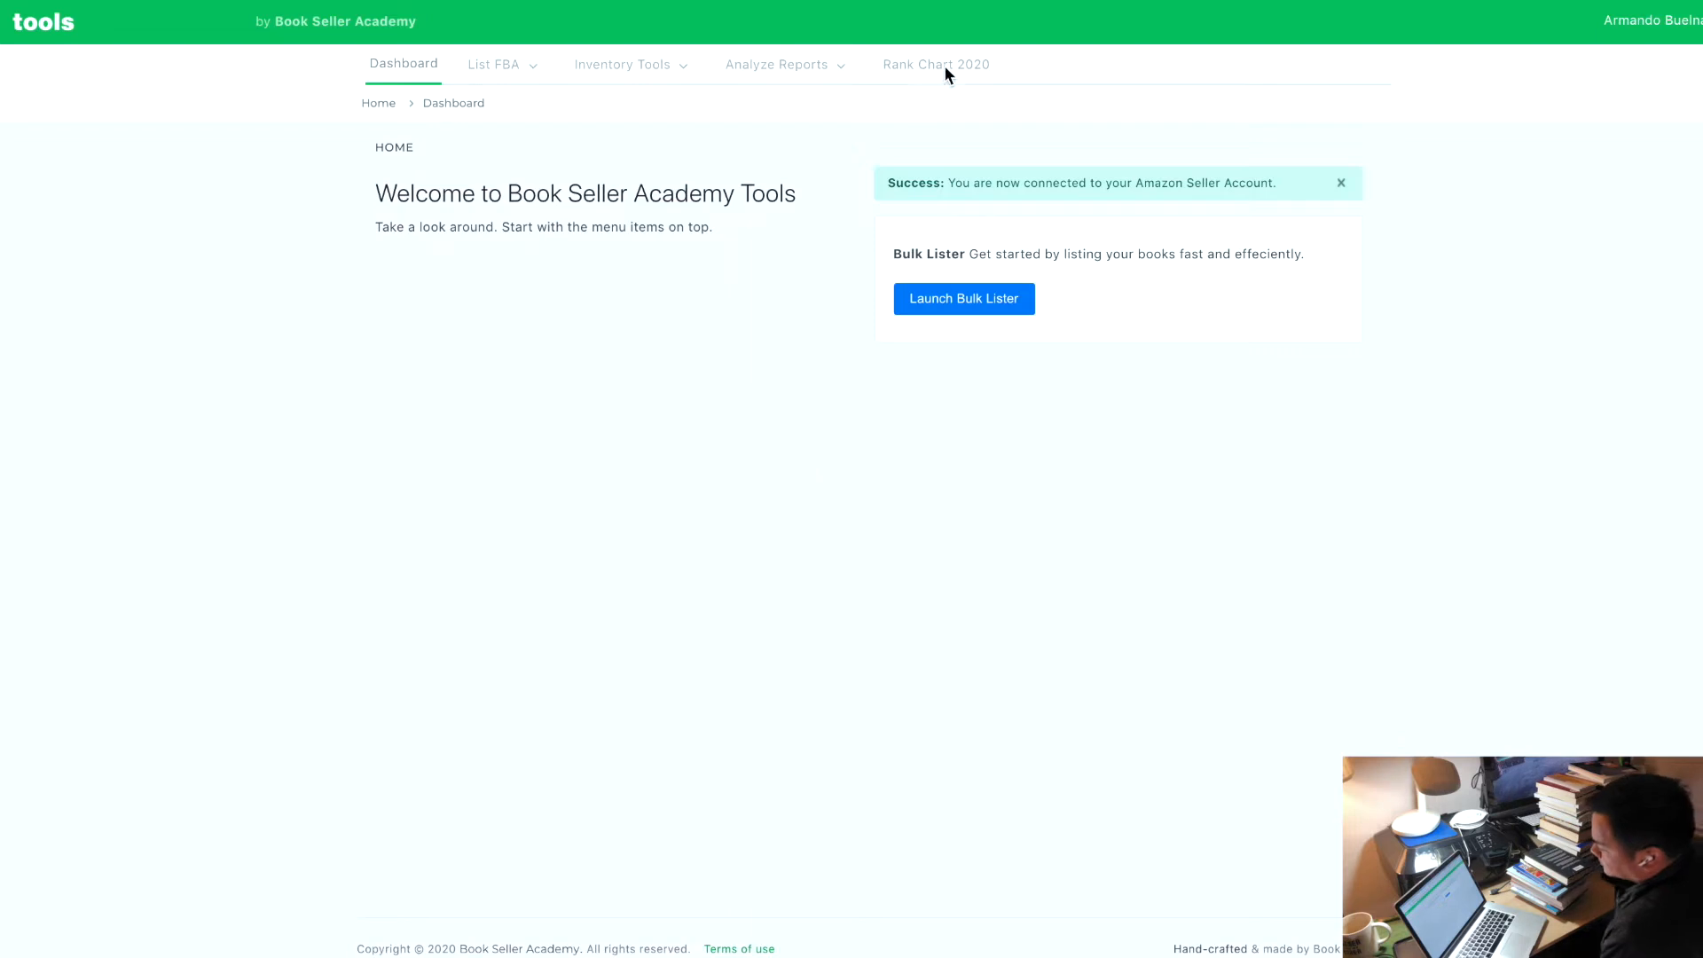
Open the FBA product listing page and set the default price to 700, COGS to 1.5 and quantity to 1
{"action": "left_click", "coordinate": [523, 71]}
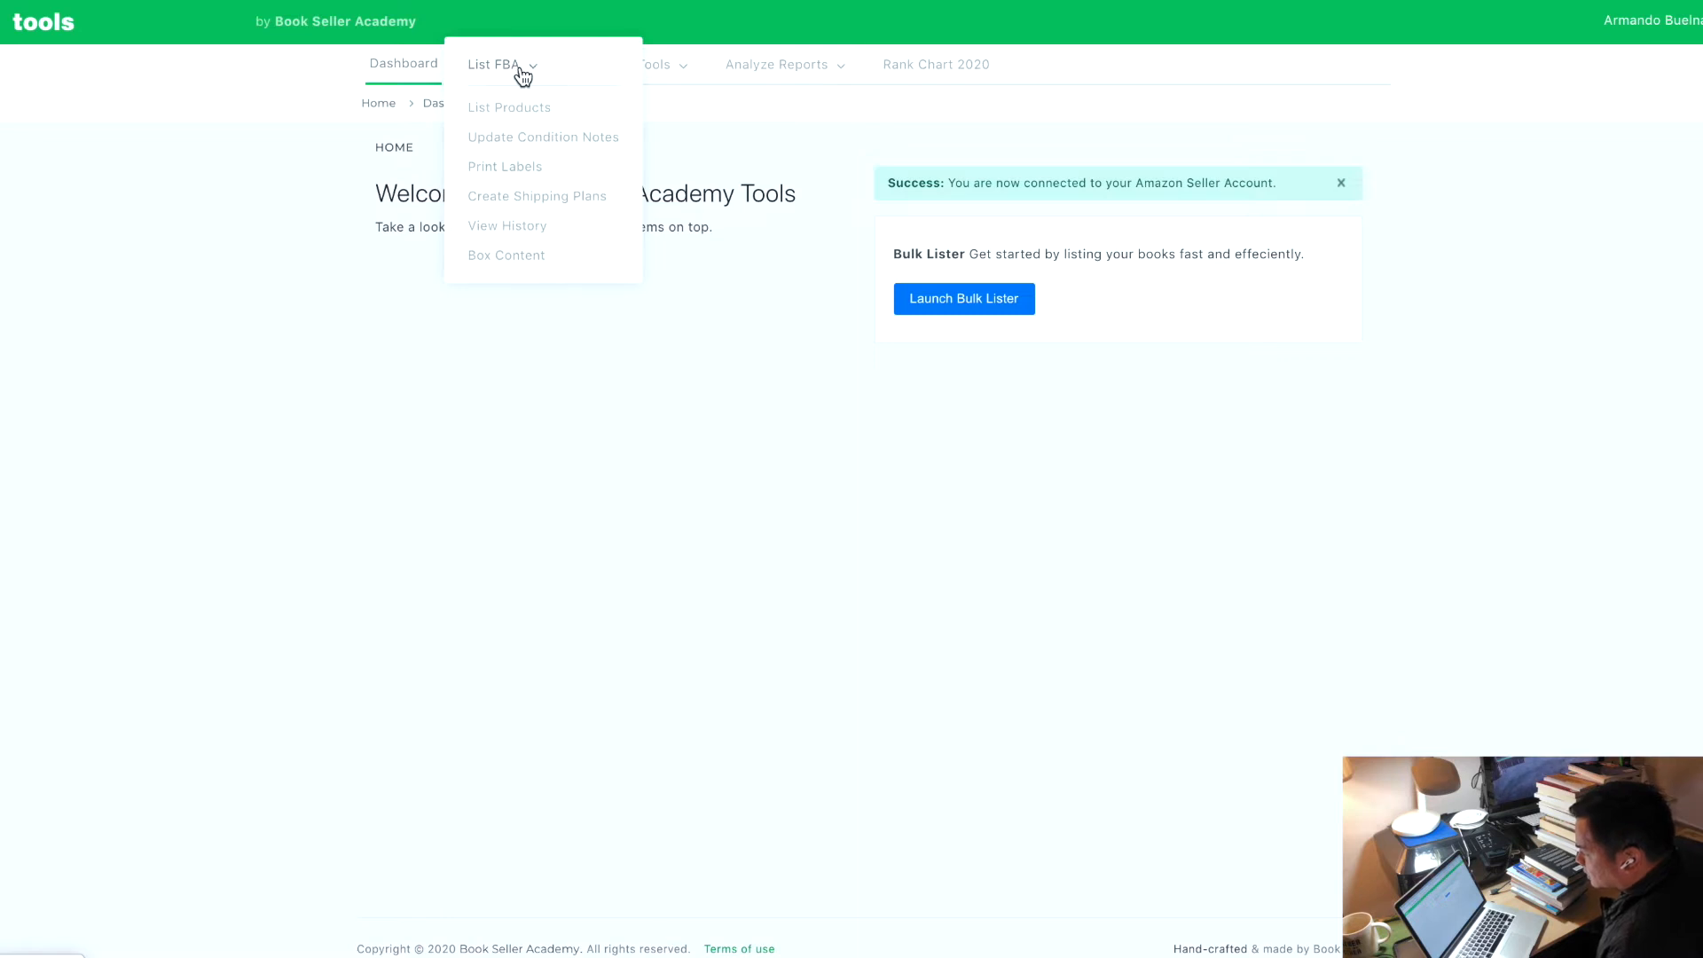
{"action": "left_click", "coordinate": [519, 111]}
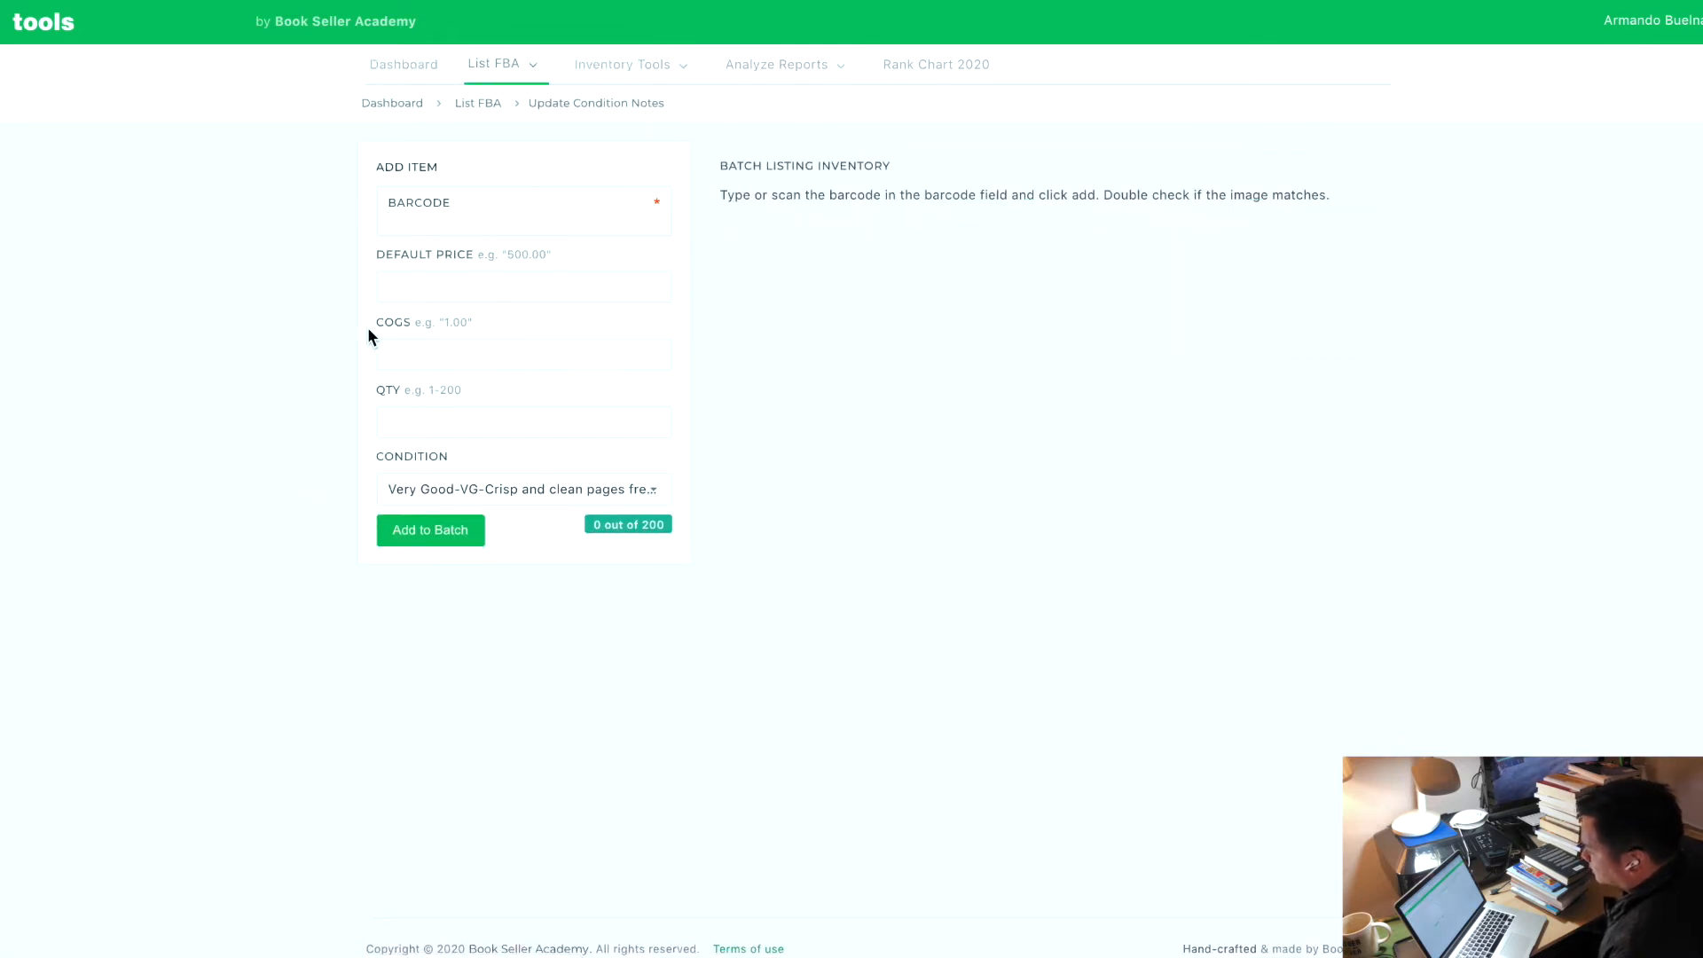
{"action": "left_click", "coordinate": [424, 290]}
{"action": "type", "text": "700"}
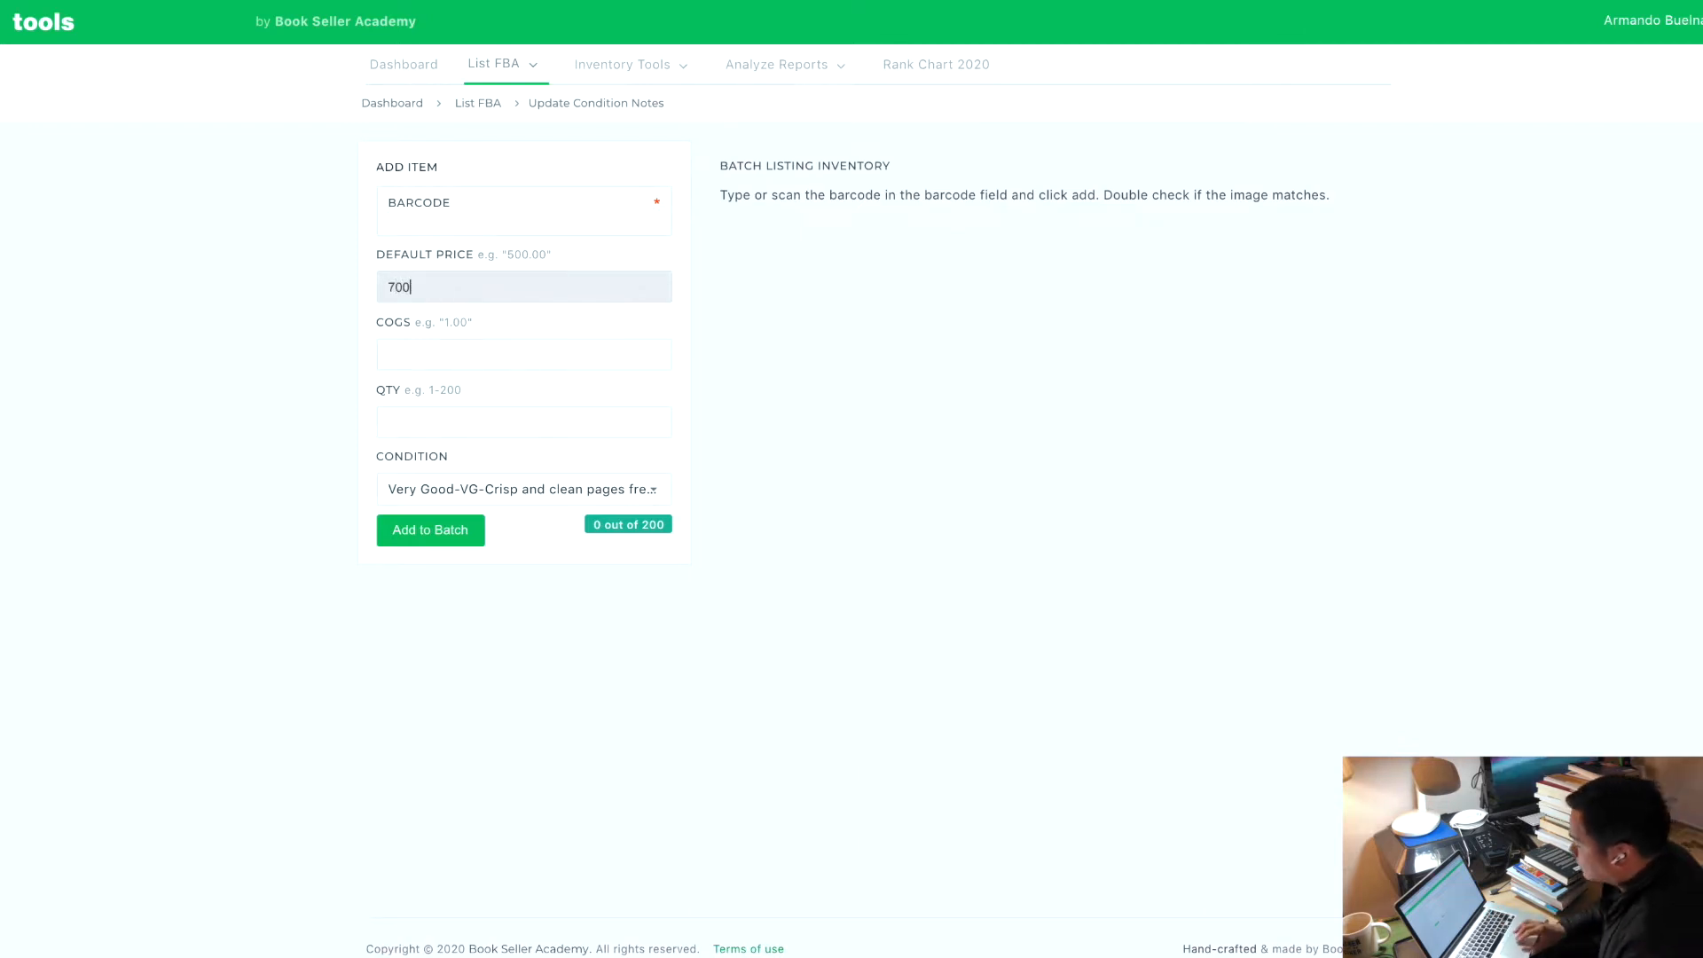
{"action": "left_click", "coordinate": [404, 353]}
{"action": "type", "text": "1.5"}
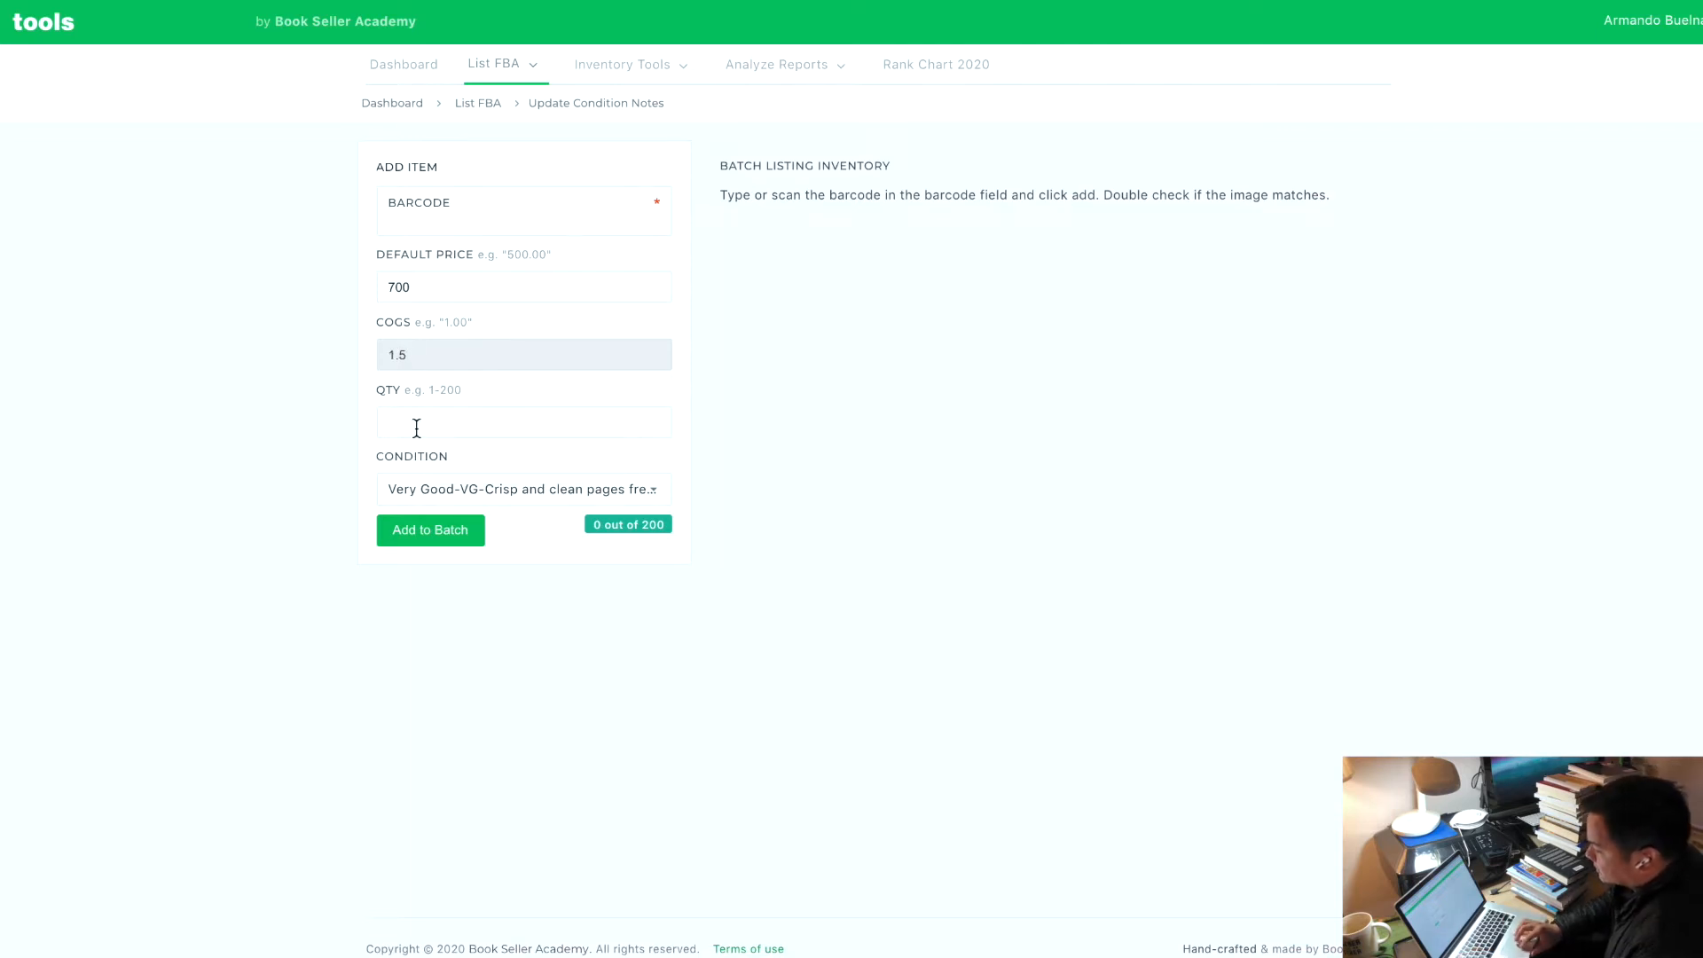
{"action": "left_click", "coordinate": [419, 418]}
{"action": "type", "text": "1"}
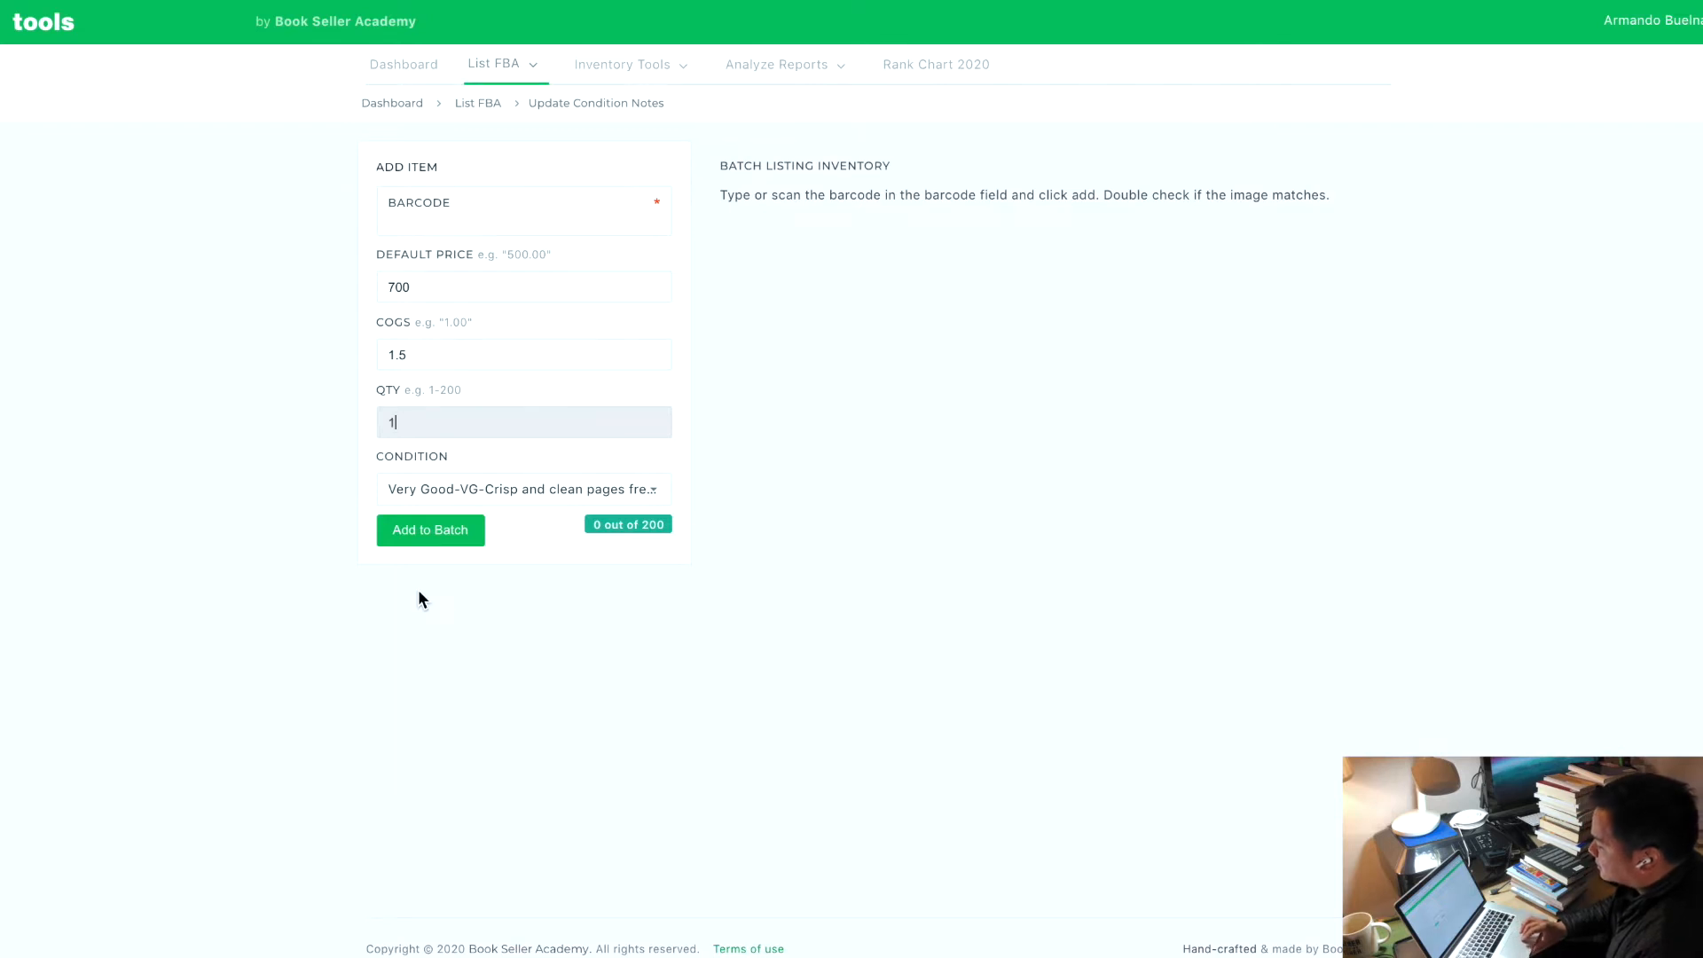
{"action": "left_click", "coordinate": [408, 221]}
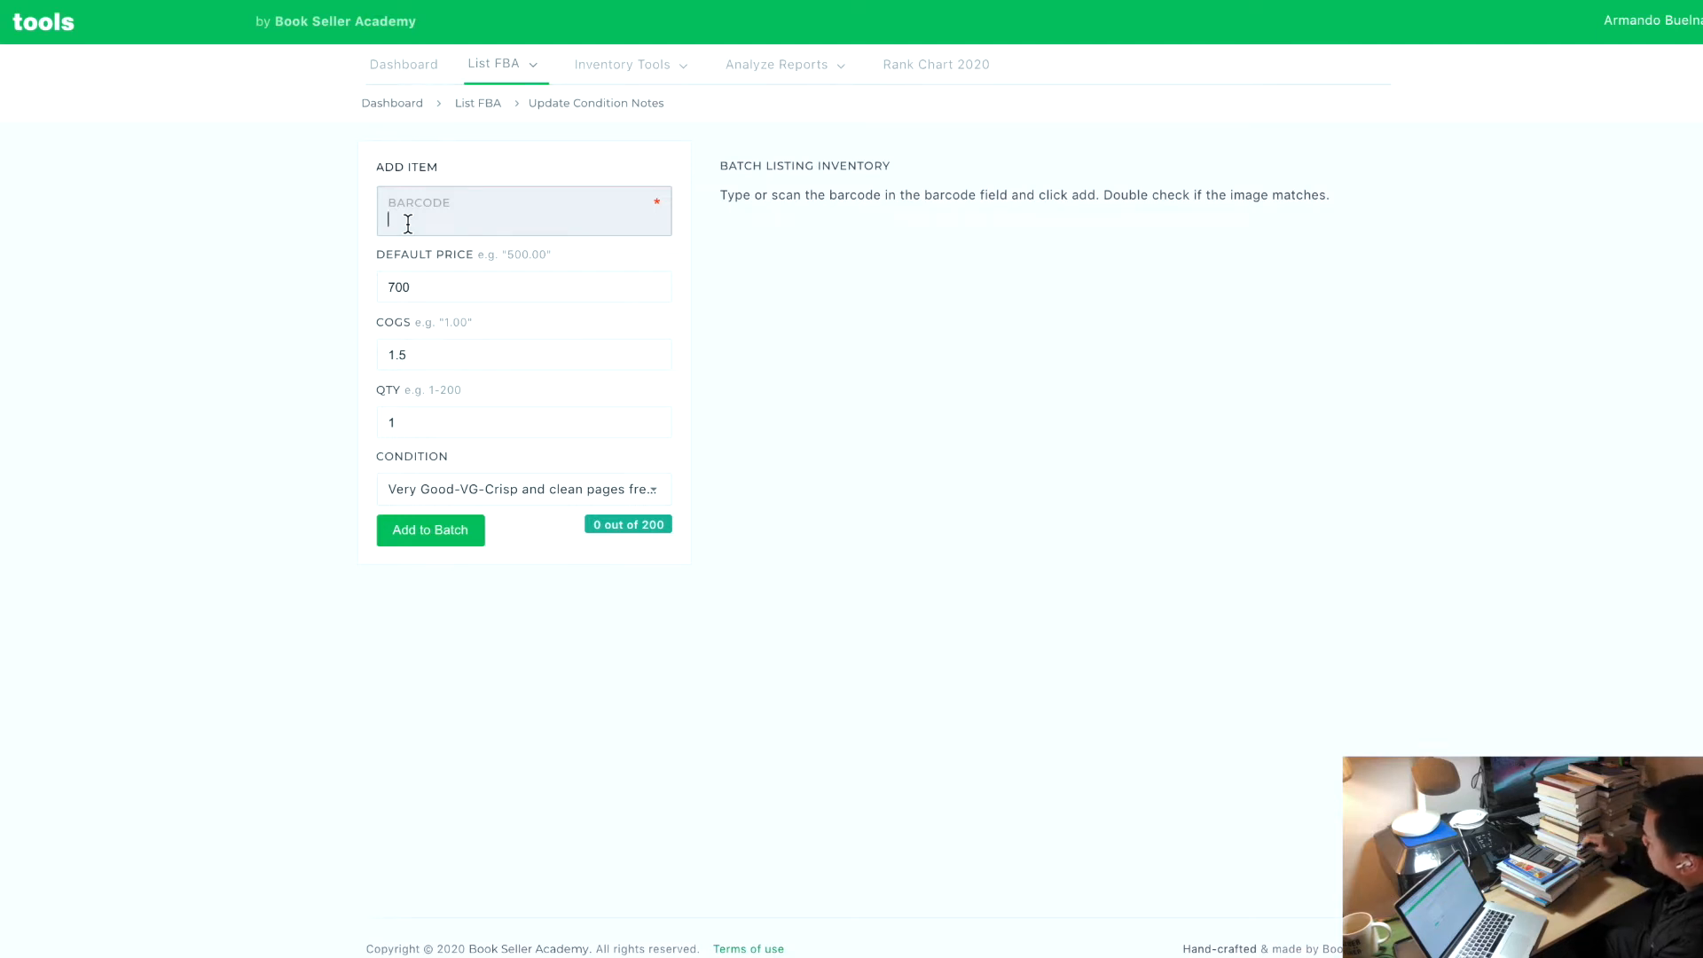
{"action": "type", "text": "9781592136438"}
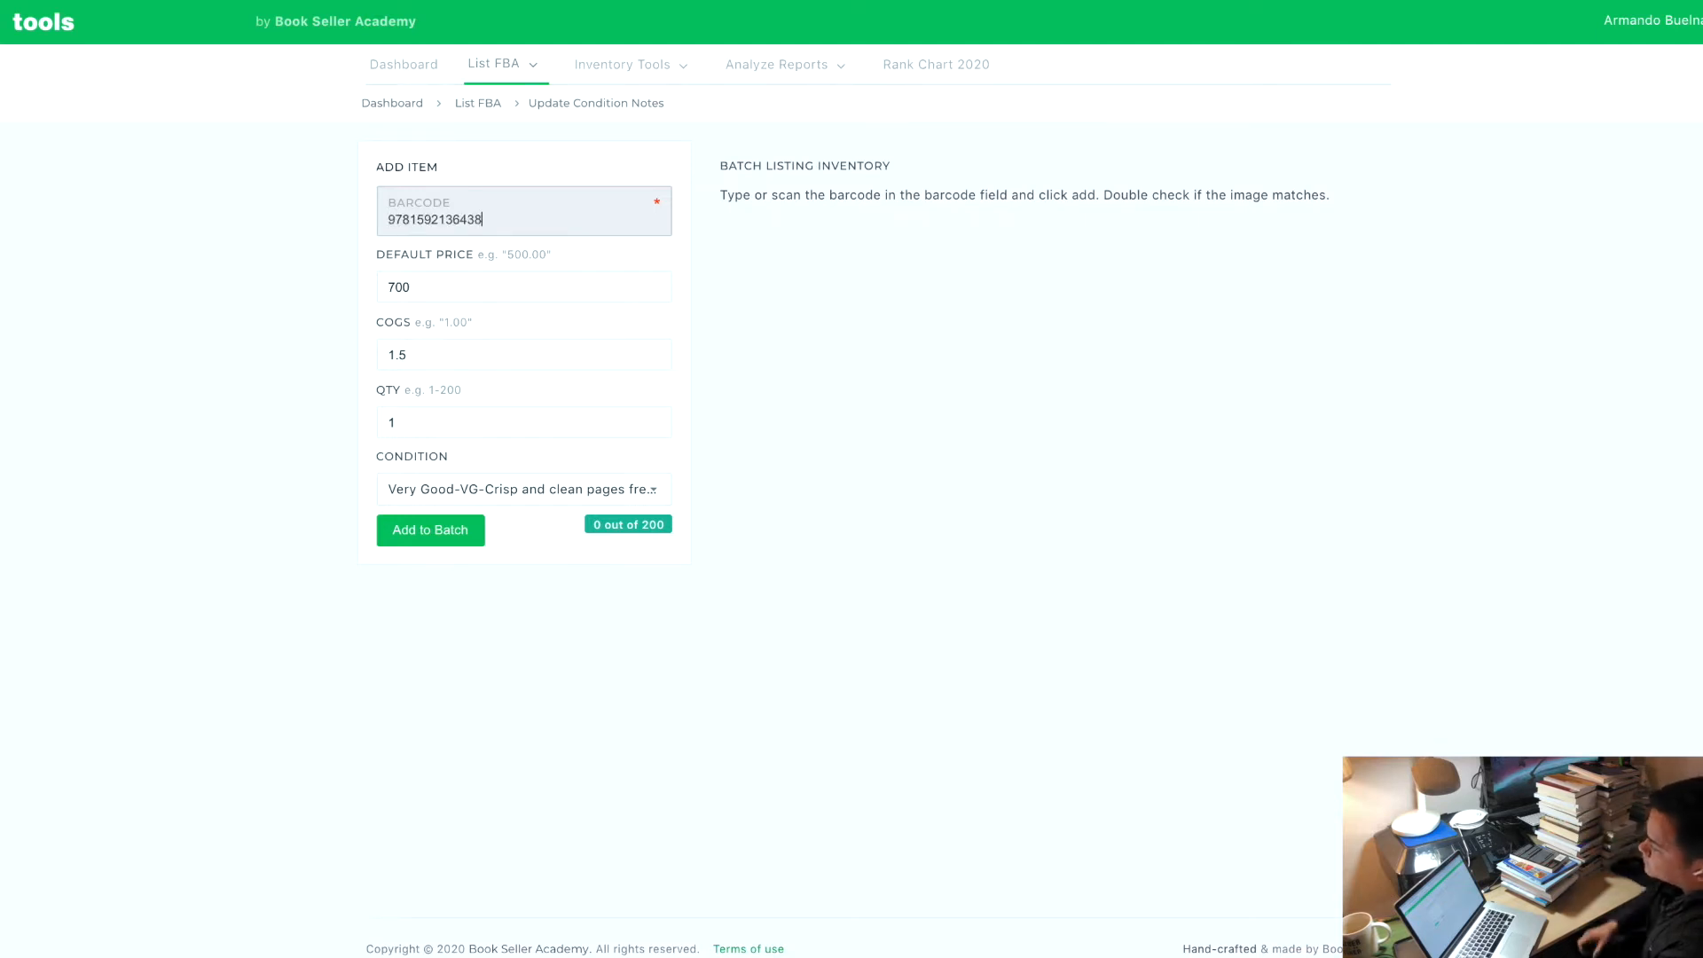
{"action": "key", "text": "Return"}
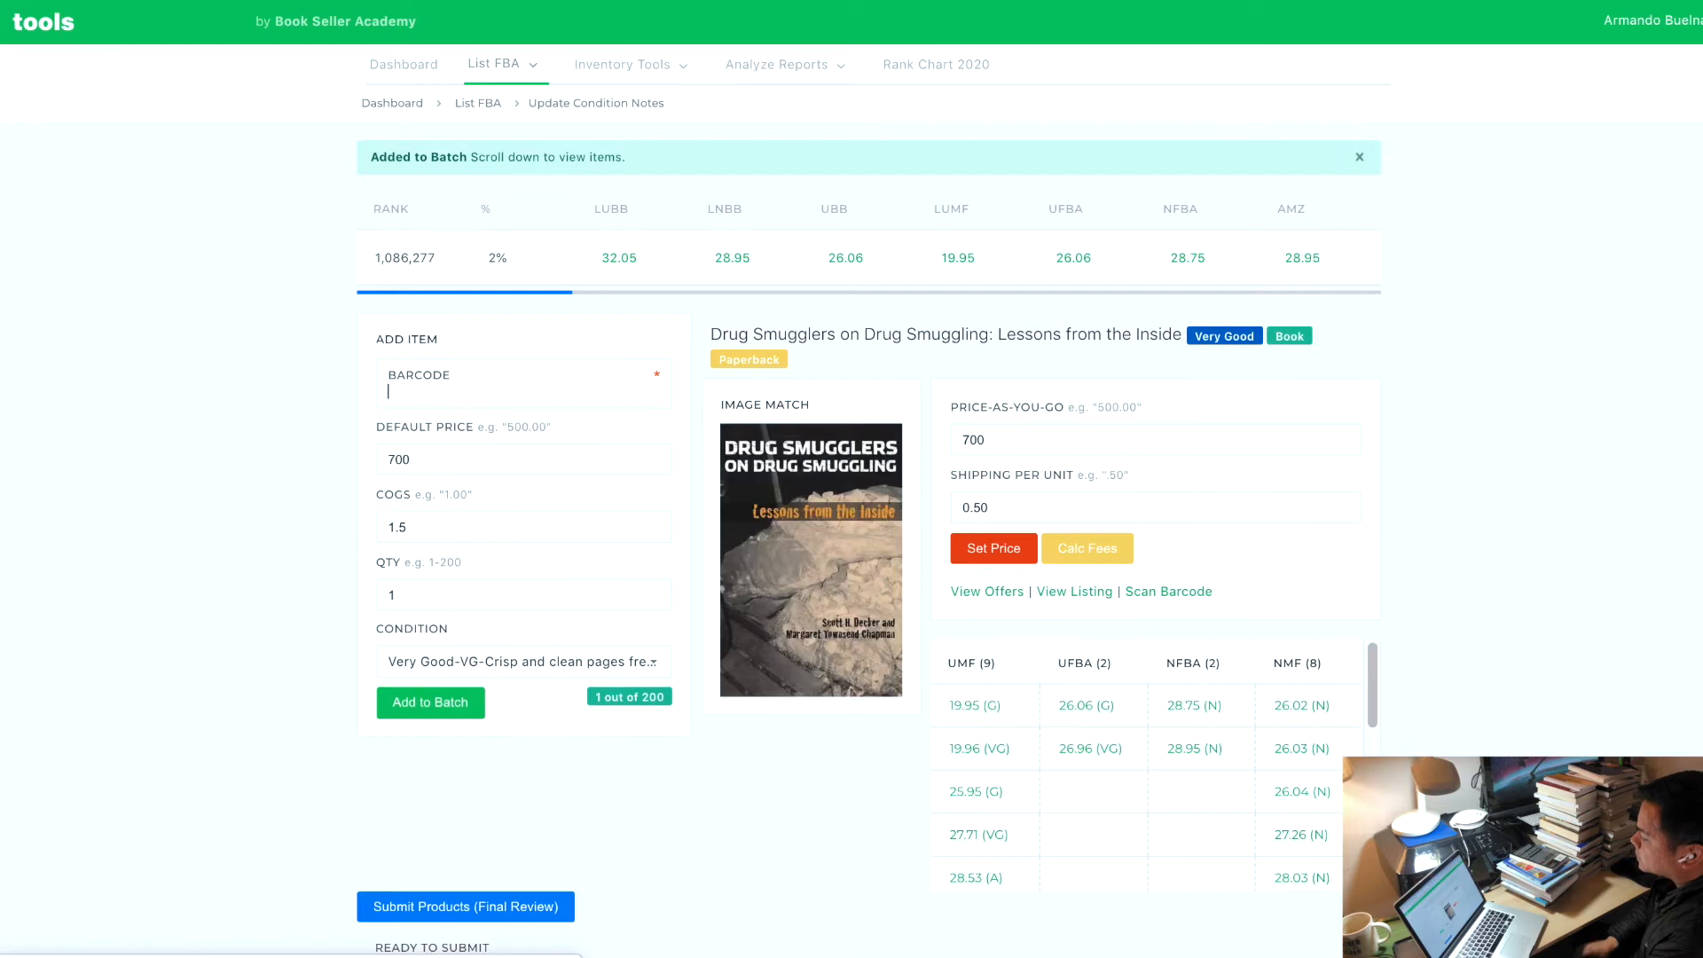
{"action": "key", "text": "XF86AudioRaiseVolume"}
{"action": "key", "text": "XF86AudioLowerVolume"}
{"action": "key", "text": "XF86AudioLowerVolume"}
{"action": "key", "text": "XF86AudioLowerVolume"}
{"action": "key", "text": "XF86AudioLowerVolume"}
{"action": "key", "text": "XF86AudioLowerVolume"}
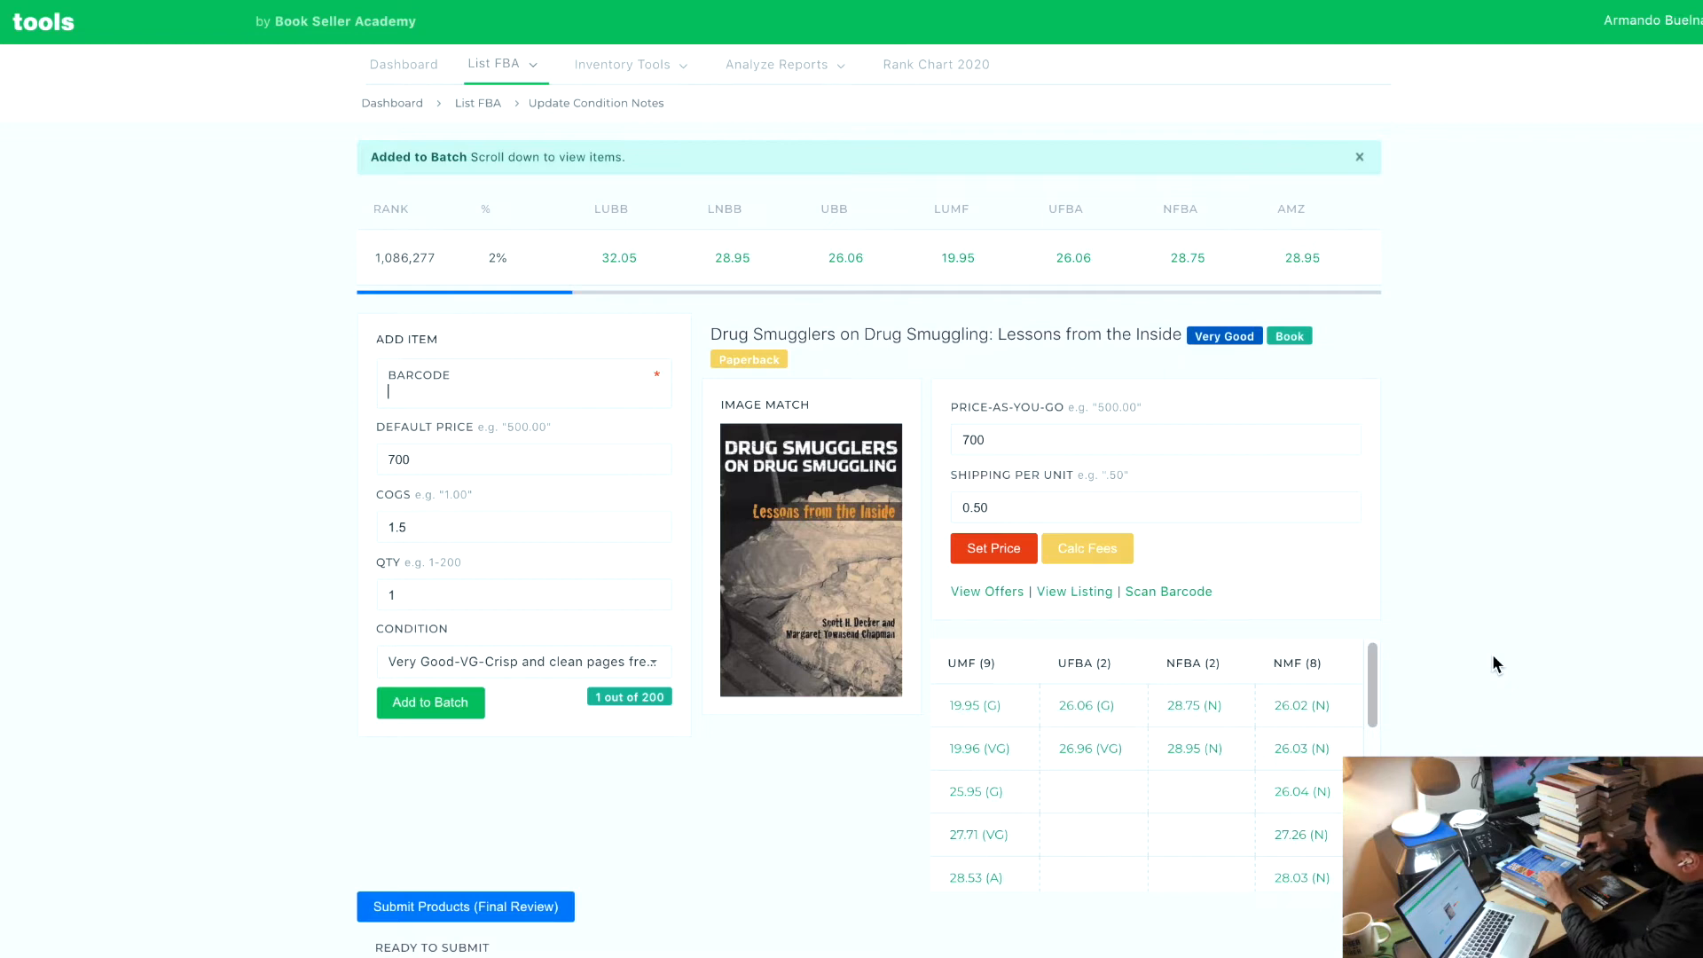
Add the Jacksonville, Florida photographic tour, Cut in Half and Adaptive Web Design to the batch by their barcodes
{"action": "type", "text": "9780996010108"}
{"action": "key", "text": "Return"}
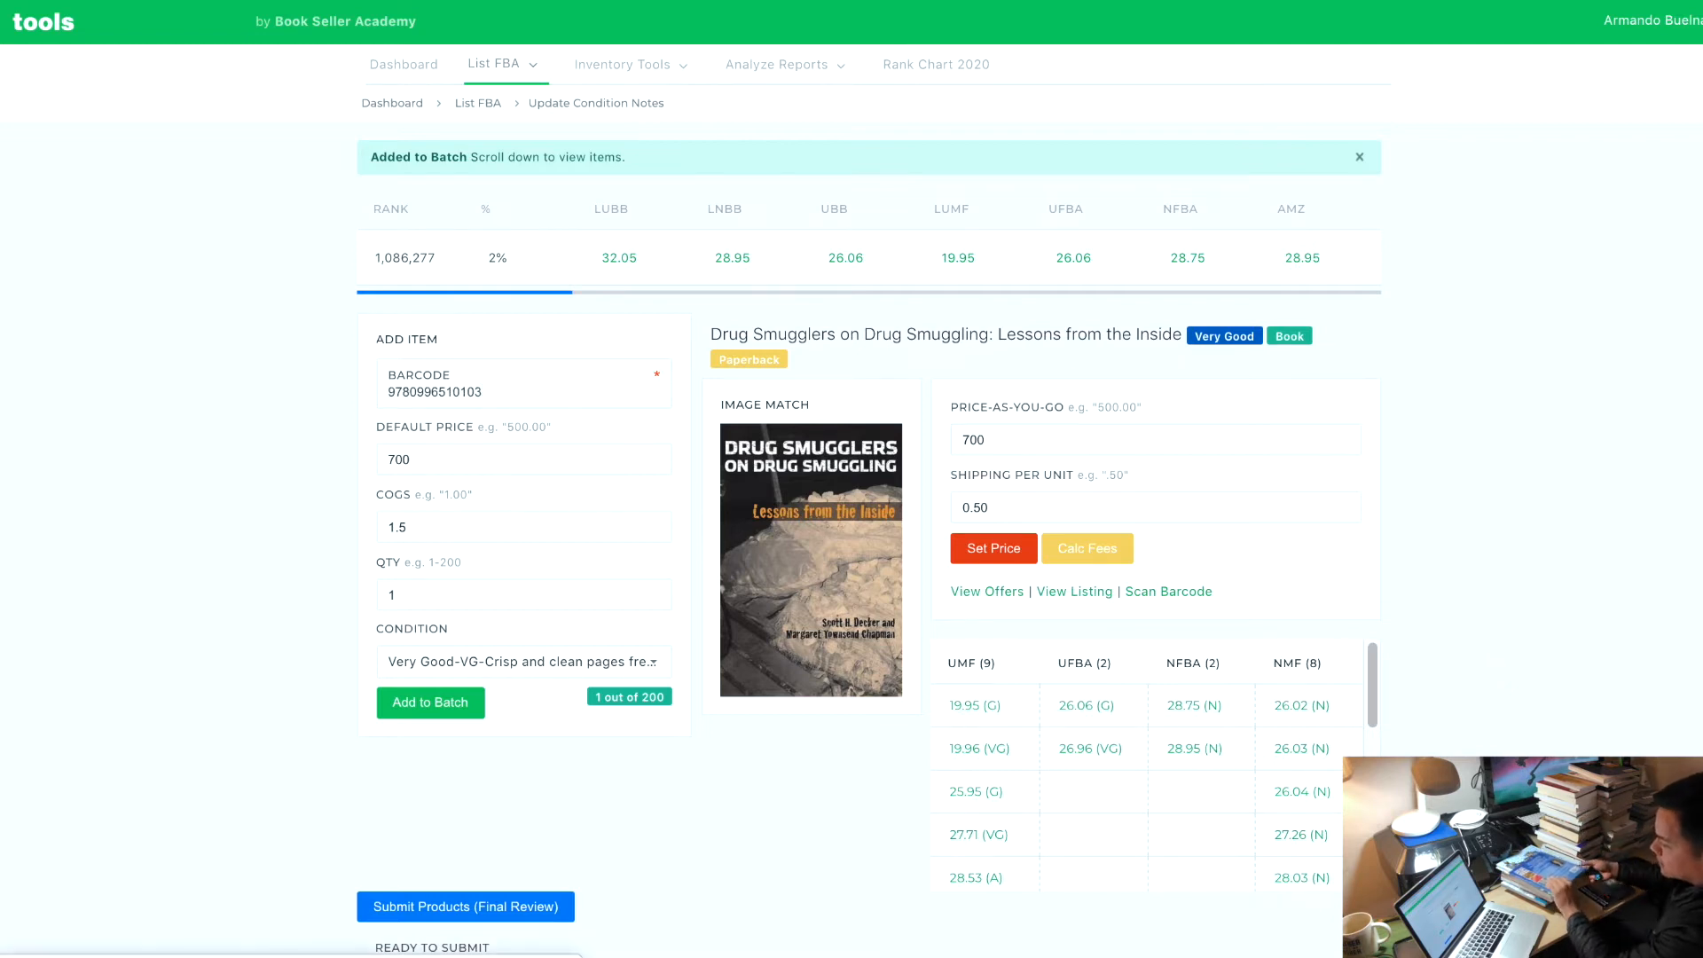
{"action": "type", "text": "9781452166827"}
{"action": "key", "text": "Return"}
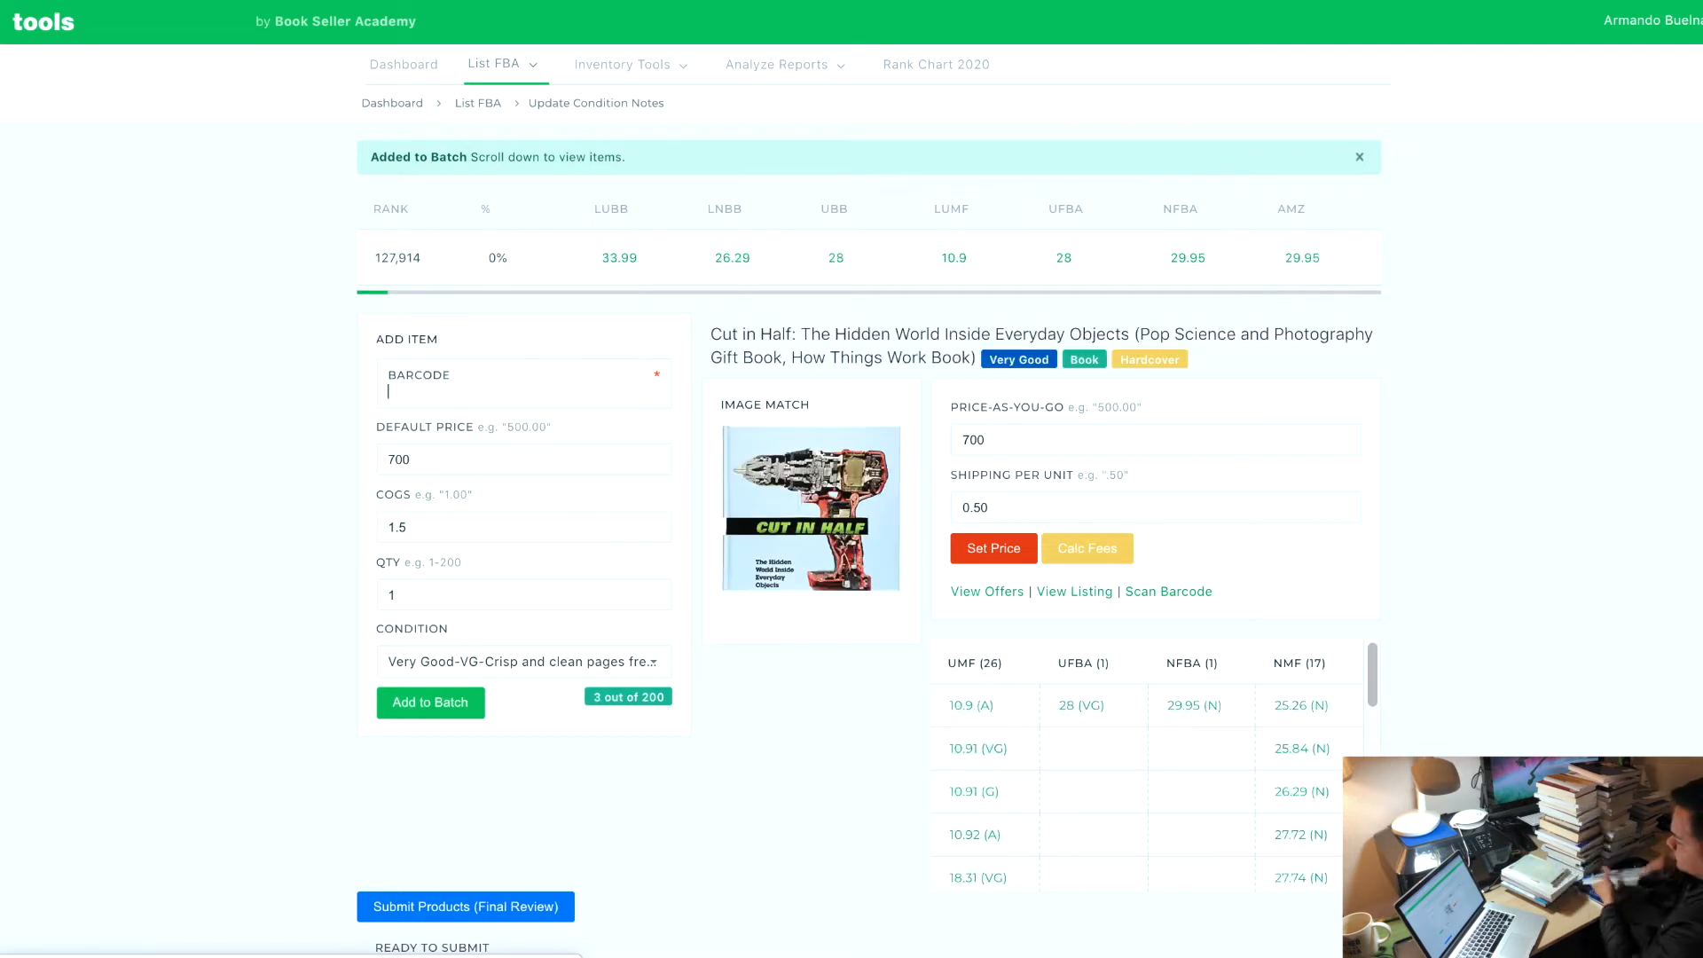
{"action": "type", "text": "9780134216140"}
{"action": "key", "text": "Return"}
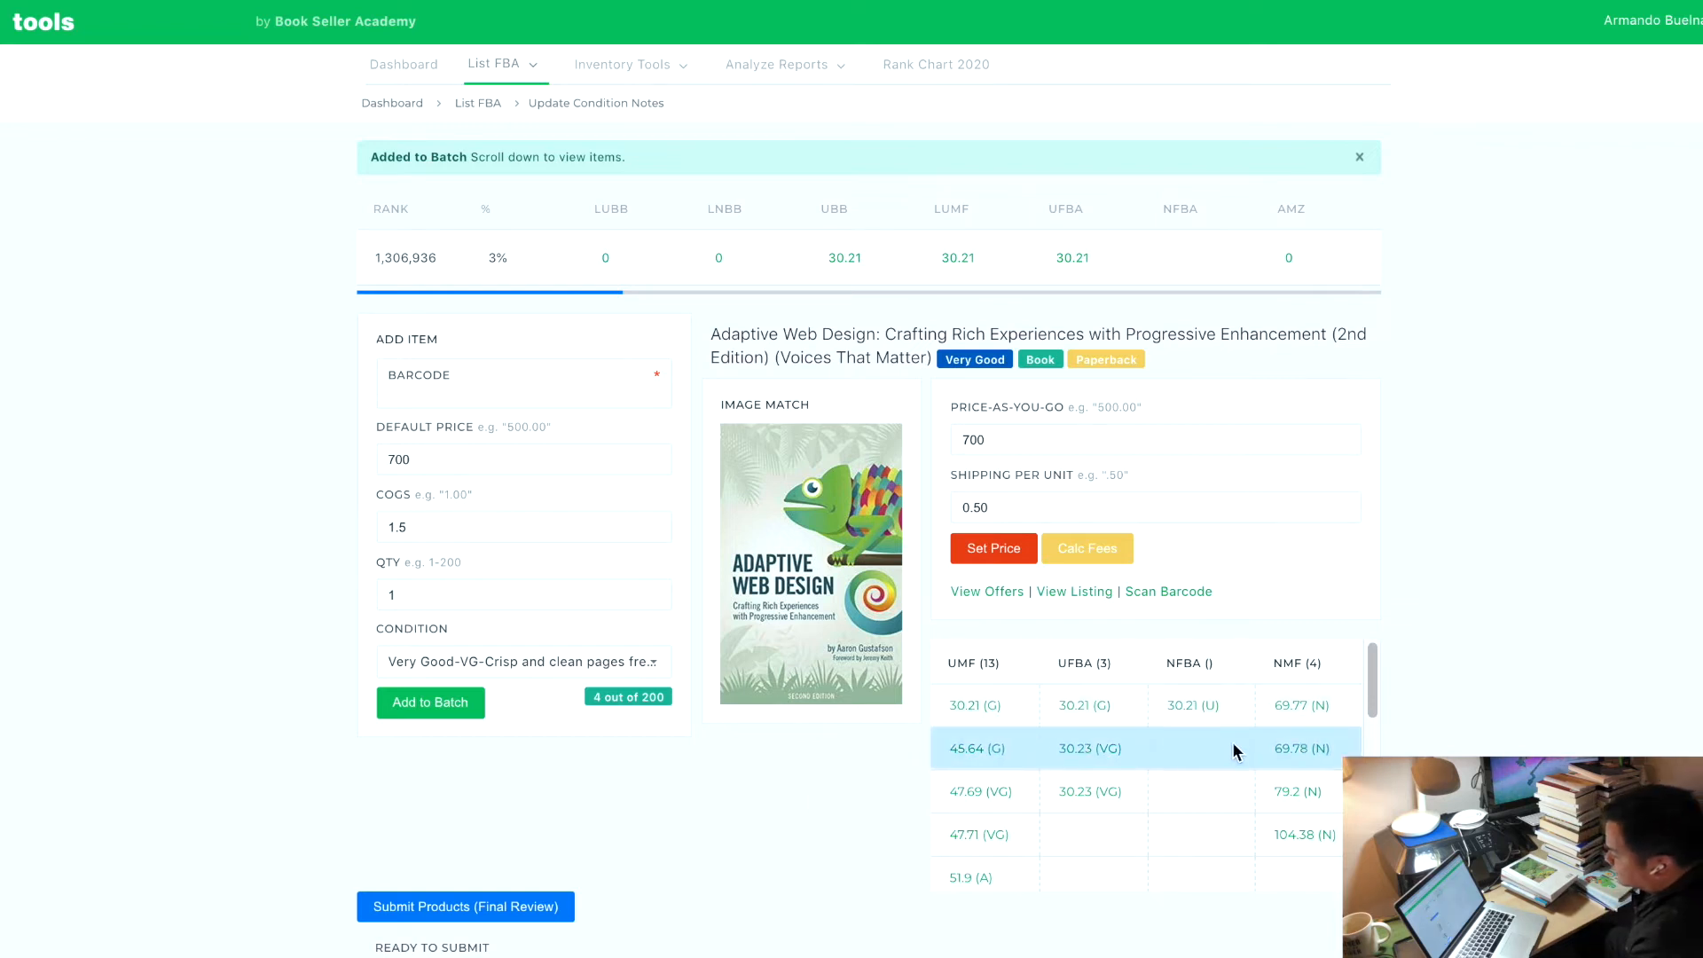
Delete Adaptive Web Design, Cut in Half and the Jacksonville, Florida book from the pending batch
{"action": "scroll", "coordinate": [1215, 732], "scroll_direction": "down", "scroll_amount": 10}
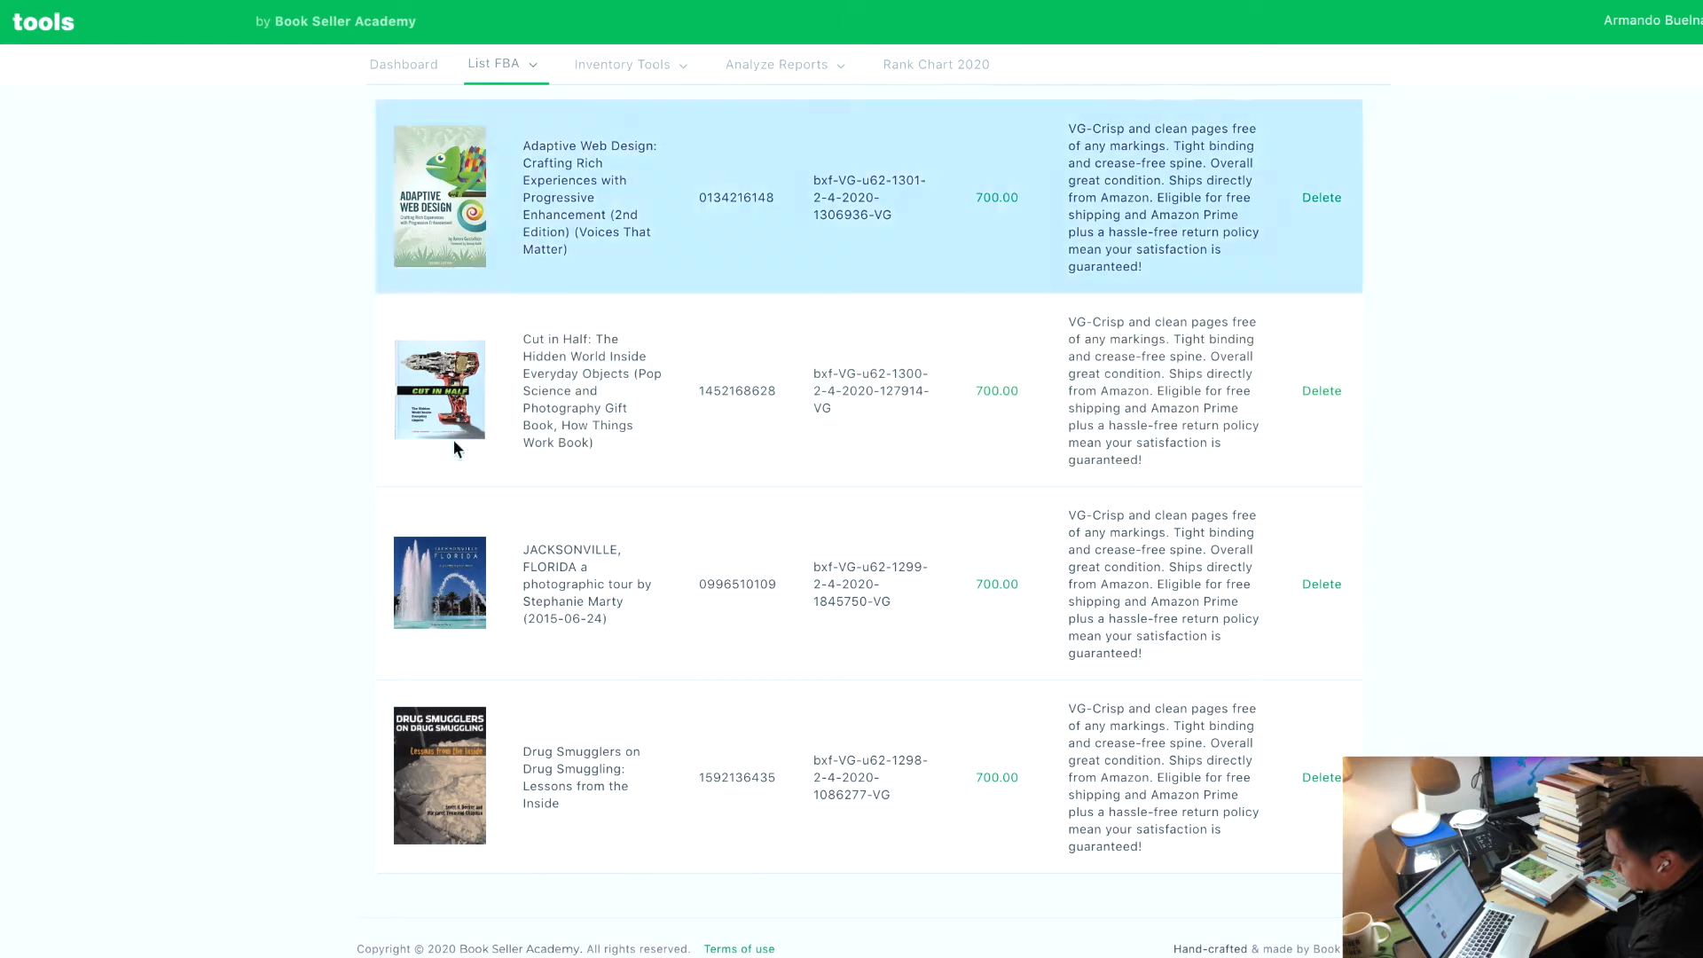
{"action": "left_click", "coordinate": [1321, 197]}
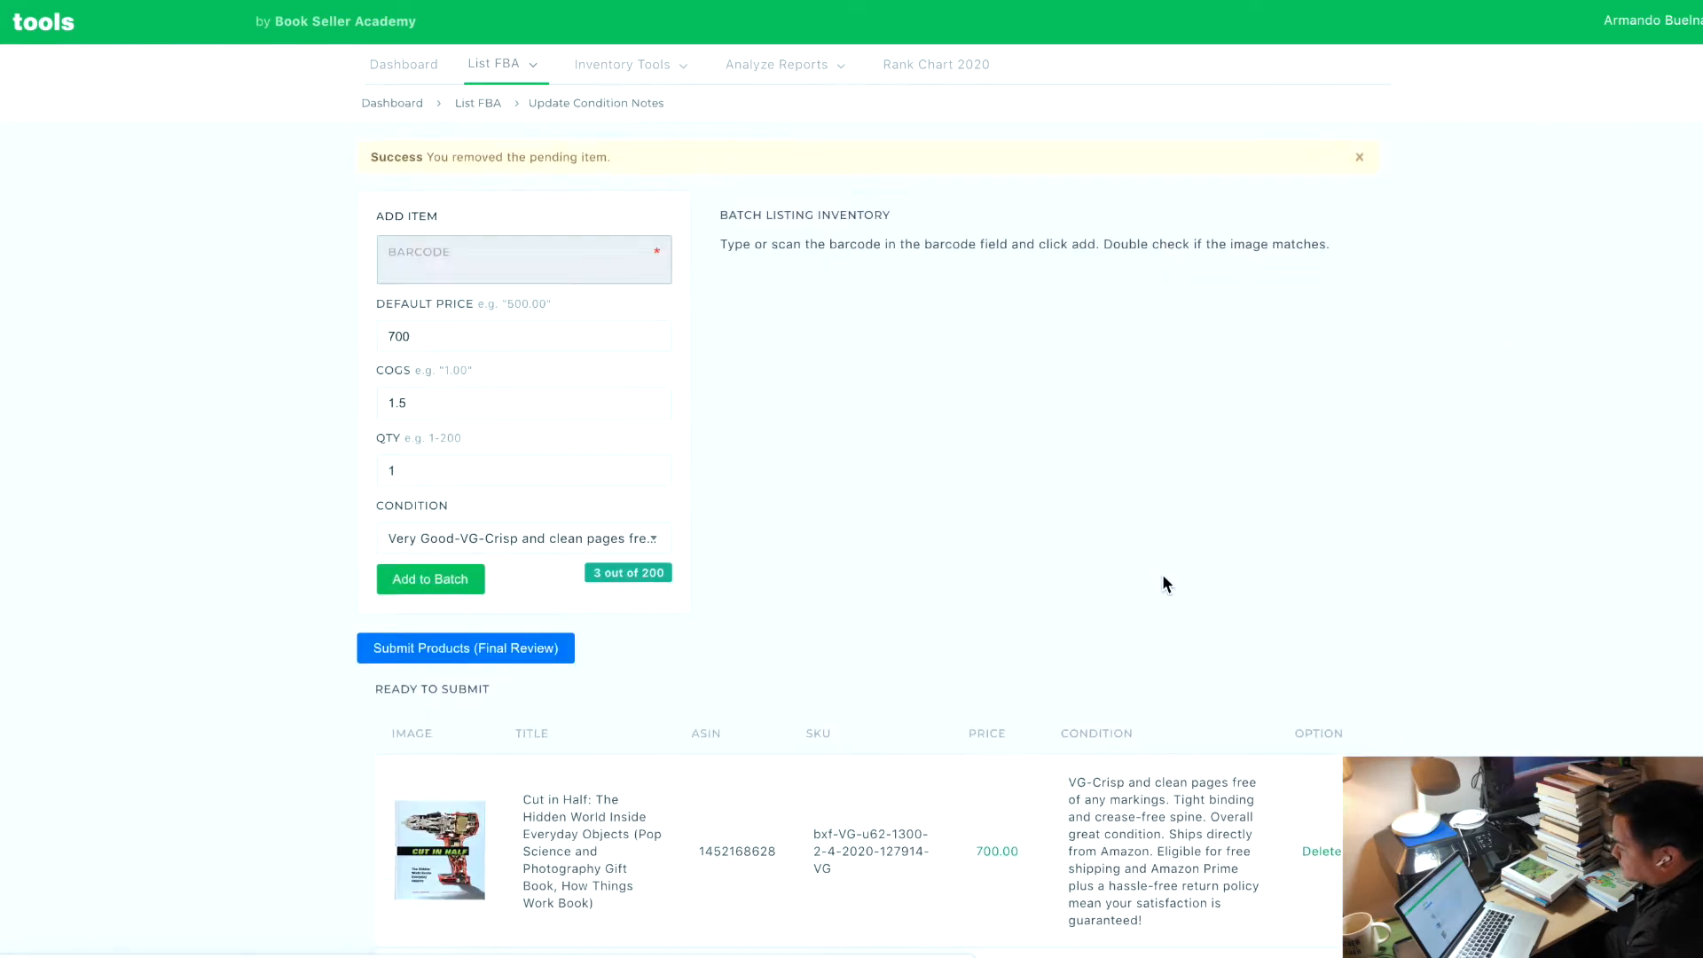
{"action": "scroll", "coordinate": [1163, 582], "scroll_direction": "down", "scroll_amount": 5}
{"action": "left_click", "coordinate": [1319, 391]}
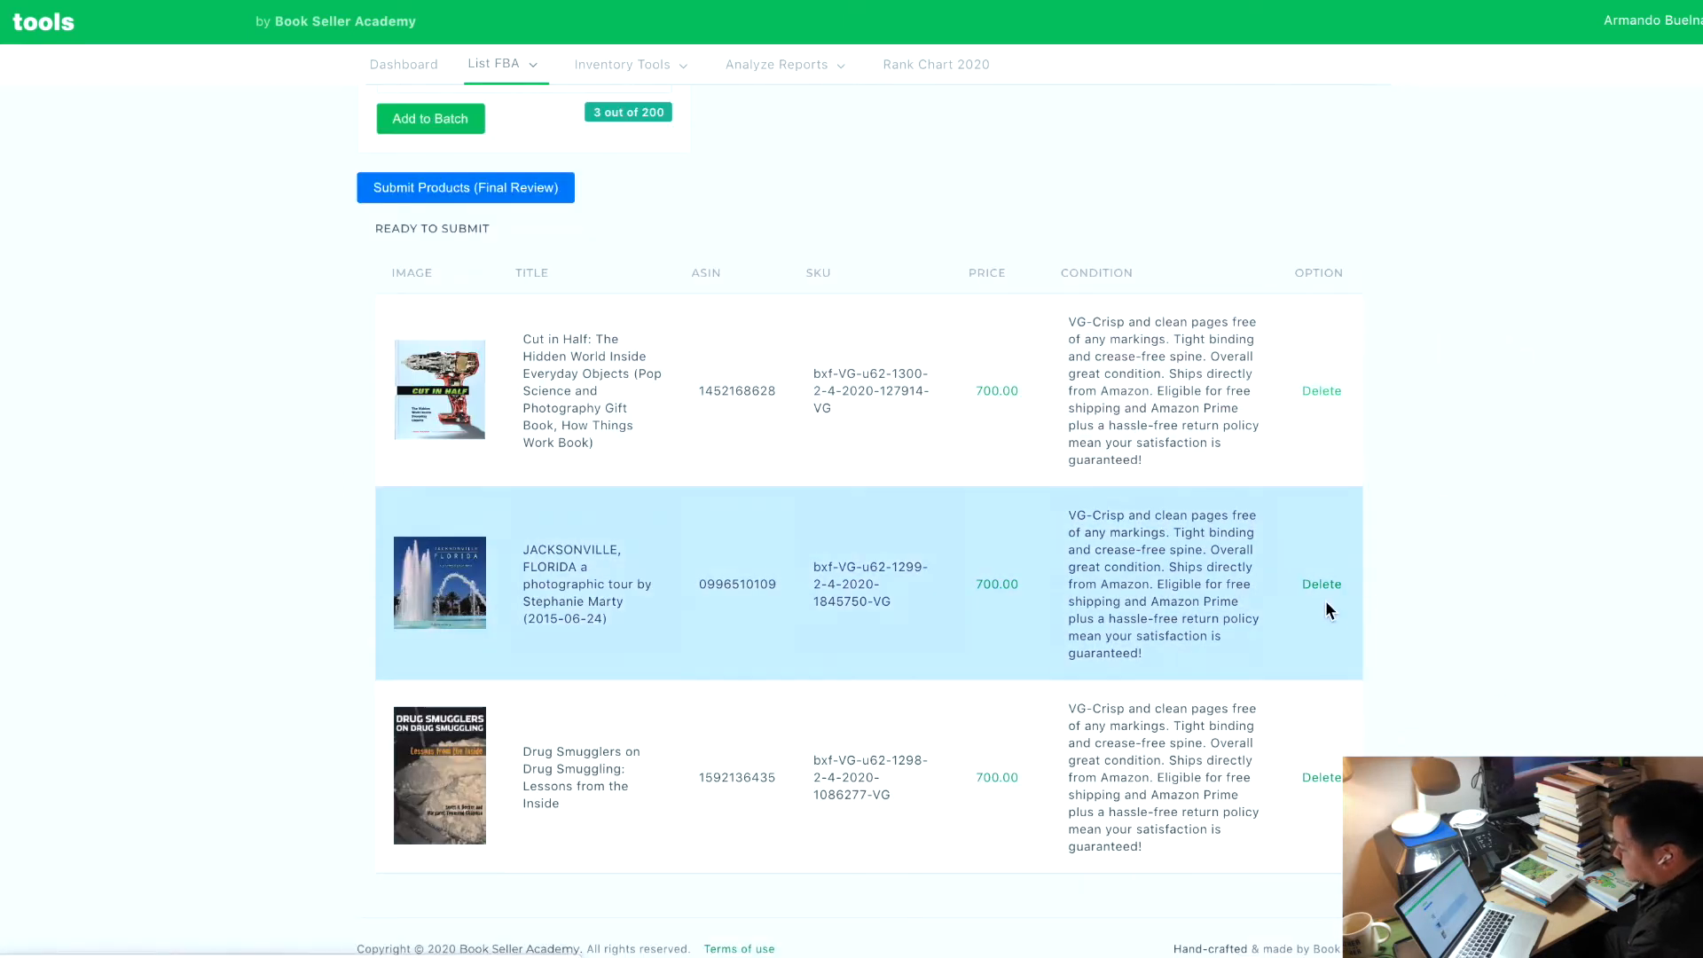
{"action": "scroll", "coordinate": [1314, 657], "scroll_direction": "down", "scroll_amount": 2}
{"action": "left_click", "coordinate": [1321, 601]}
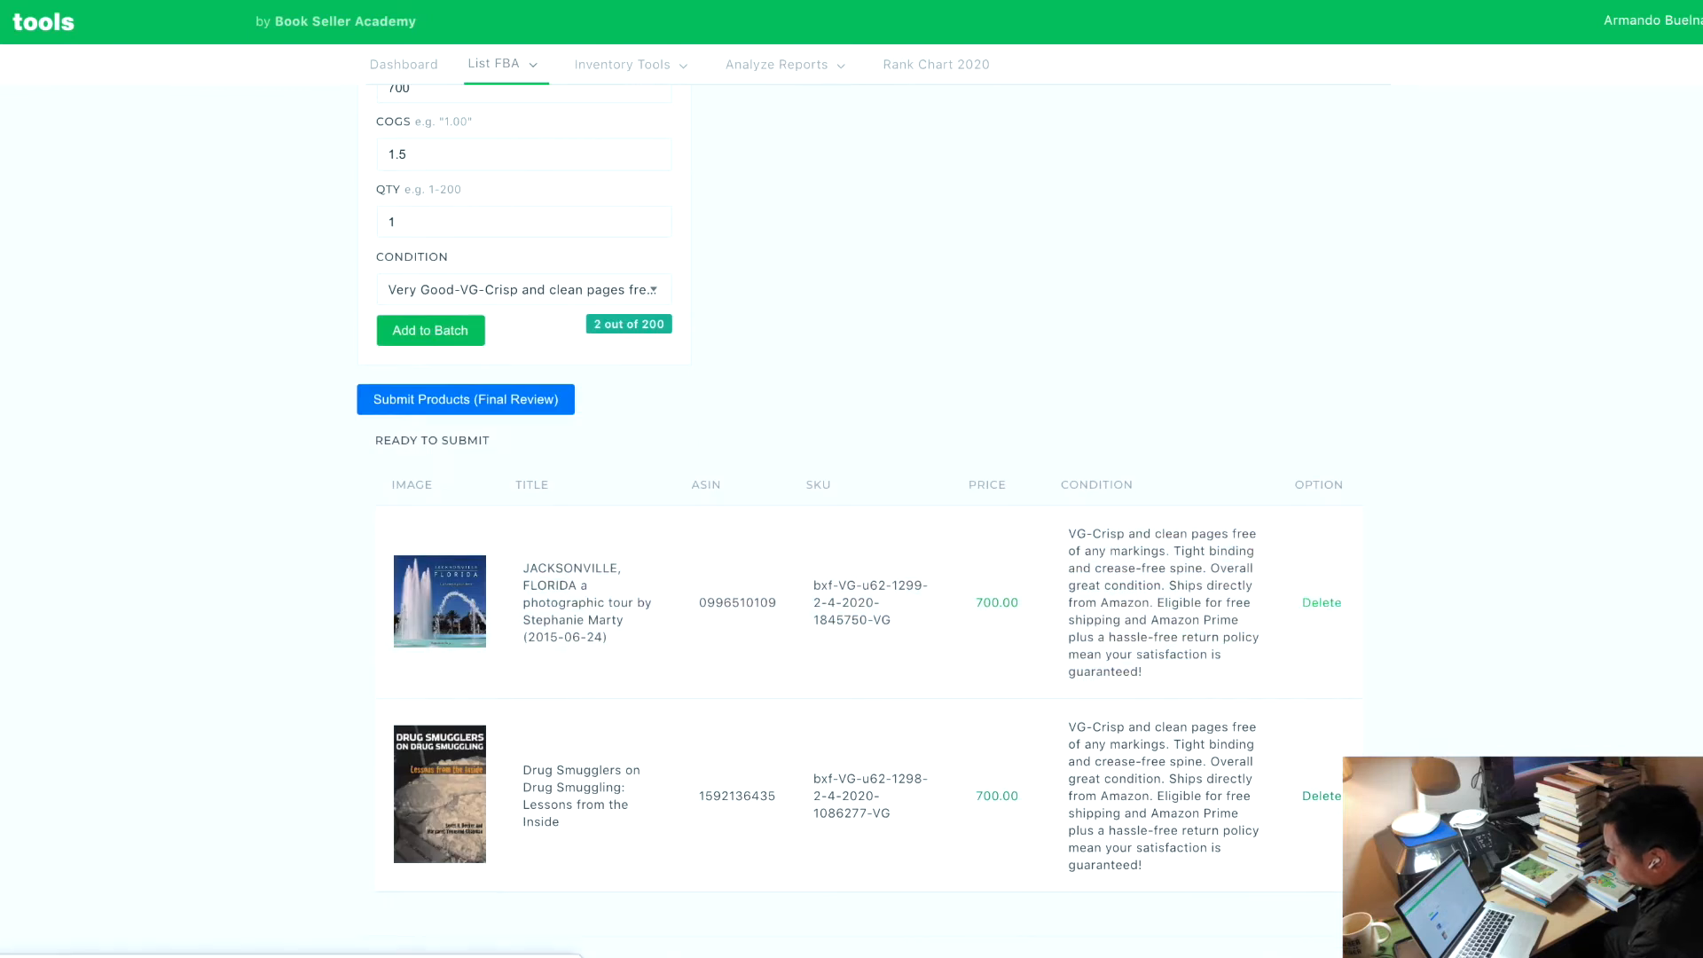
{"action": "scroll", "coordinate": [1607, 651], "scroll_direction": "down", "scroll_amount": 2}
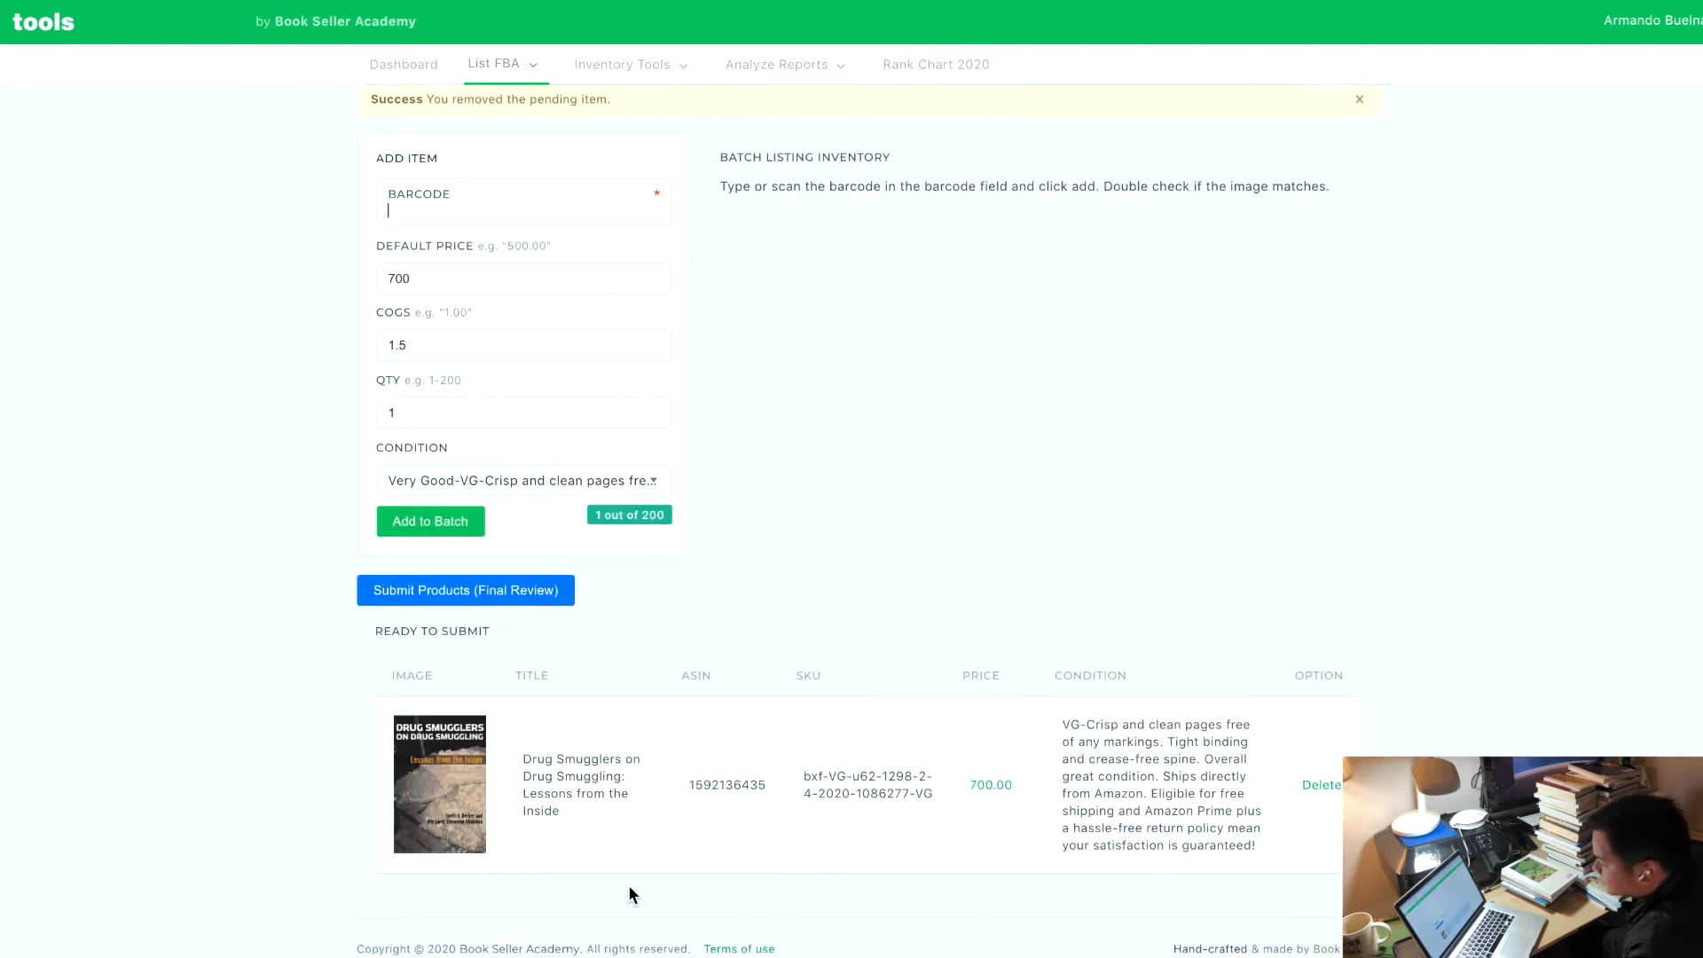
Review the SKU, price and condition note of the pending Drug Smugglers on Drug Smuggling item and delete it
{"action": "left_click", "coordinate": [660, 806]}
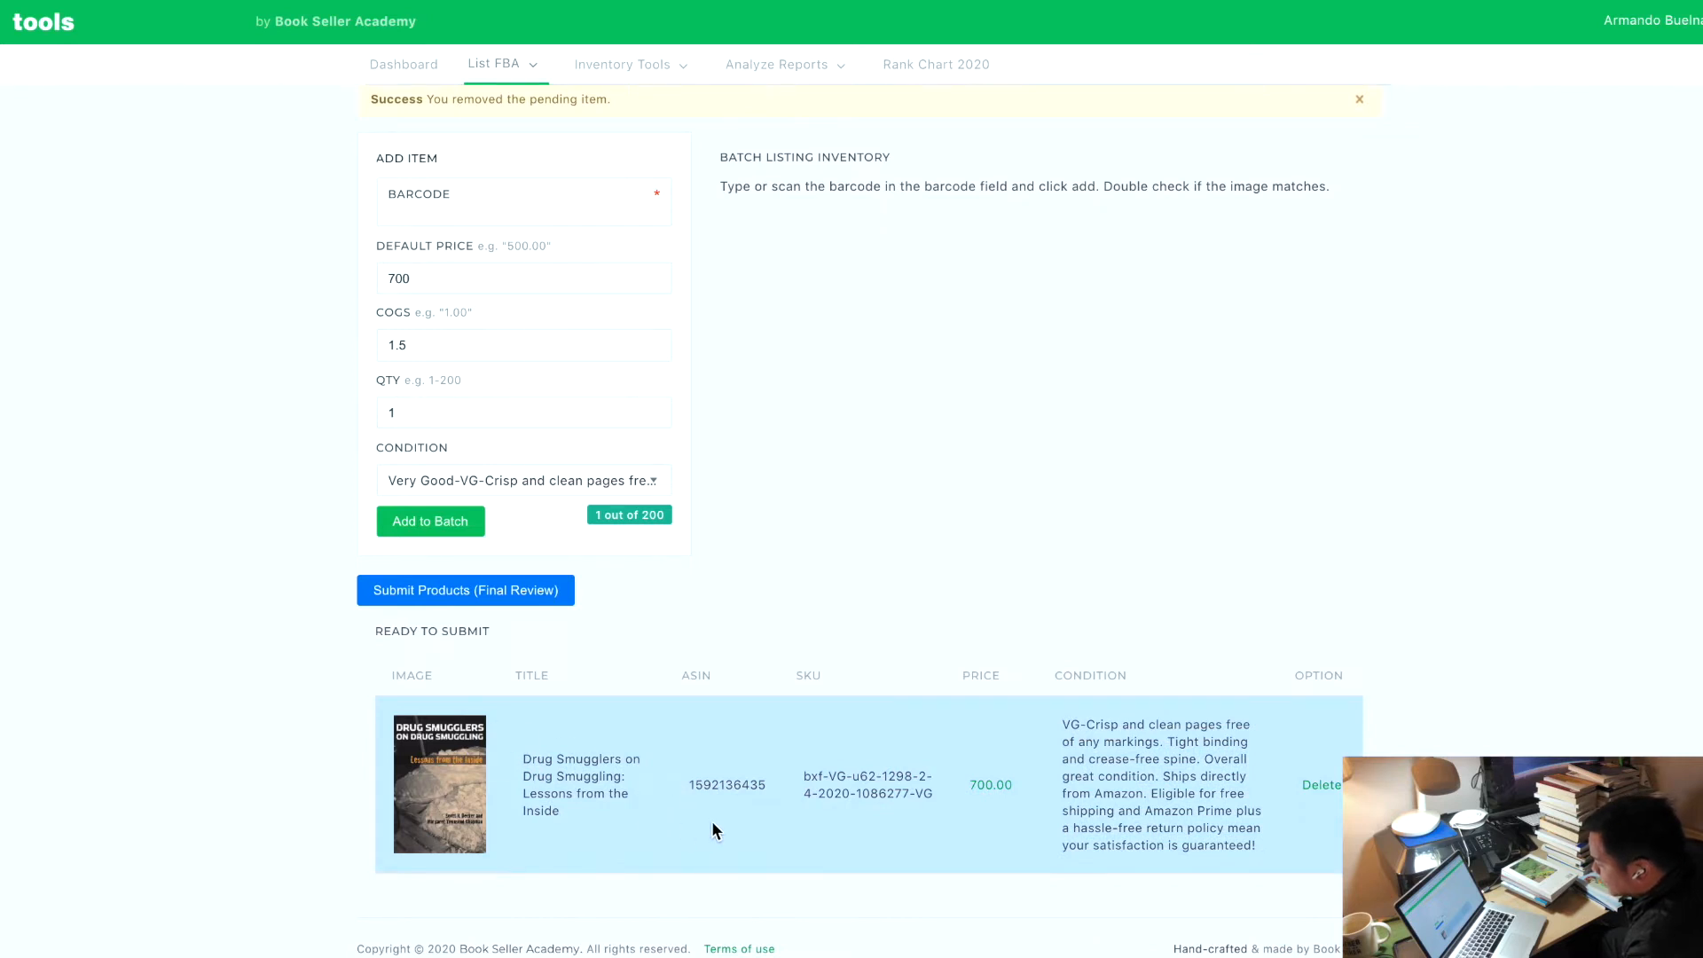
{"action": "left_click_drag", "start_coordinate": [803, 777], "coordinate": [1030, 780]}
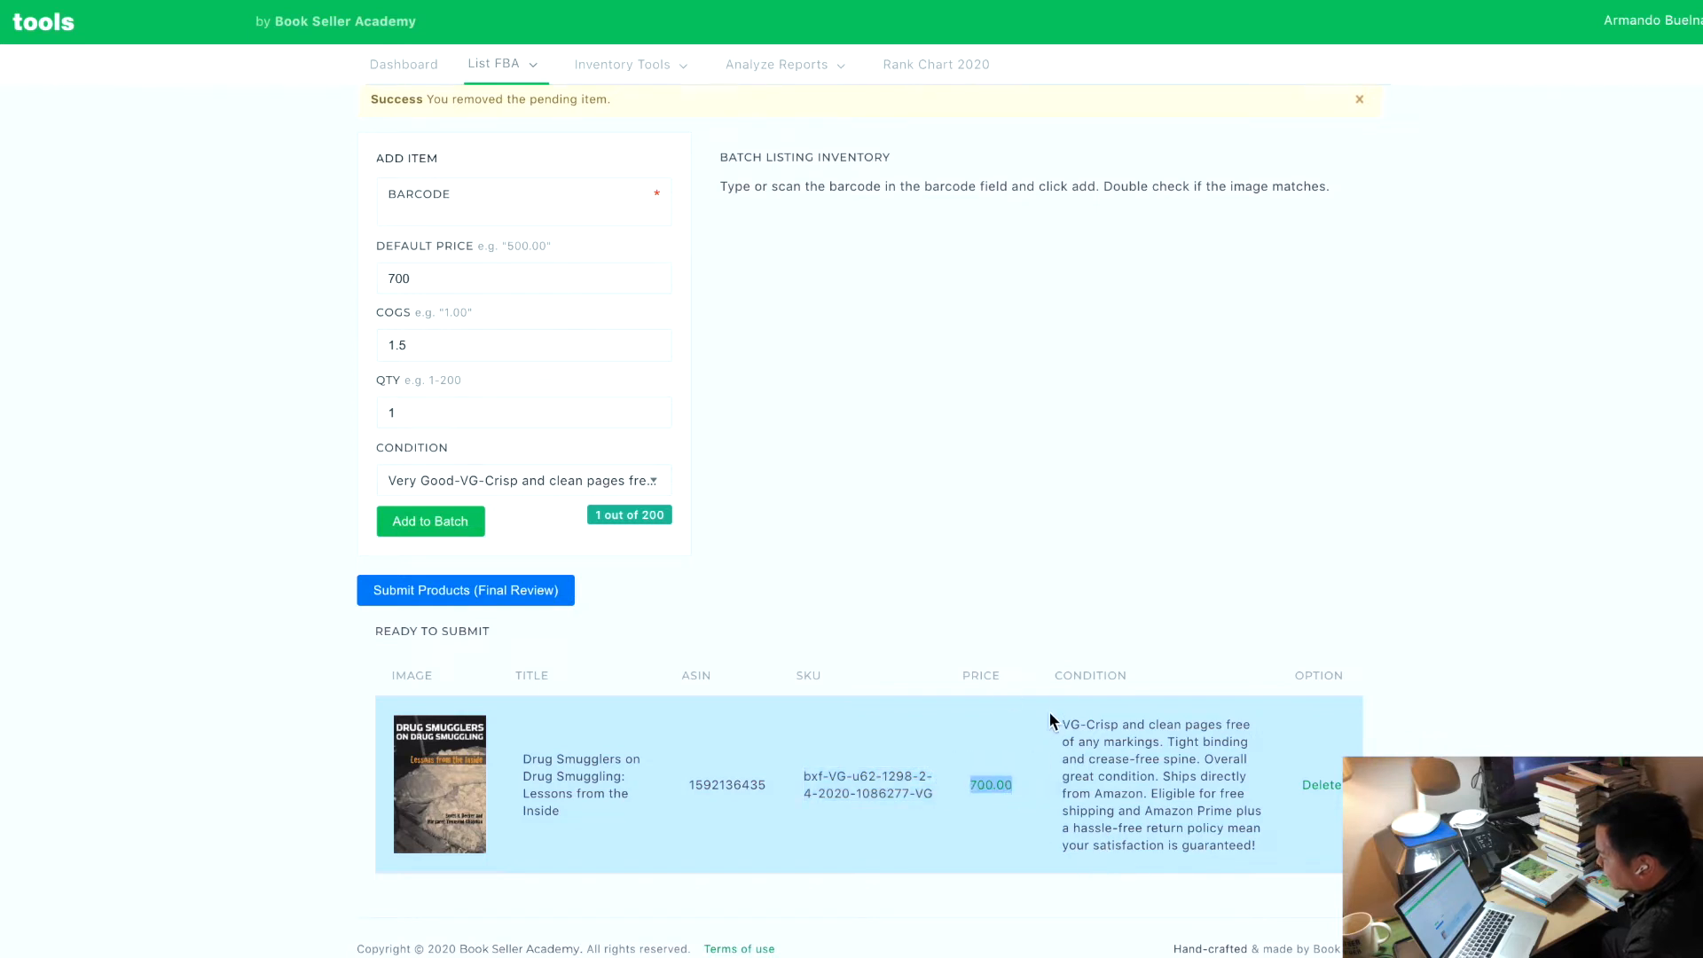
{"action": "left_click_drag", "start_coordinate": [1050, 720], "coordinate": [1330, 798]}
{"action": "left_click", "coordinate": [1334, 813]}
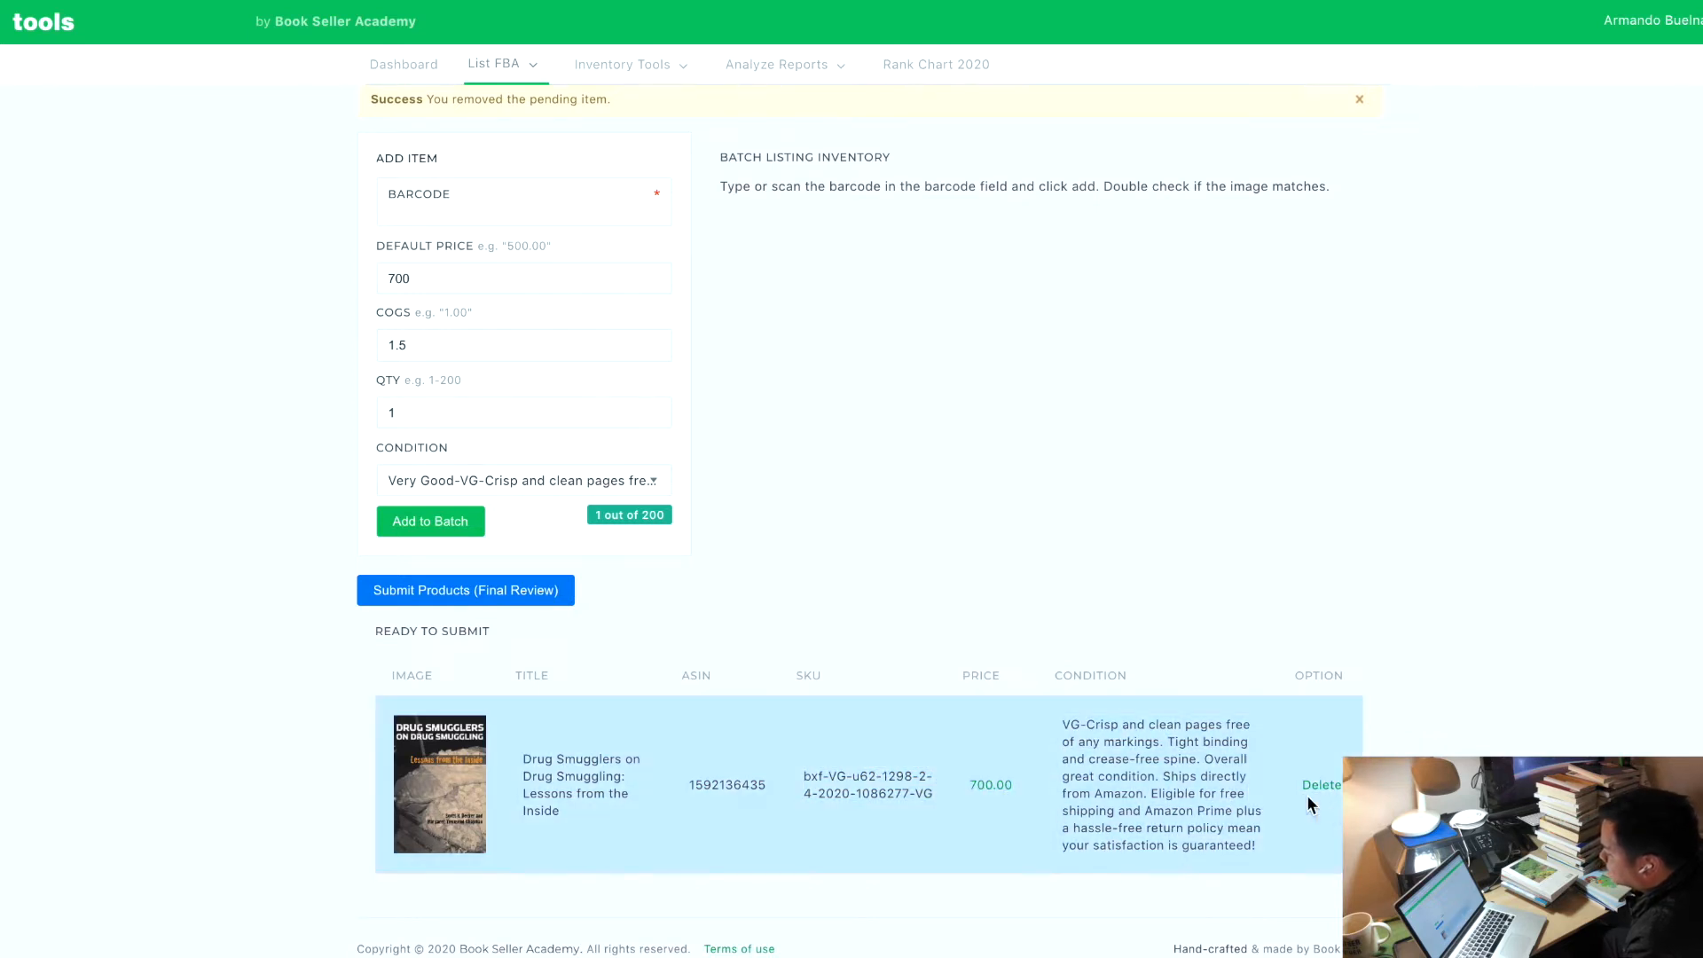
{"action": "left_click", "coordinate": [1311, 786]}
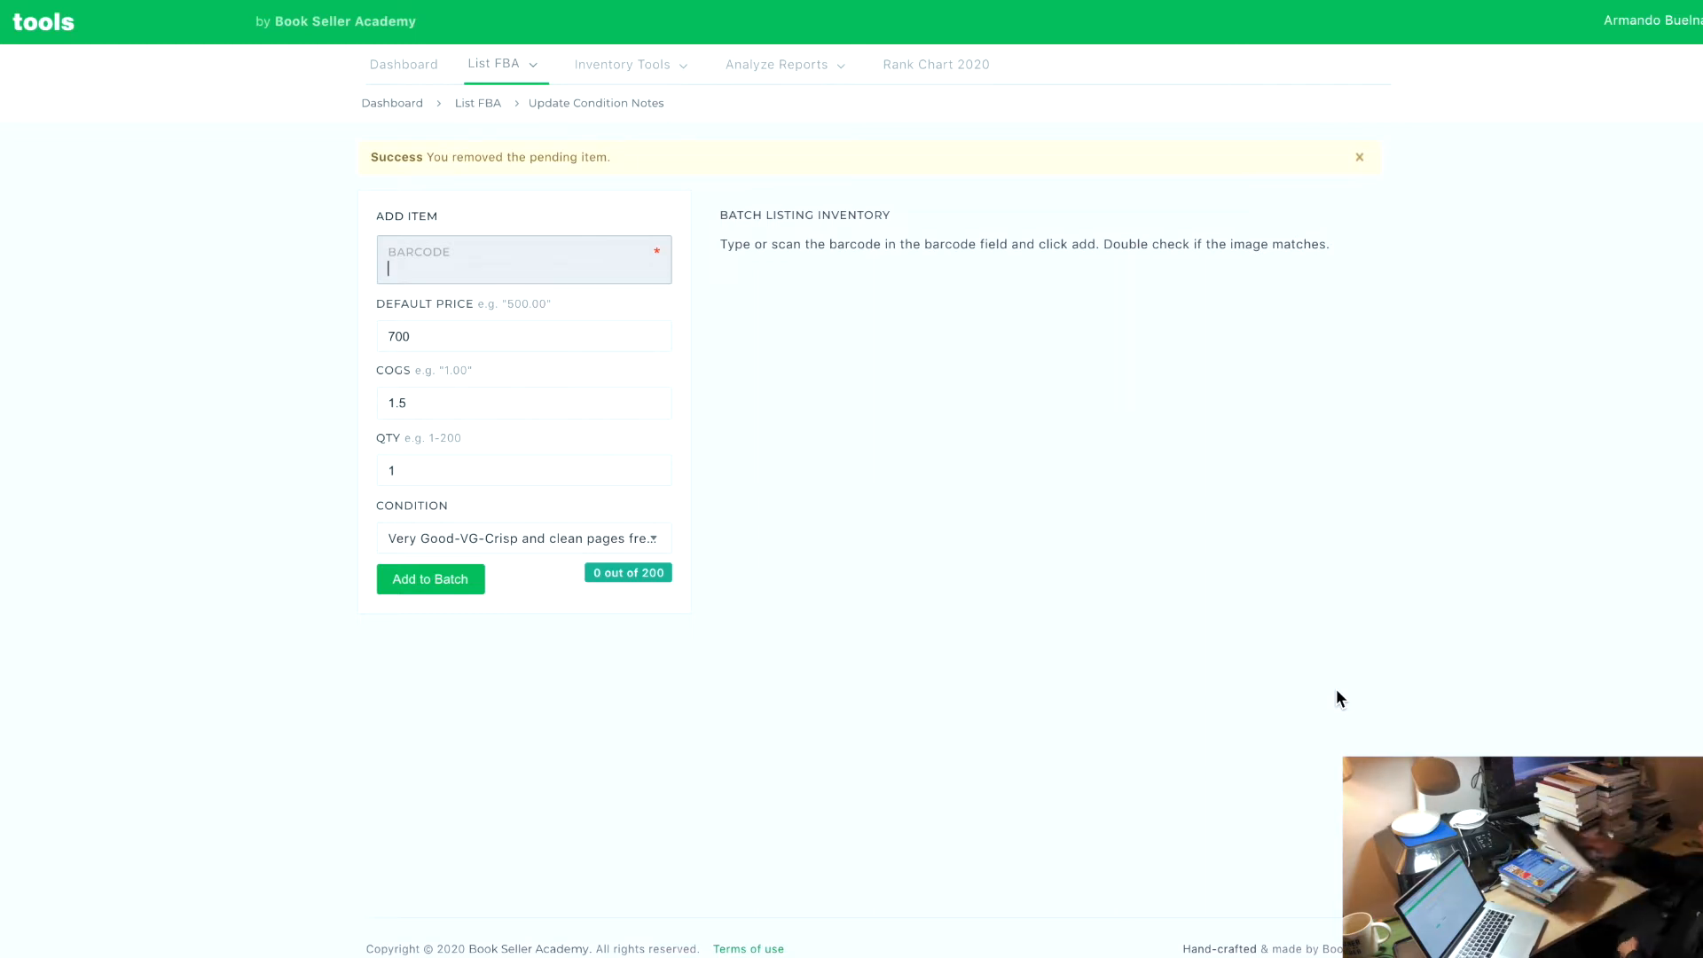
{"action": "type", "text": "9781592136438"}
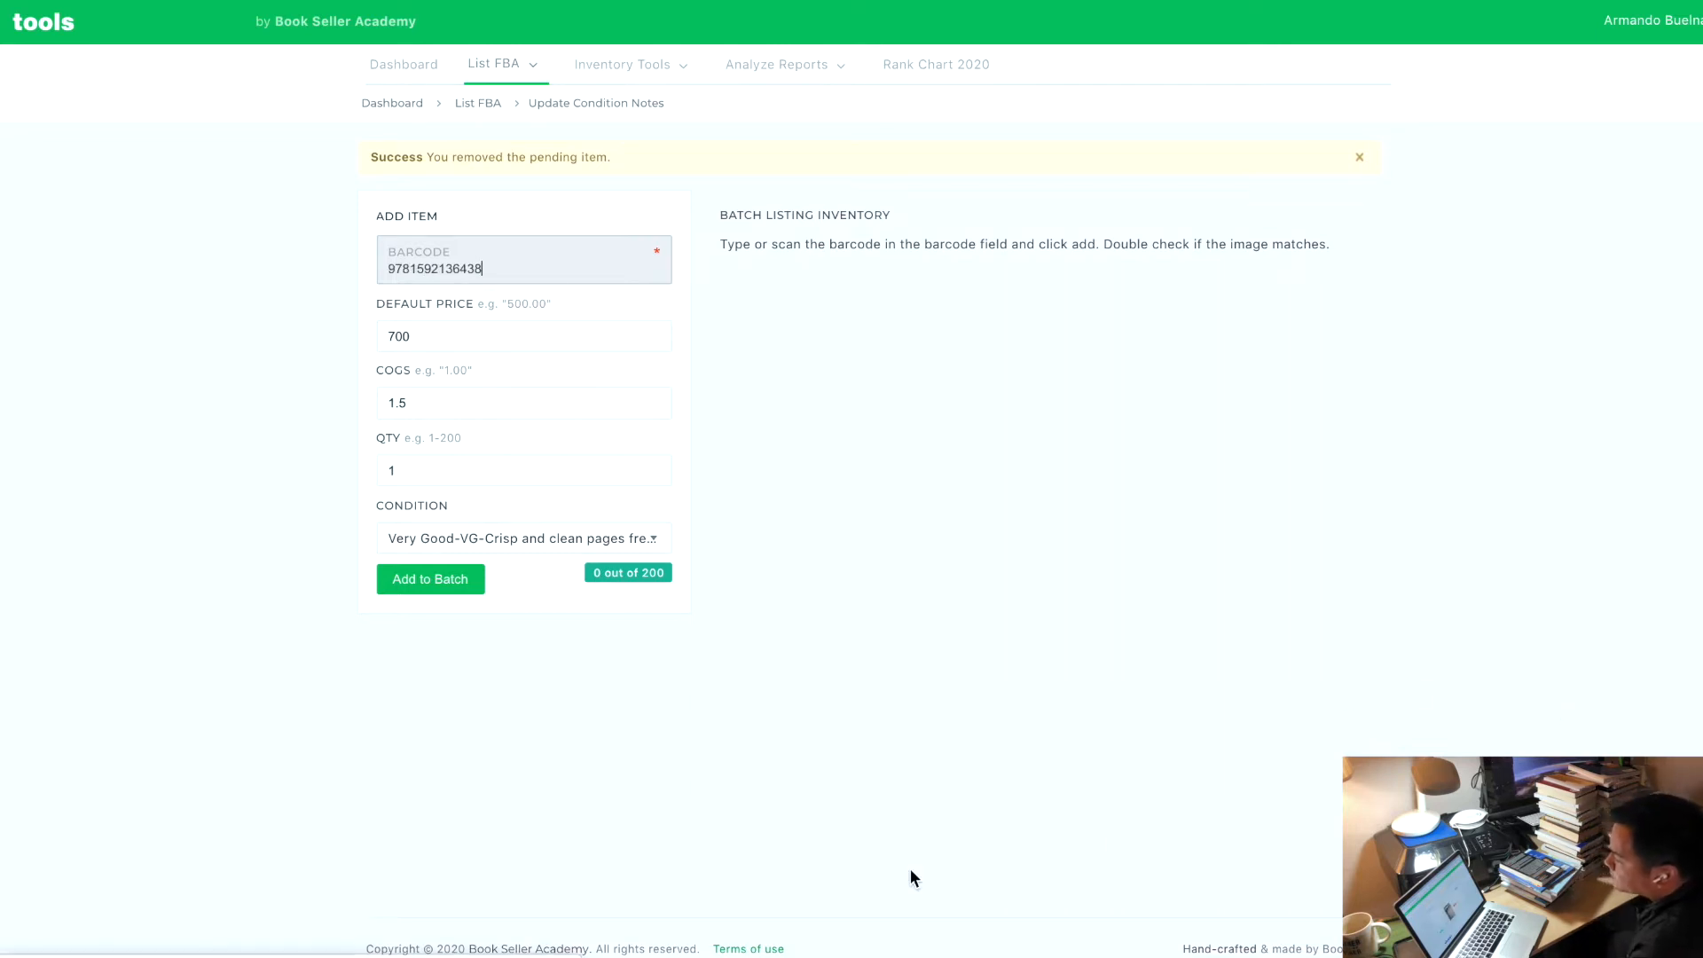
{"action": "key", "text": "Return"}
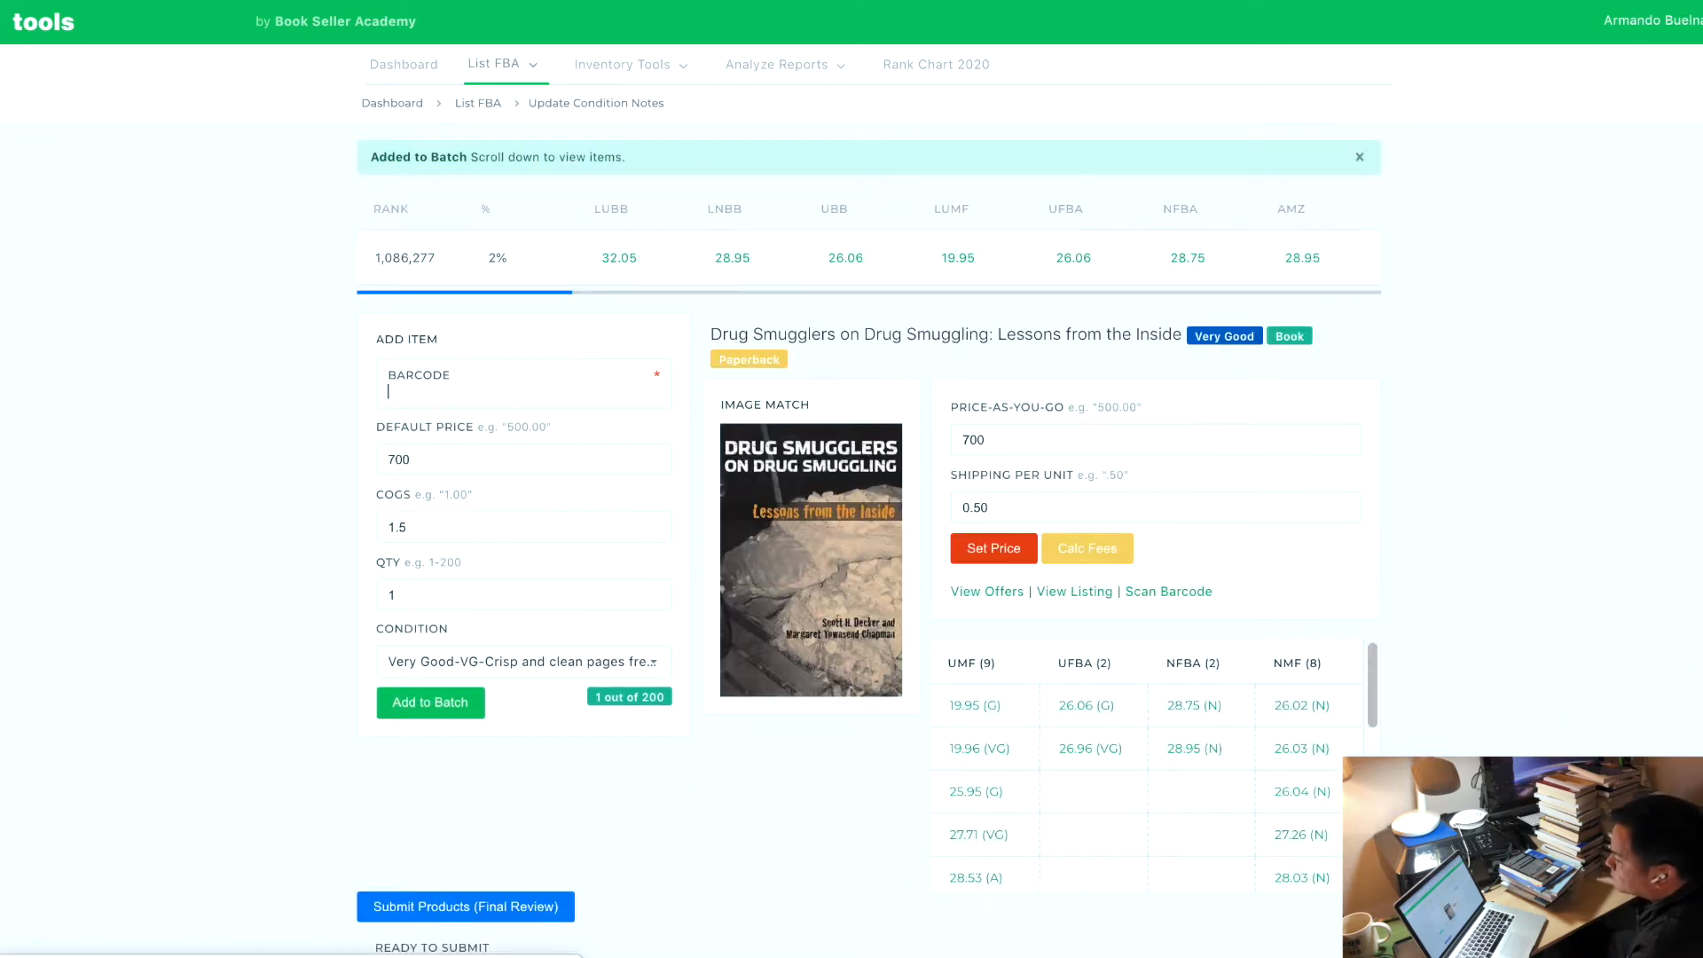
Try the lowest used FBA offer of 26.06 and the lowest new FBA offer of 28.75 as the book's price
{"action": "left_click", "coordinate": [1072, 715]}
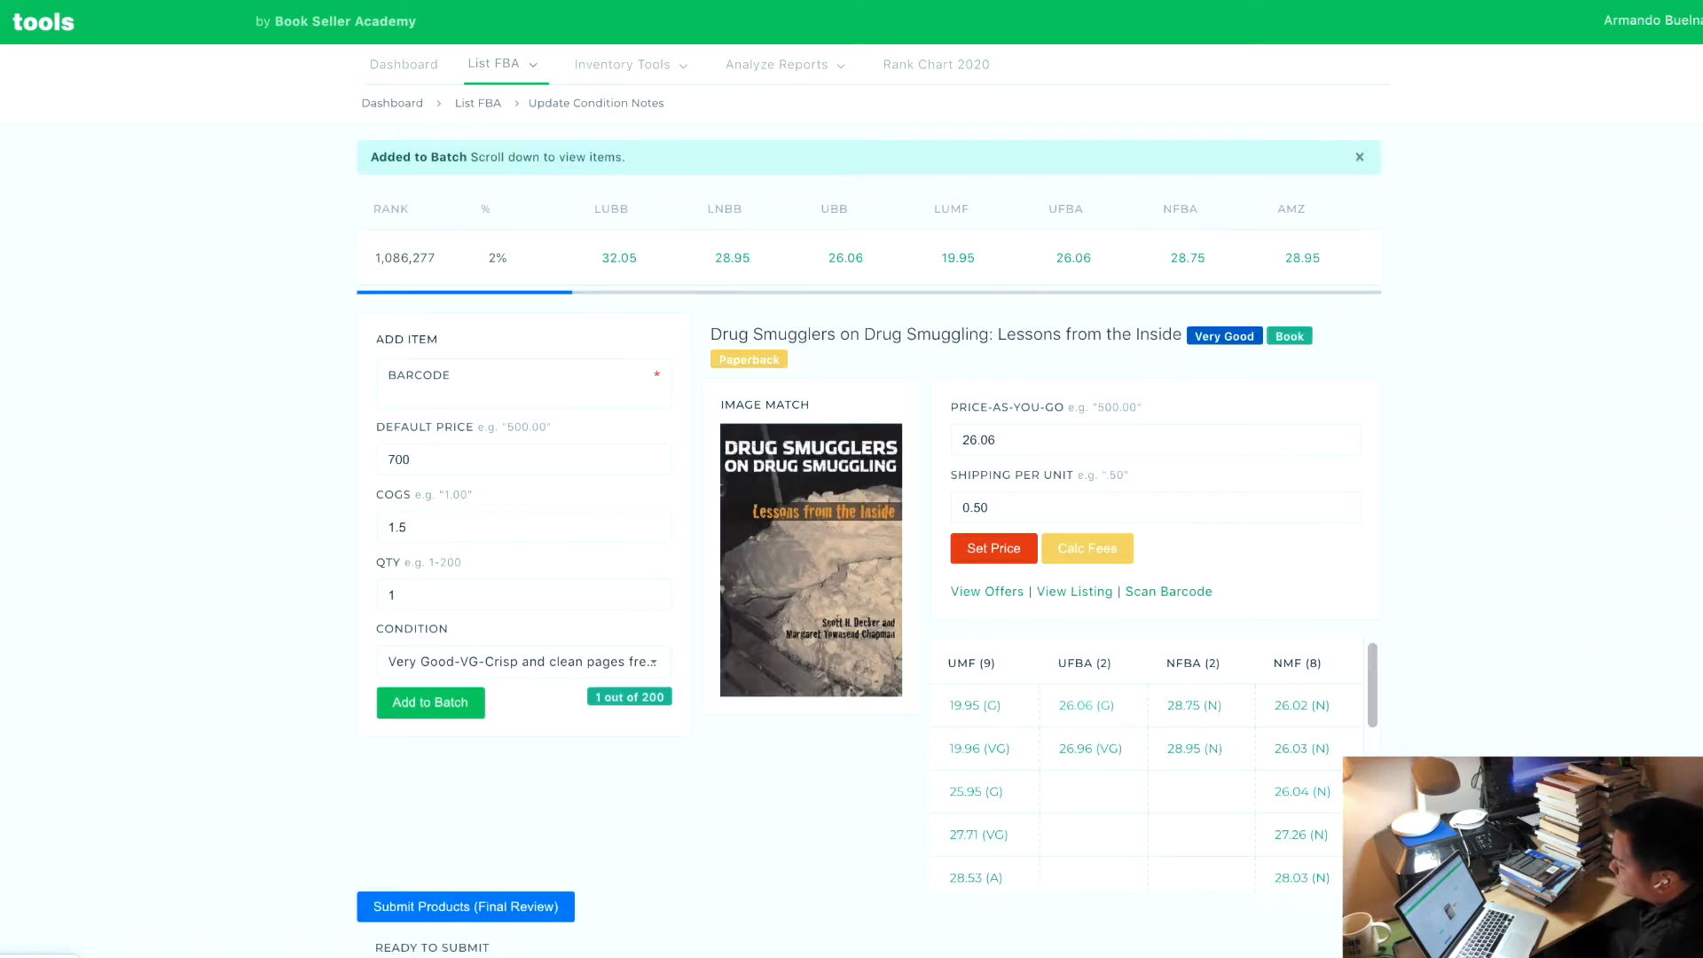
{"action": "left_click", "coordinate": [1194, 724]}
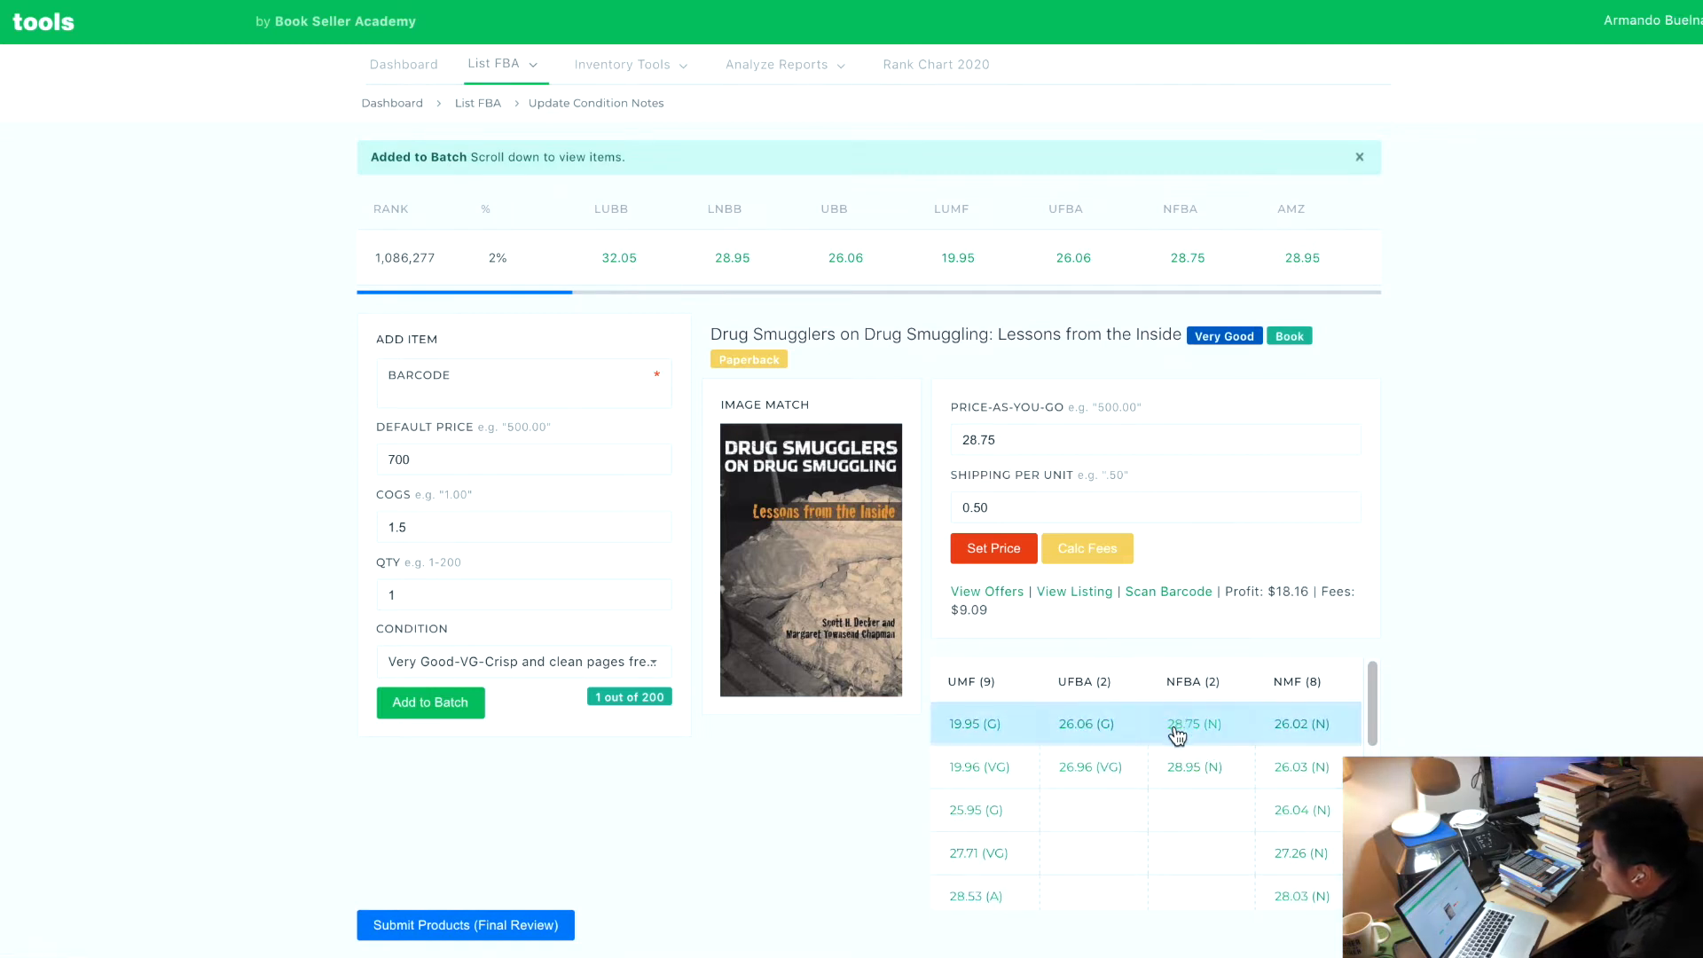
{"action": "double_click", "coordinate": [967, 440]}
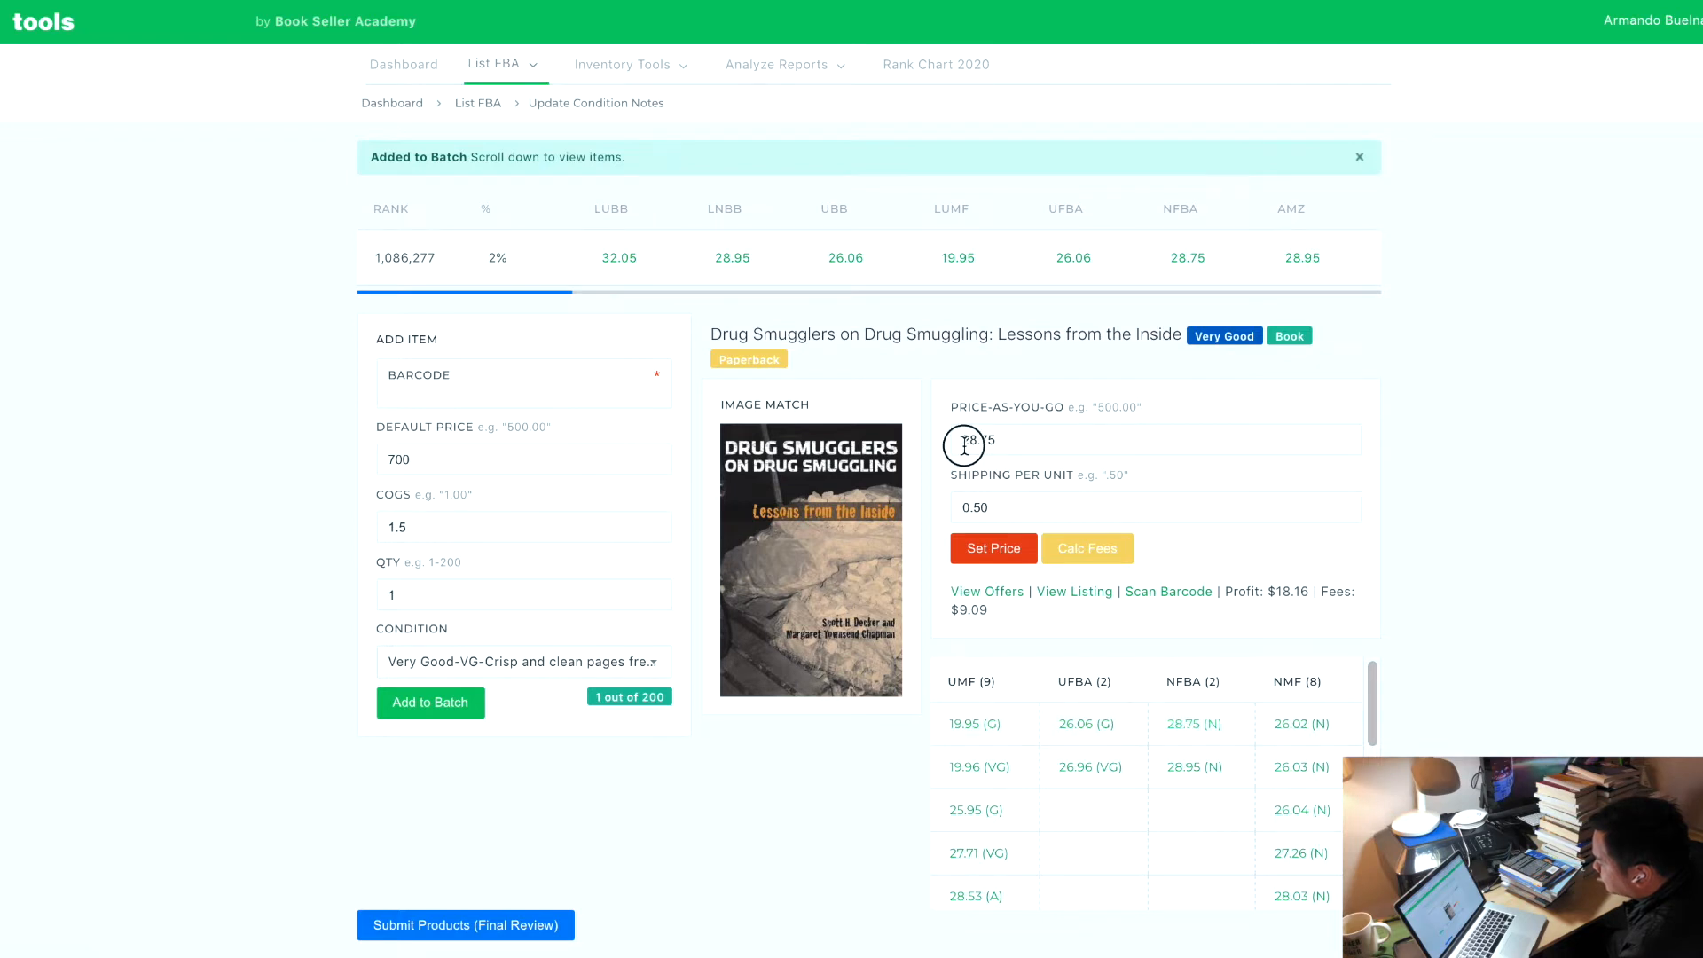
Load the 26.06 used FBA offer as the price-as-you-go and change it to 26.05
{"action": "left_click", "coordinate": [1078, 729]}
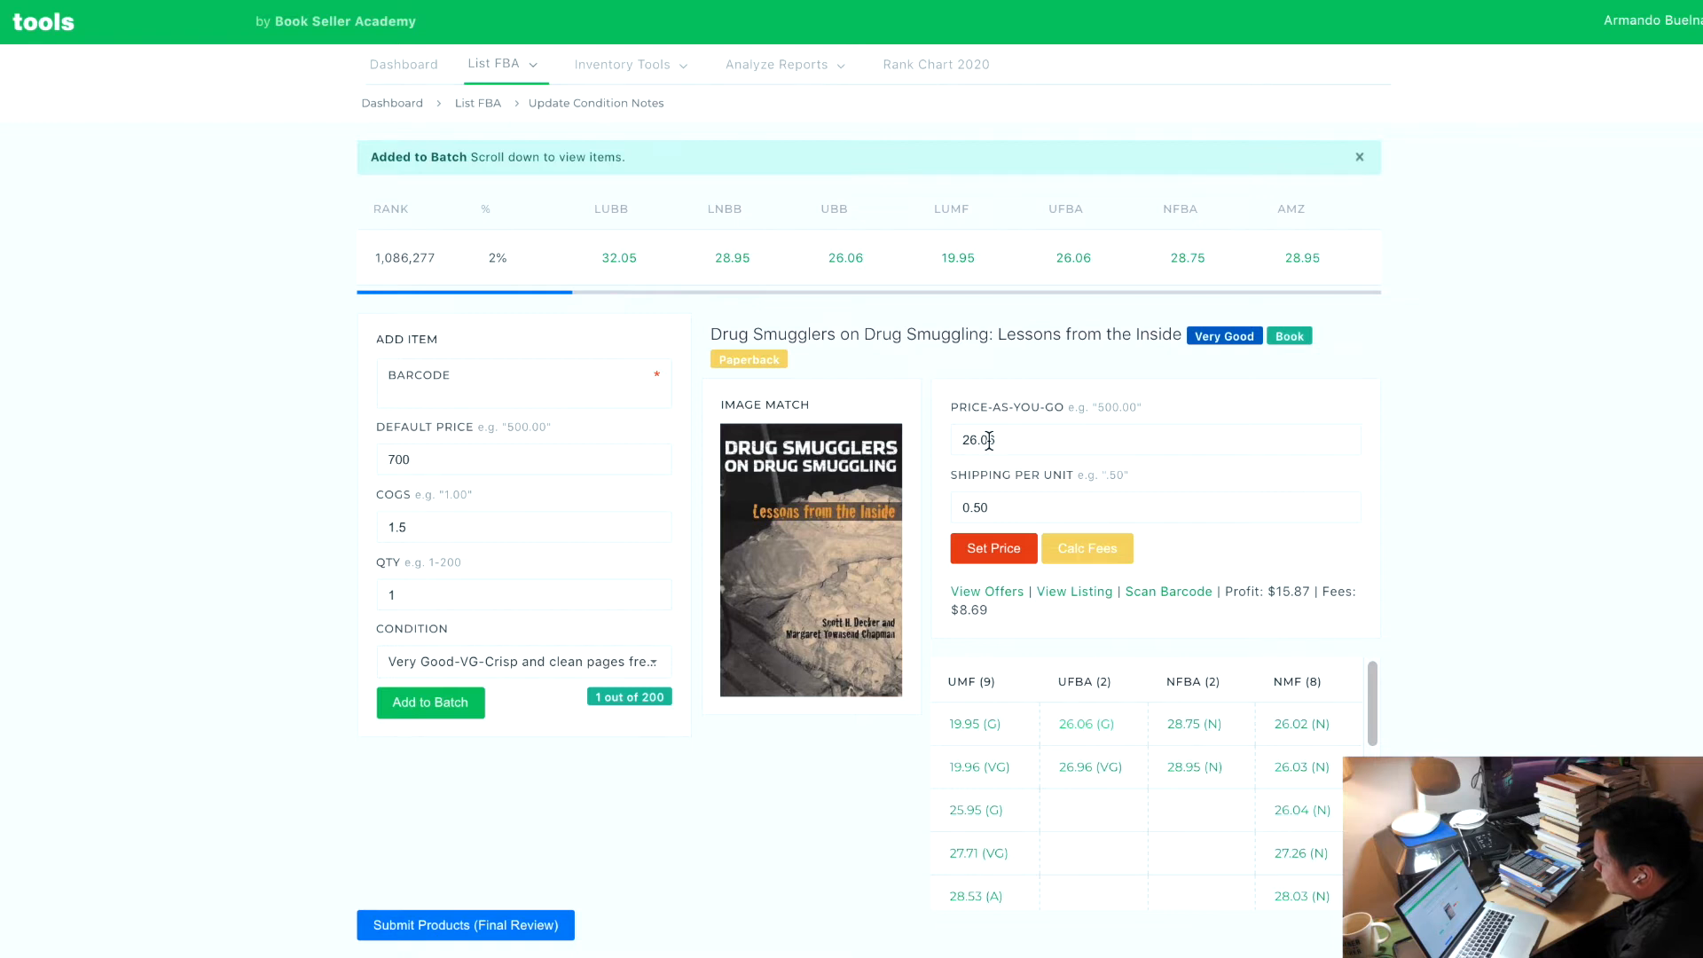
{"action": "left_click_drag", "start_coordinate": [988, 440], "coordinate": [1091, 444]}
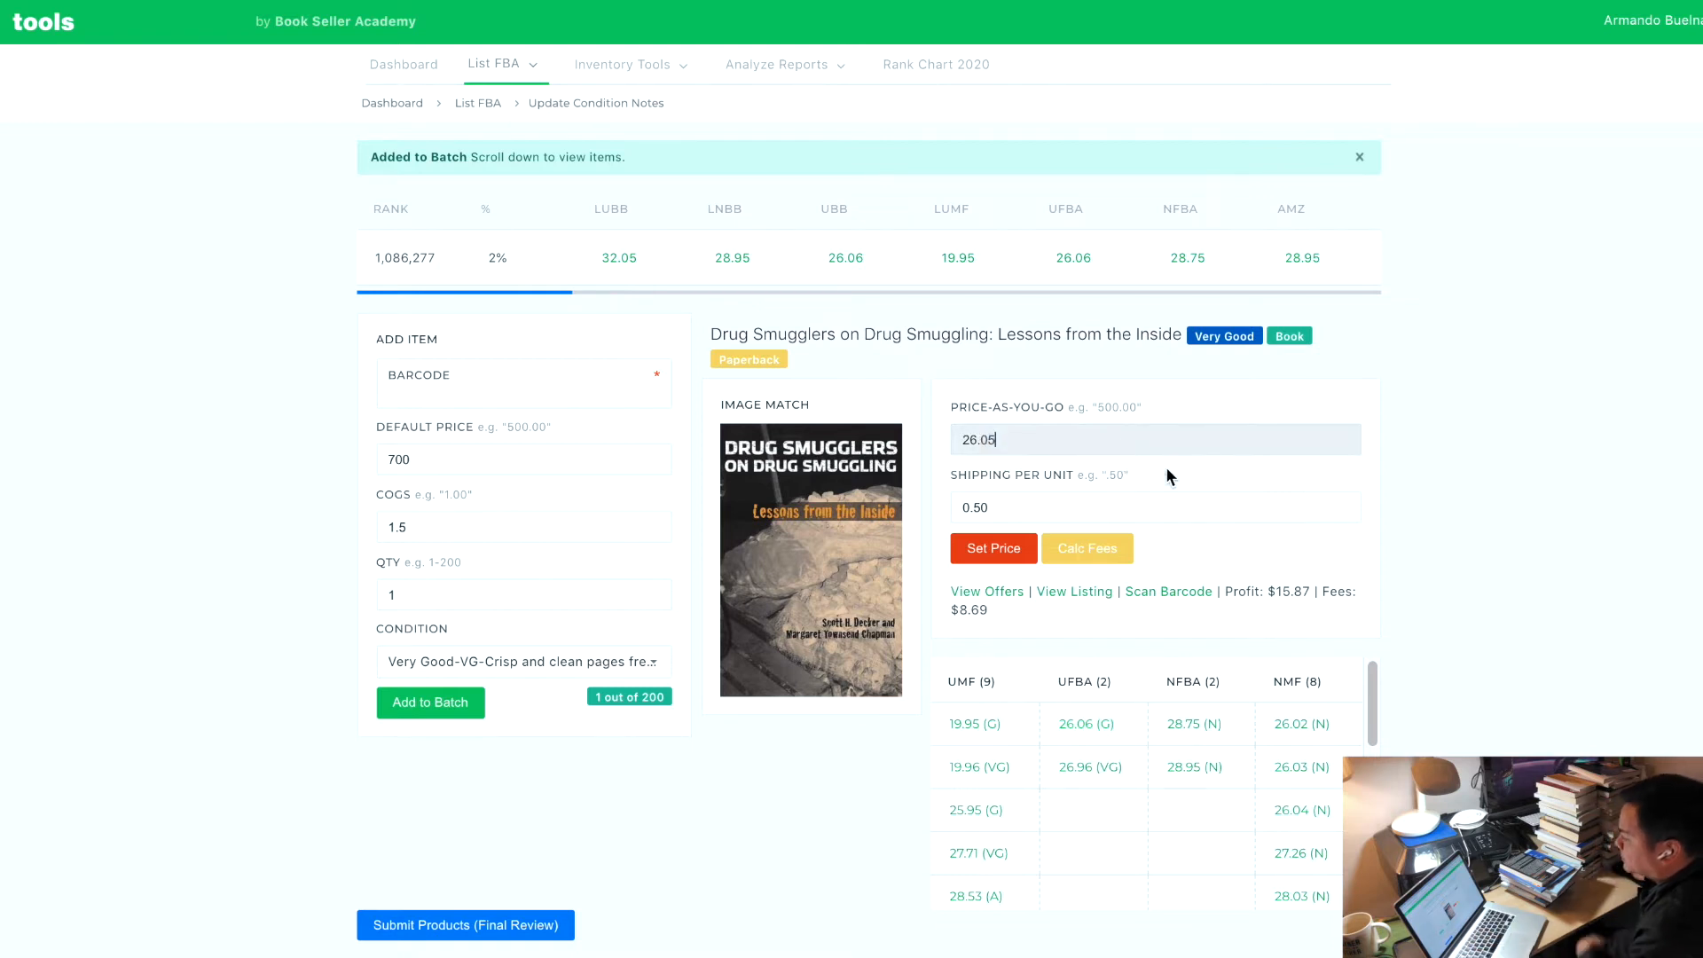
{"action": "type", "text": "5"}
Replace the book's price-as-you-go with 700
{"action": "left_click_drag", "start_coordinate": [1047, 433], "coordinate": [939, 437]}
{"action": "double_click", "coordinate": [1039, 450]}
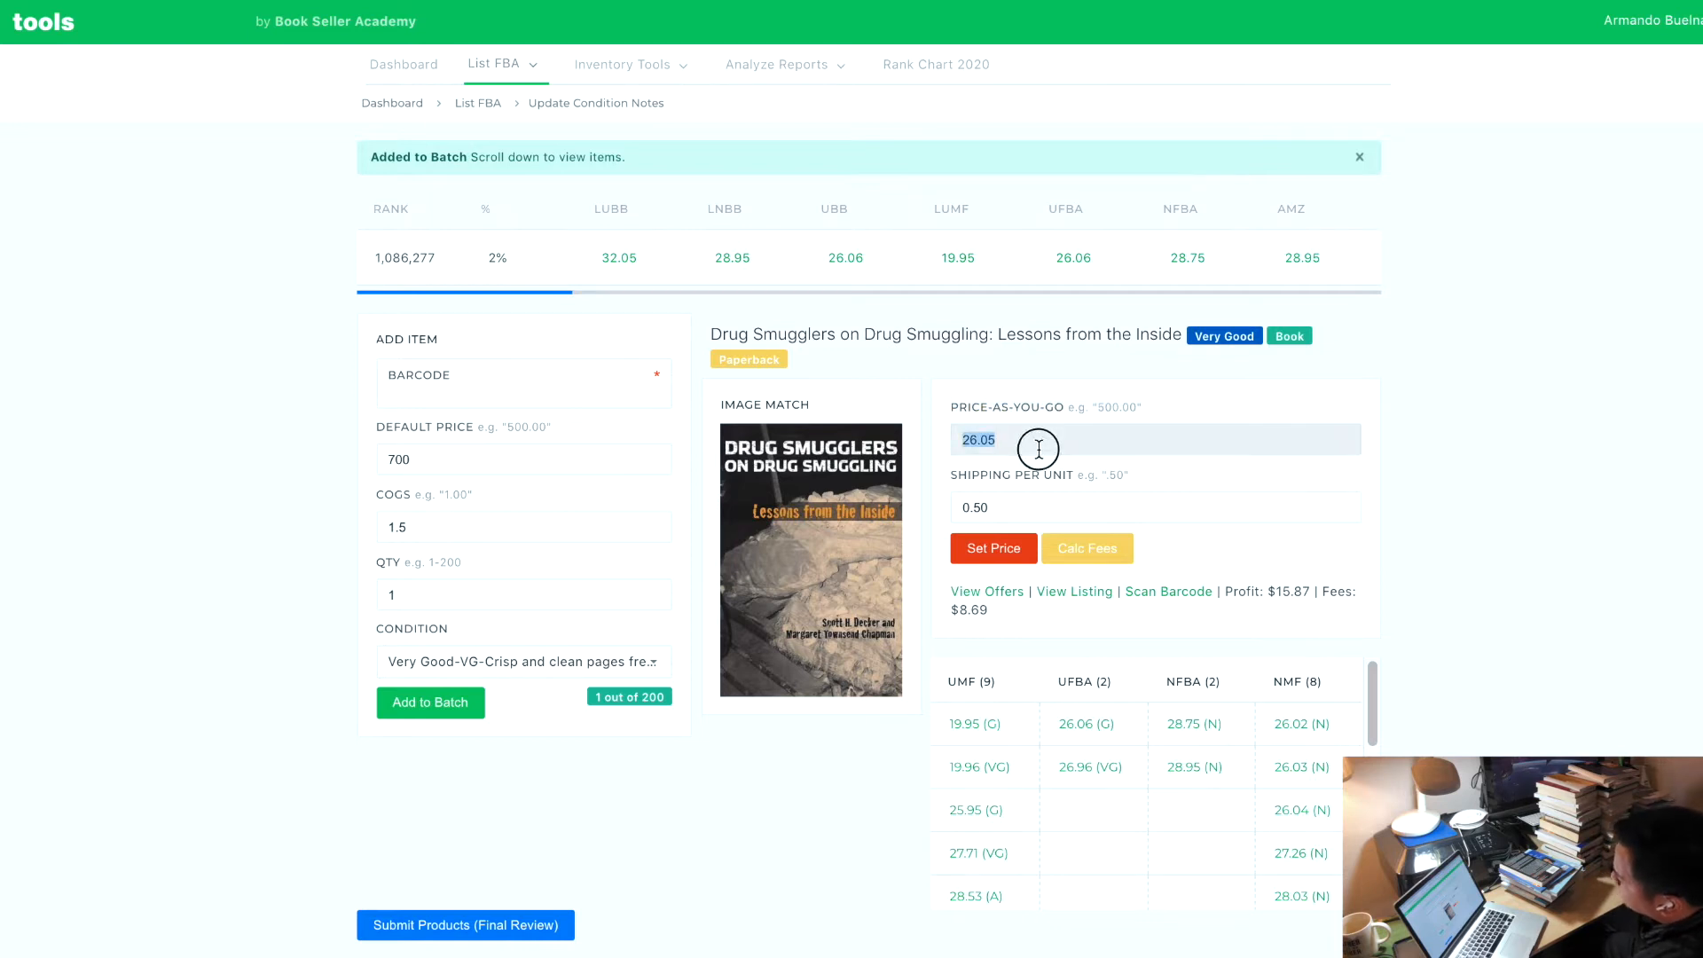
{"action": "type", "text": "700"}
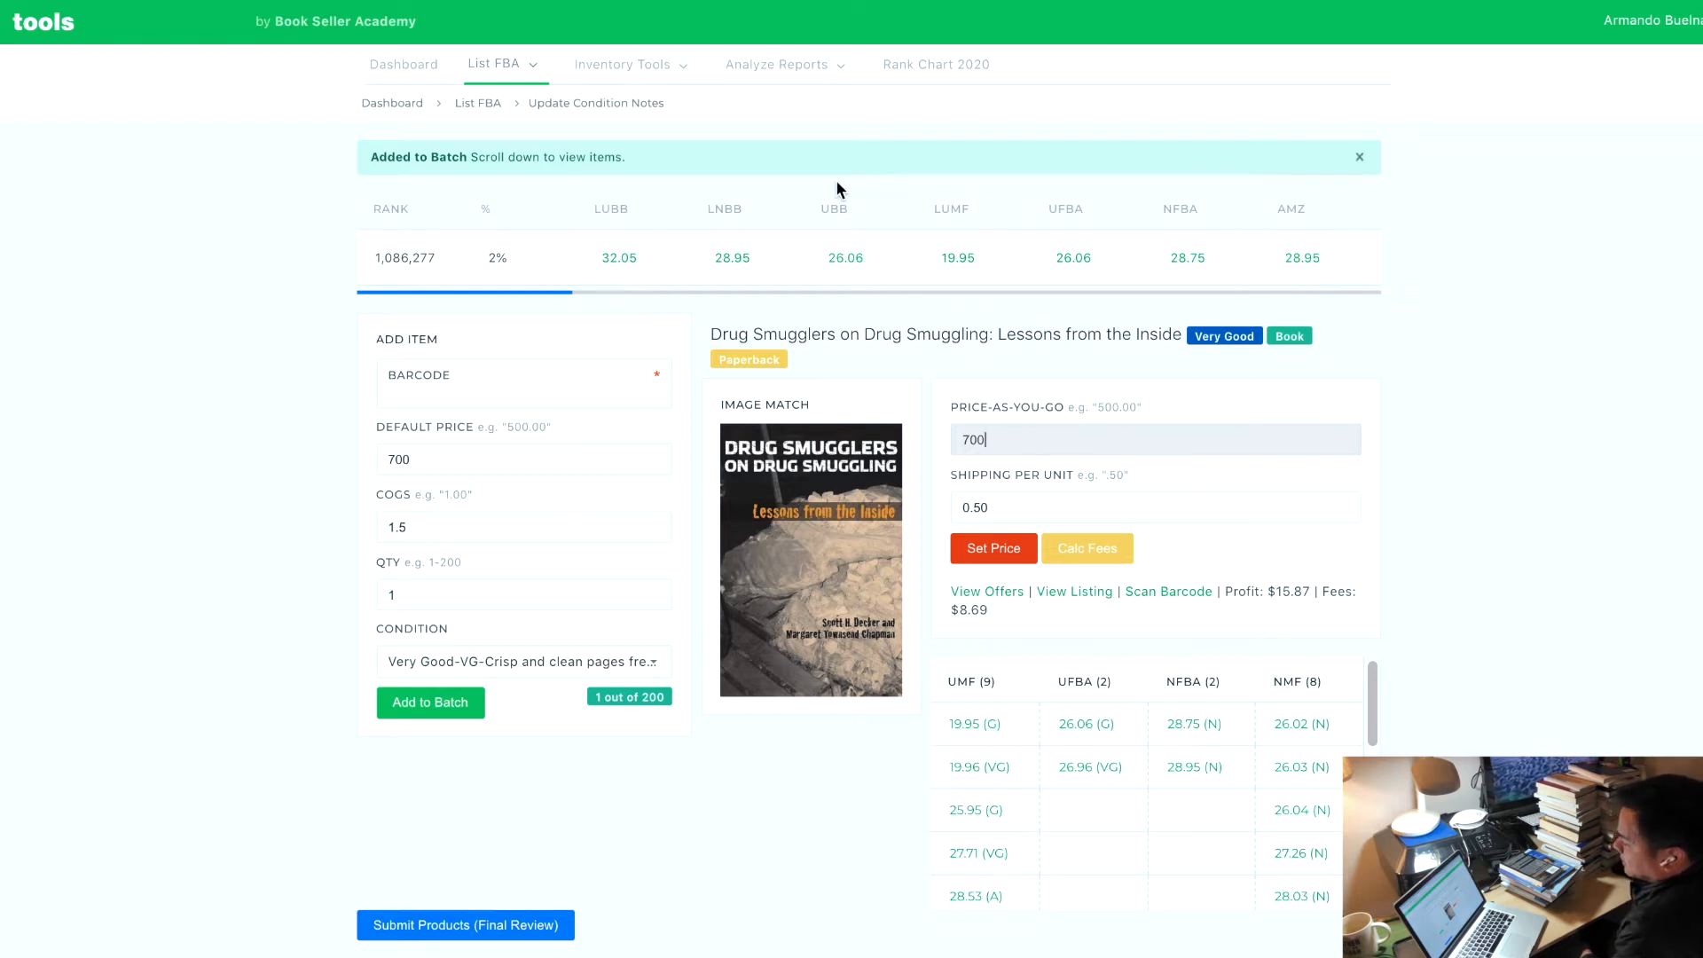
Load the lowest used FBA offer of 26.06 as the book's price and check its estimated profit and fees
{"action": "left_click", "coordinate": [1086, 724]}
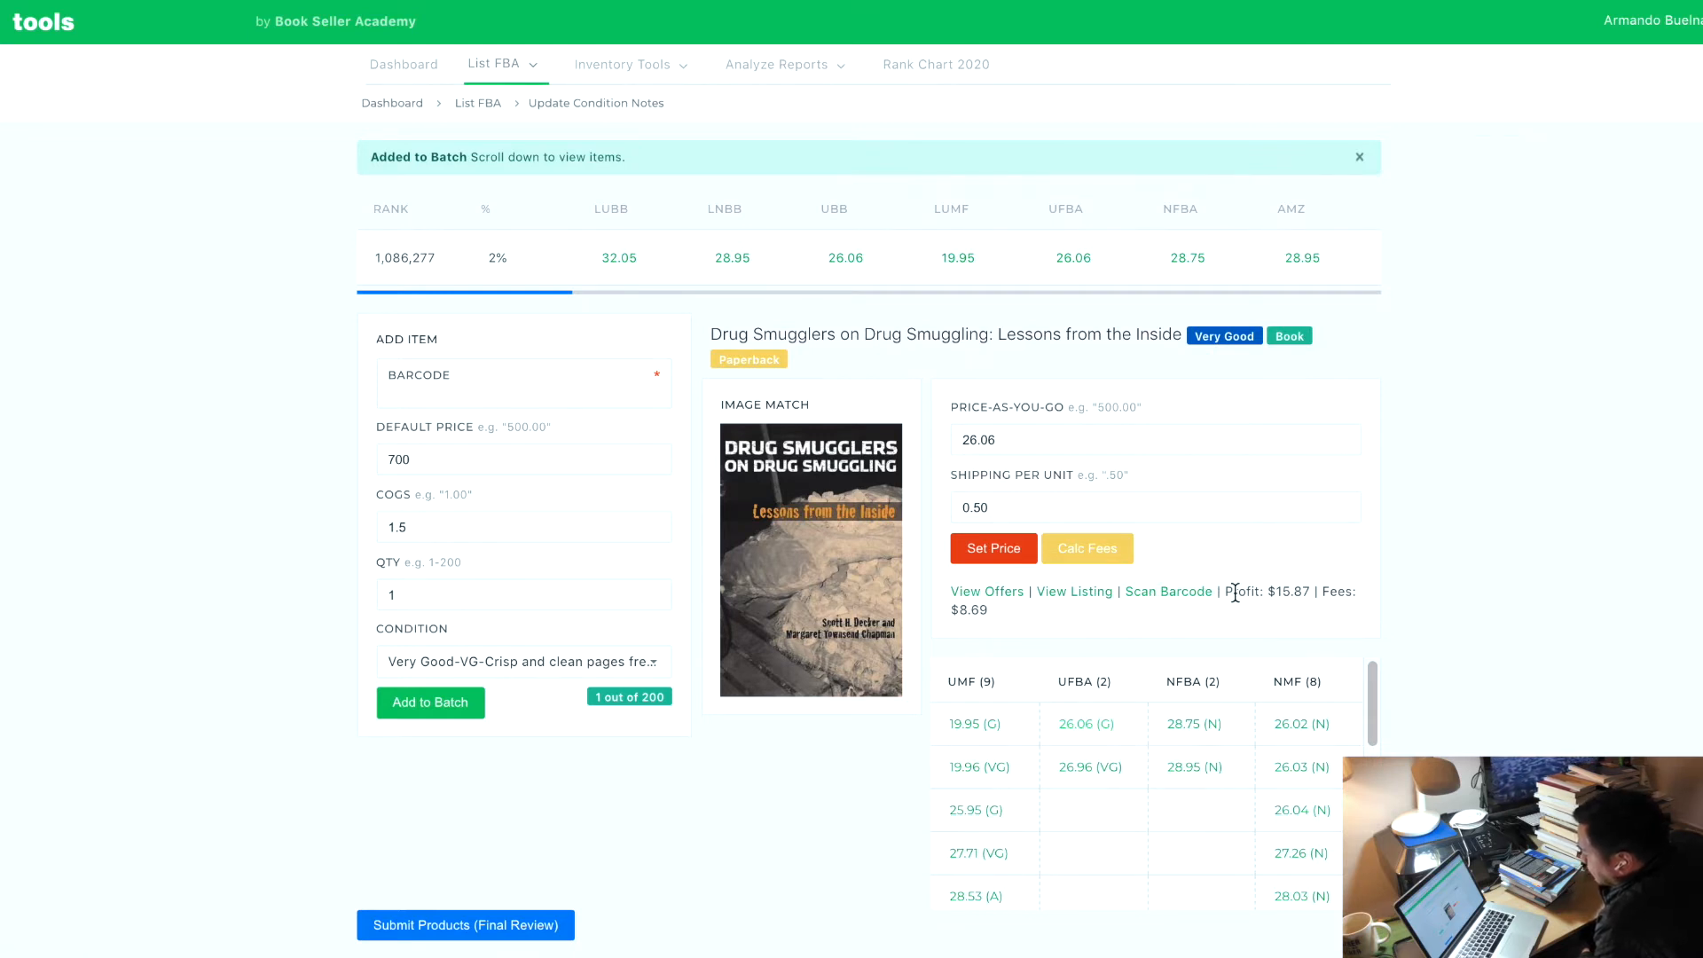
{"action": "left_click_drag", "start_coordinate": [1275, 591], "coordinate": [1311, 591]}
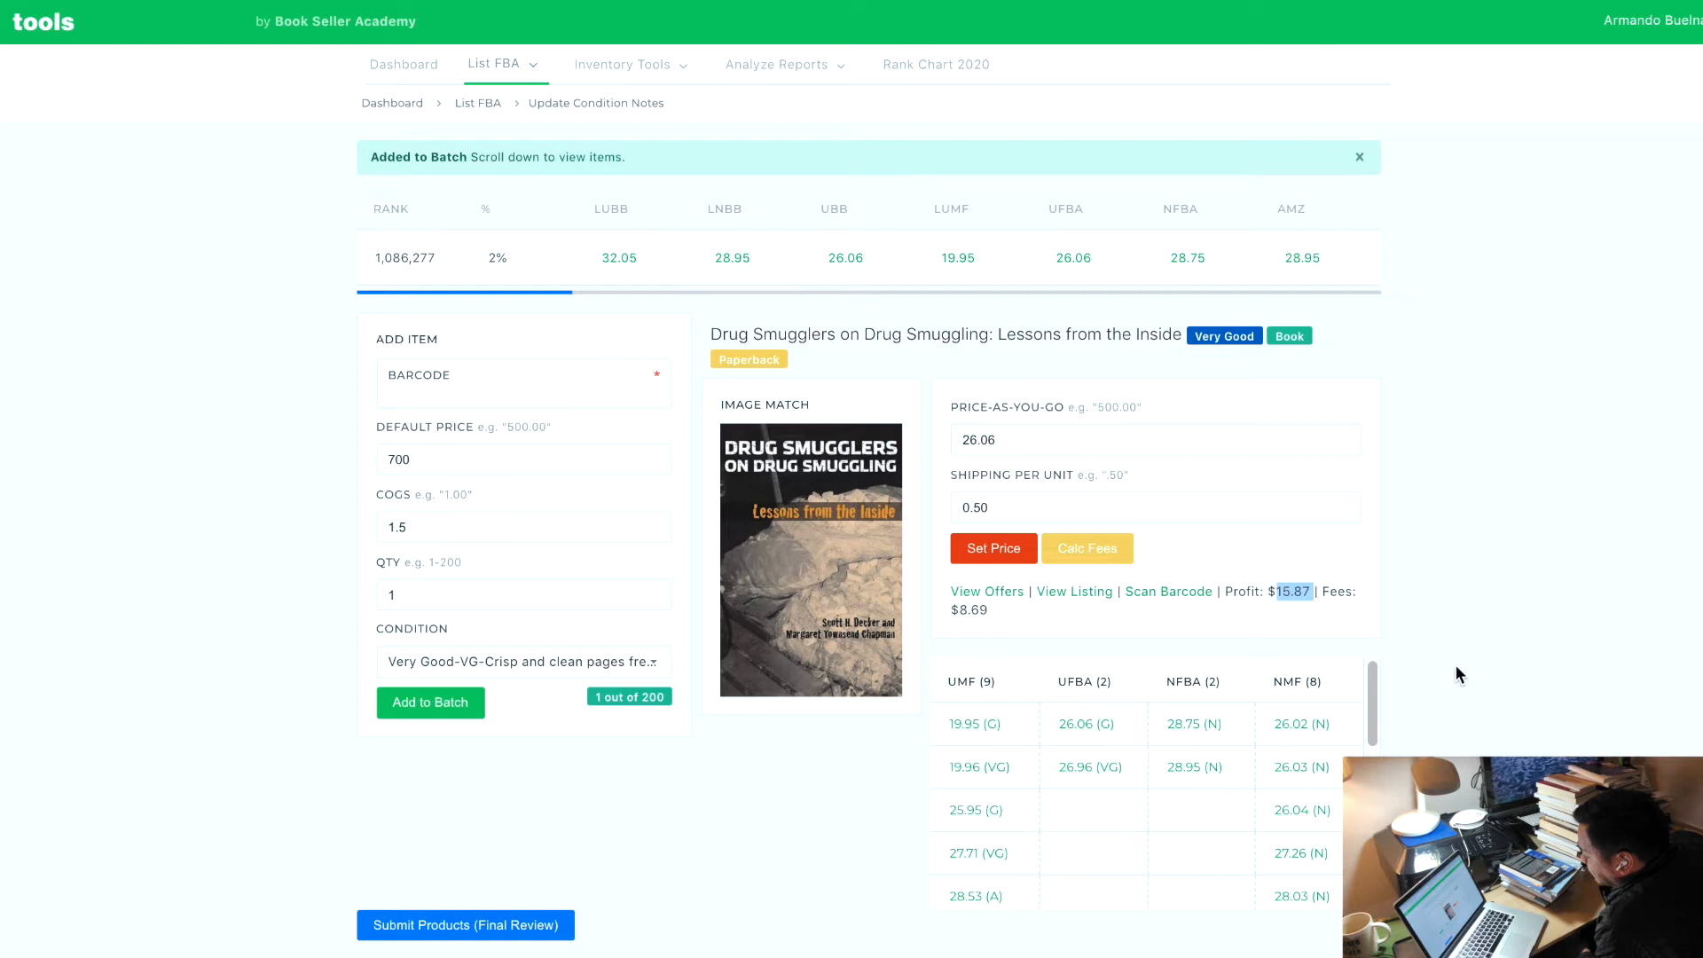
{"action": "left_click_drag", "start_coordinate": [960, 610], "coordinate": [994, 614]}
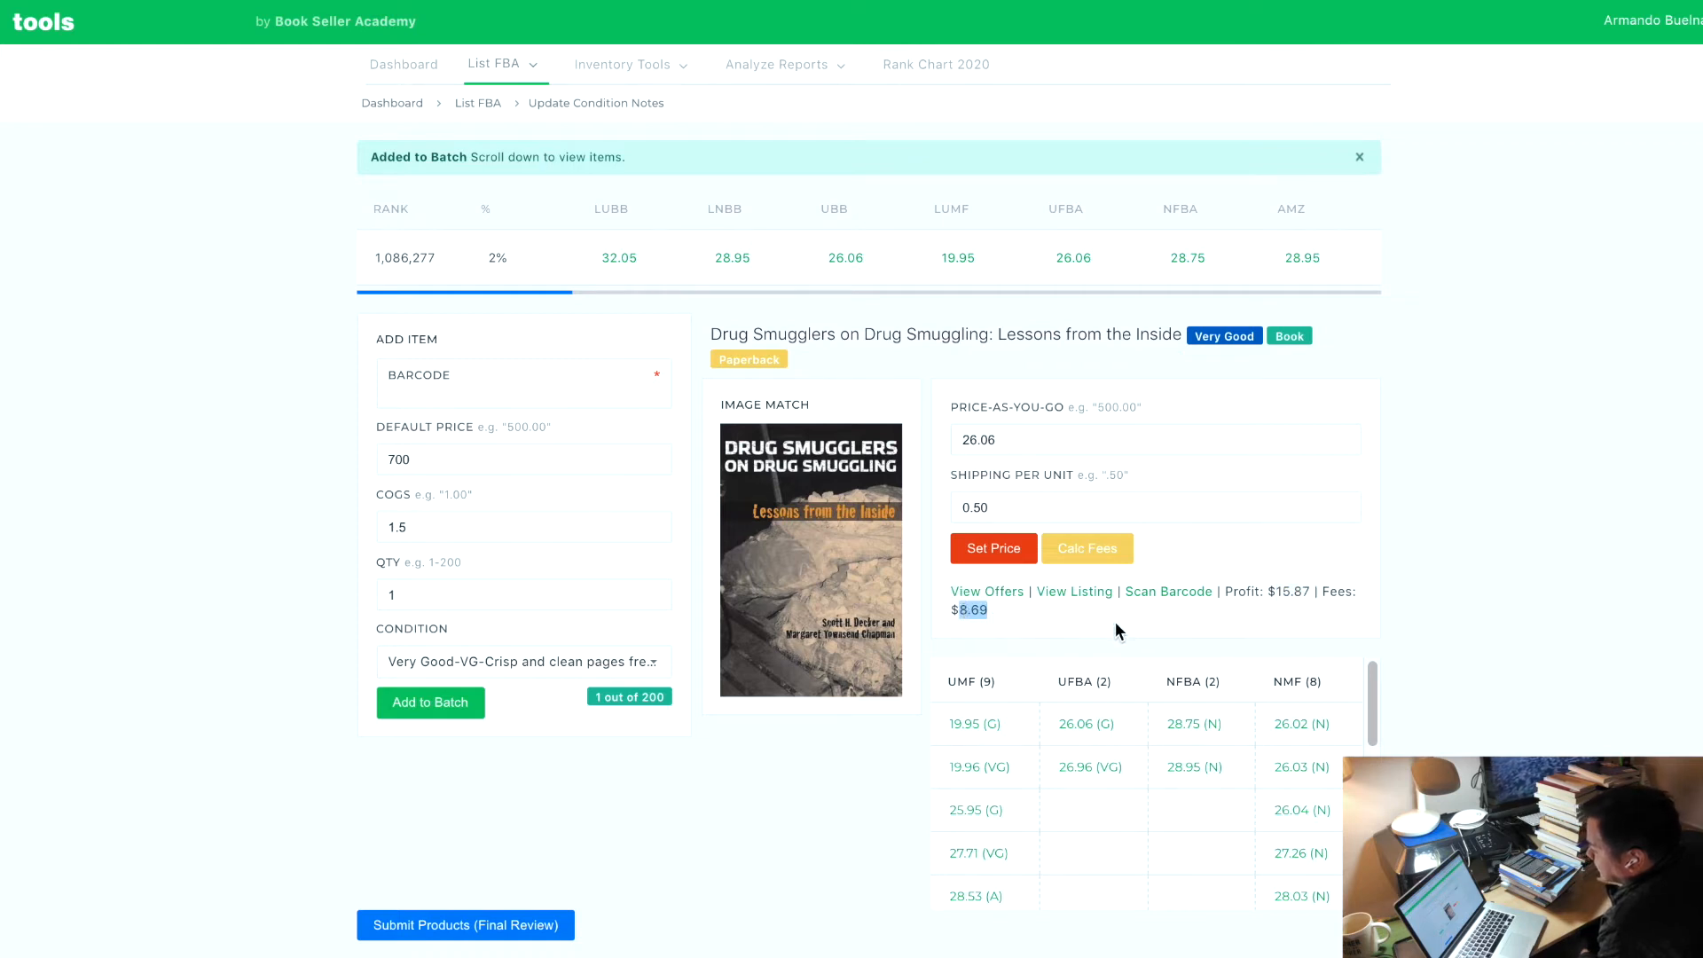
Open the book's Amazon listing and view its formats and offers
{"action": "left_click", "coordinate": [1052, 594]}
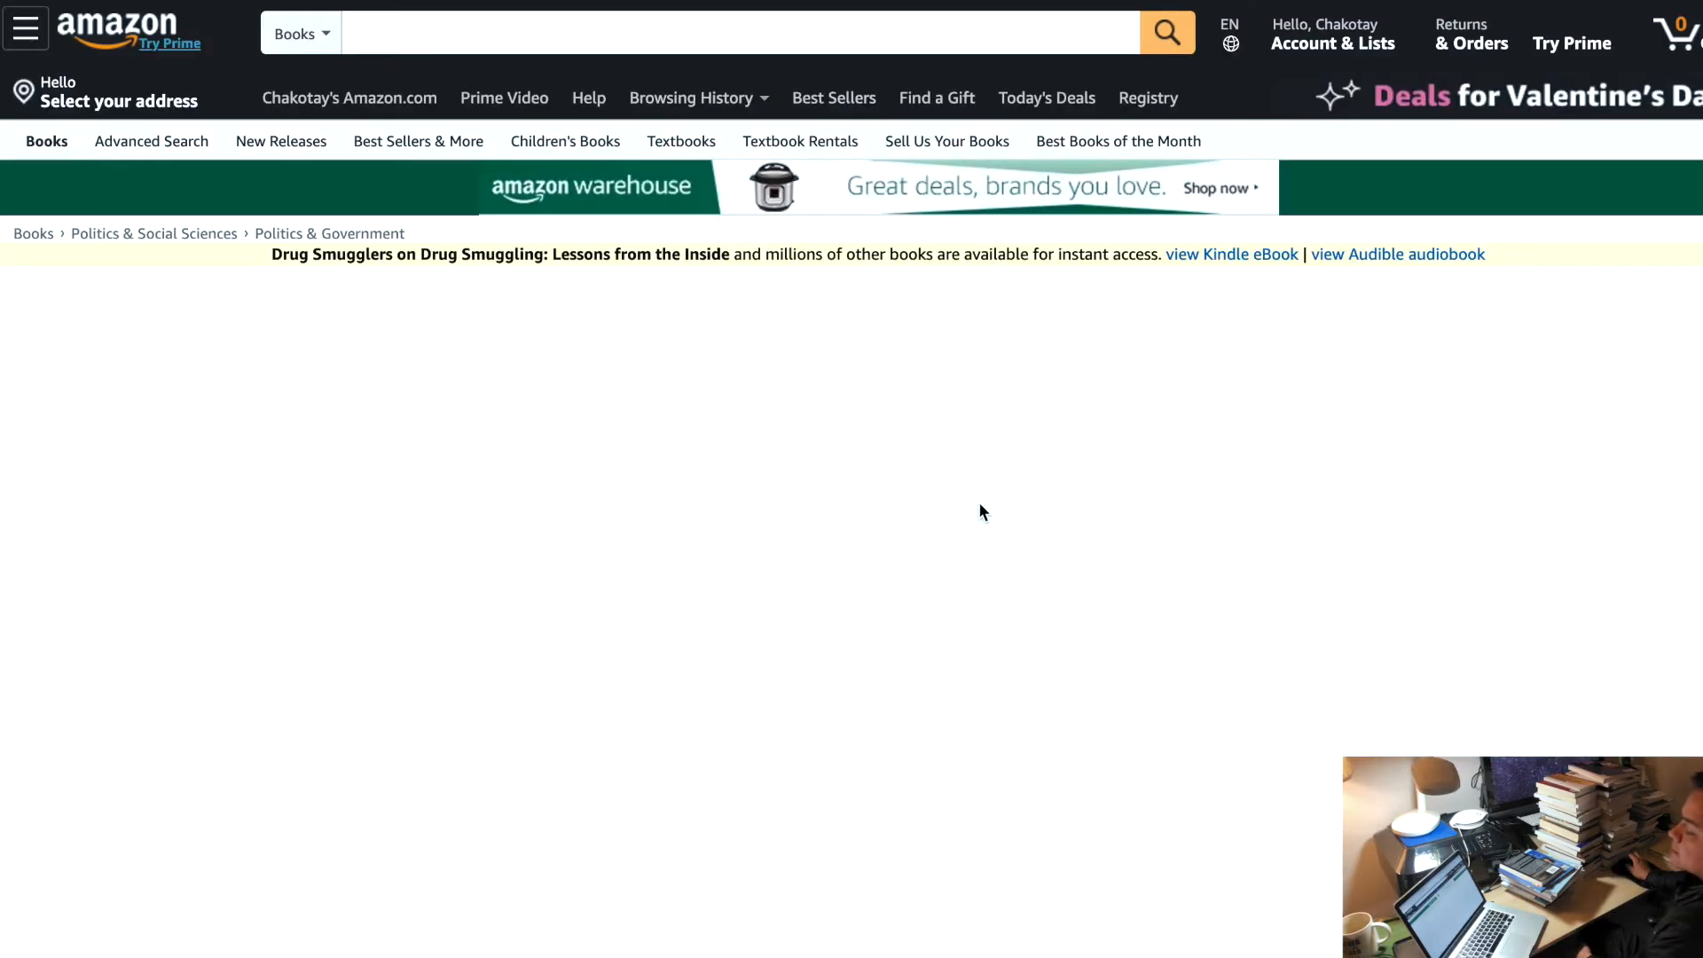
{"action": "scroll", "coordinate": [926, 486], "scroll_direction": "down", "scroll_amount": 2}
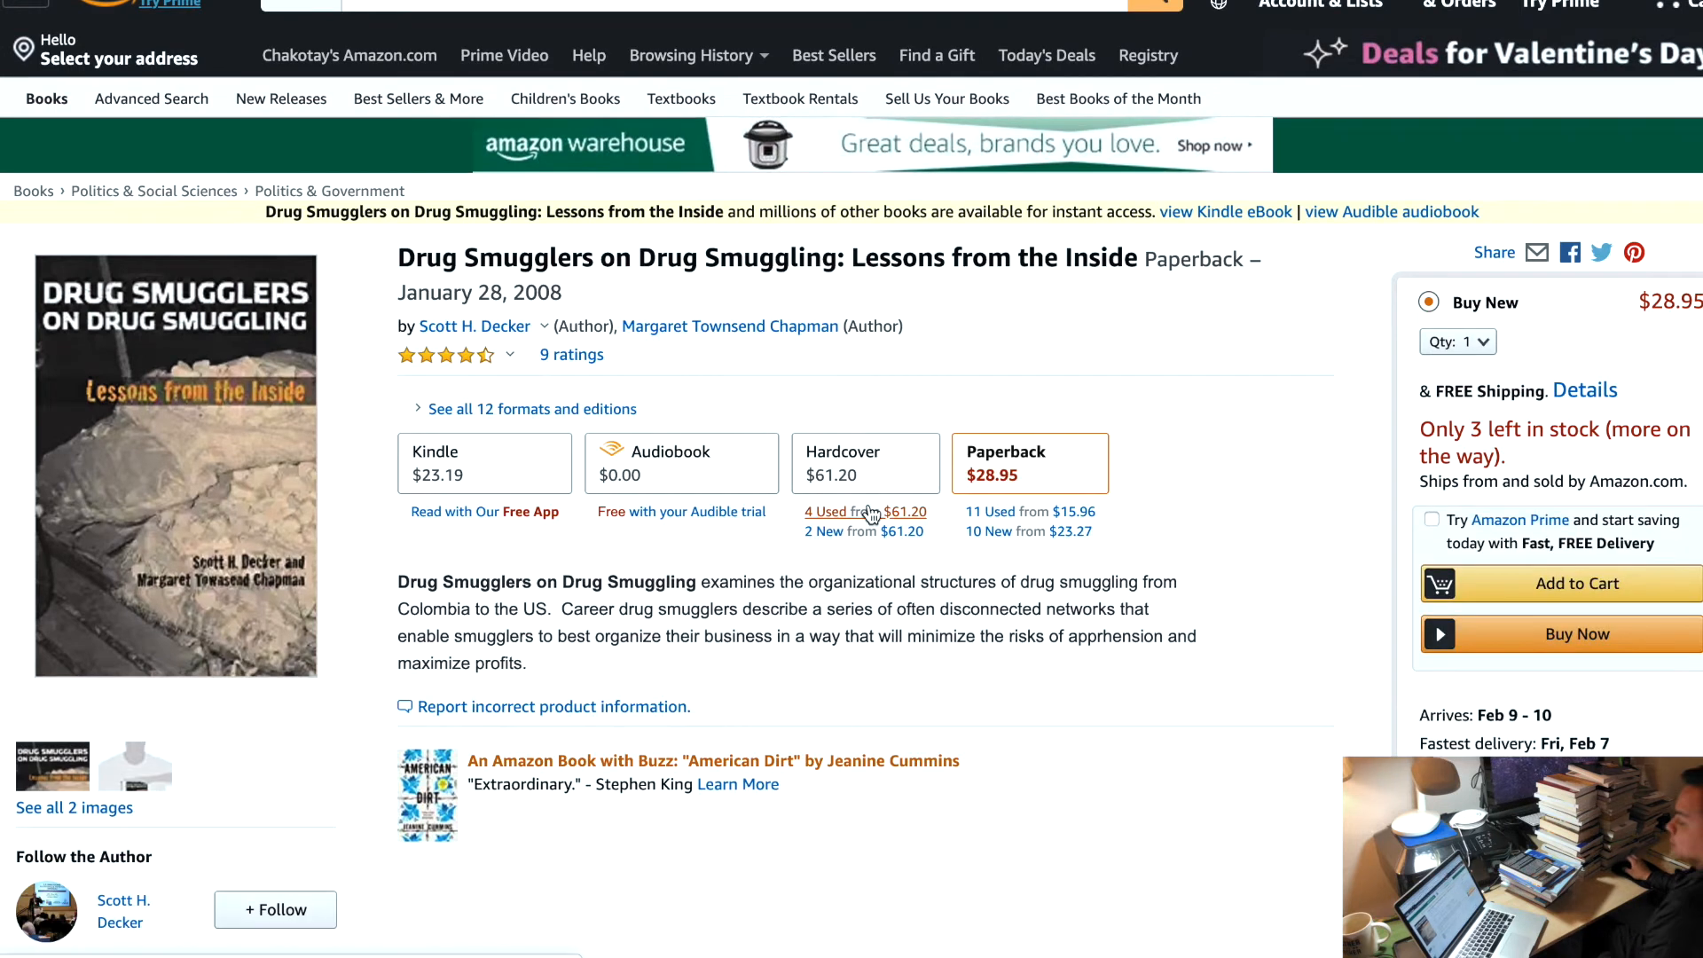
{"action": "scroll", "coordinate": [997, 625], "scroll_direction": "down", "scroll_amount": 1}
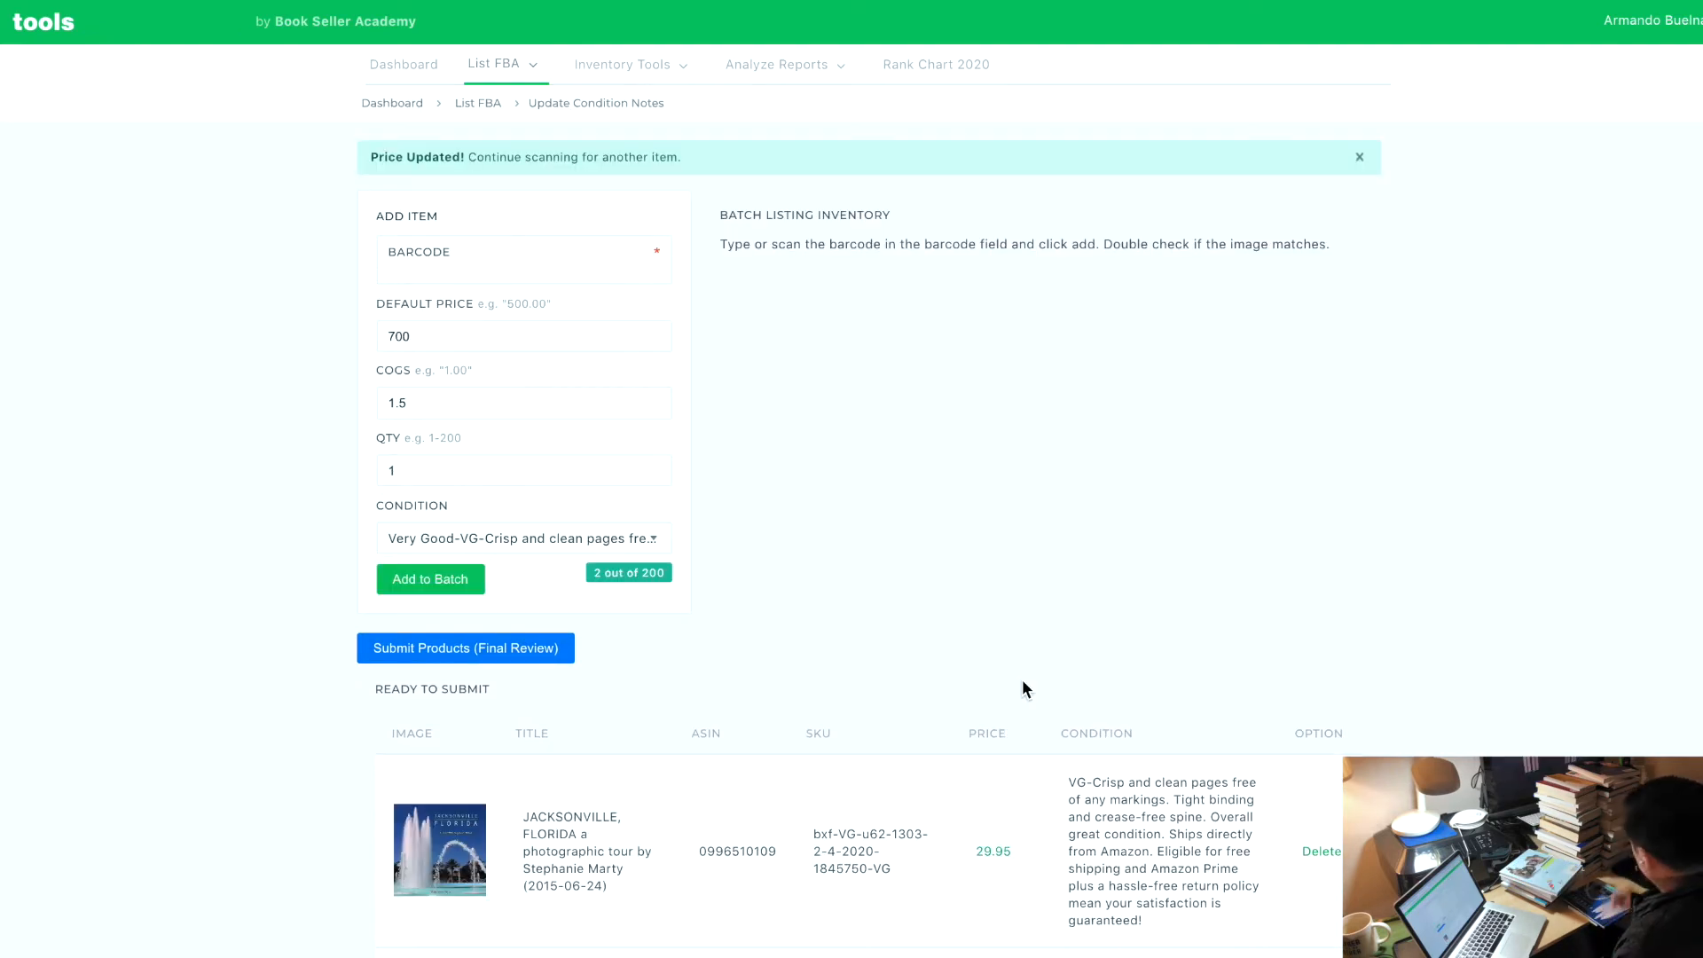
{"action": "left_click", "coordinate": [378, 277]}
{"action": "type", "text": "9781452168623"}
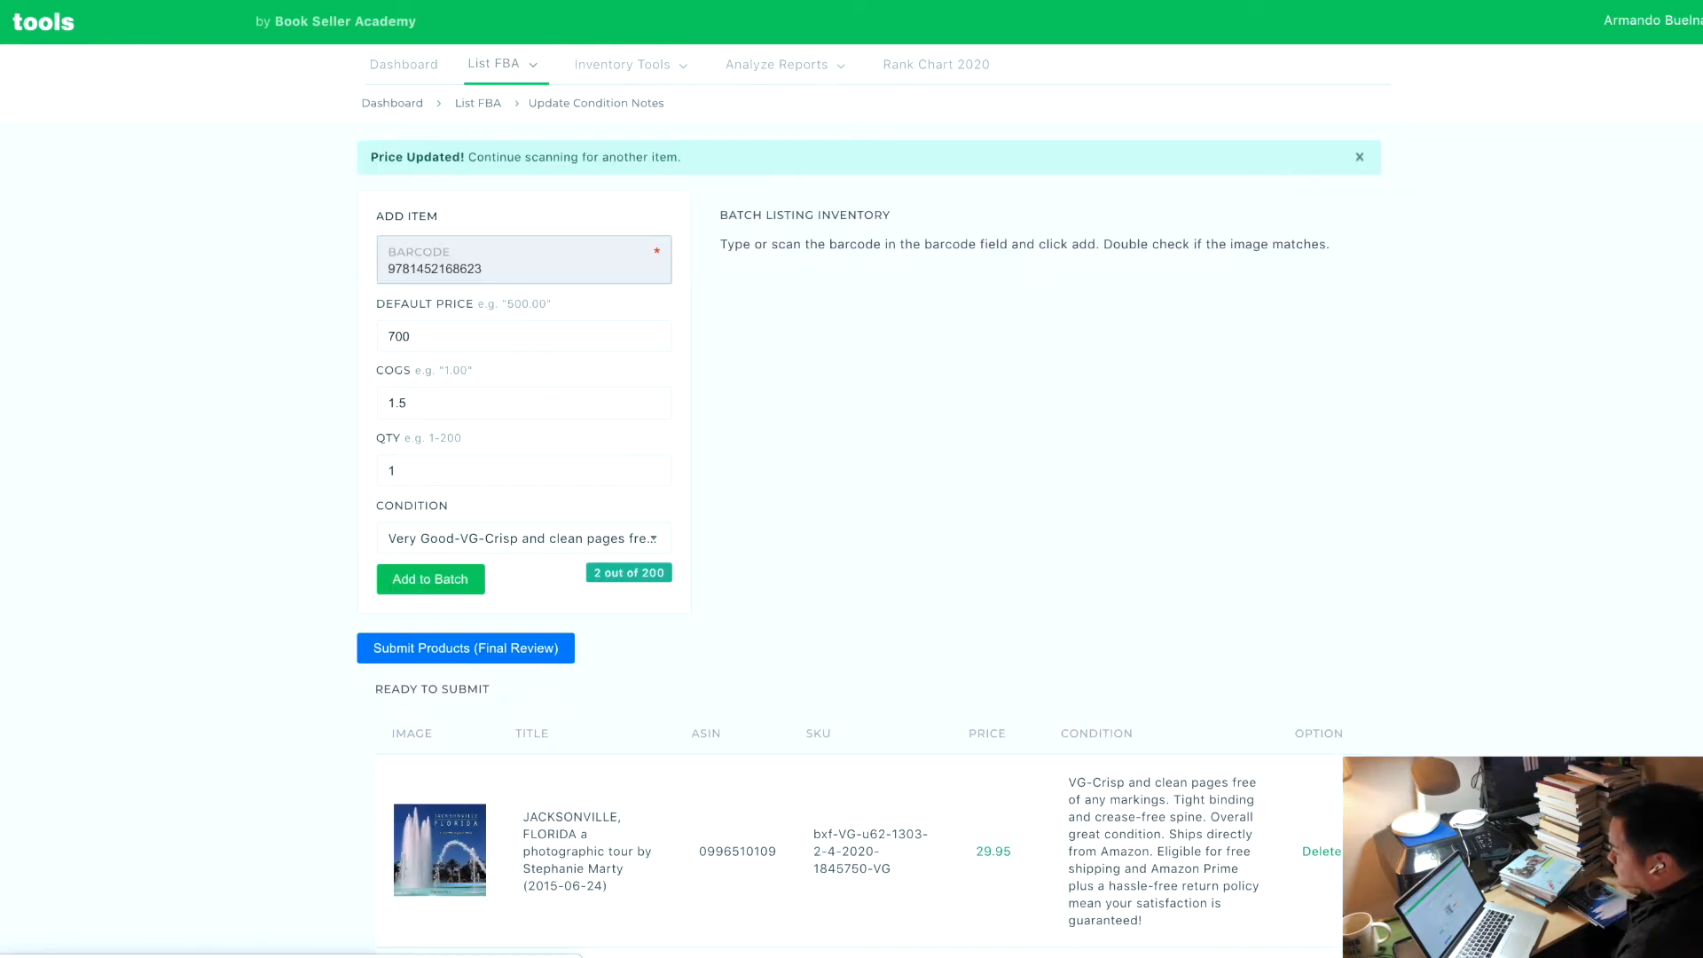
{"action": "key", "text": "Return"}
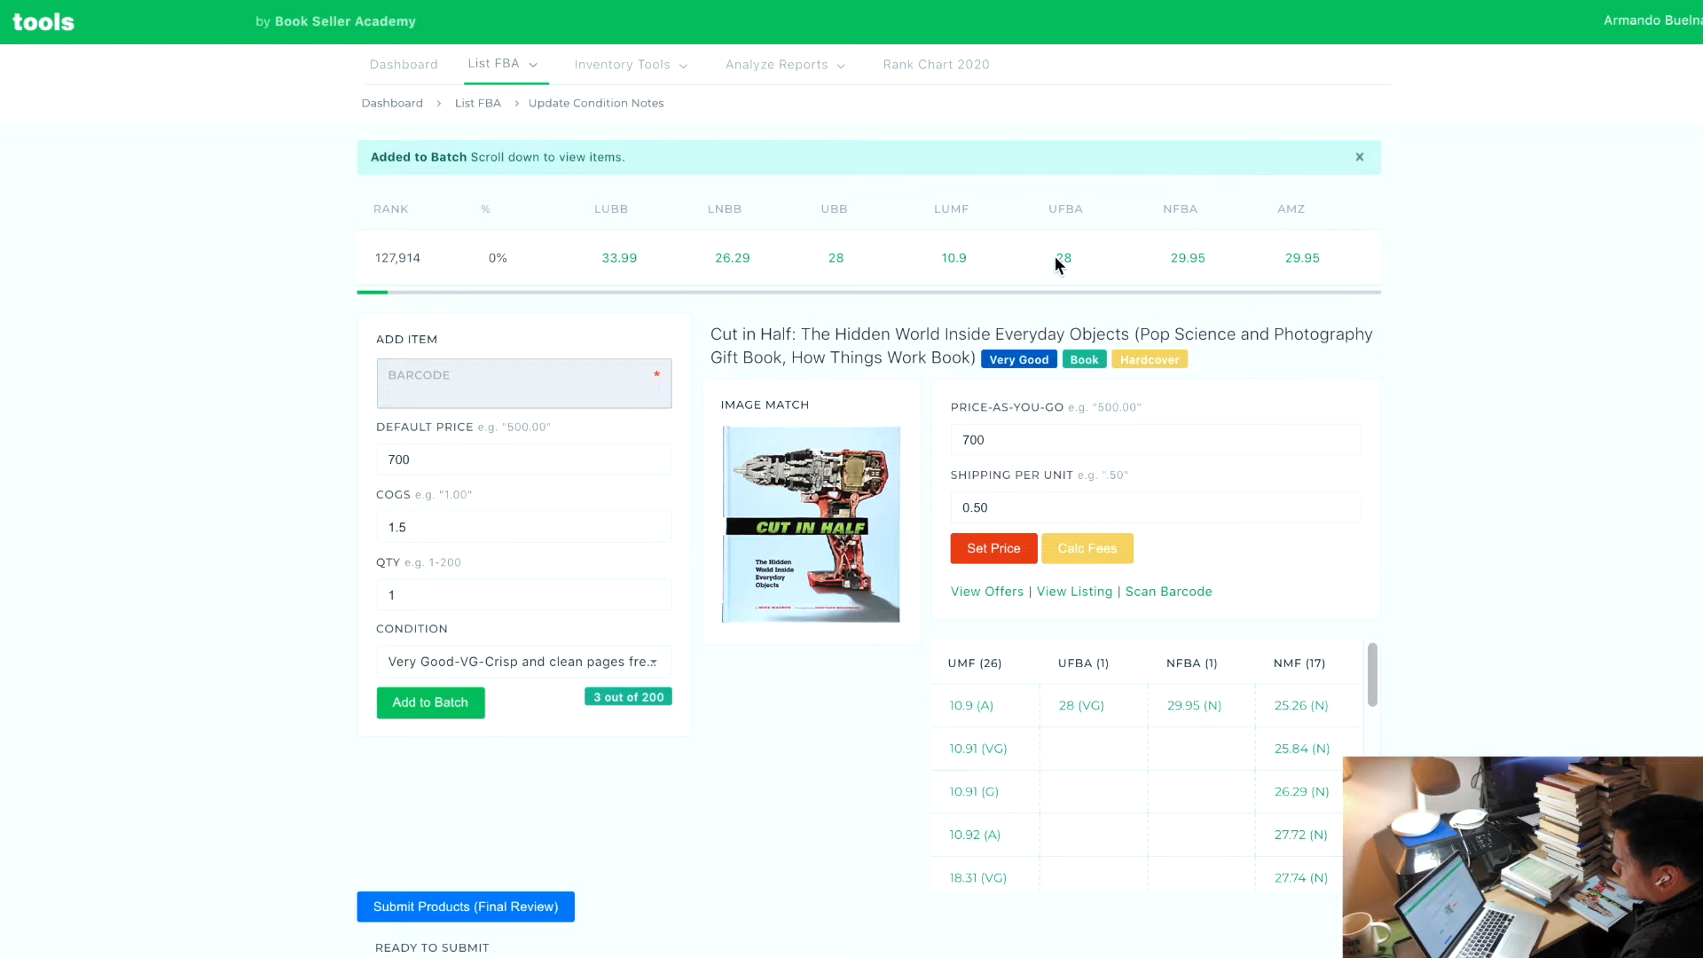
Compare the book's used buy box, used FBA offers and sales rank, and load the 28 used FBA offer to estimate profit and fees
{"action": "double_click", "coordinate": [836, 257]}
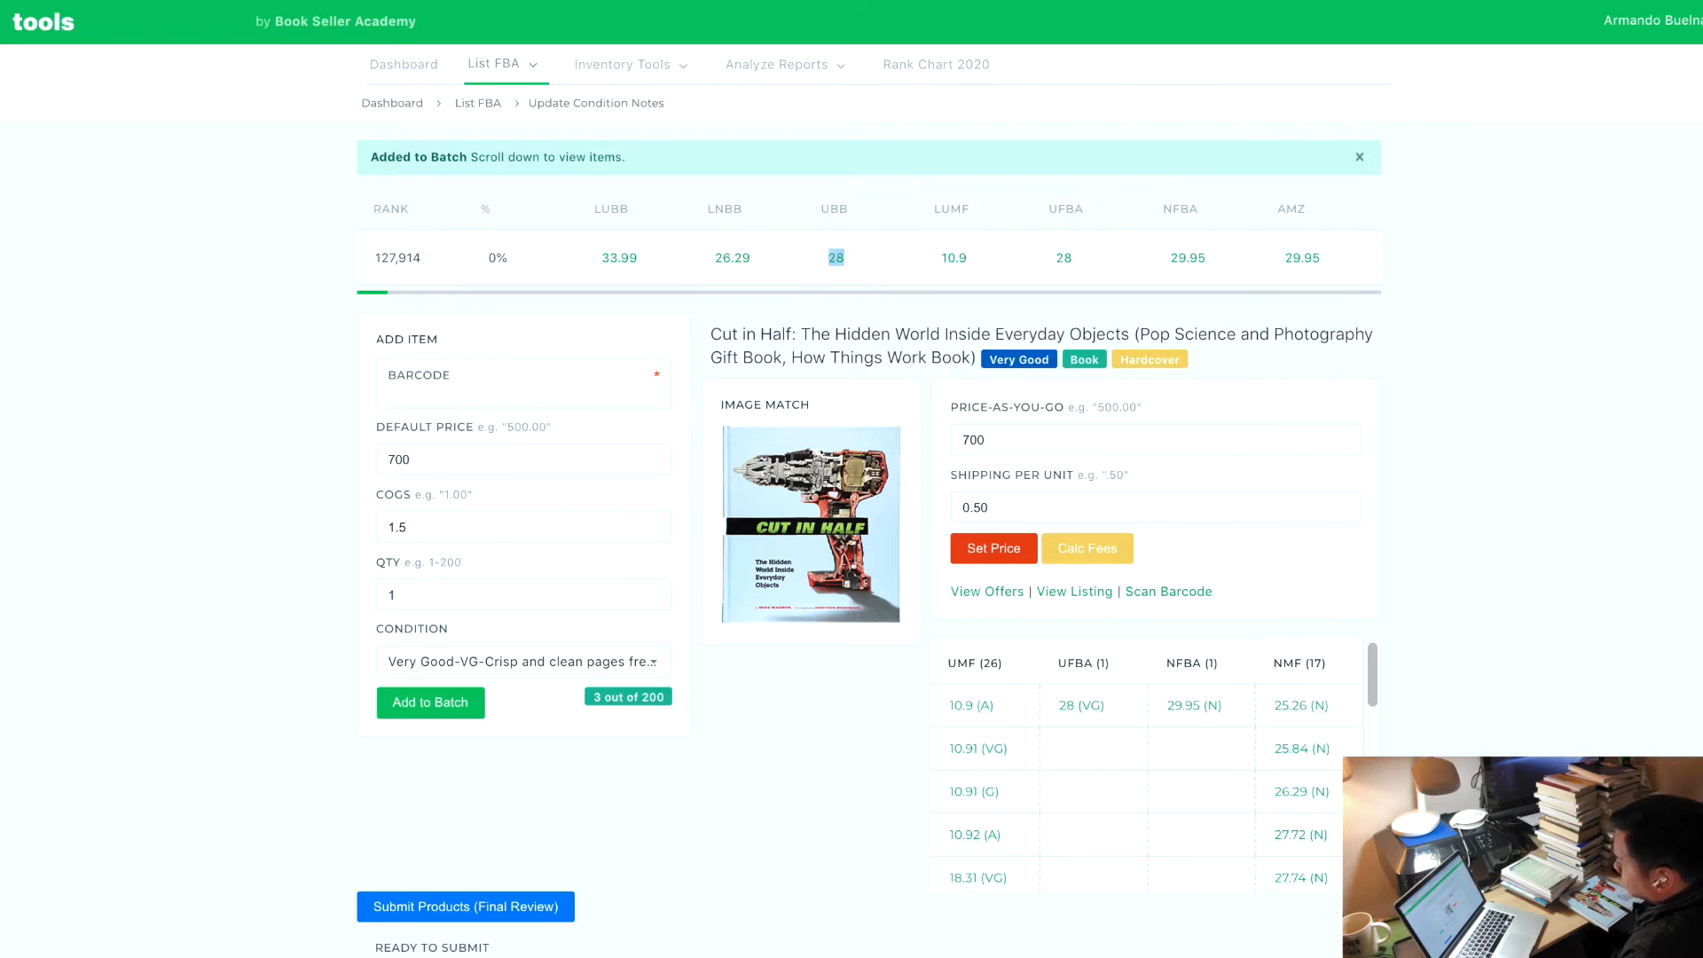
{"action": "left_click", "coordinate": [1051, 261]}
{"action": "double_click", "coordinate": [1051, 260]}
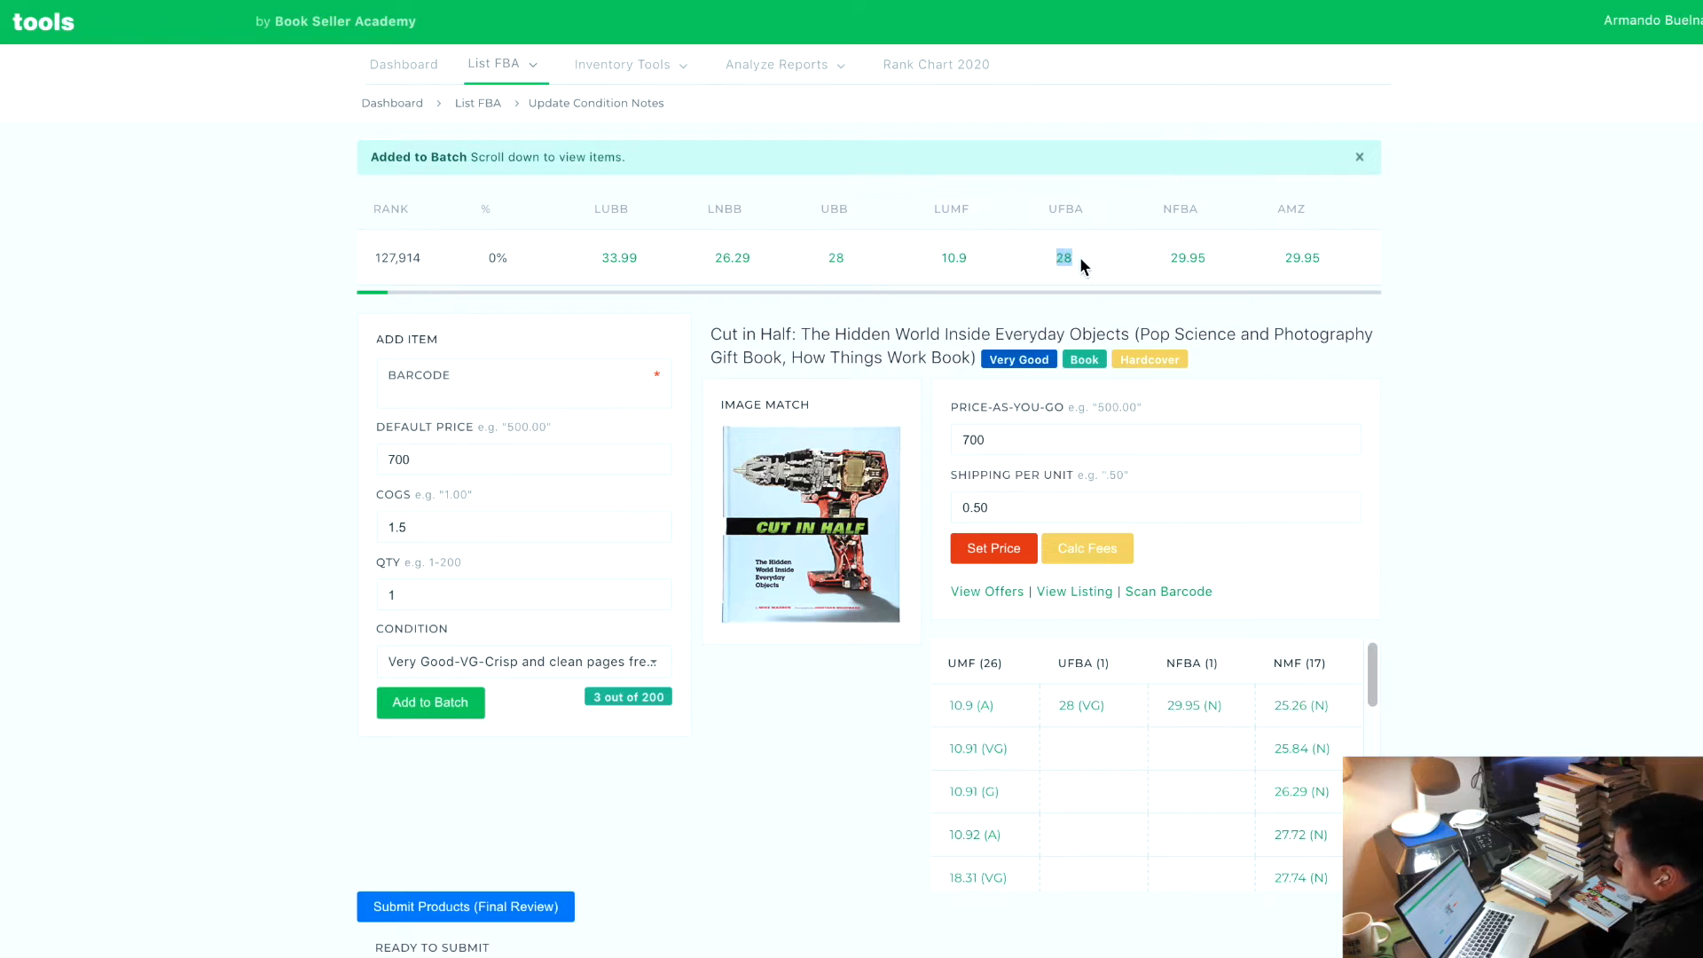
{"action": "left_click", "coordinate": [1078, 714]}
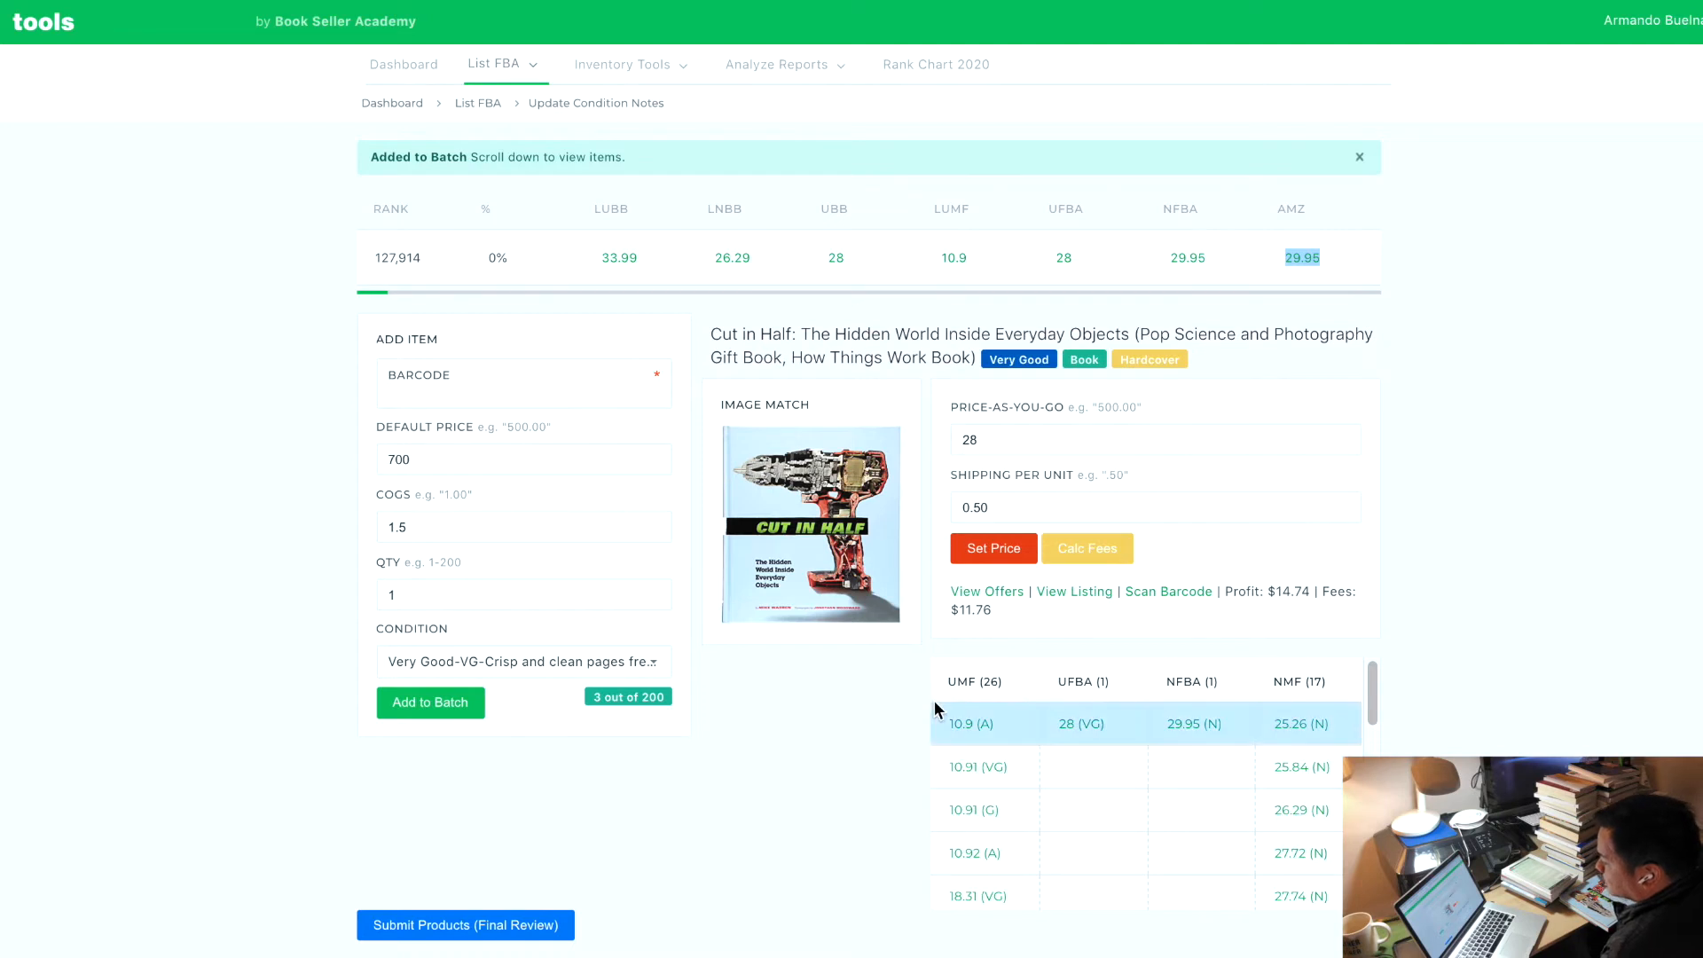
{"action": "left_click_drag", "start_coordinate": [1054, 680], "coordinate": [1120, 683]}
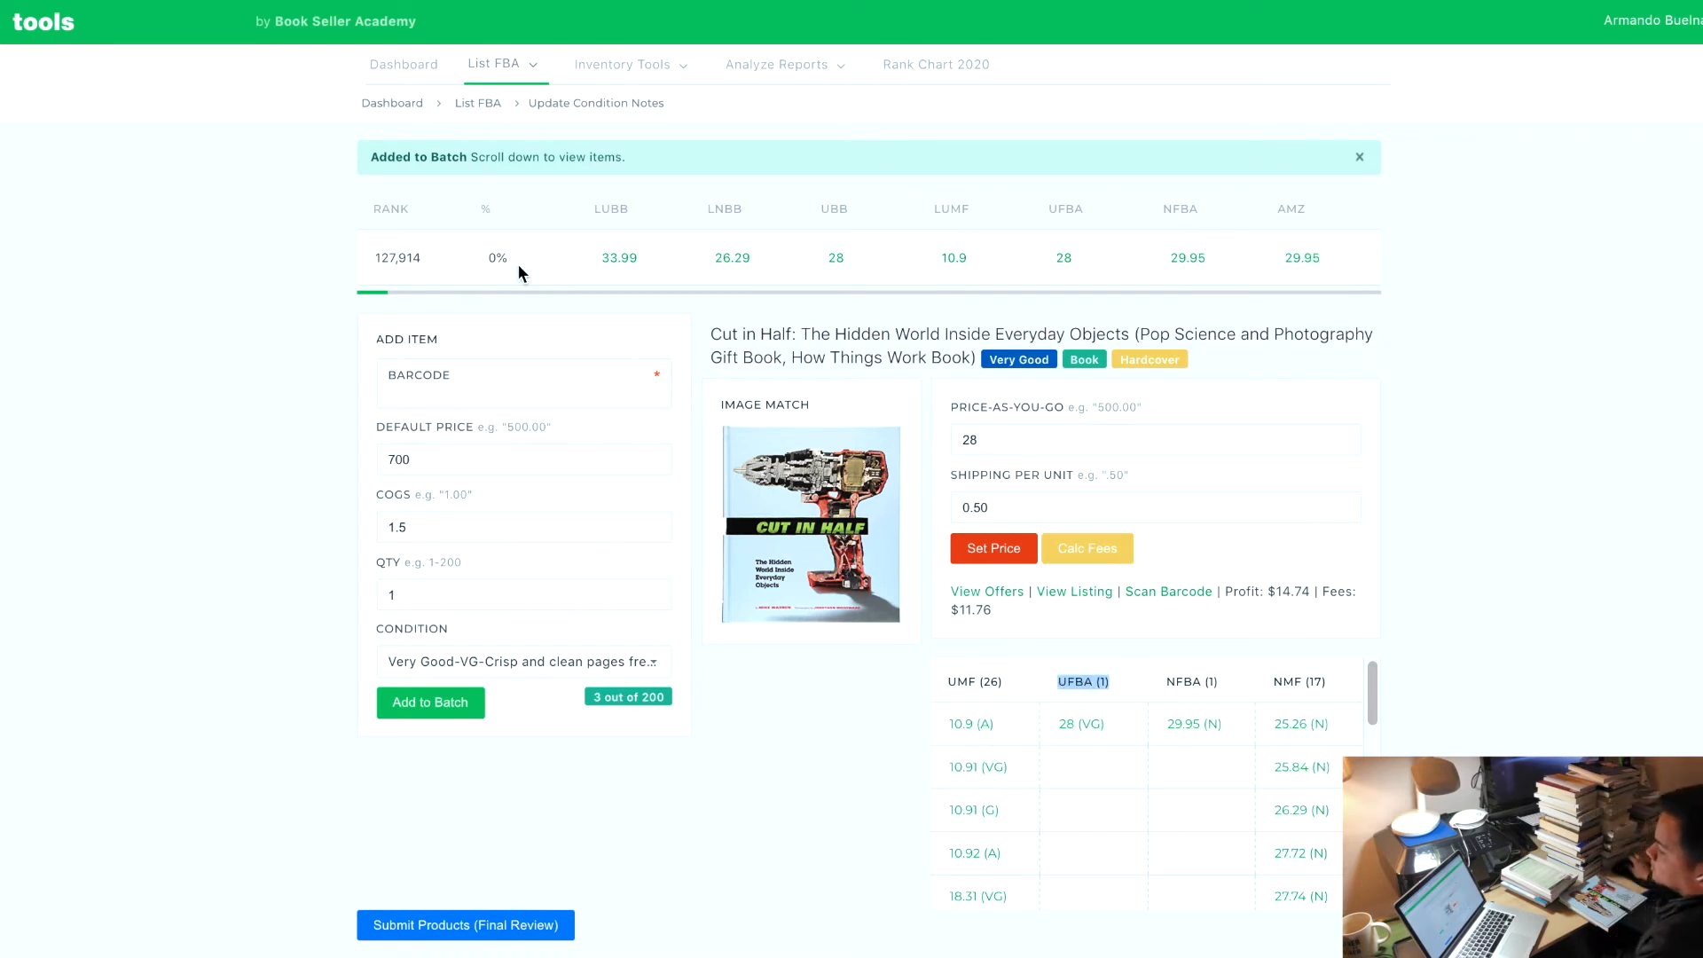
{"action": "left_click_drag", "start_coordinate": [435, 264], "coordinate": [361, 274]}
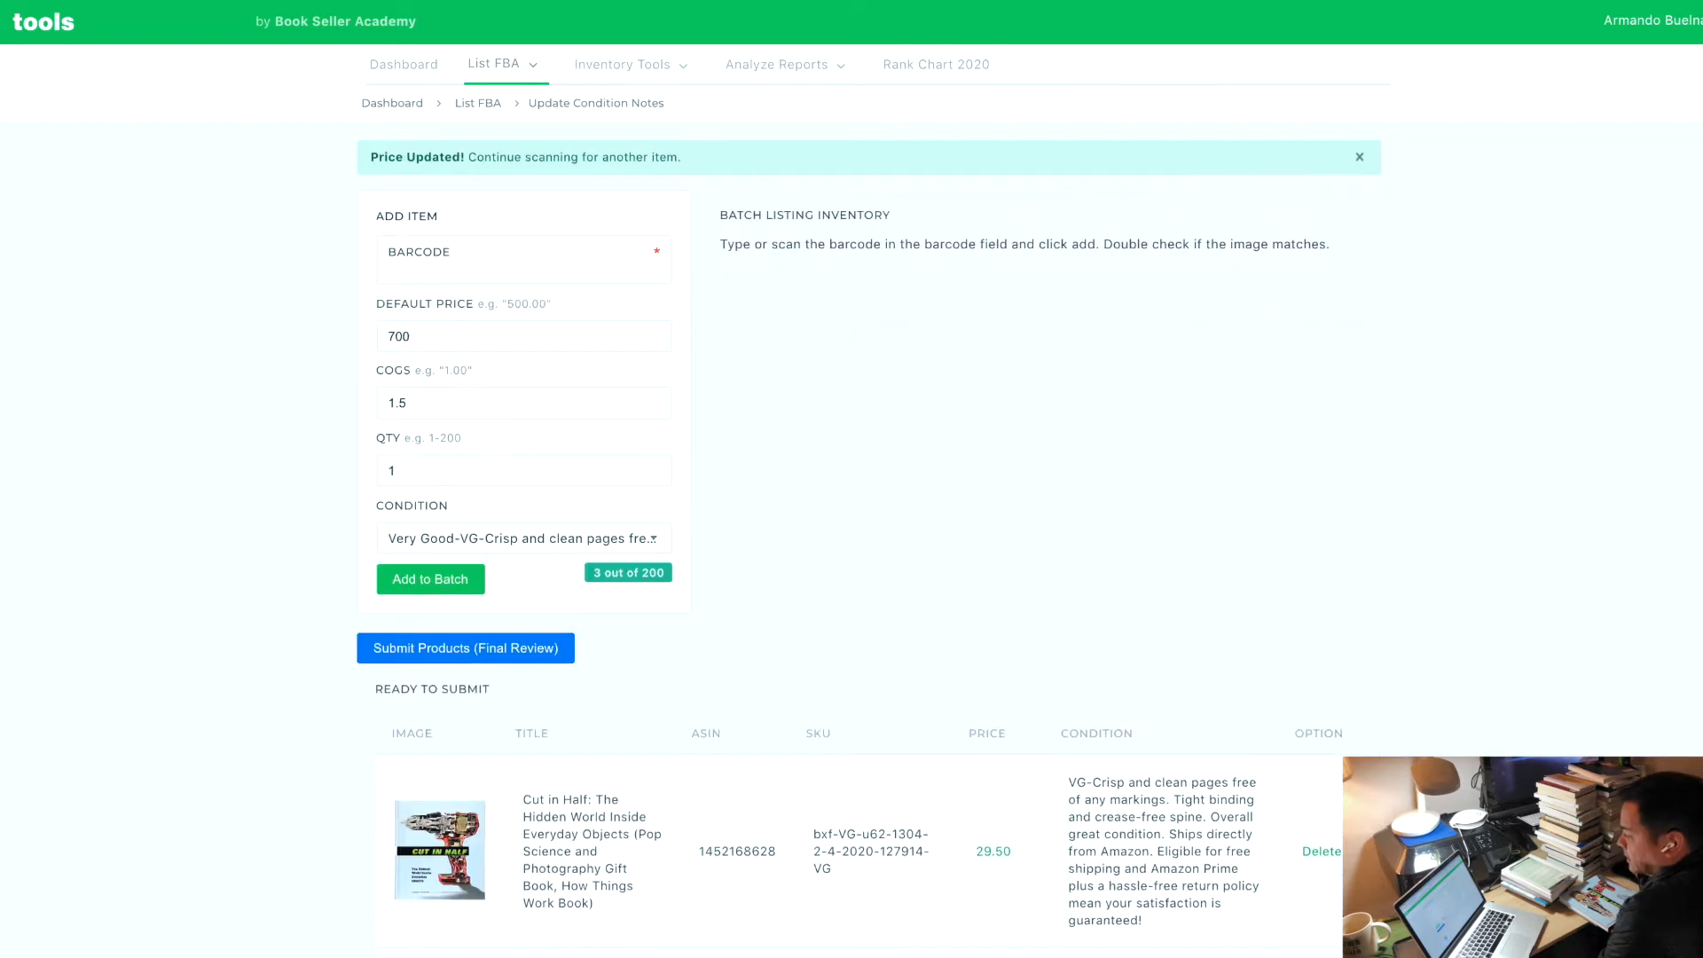
Change the condition for the next scanned books to the Good note about gently used copies with clean pages
{"action": "scroll", "coordinate": [869, 533], "scroll_direction": "down", "scroll_amount": 5}
{"action": "scroll", "coordinate": [851, 532], "scroll_direction": "up", "scroll_amount": 5}
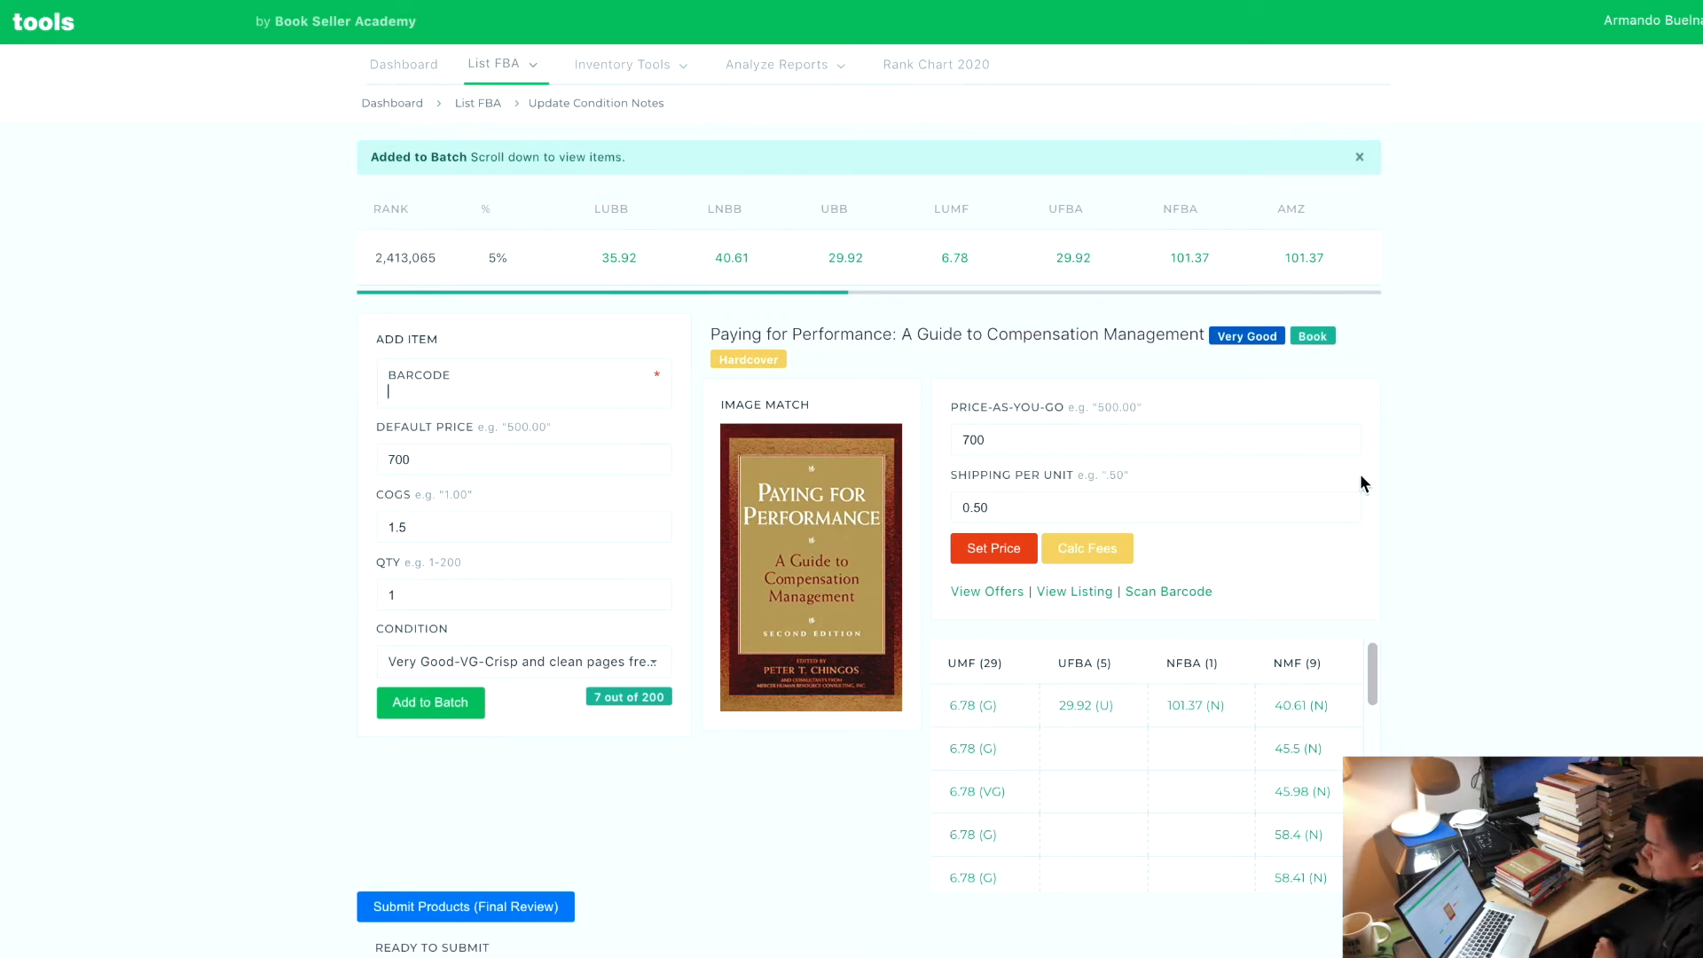
{"action": "left_click", "coordinate": [457, 661]}
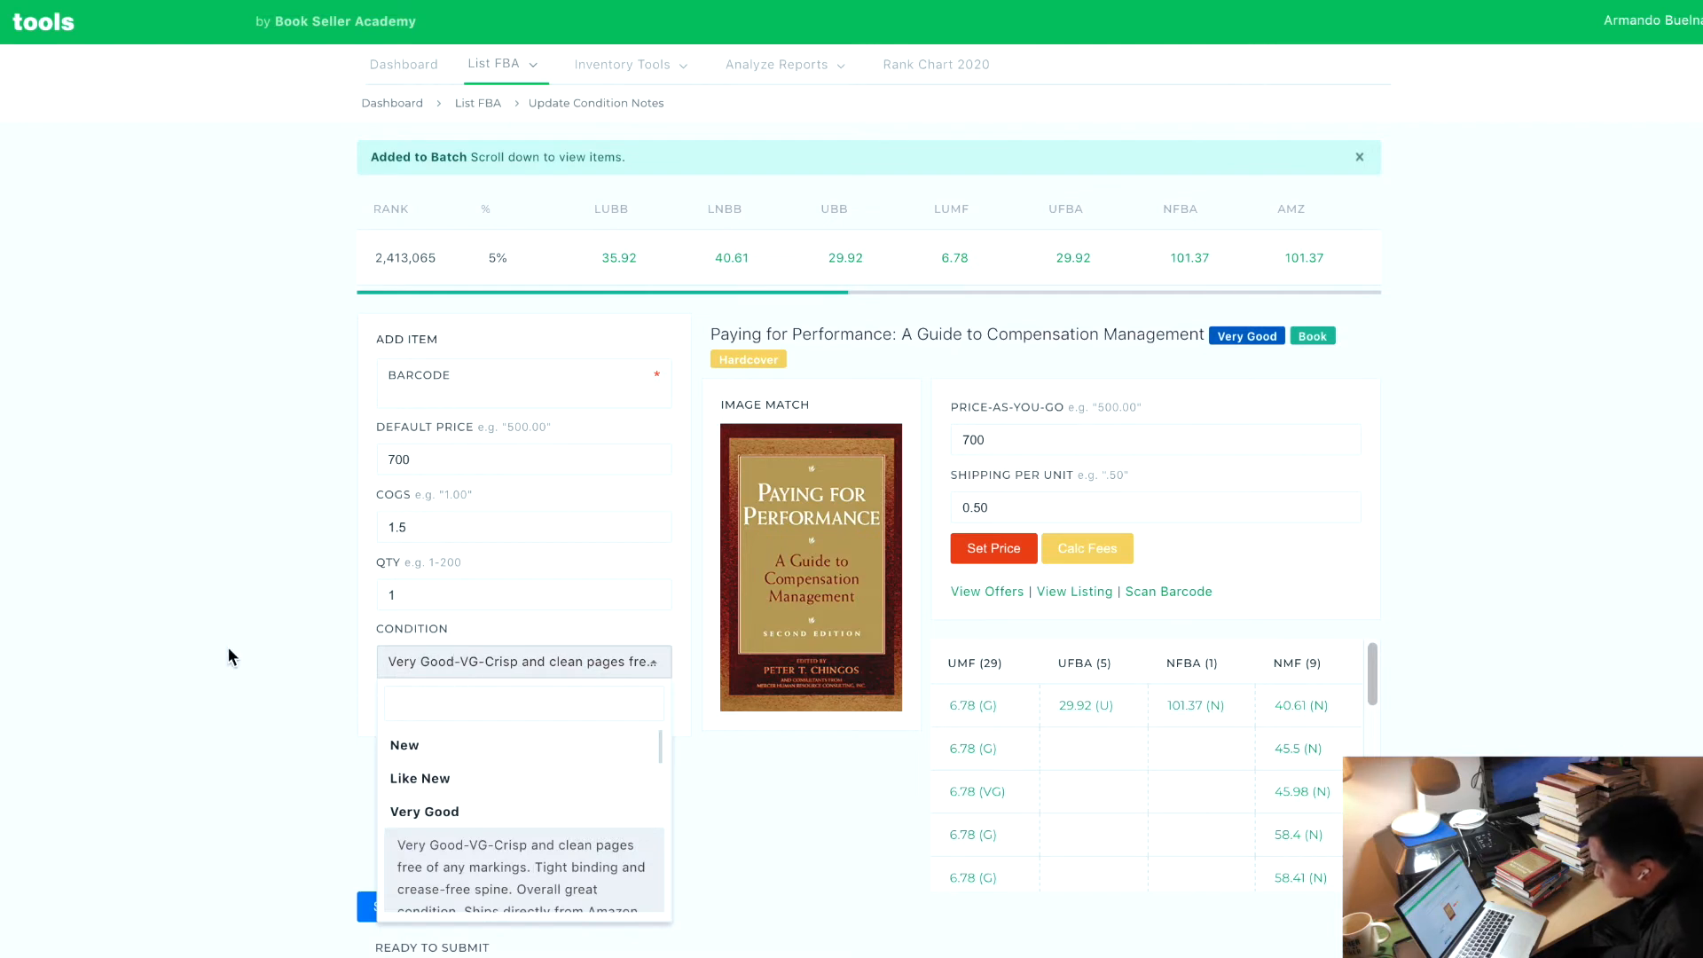
{"action": "left_click", "coordinate": [370, 679]}
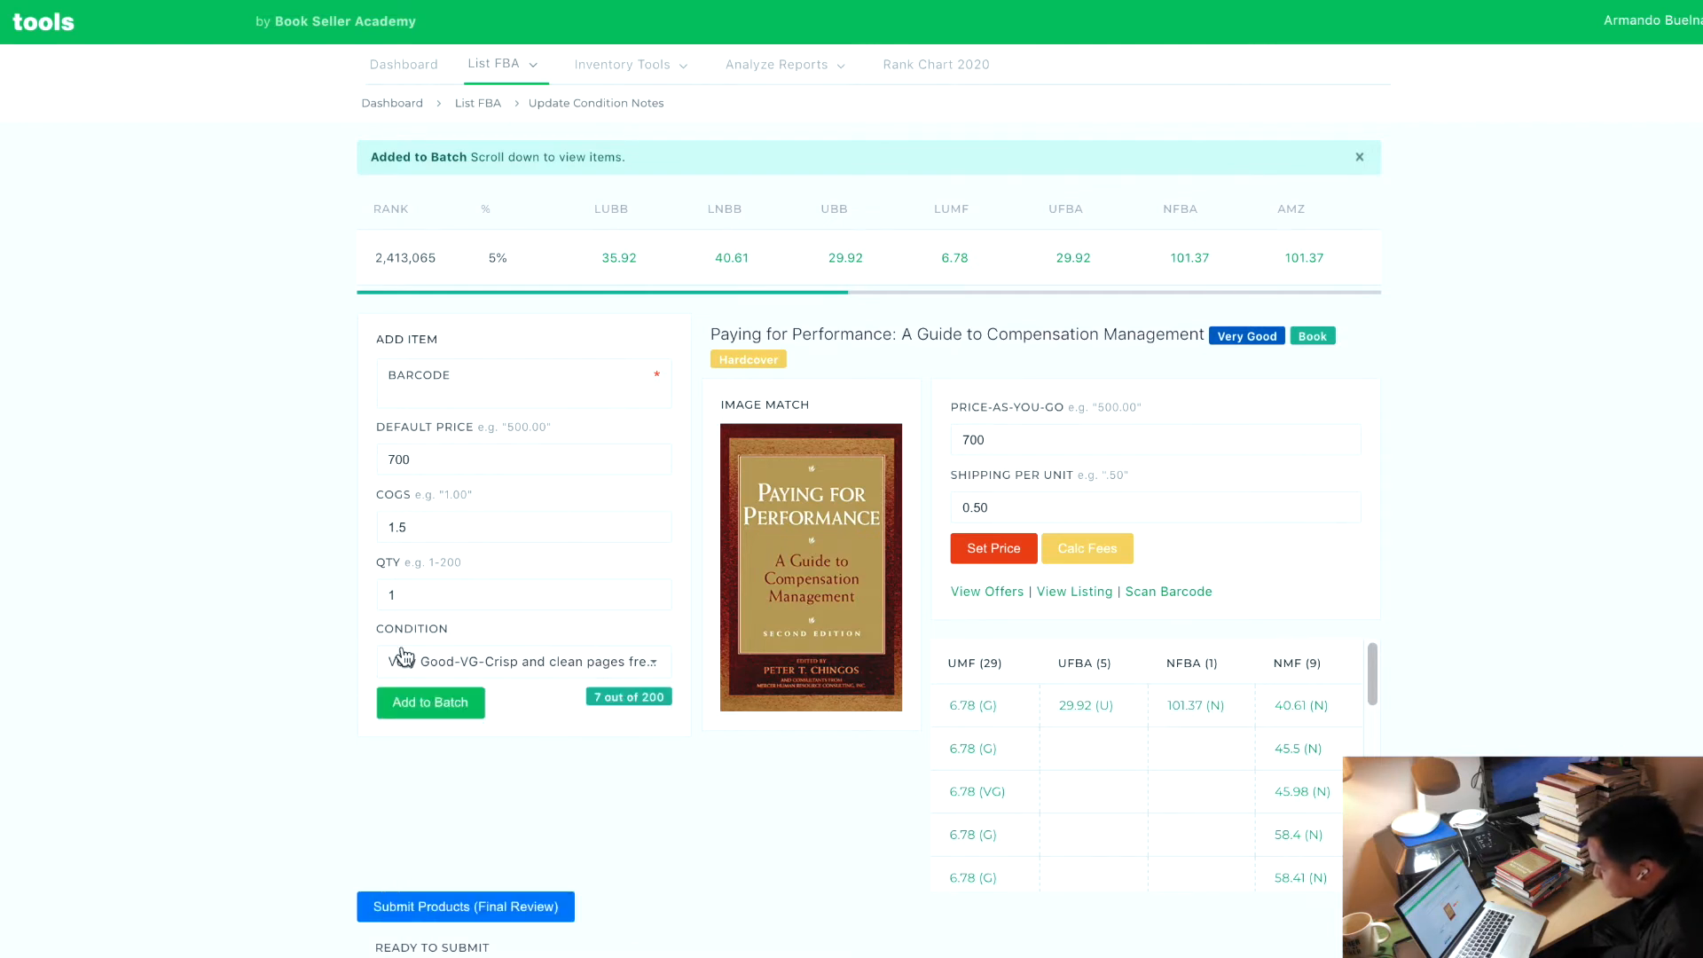
{"action": "left_click", "coordinate": [501, 672]}
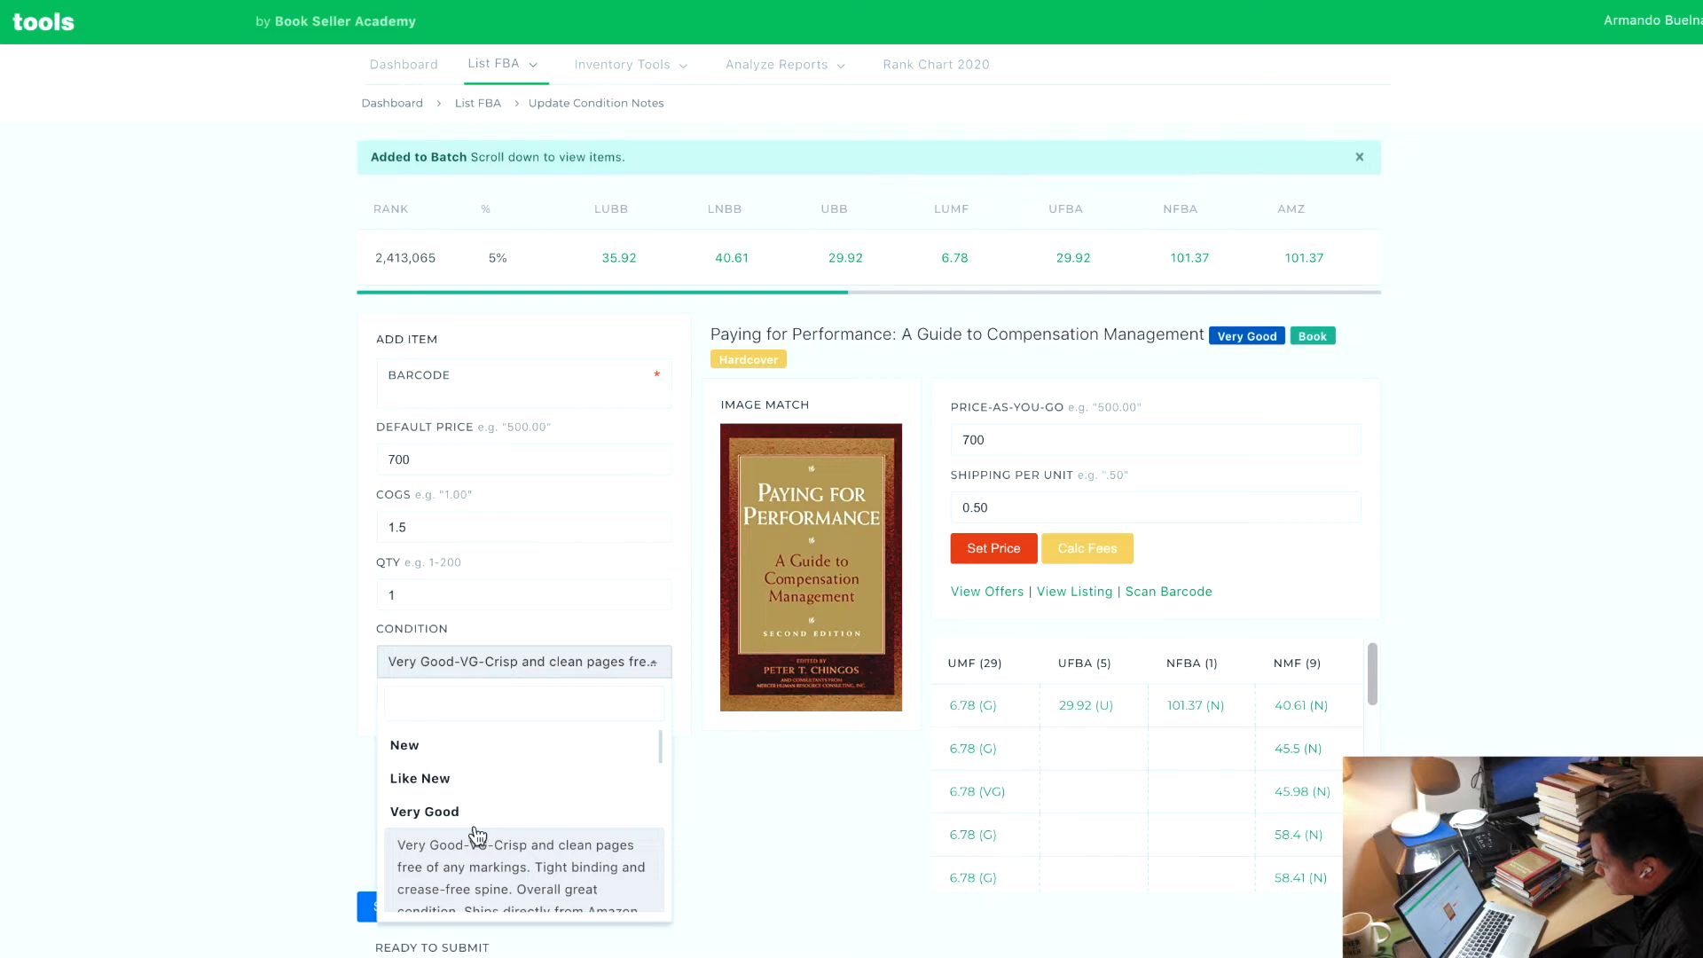
{"action": "scroll", "coordinate": [477, 833], "scroll_direction": "down", "scroll_amount": 3}
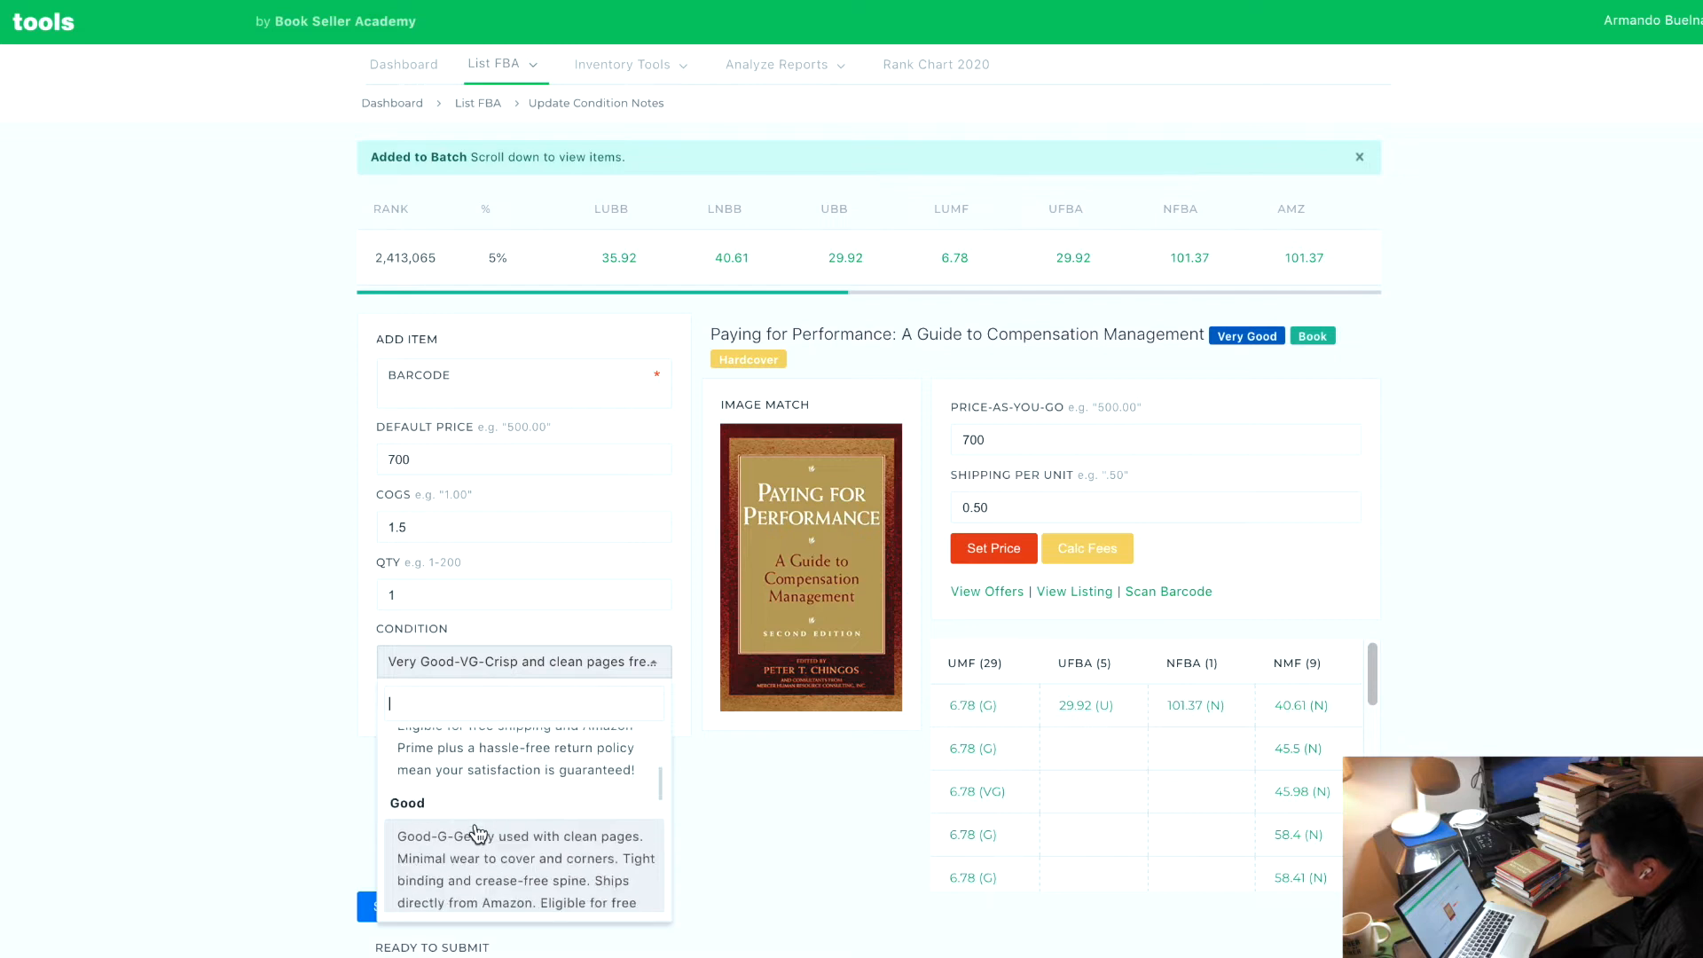
{"action": "left_click", "coordinate": [471, 876]}
{"action": "left_click", "coordinate": [450, 393]}
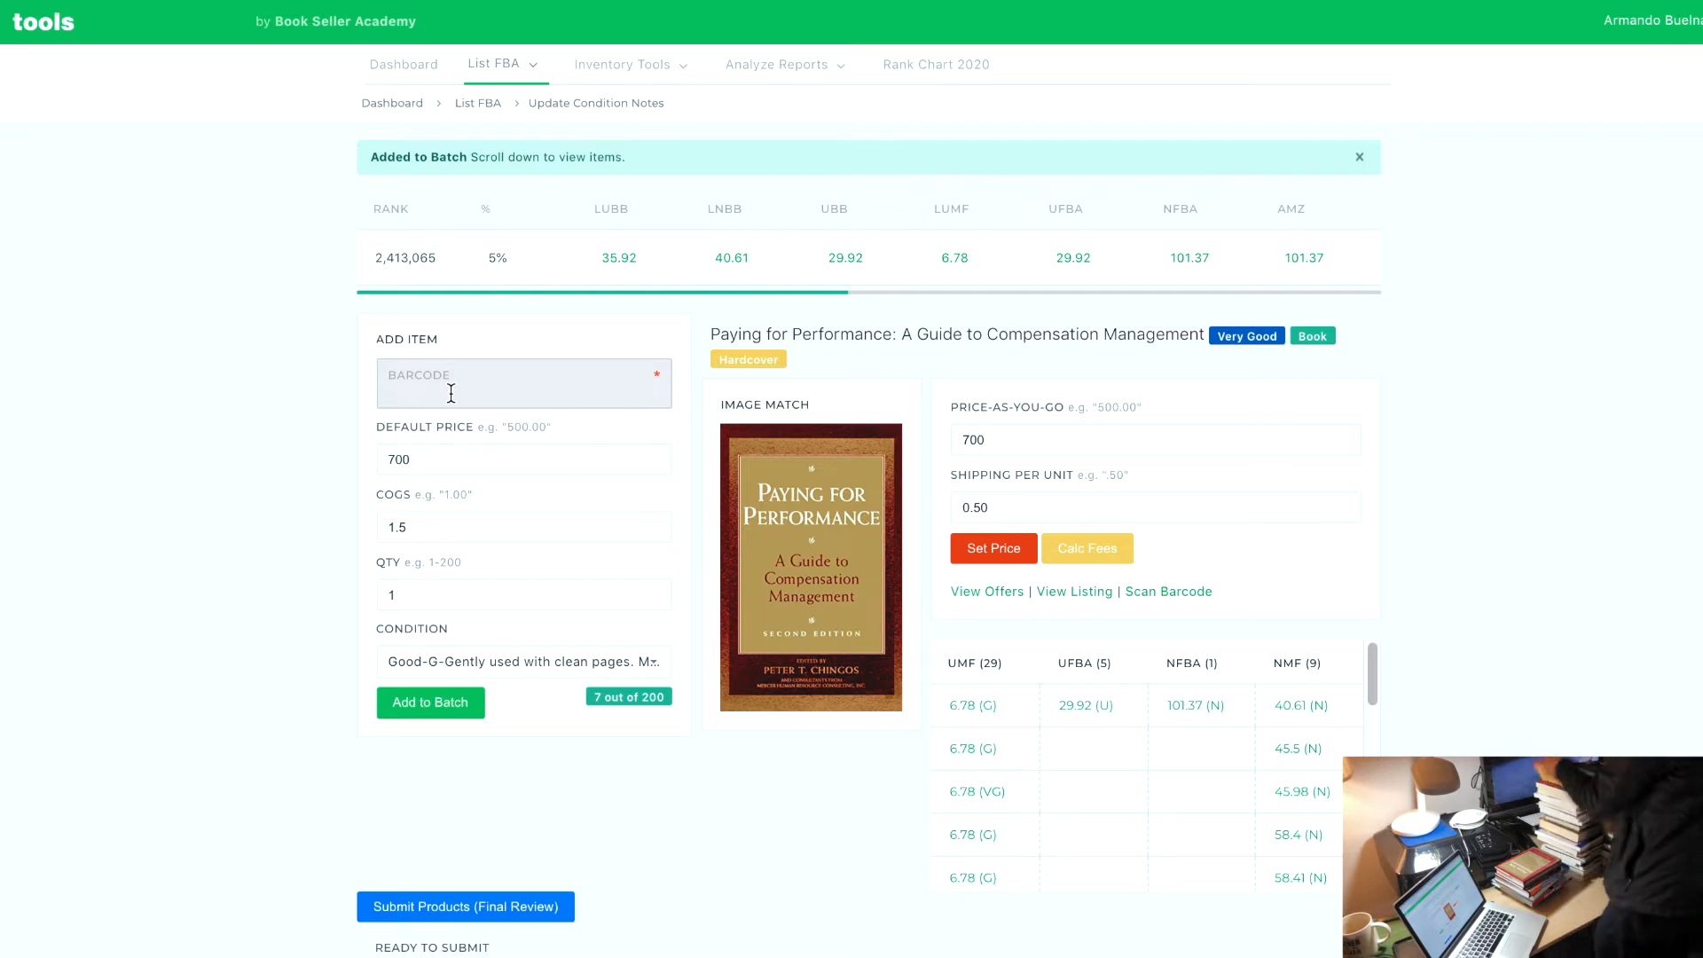
{"action": "type", "text": "9780312446734"}
{"action": "key", "text": "Return"}
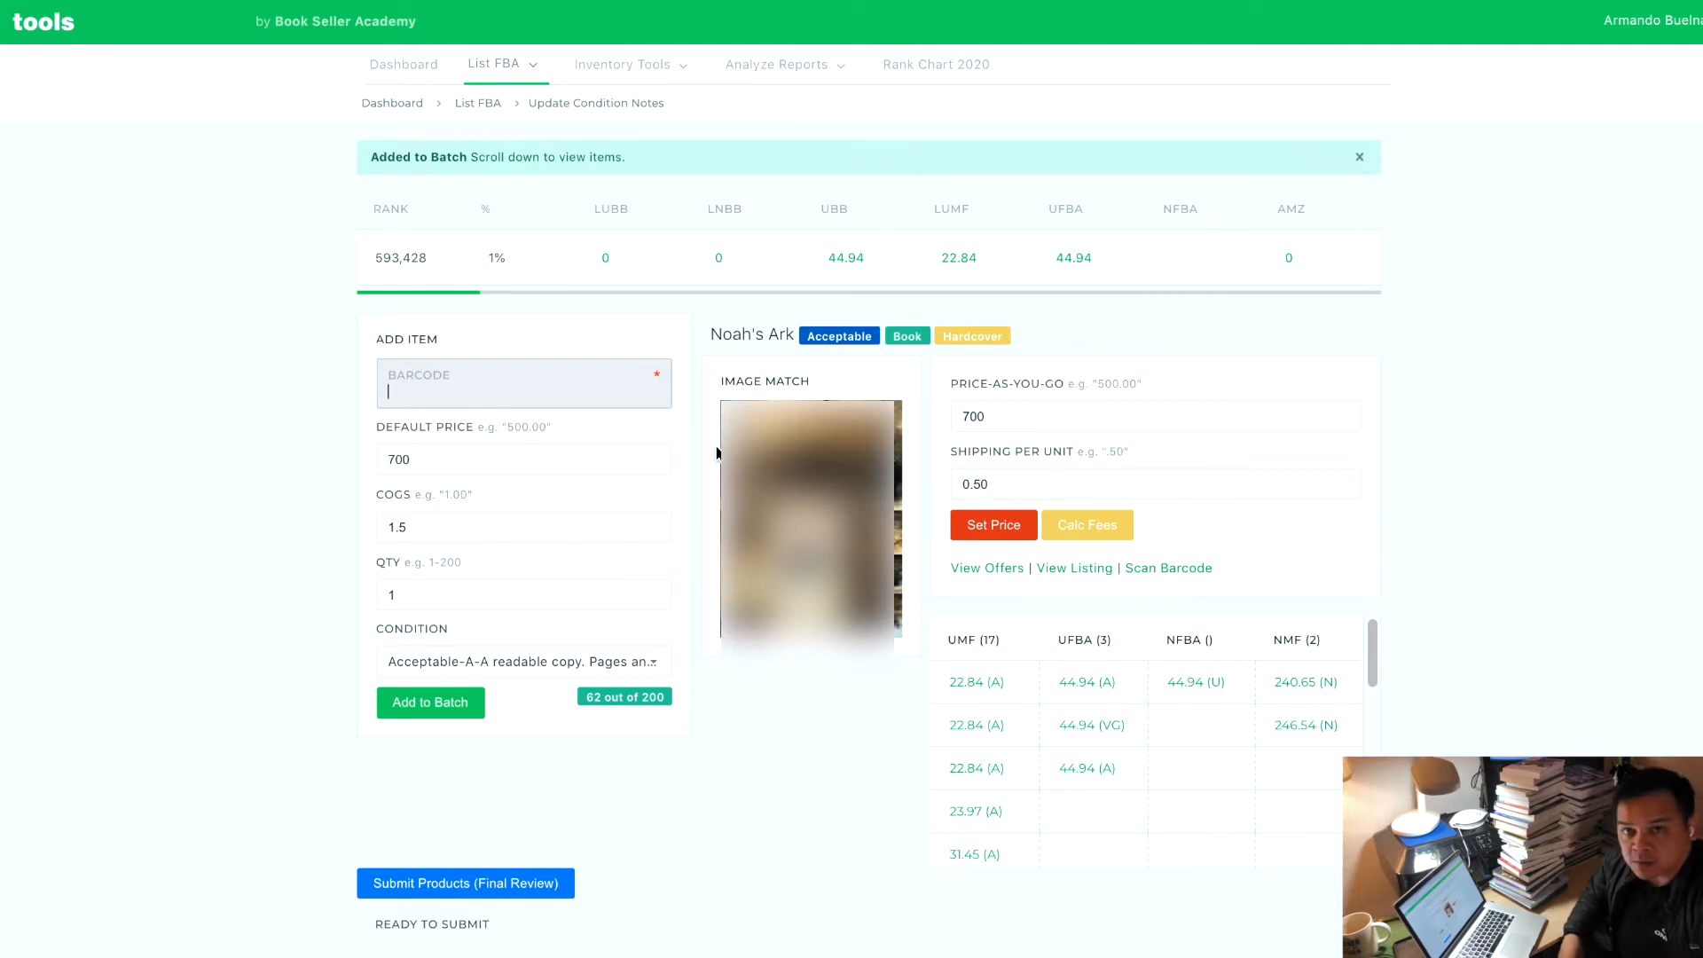
Look over the pending items, then take the batch through final review and submit all its products to Amazon
{"action": "scroll", "coordinate": [387, 418], "scroll_direction": "down", "scroll_amount": 20}
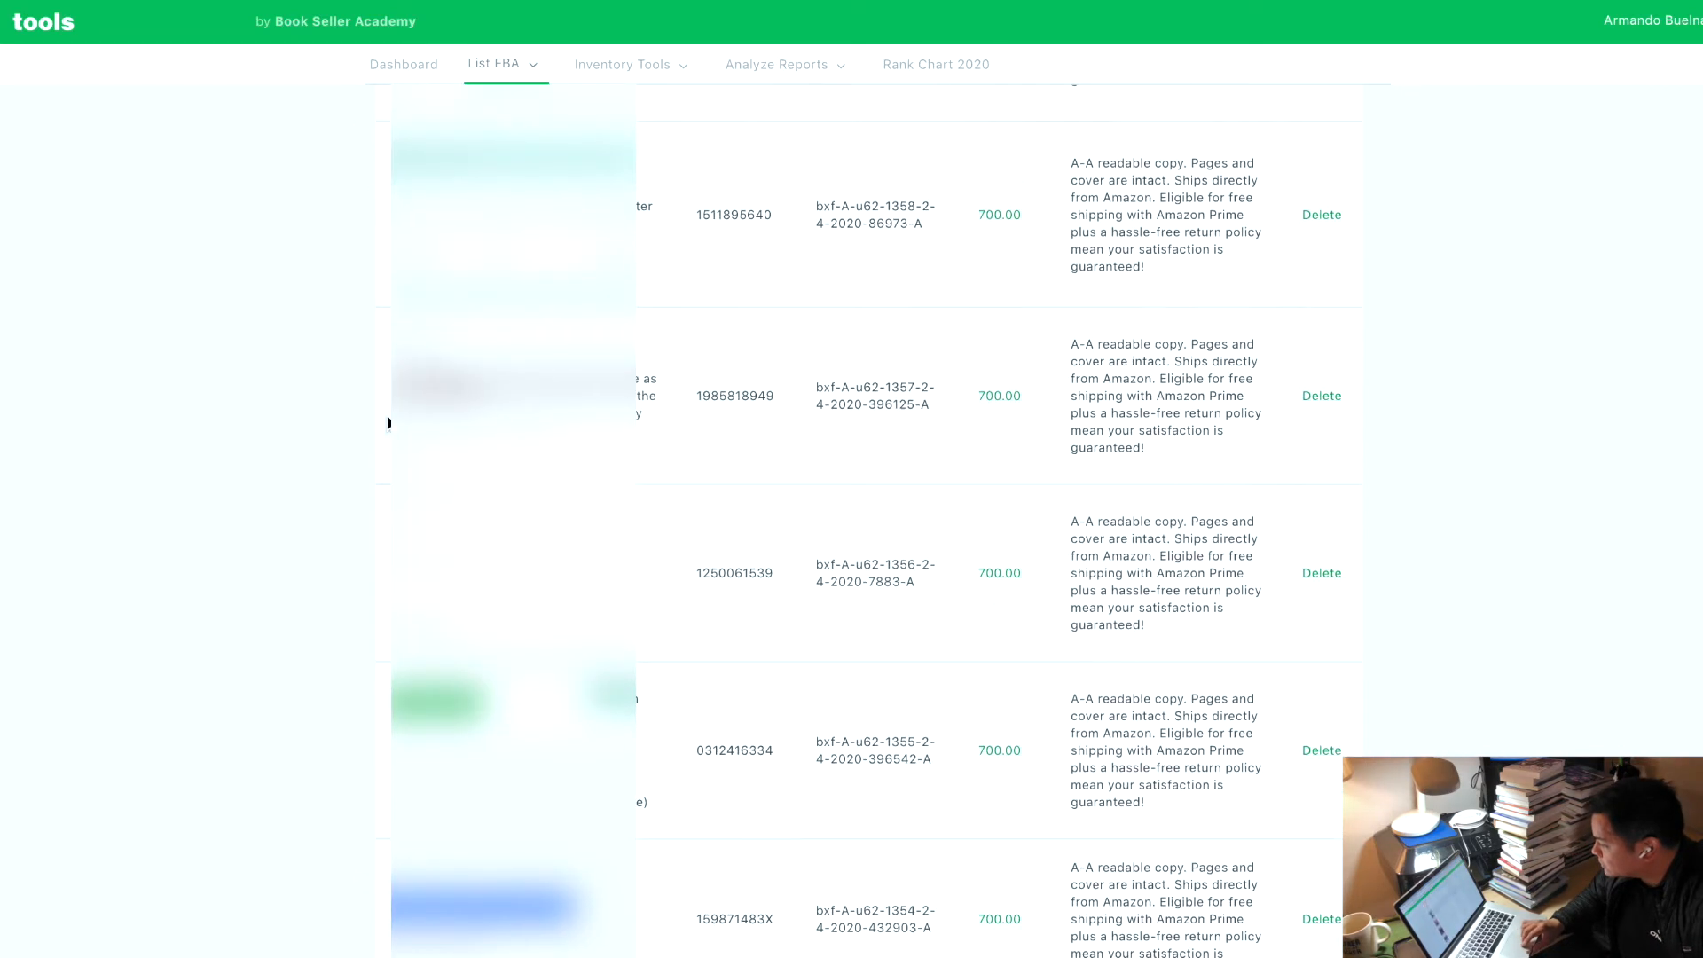
{"action": "scroll", "coordinate": [388, 423], "scroll_direction": "down", "scroll_amount": 20}
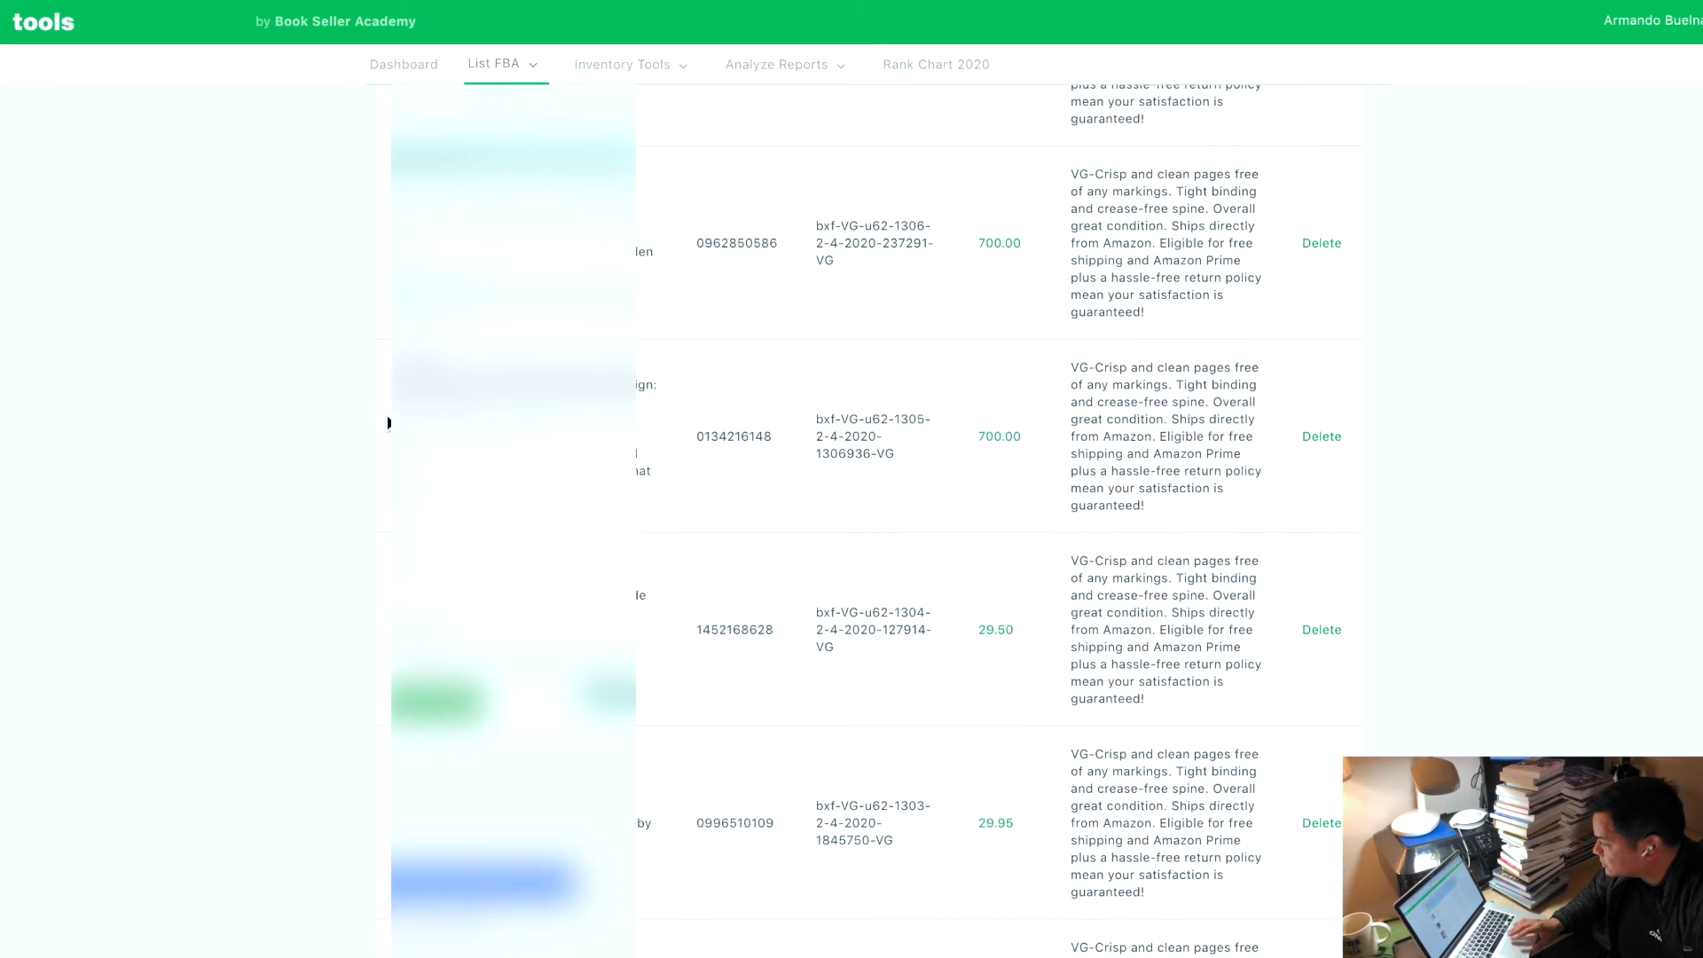
{"action": "scroll", "coordinate": [380, 402], "scroll_direction": "up", "scroll_amount": 20}
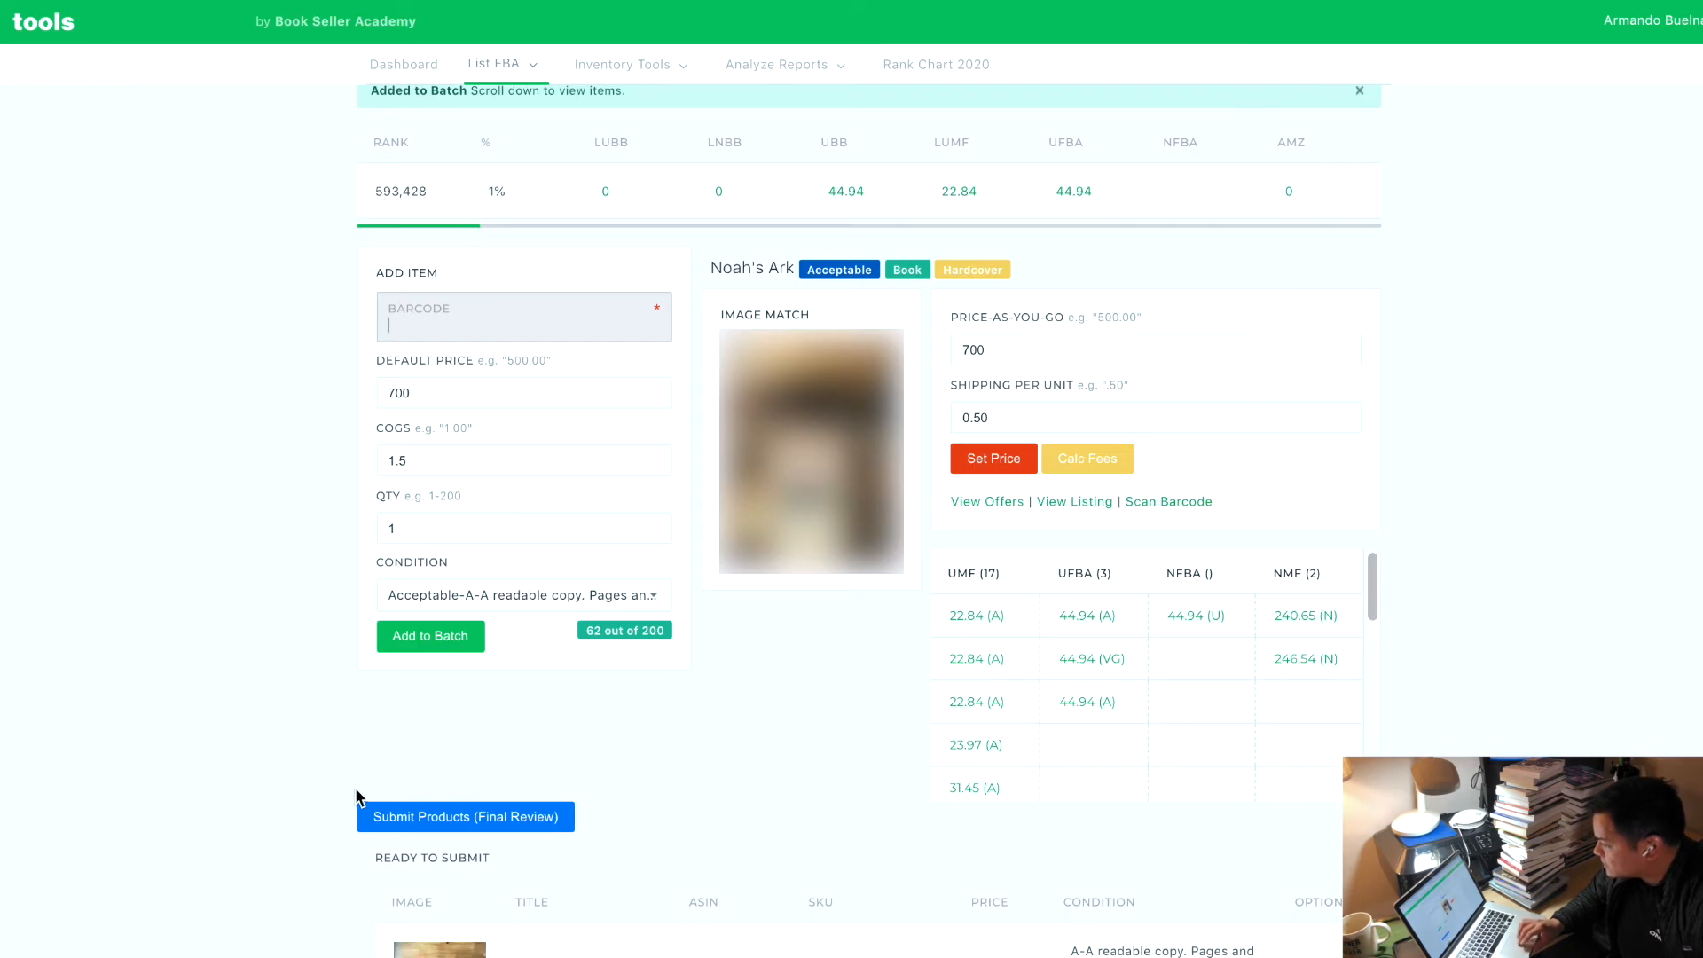
{"action": "left_click", "coordinate": [380, 816]}
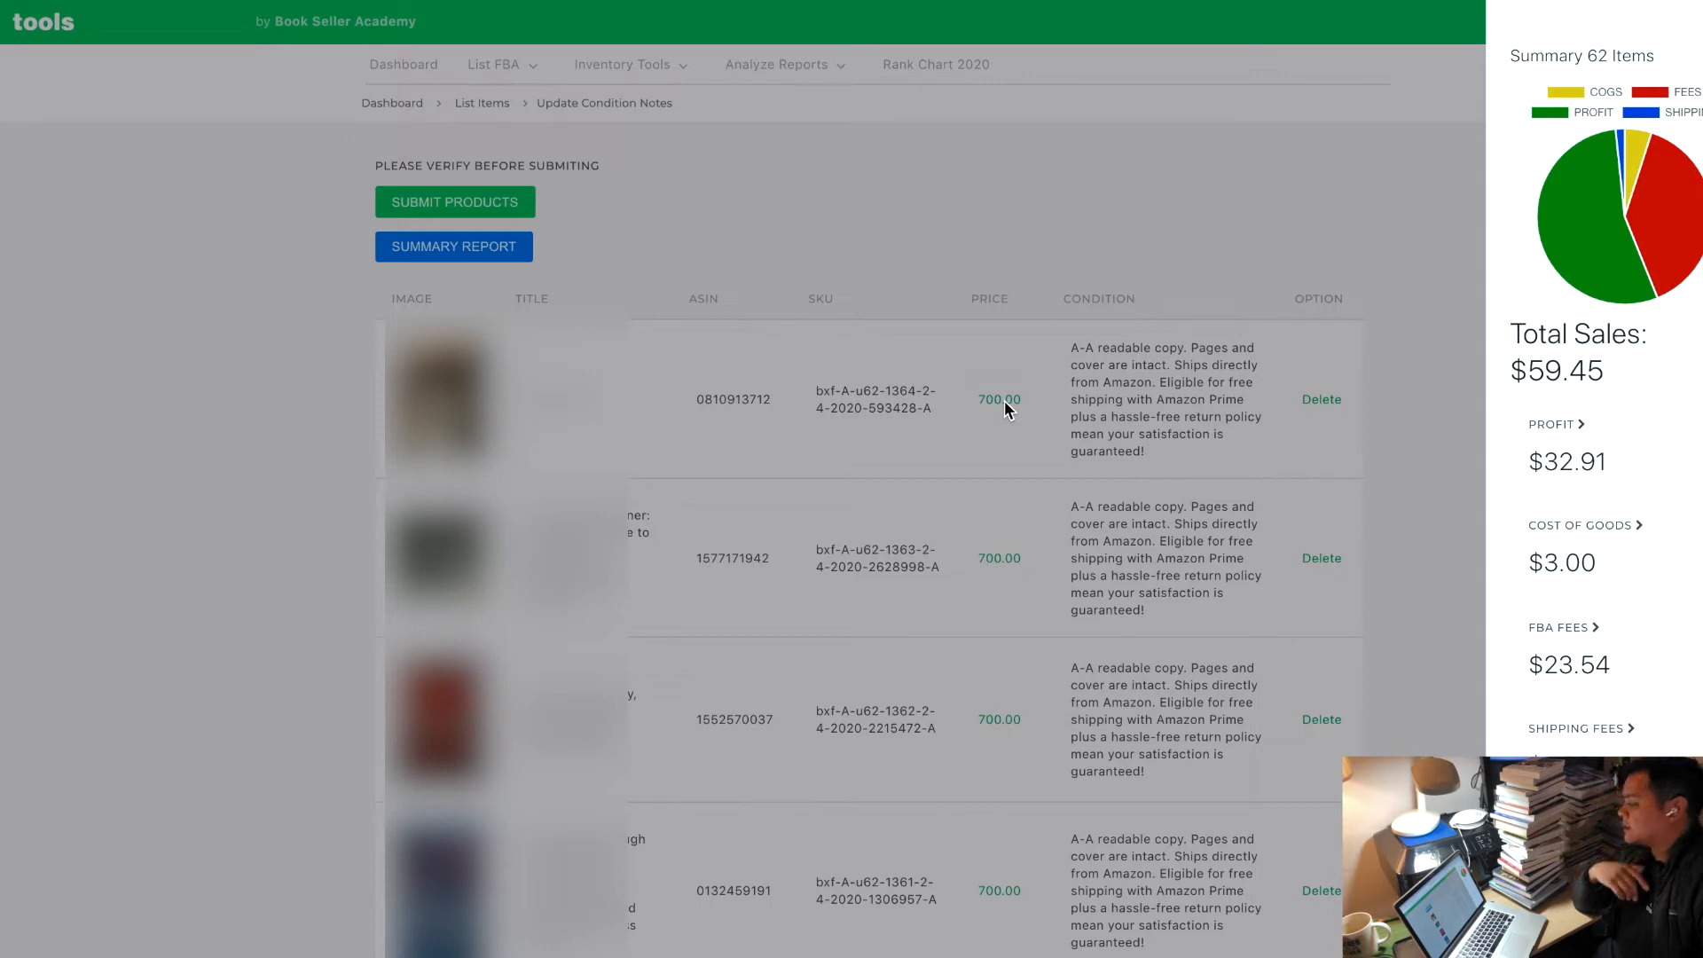
{"action": "left_click", "coordinate": [1084, 155]}
{"action": "left_click", "coordinate": [404, 206]}
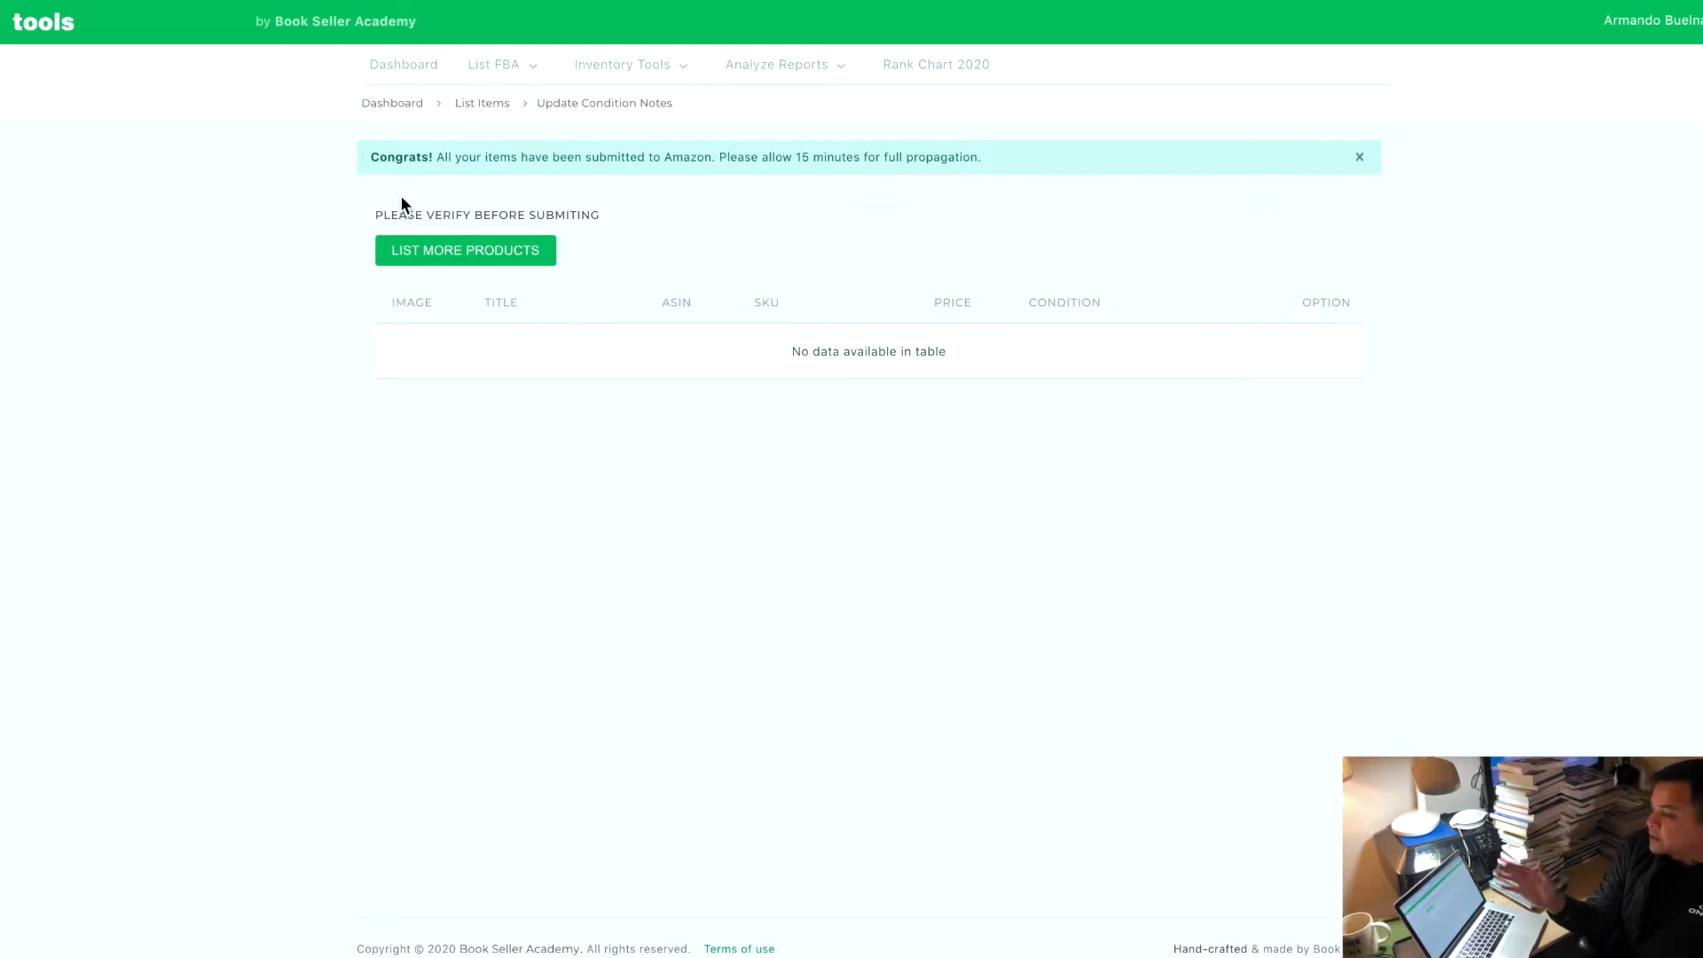
Open the submission history and look through the 30-up label pages of the 02/04/2020 batch
{"action": "left_click", "coordinate": [490, 67]}
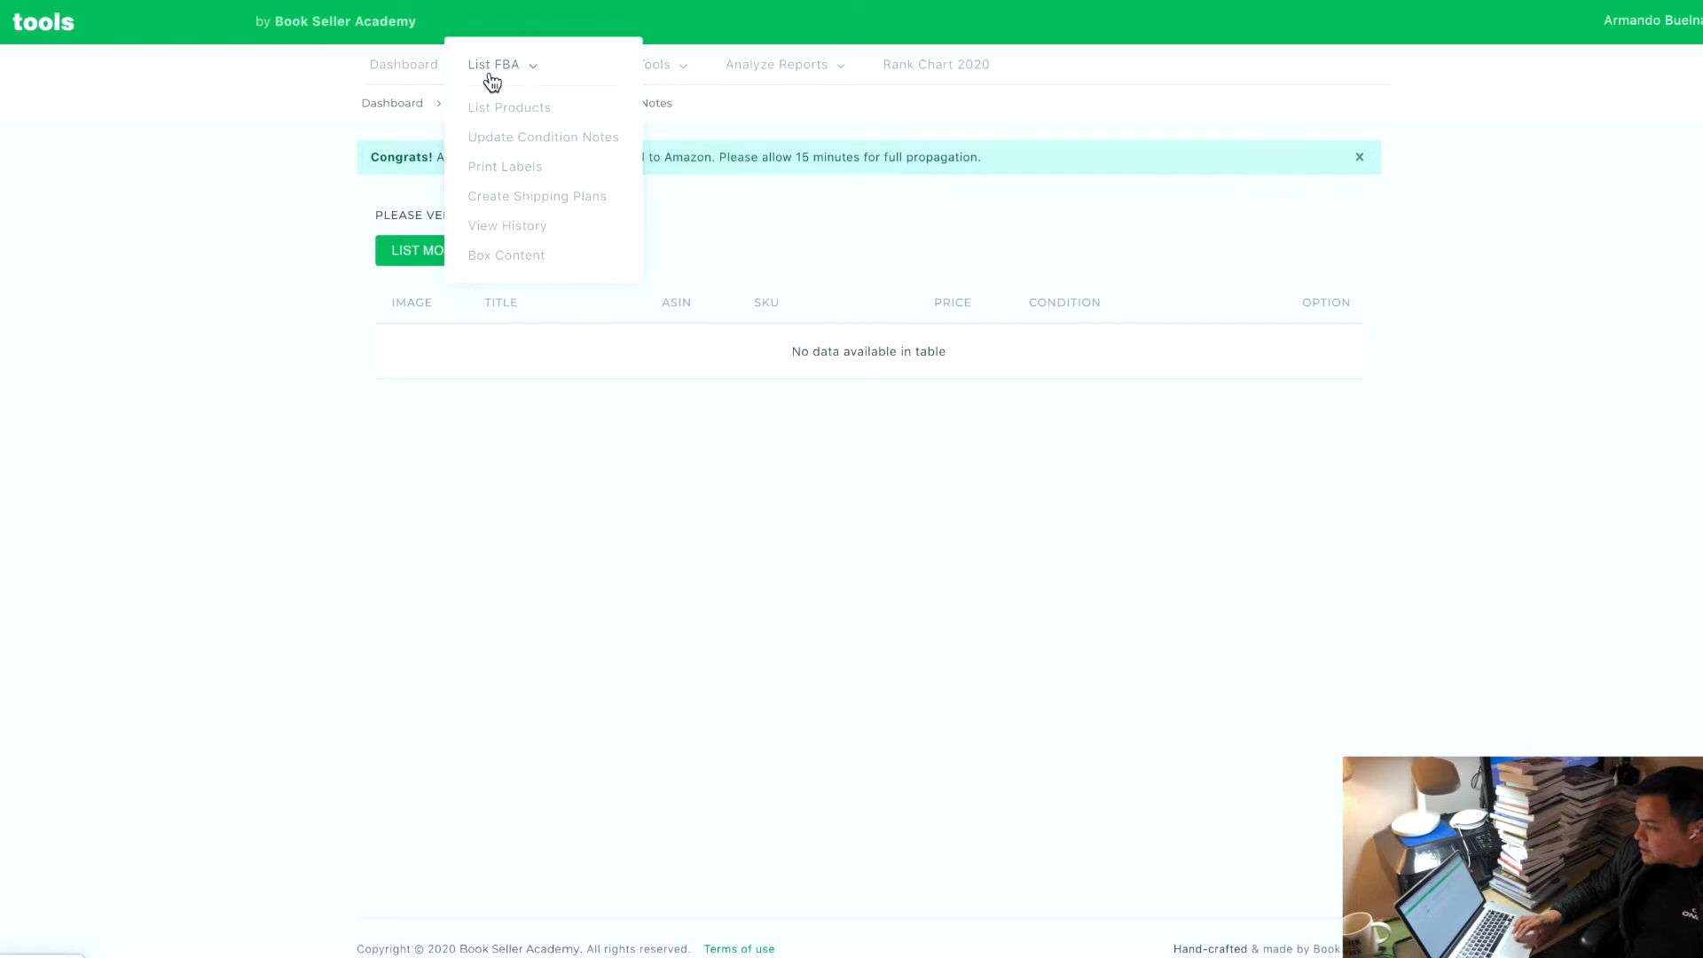
{"action": "left_click", "coordinate": [507, 228]}
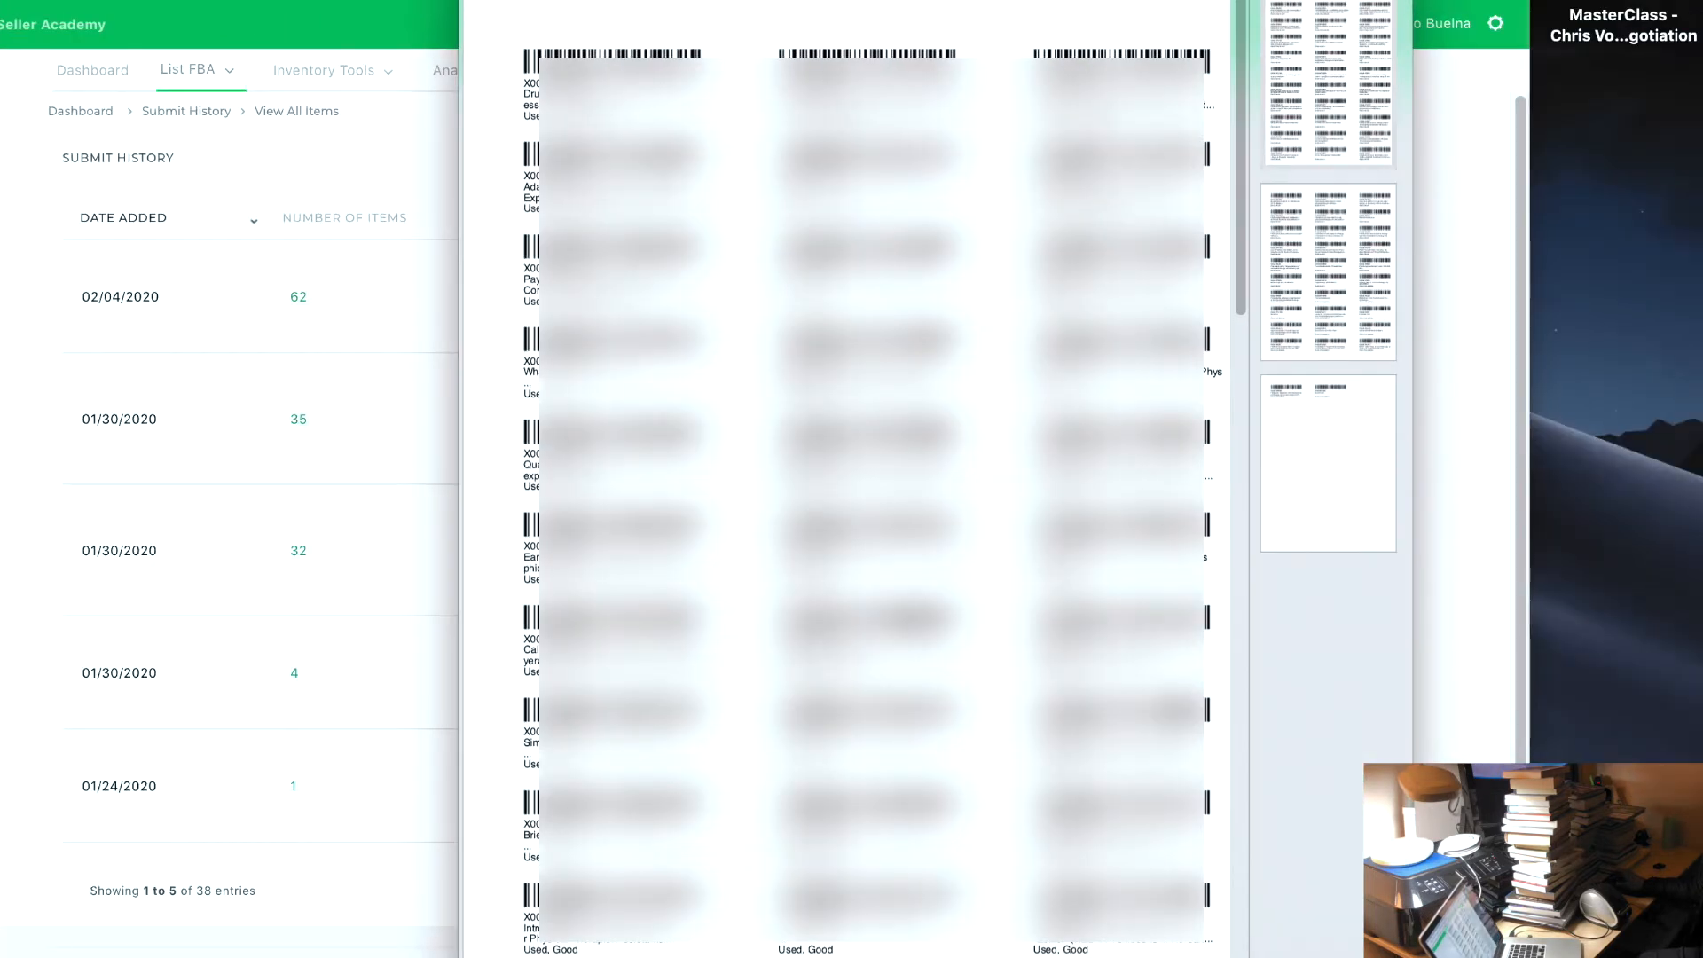
{"action": "left_click", "coordinate": [1322, 327]}
{"action": "left_click", "coordinate": [1337, 470]}
{"action": "left_click", "coordinate": [1321, 257]}
{"action": "left_click", "coordinate": [1316, 131]}
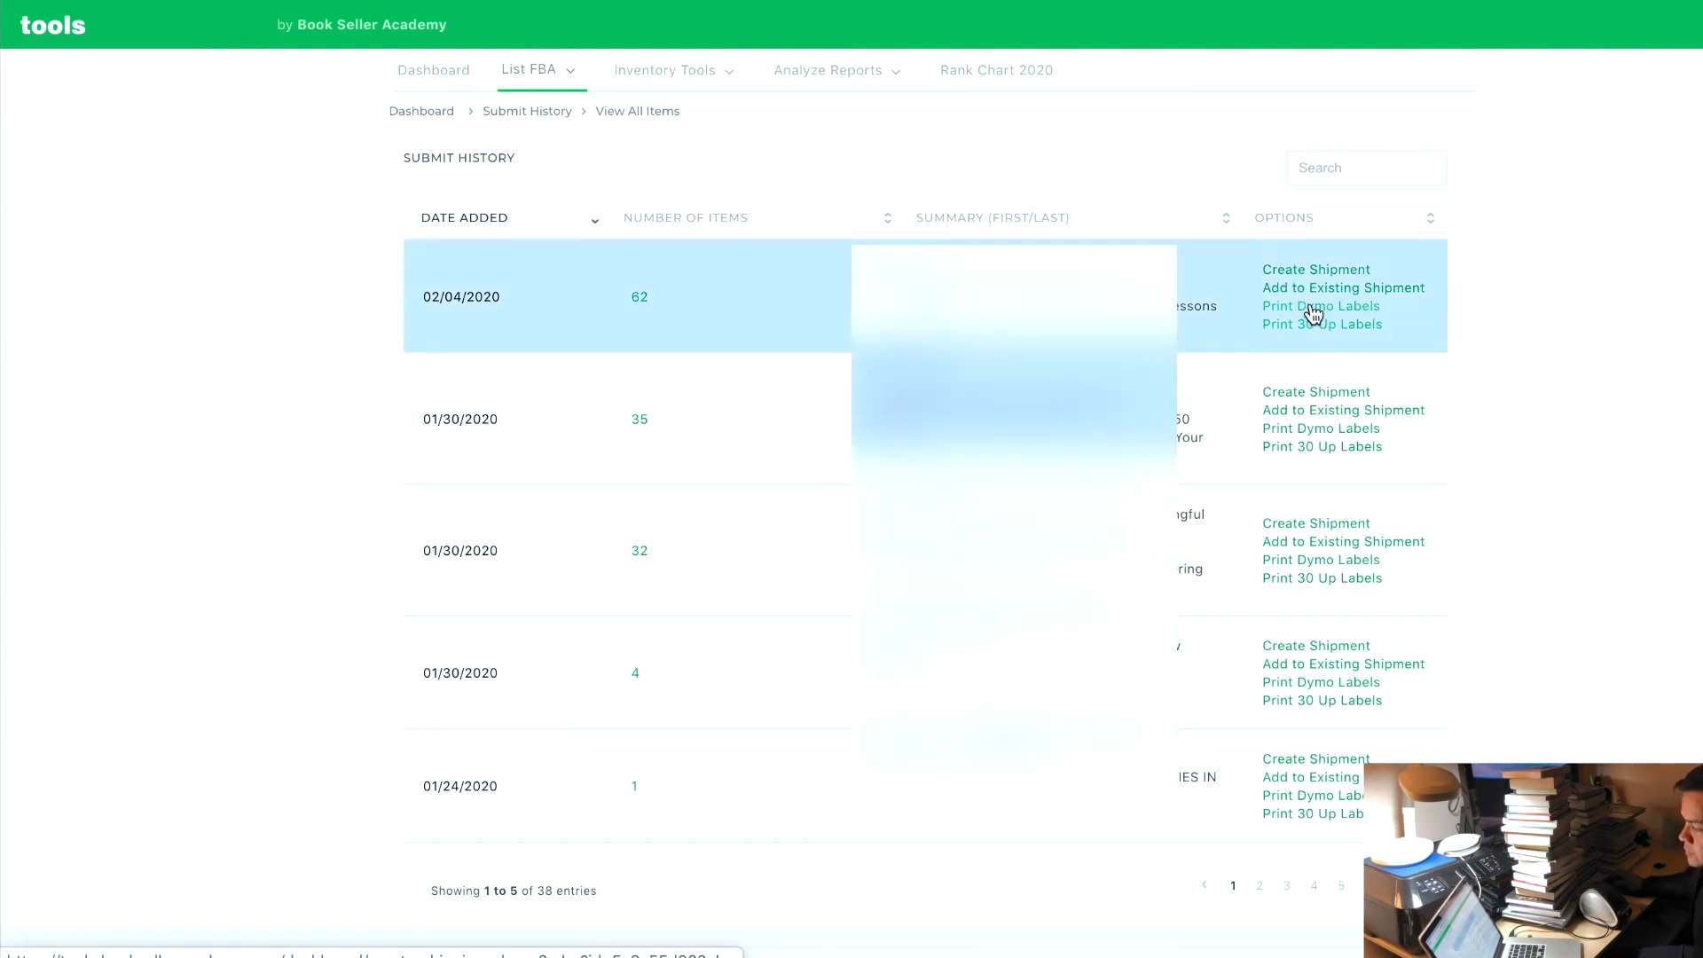
Open the Dymo labels of the 02/04/2020 batch and preview their print settings for the DYMO LabelWriter 450 Turbo without printing
{"action": "left_click", "coordinate": [1314, 311]}
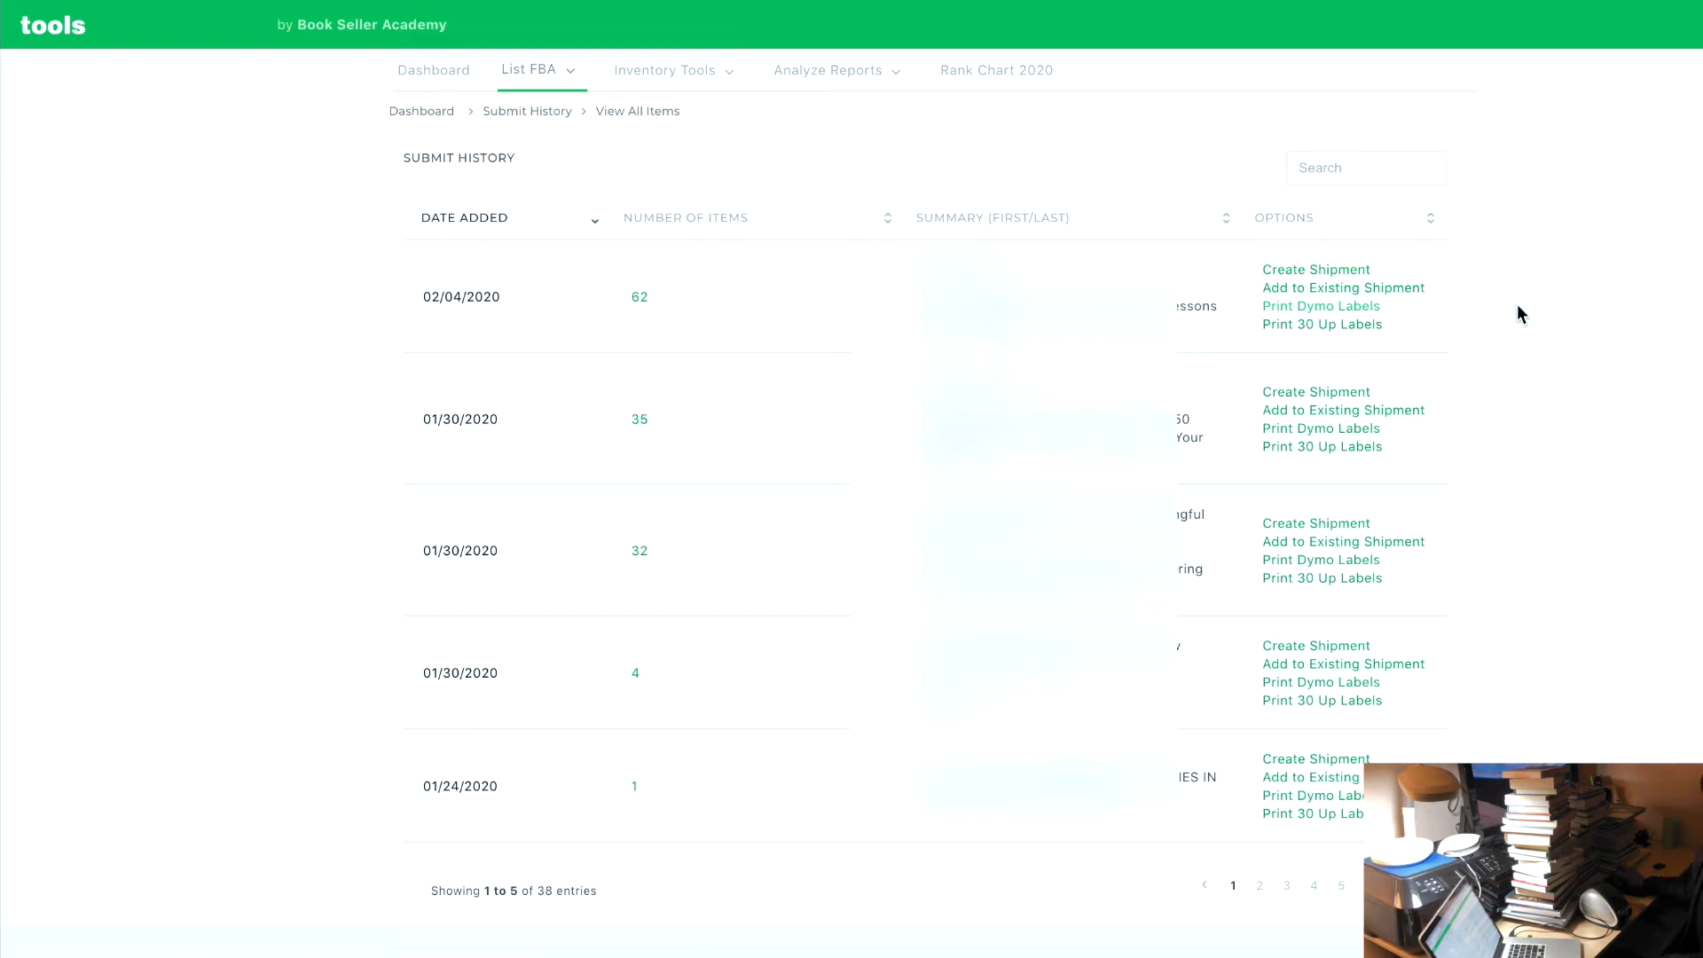
{"action": "left_click", "coordinate": [1286, 315]}
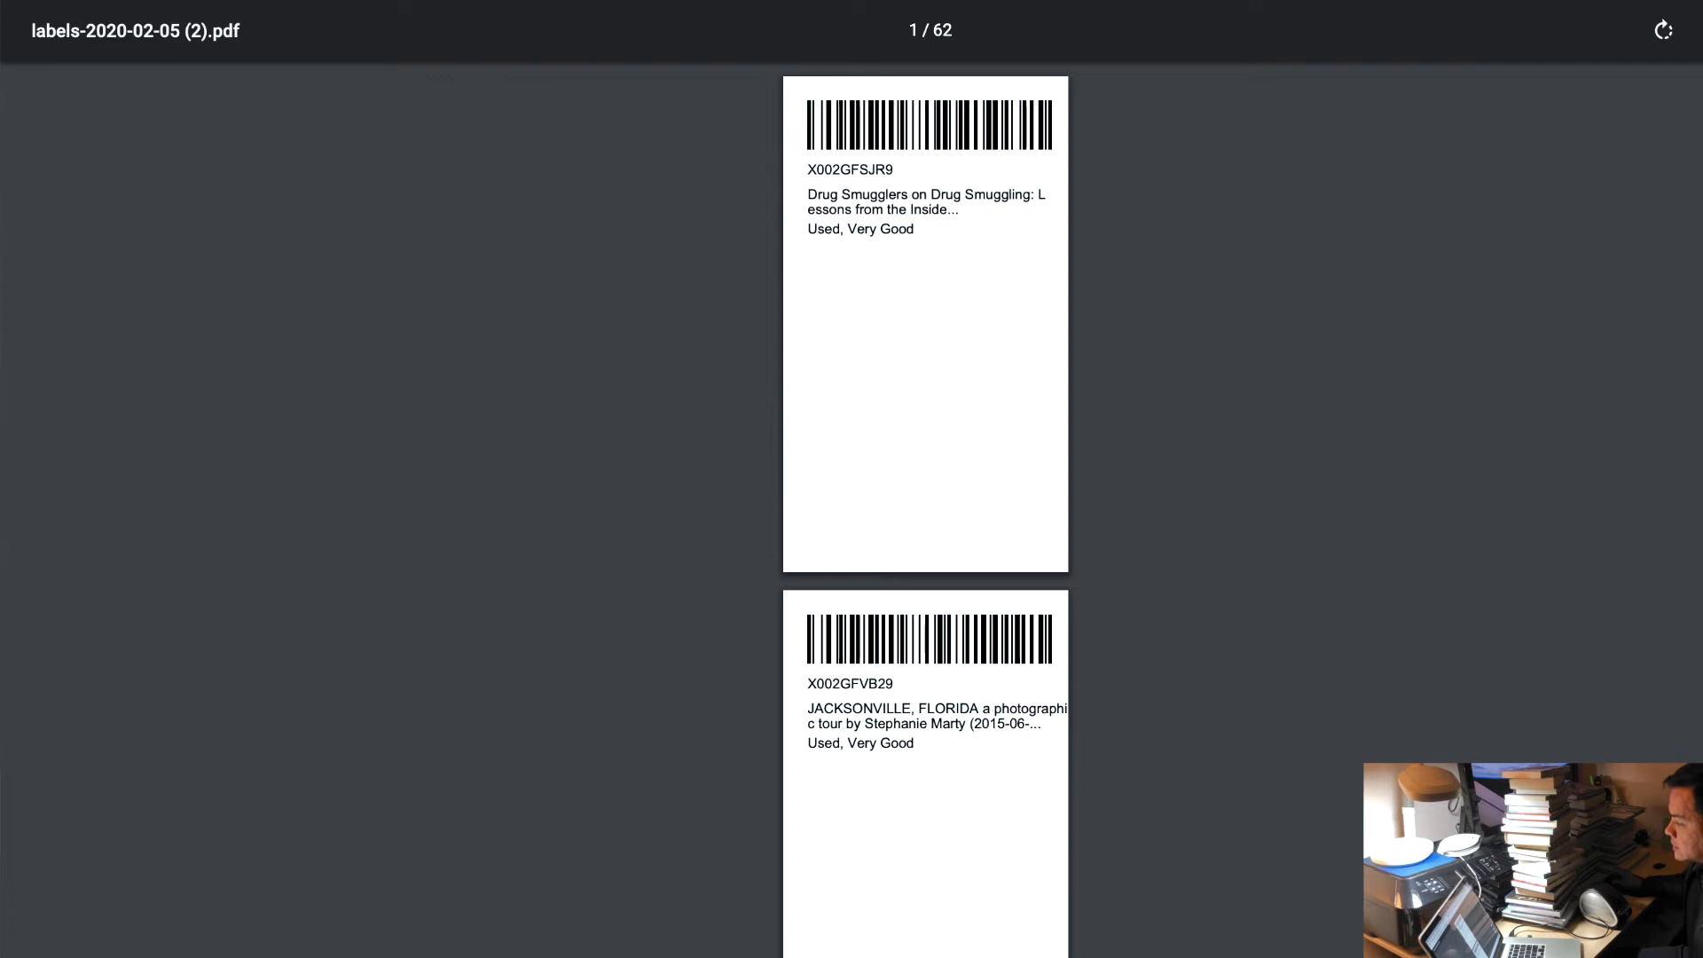
{"action": "key", "text": "super+p"}
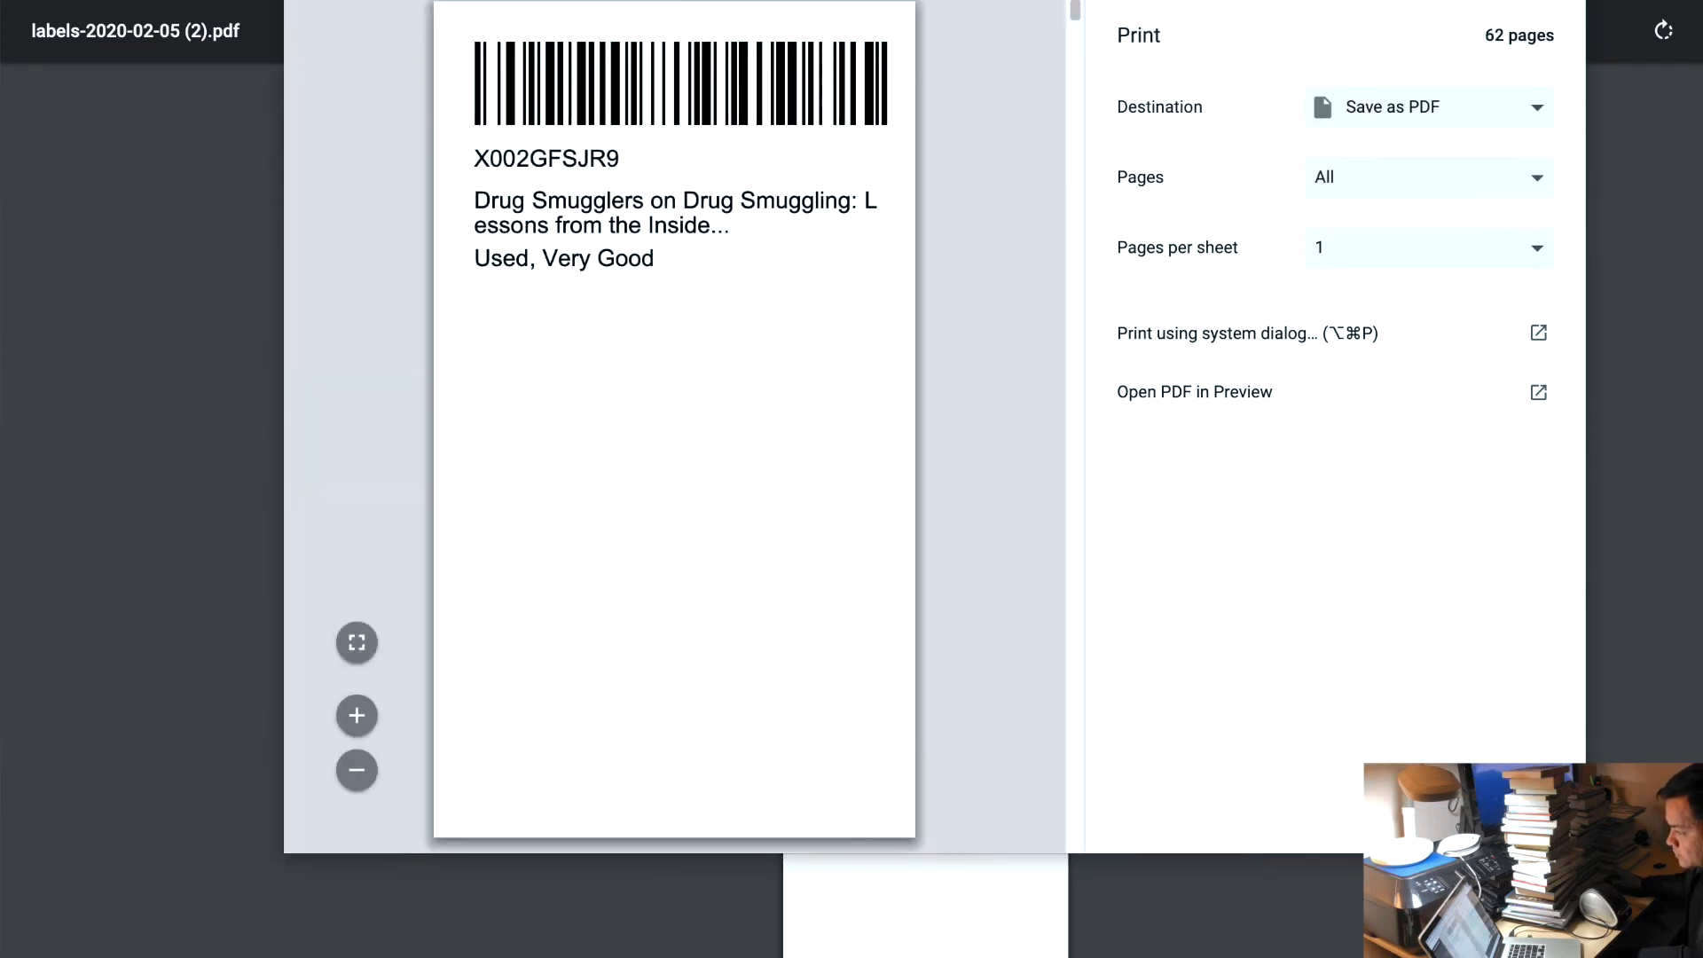
{"action": "left_click", "coordinate": [1446, 122]}
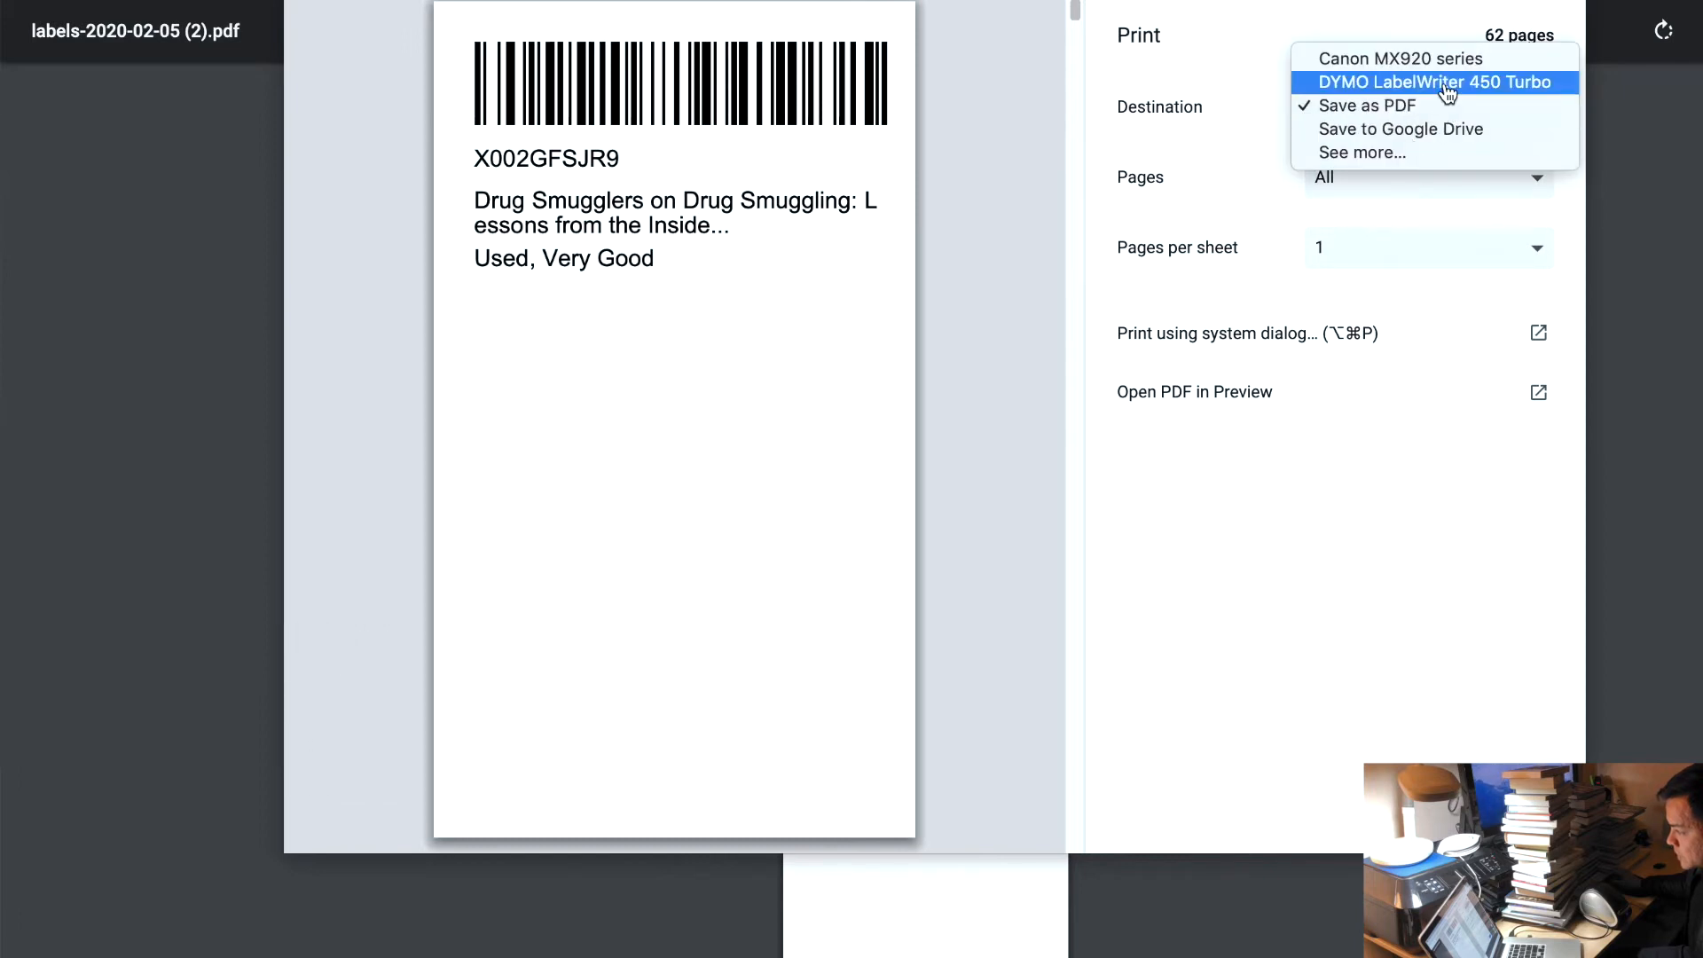
{"action": "left_click", "coordinate": [1446, 84]}
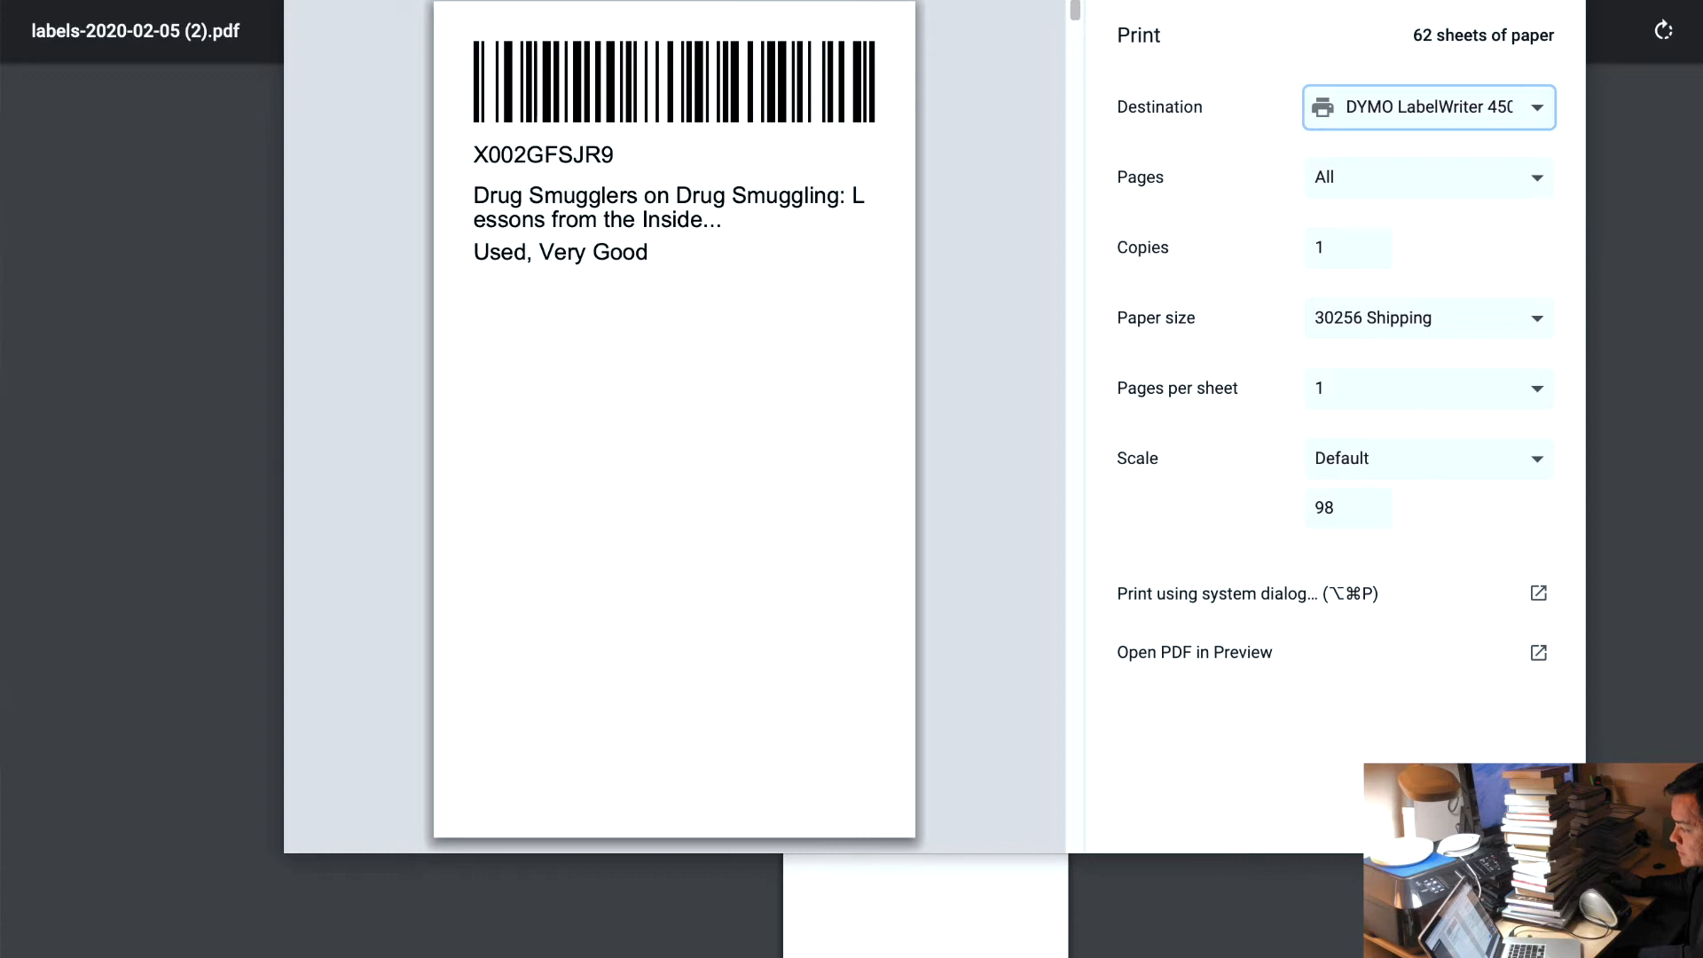
{"action": "key", "text": "Escape"}
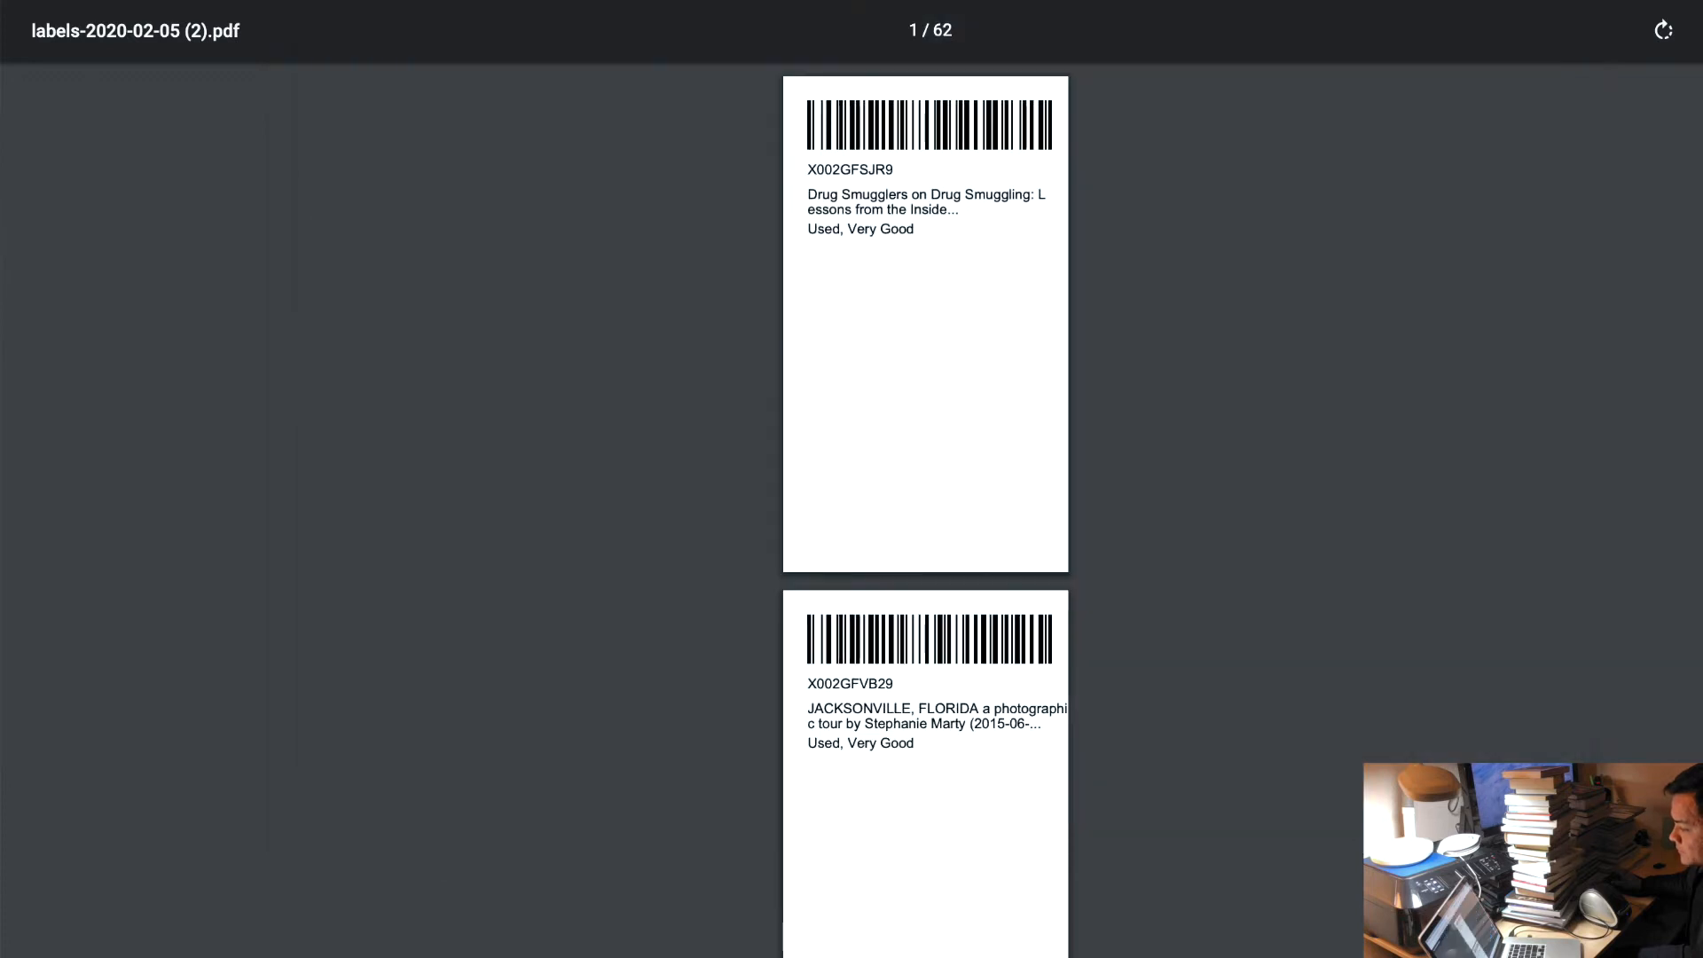
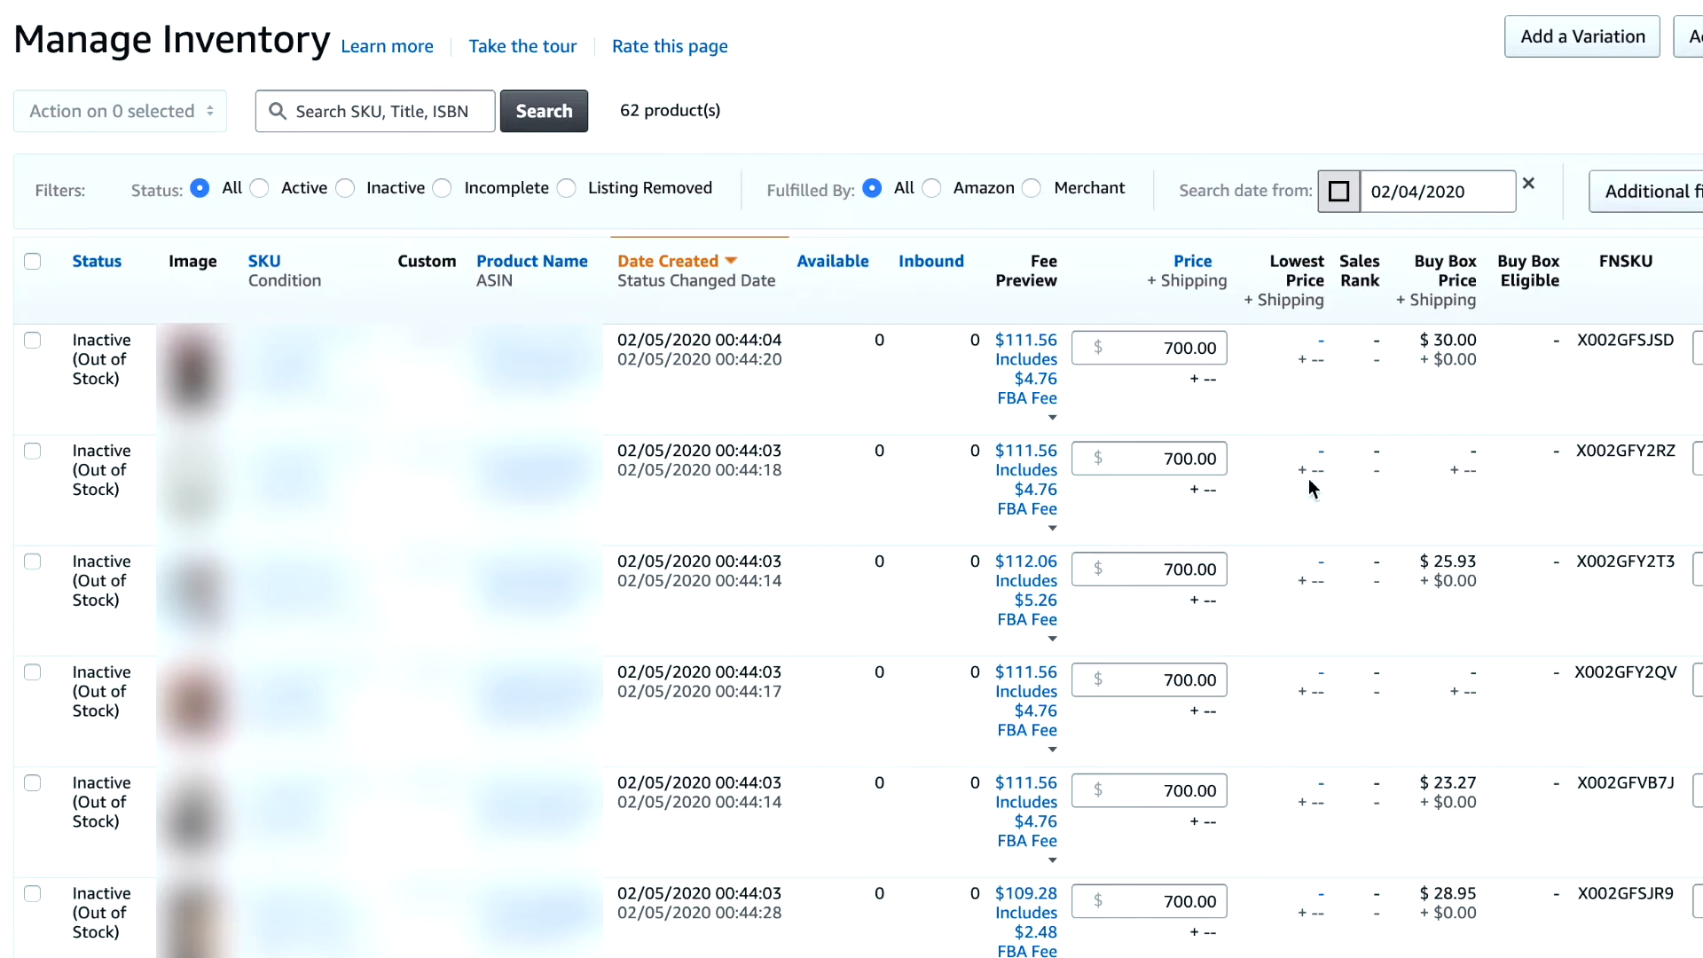
In Amazon's Manage Inventory, send/replenish all 62 listings and continue with a new shipping plan for individual products
{"action": "left_click", "coordinate": [31, 263]}
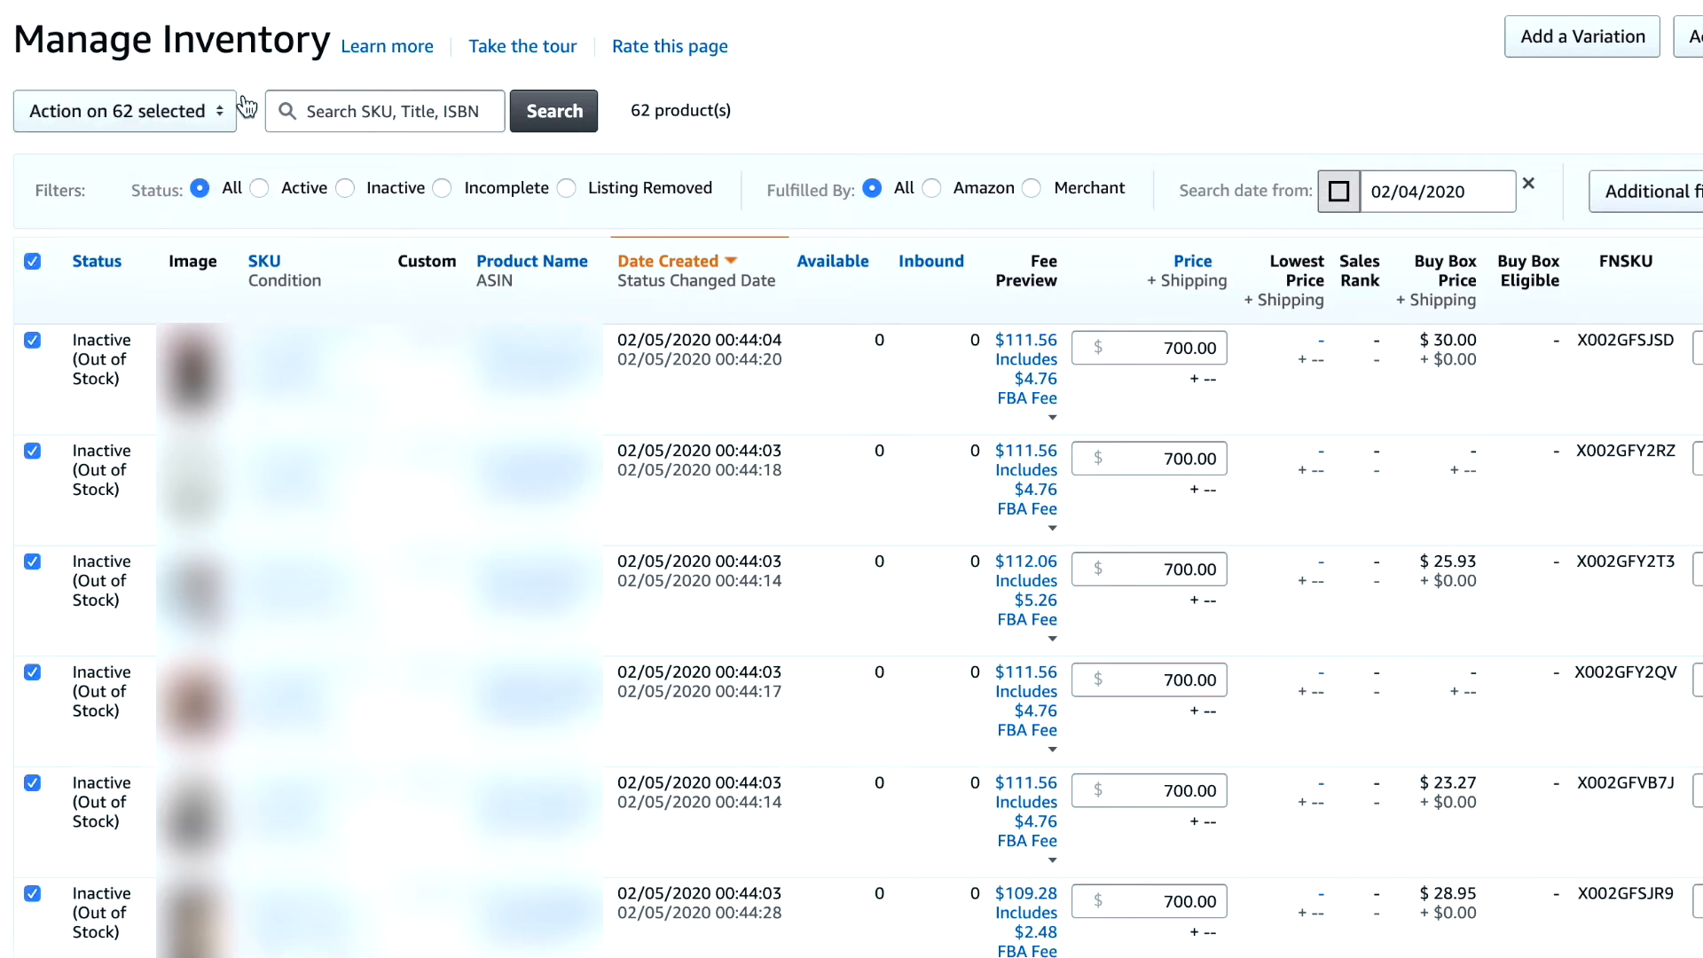
{"action": "left_click", "coordinate": [182, 130]}
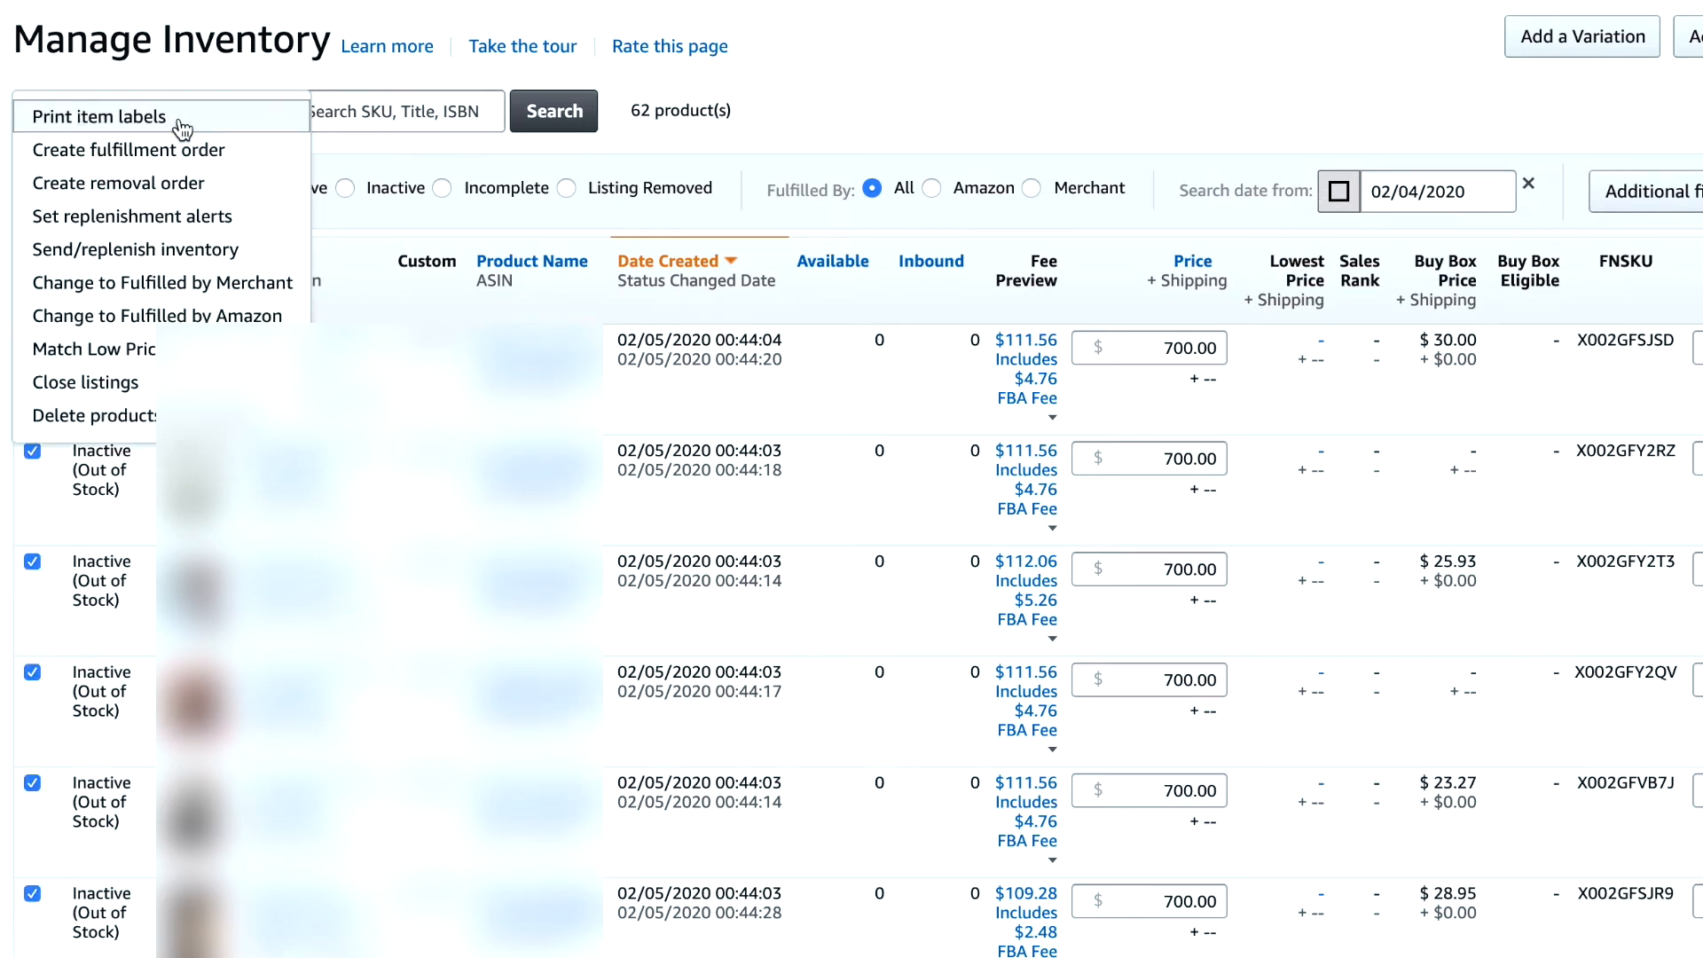
{"action": "left_click", "coordinate": [140, 253]}
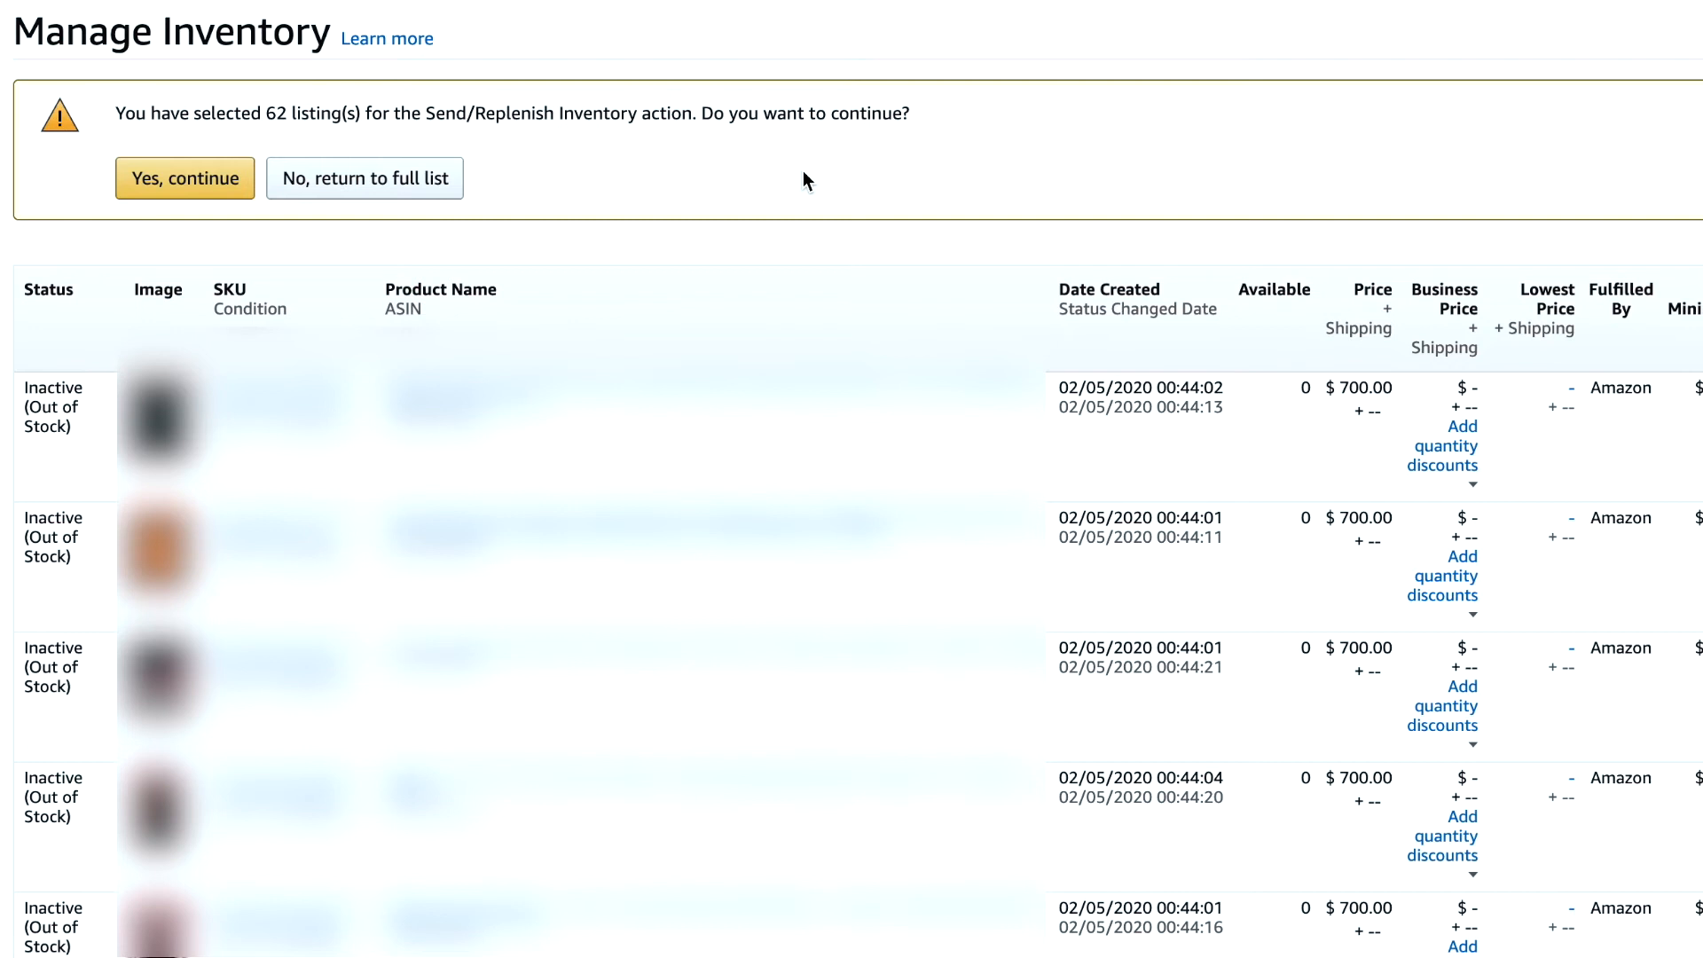
{"action": "left_click", "coordinate": [168, 179]}
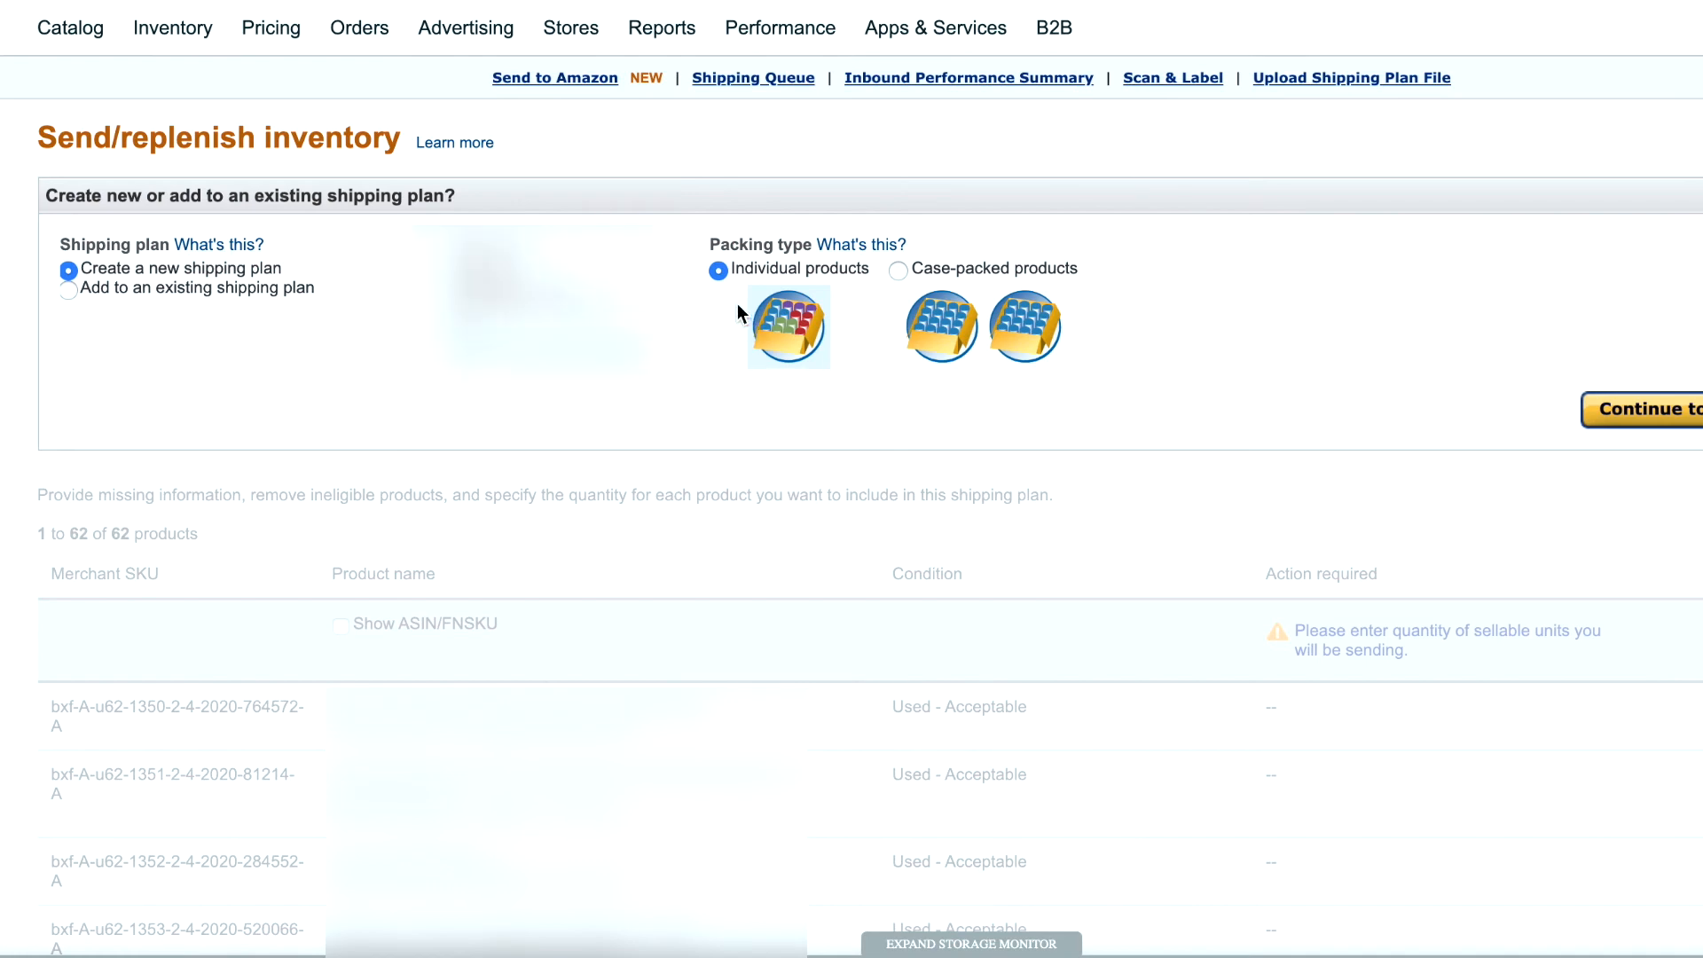
{"action": "left_click", "coordinate": [1666, 424]}
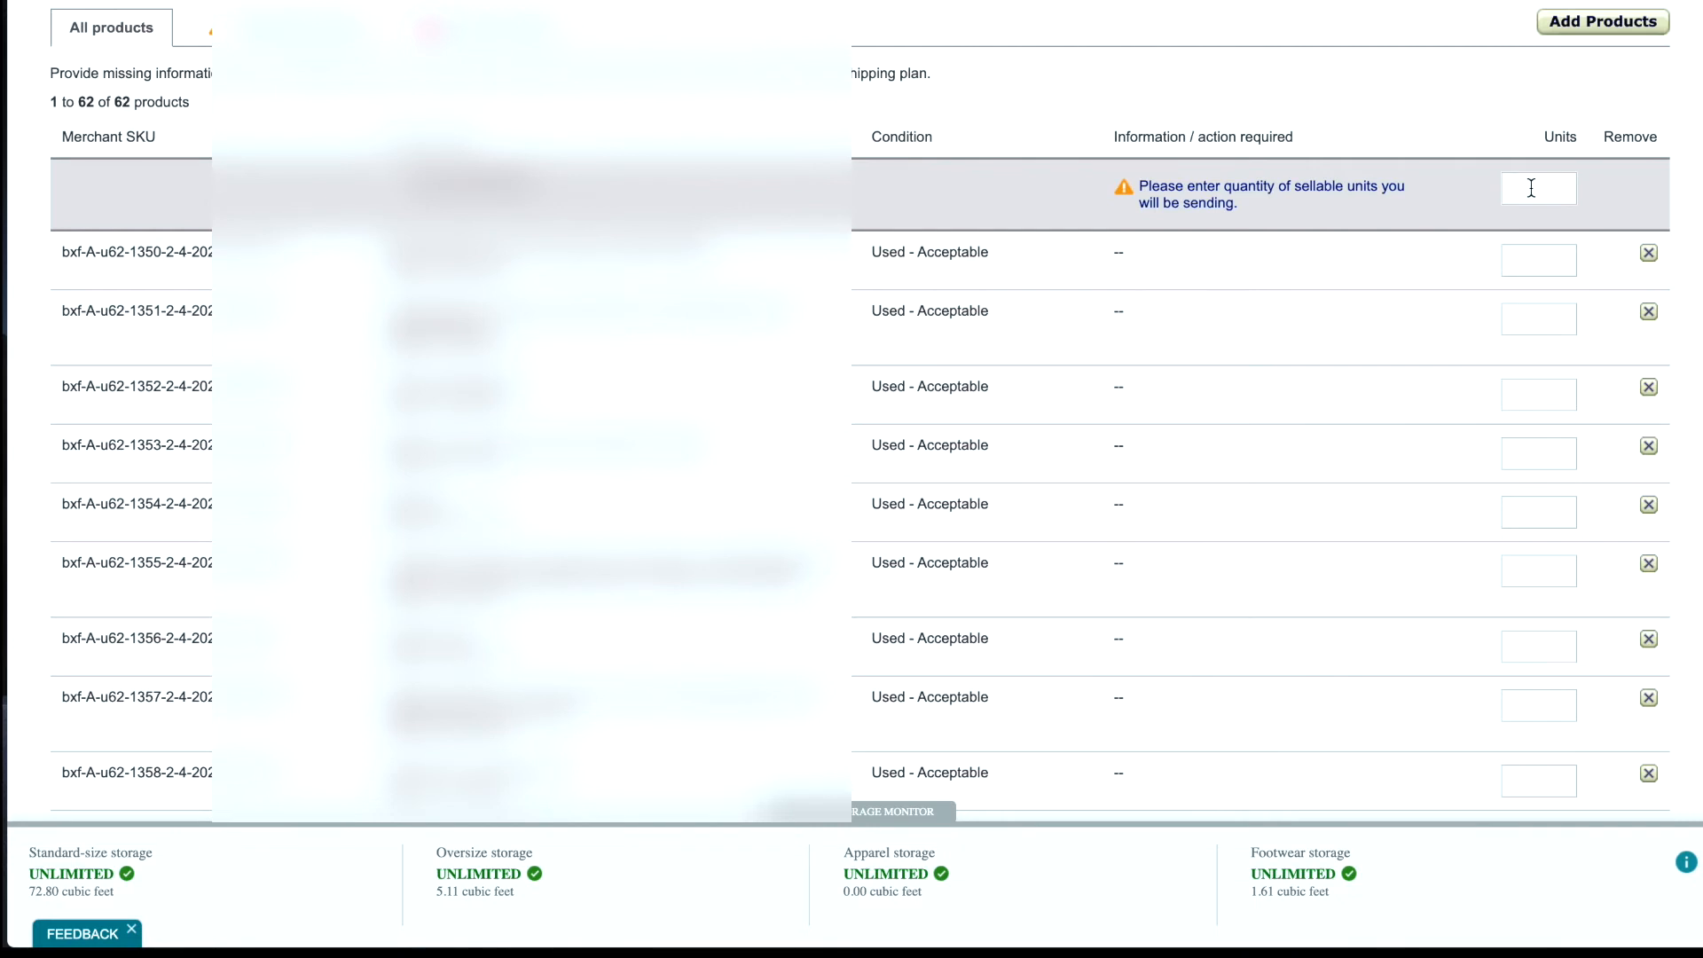
Set the quantity of sellable units to 1 for all products in the shipping plan and continue to product preparation
{"action": "left_click", "coordinate": [1529, 186]}
{"action": "type", "text": "1"}
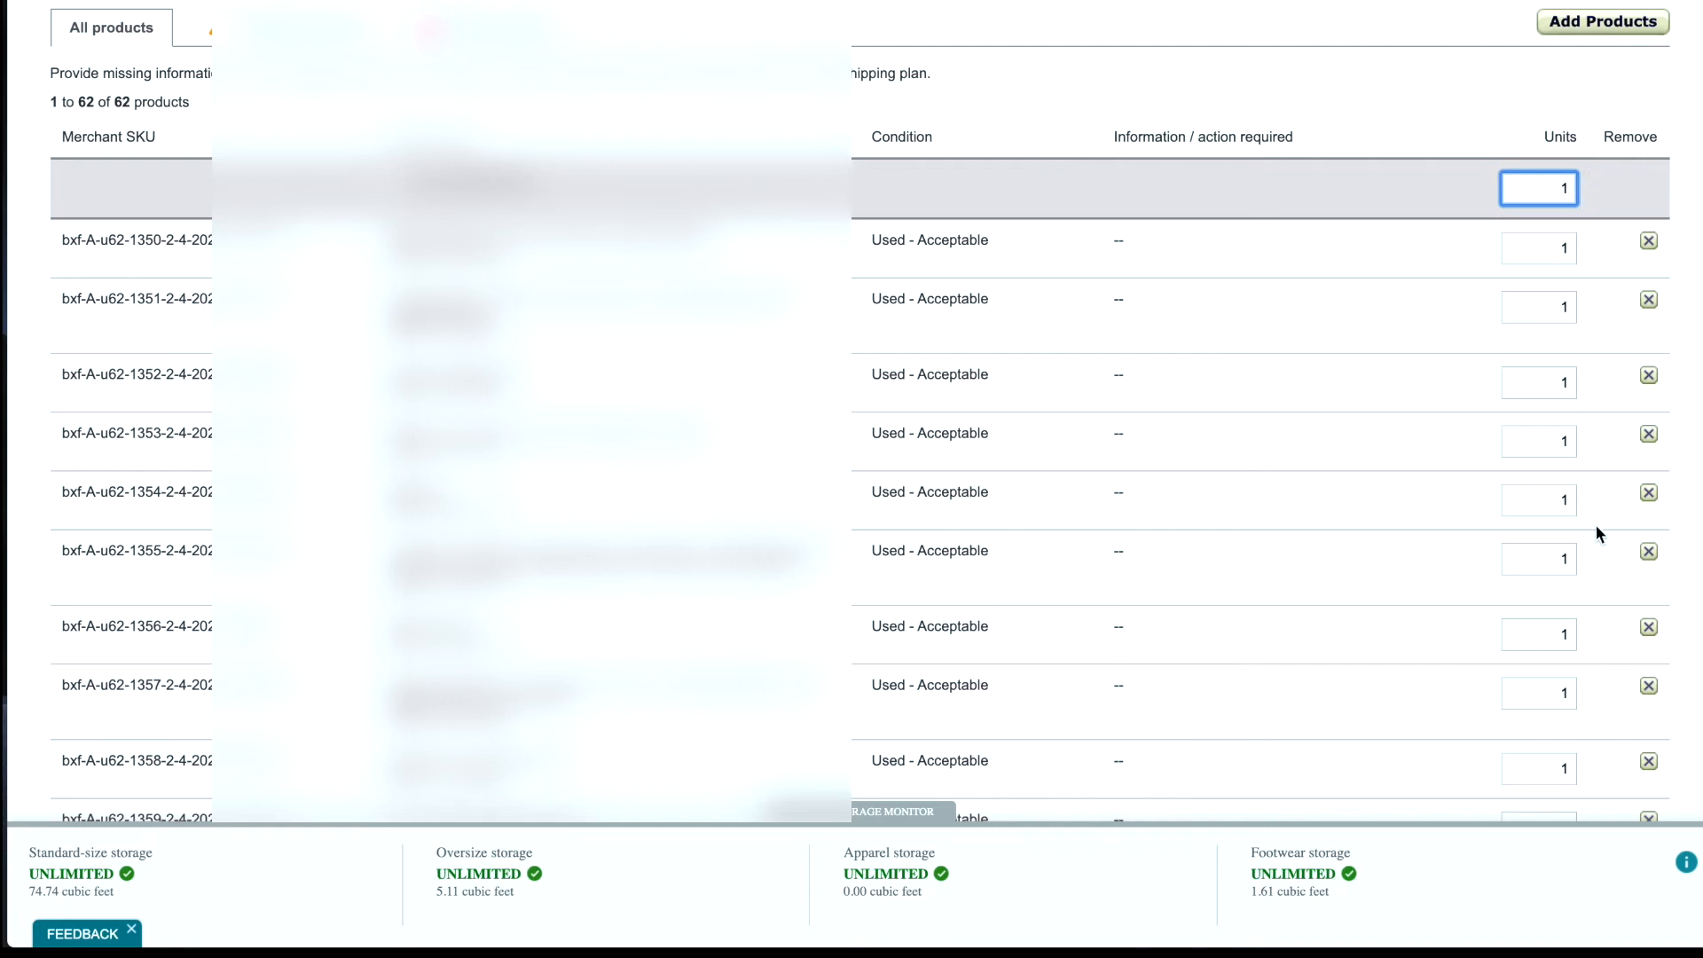
{"action": "left_click", "coordinate": [1558, 383]}
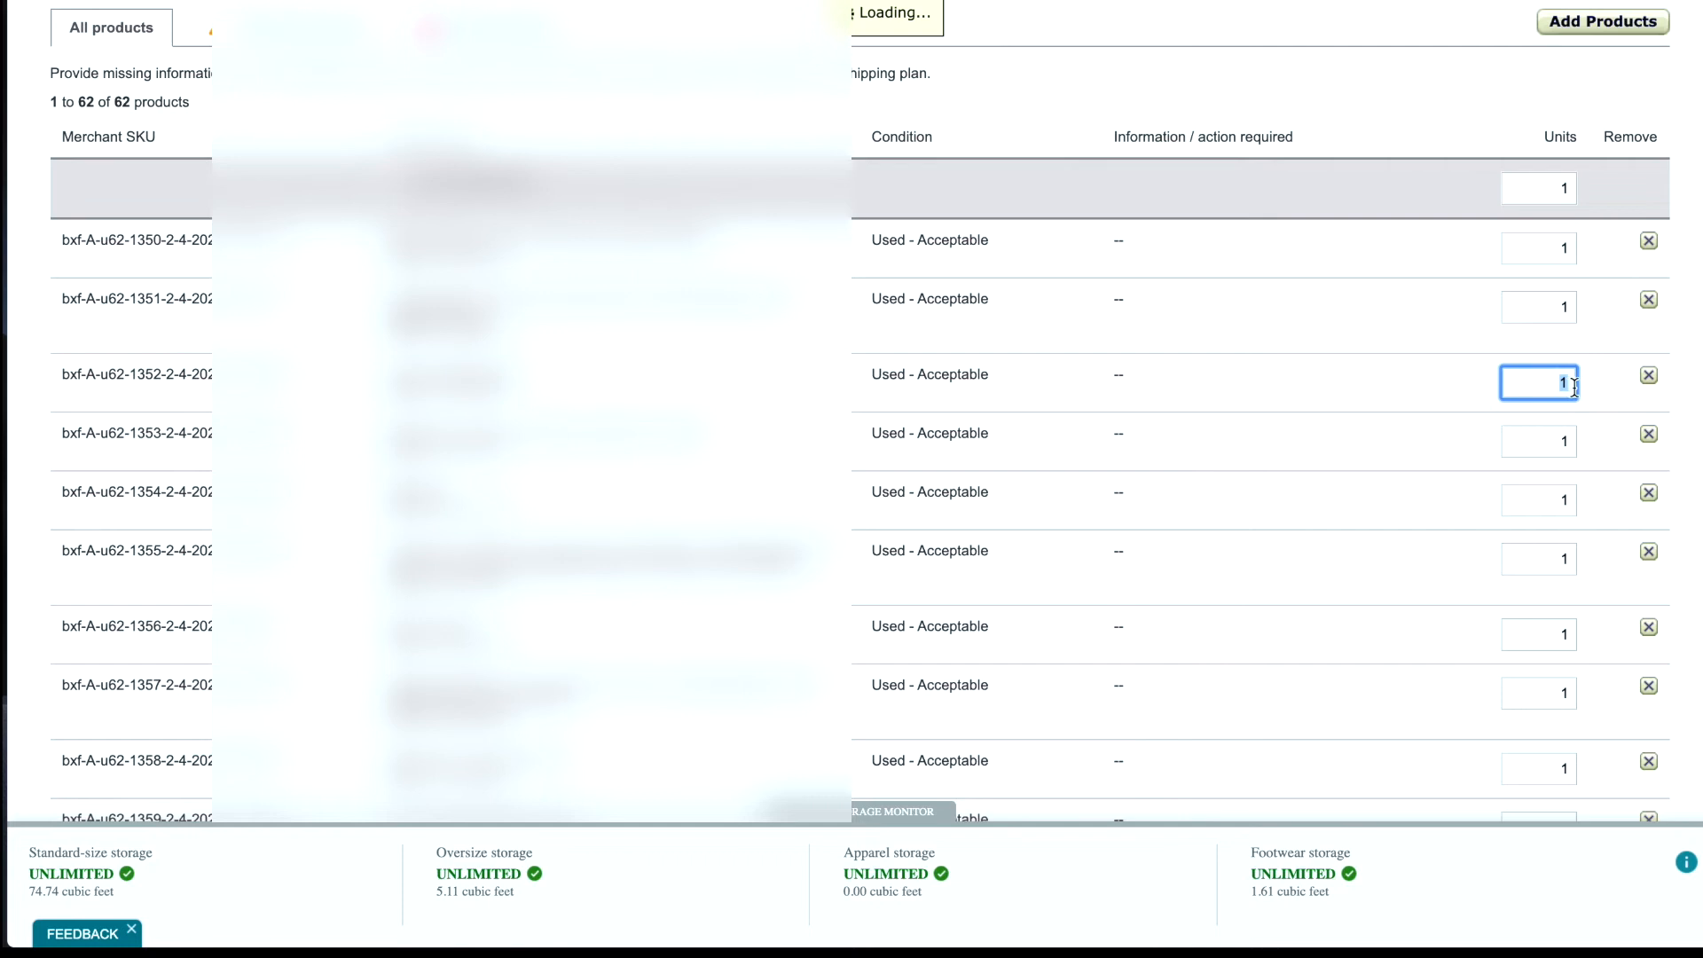
{"action": "type", "text": "21"}
{"action": "scroll", "coordinate": [1321, 479], "scroll_direction": "down", "scroll_amount": 15}
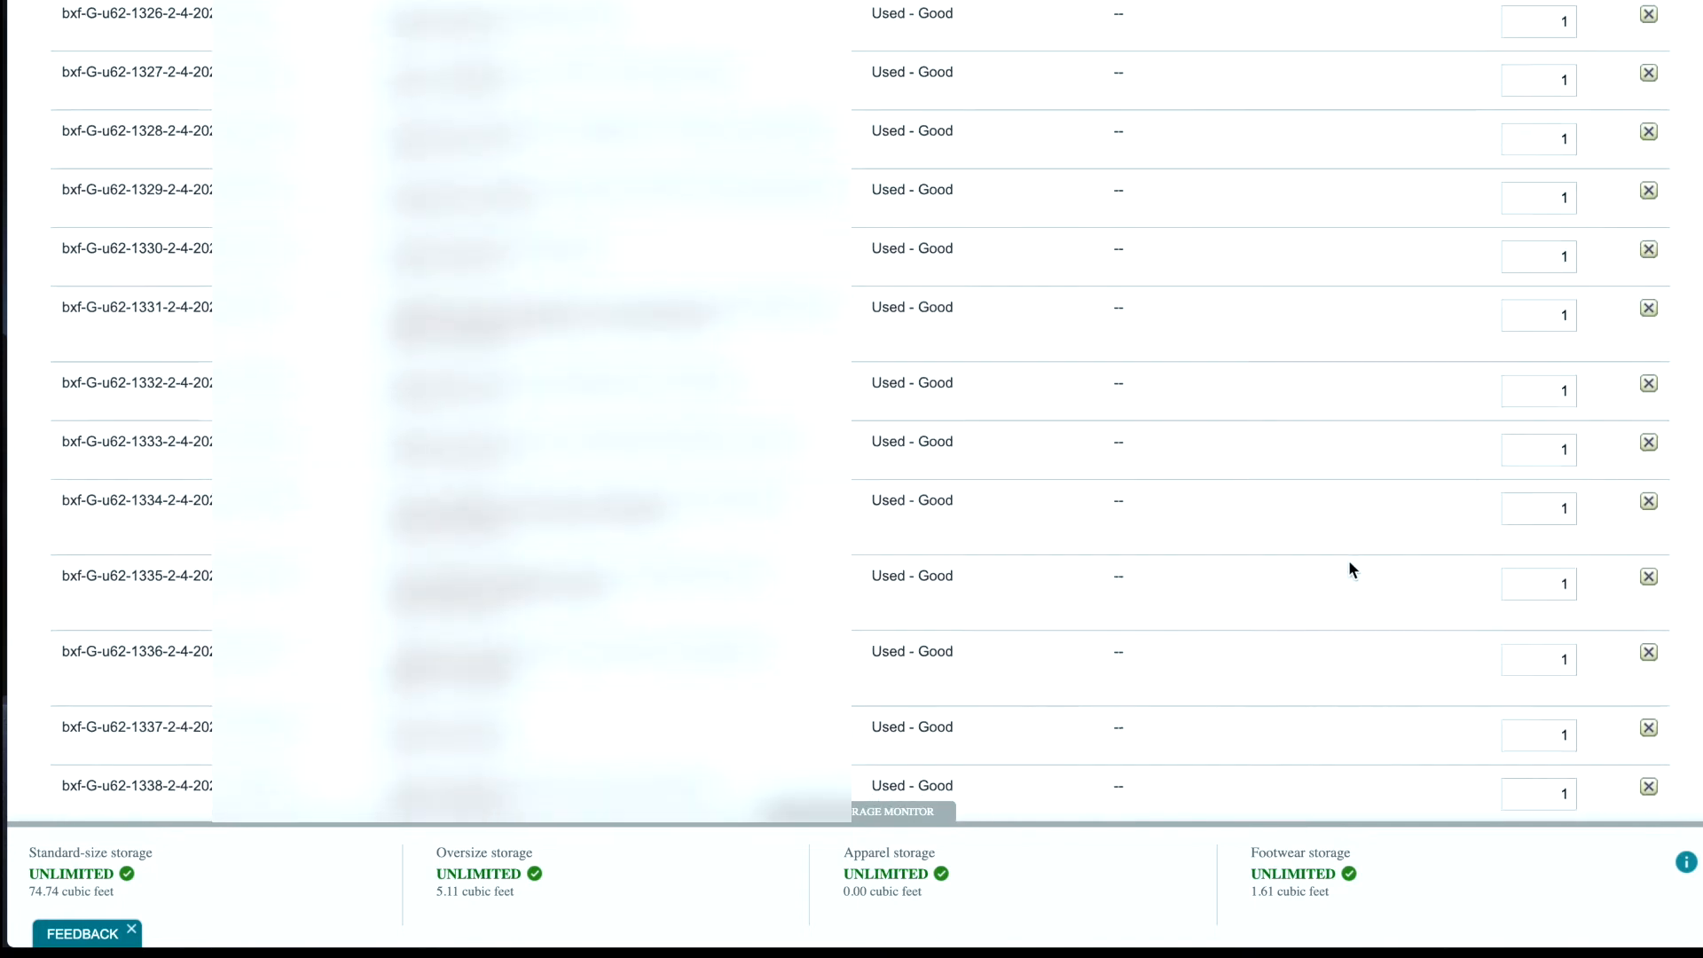
{"action": "scroll", "coordinate": [1348, 572], "scroll_direction": "down", "scroll_amount": 8}
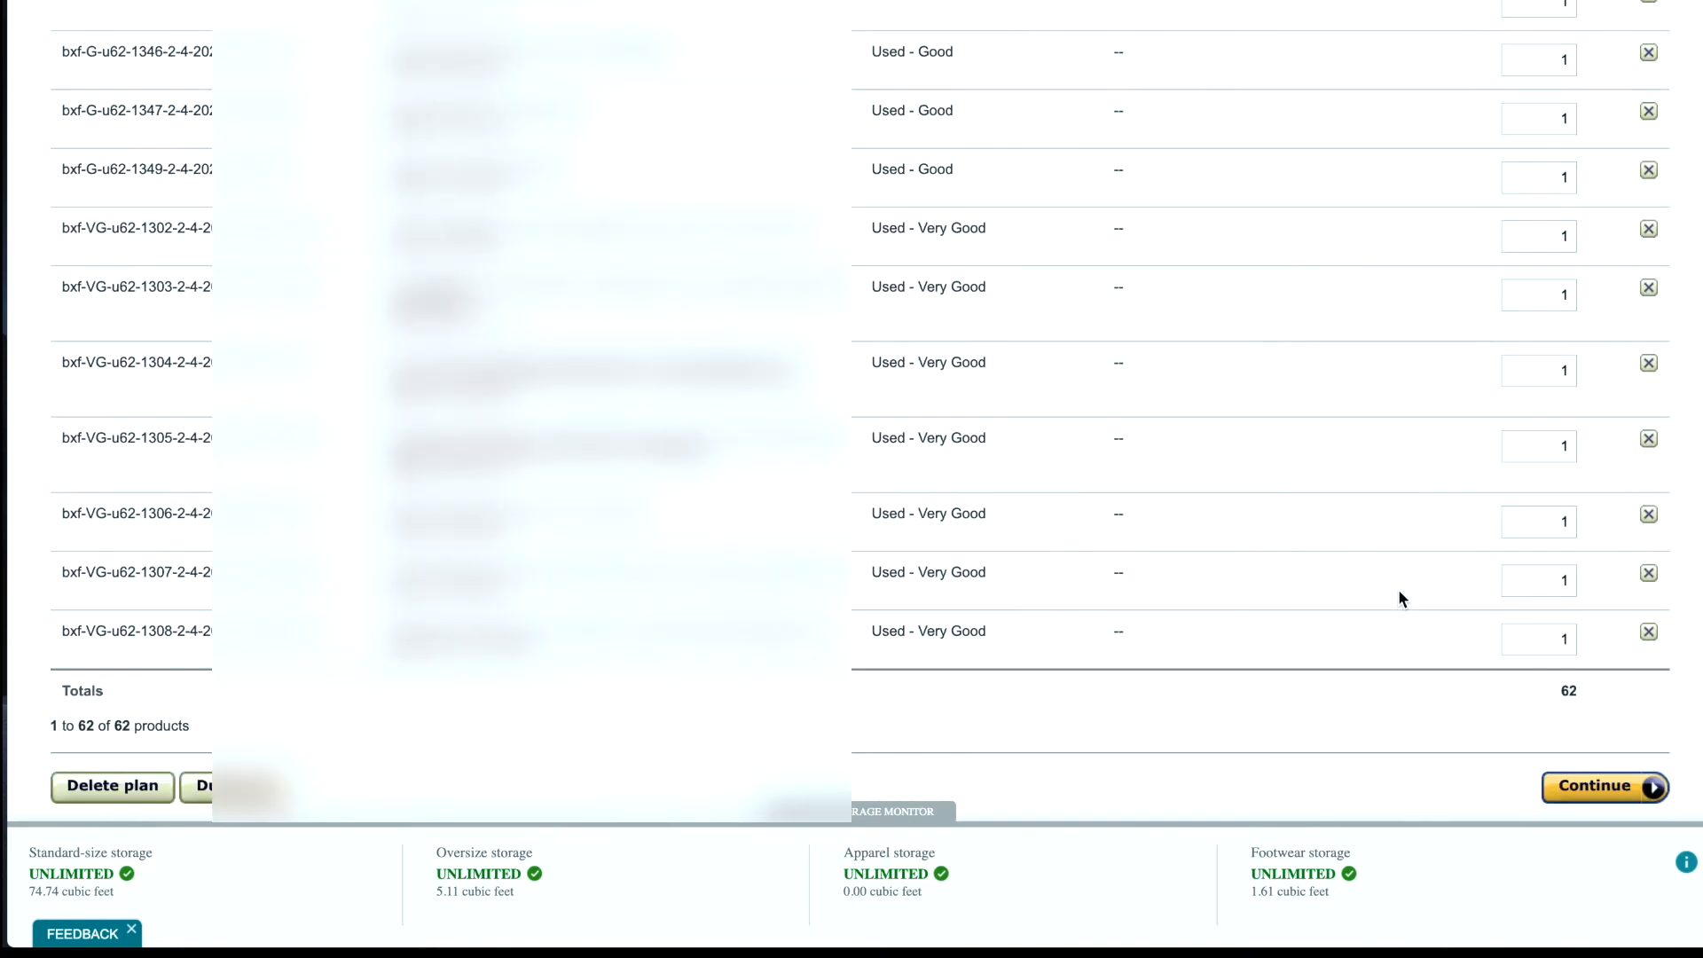
{"action": "left_click", "coordinate": [1600, 788]}
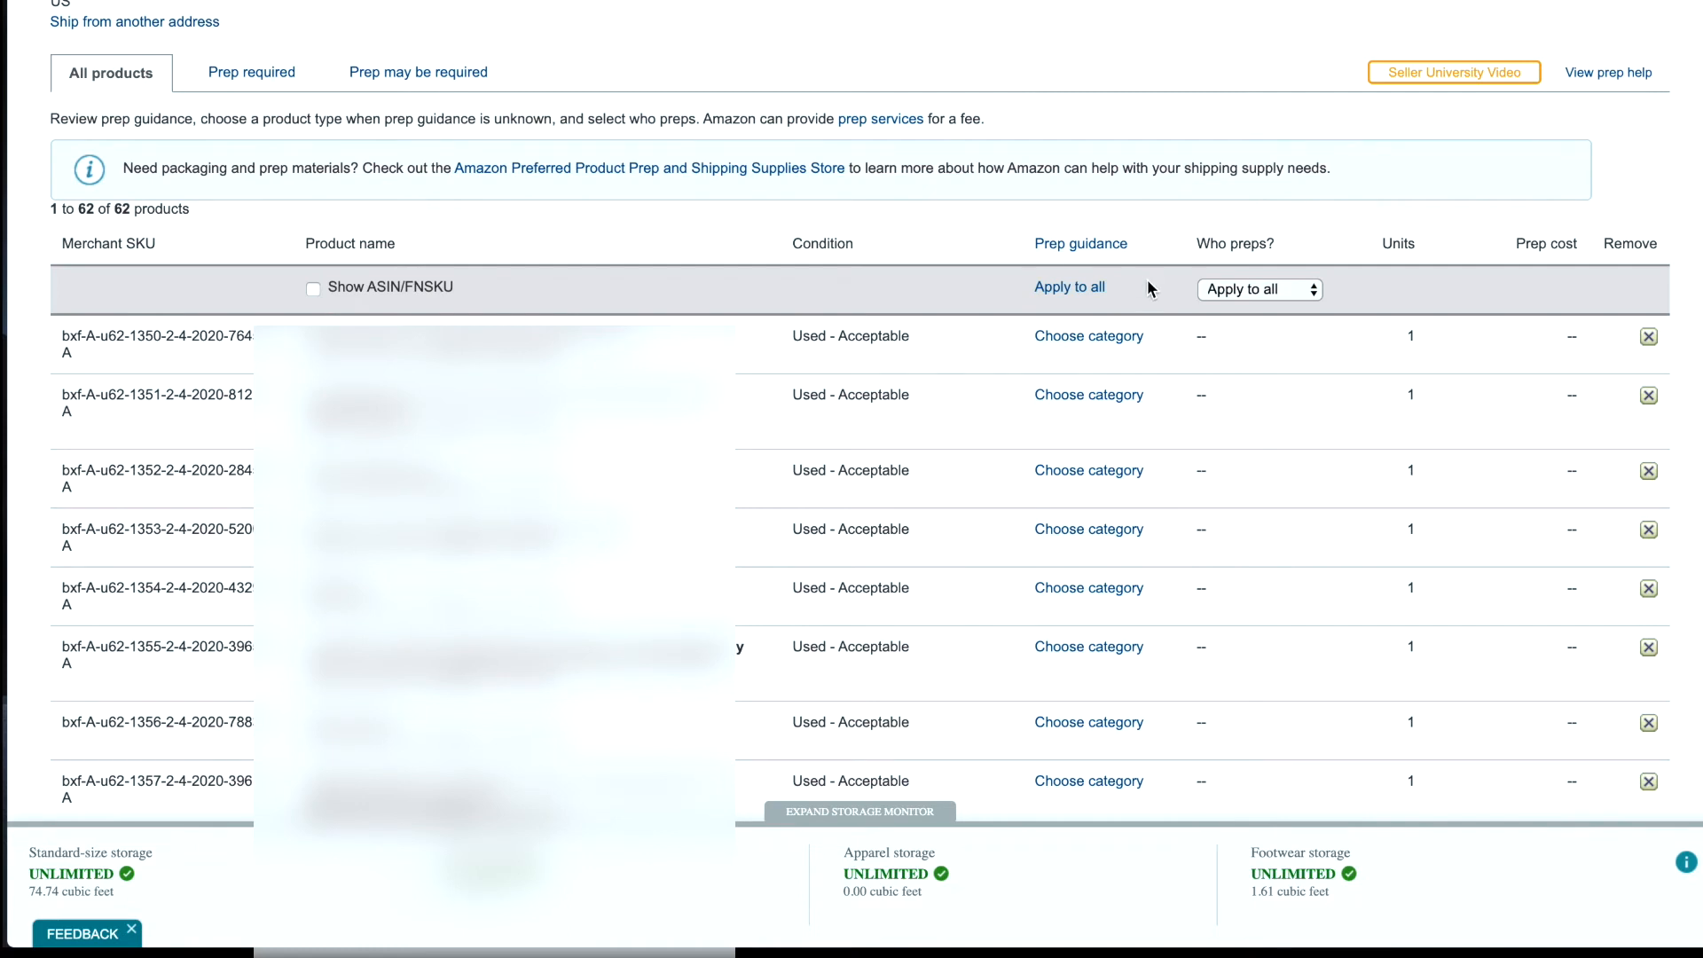
Apply the No Prep Needed category and merchant prep to all products, and continue to product labeling
{"action": "left_click", "coordinate": [1078, 293]}
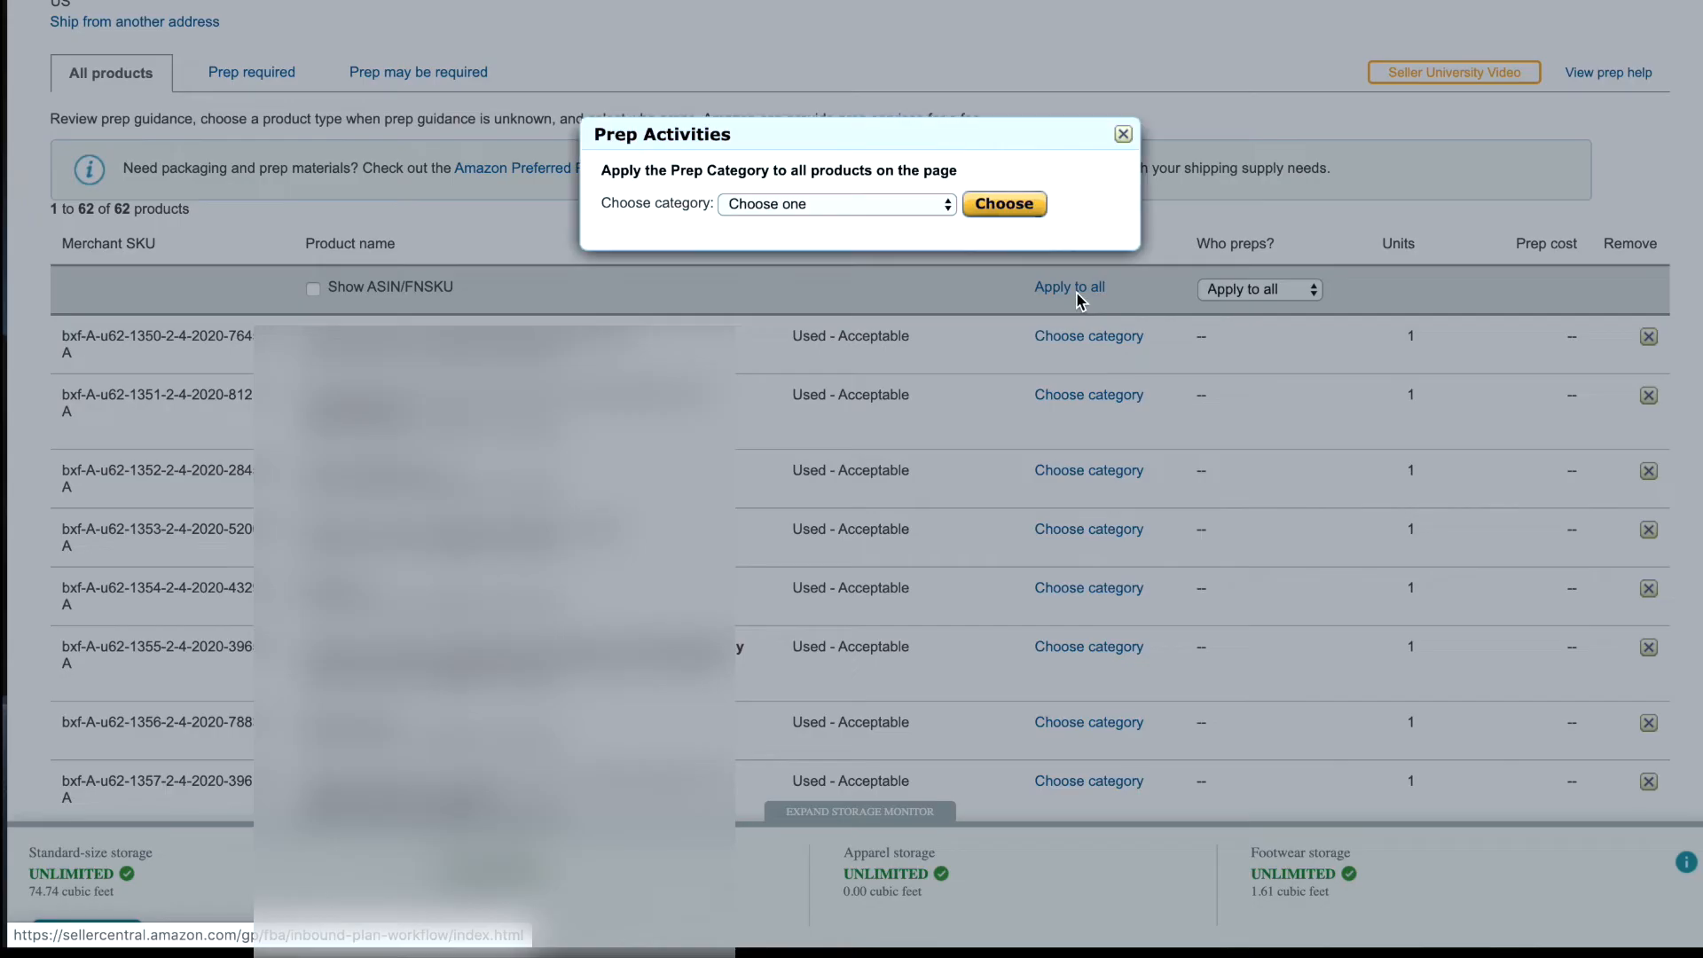
{"action": "left_click", "coordinate": [883, 205]}
{"action": "left_click", "coordinate": [901, 432]}
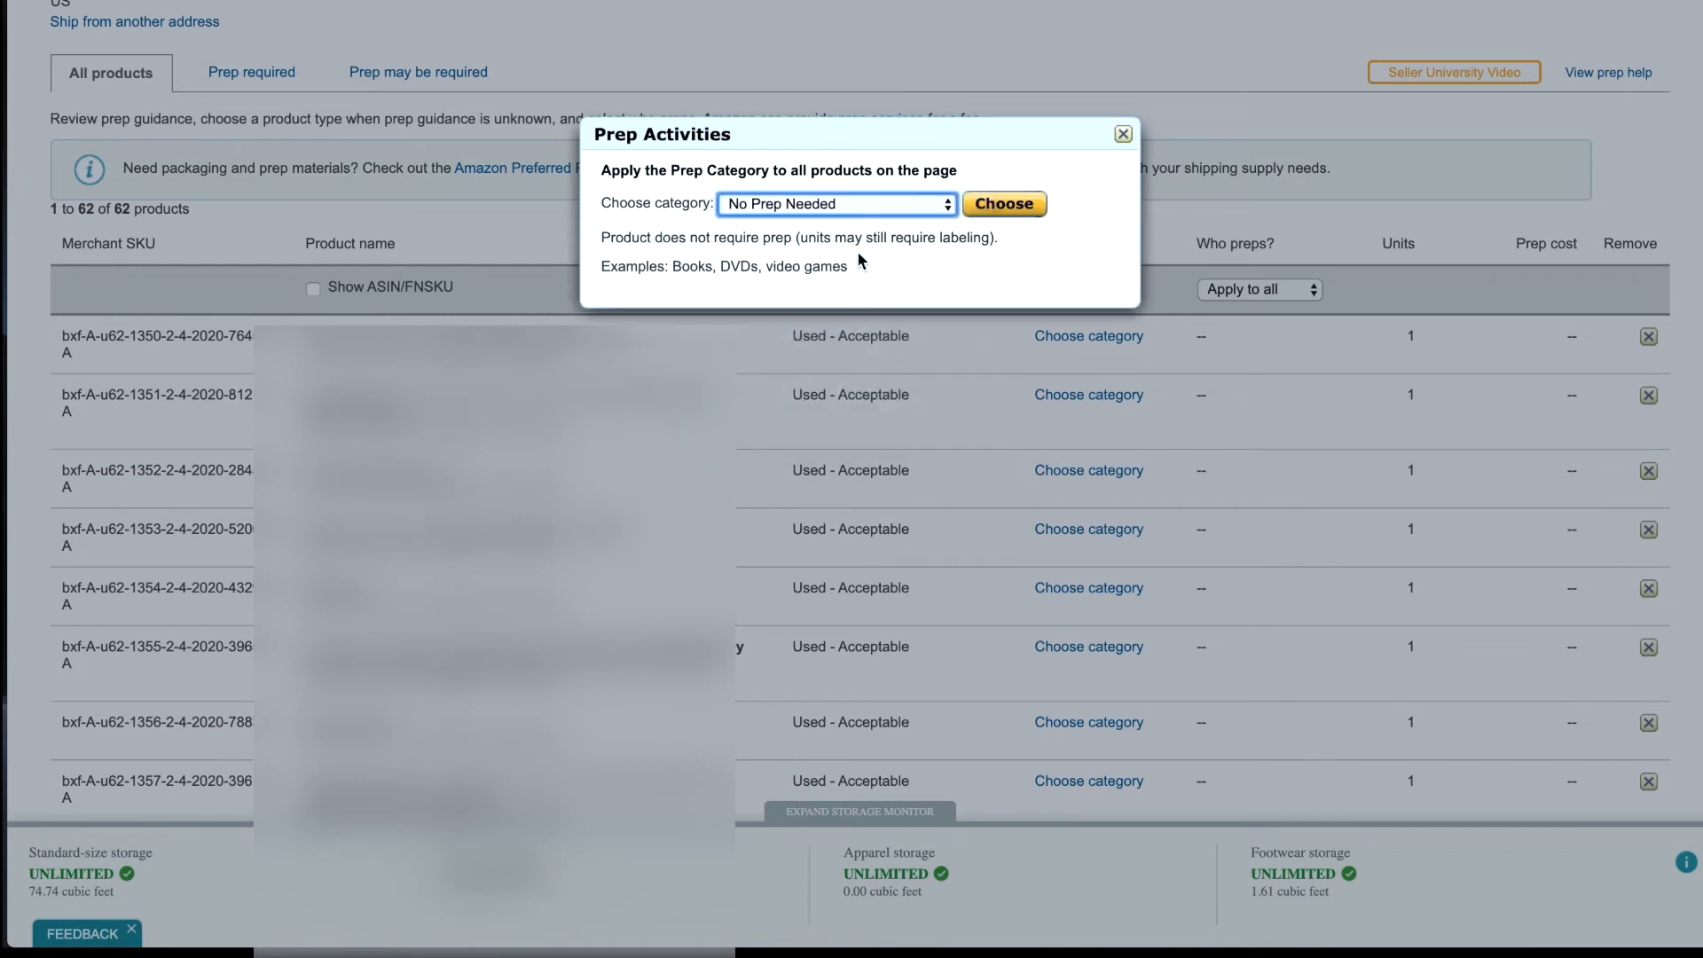
{"action": "left_click", "coordinate": [995, 205]}
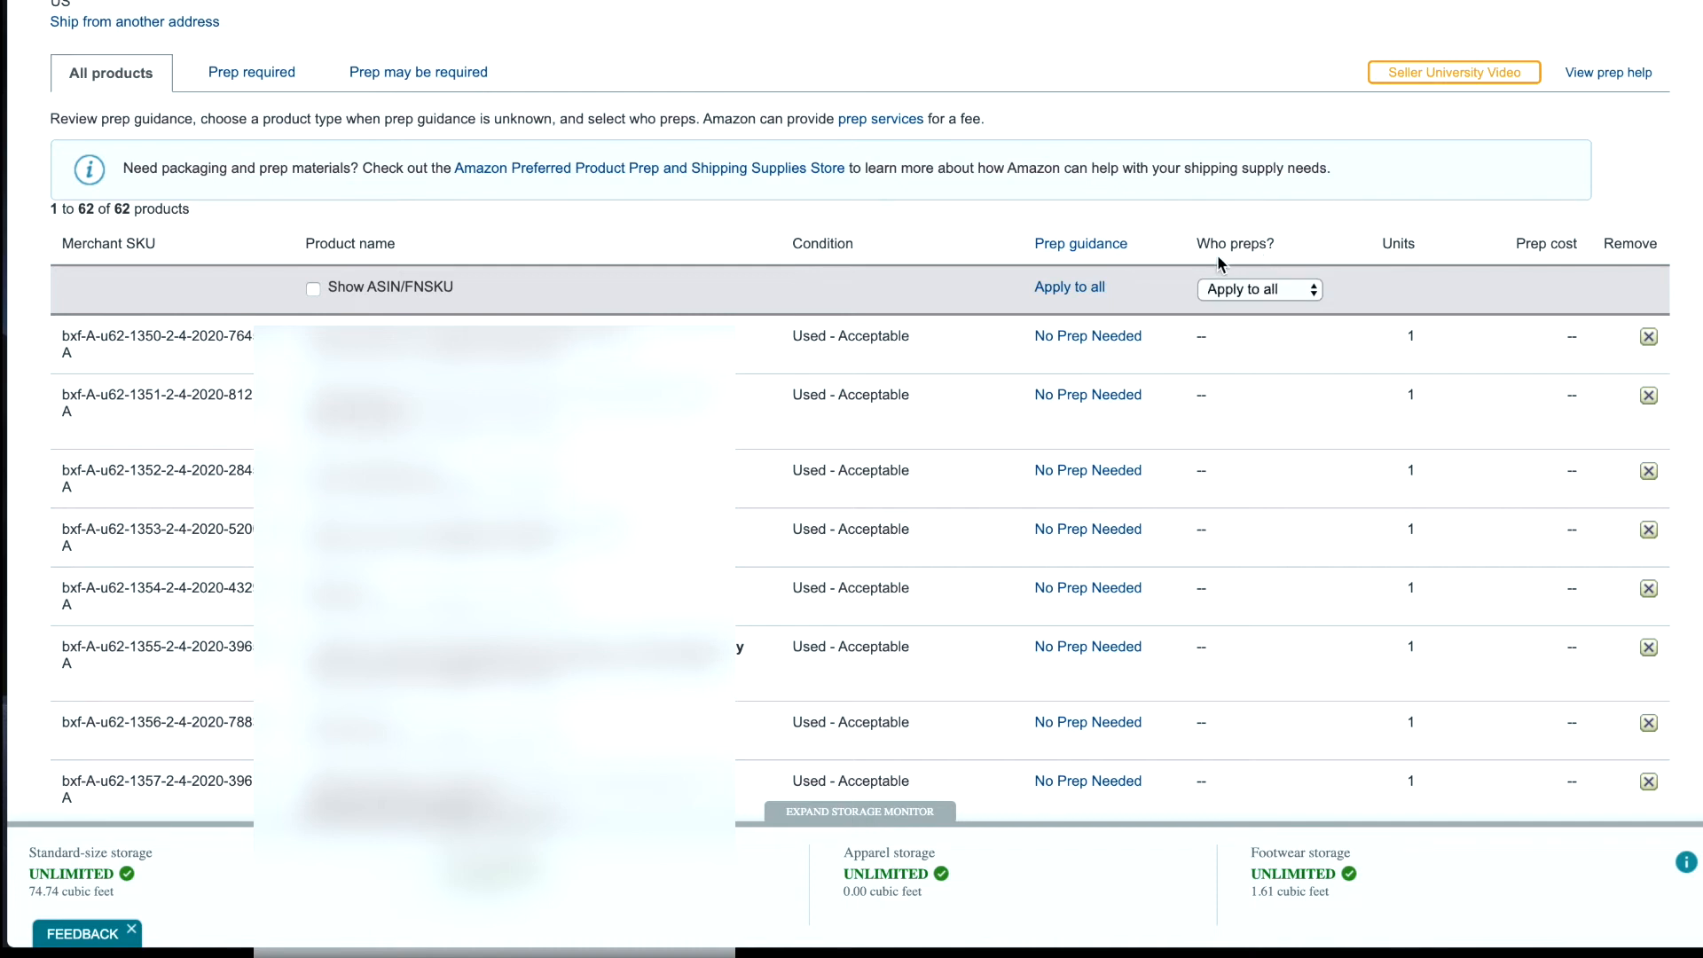
{"action": "left_click", "coordinate": [1291, 288]}
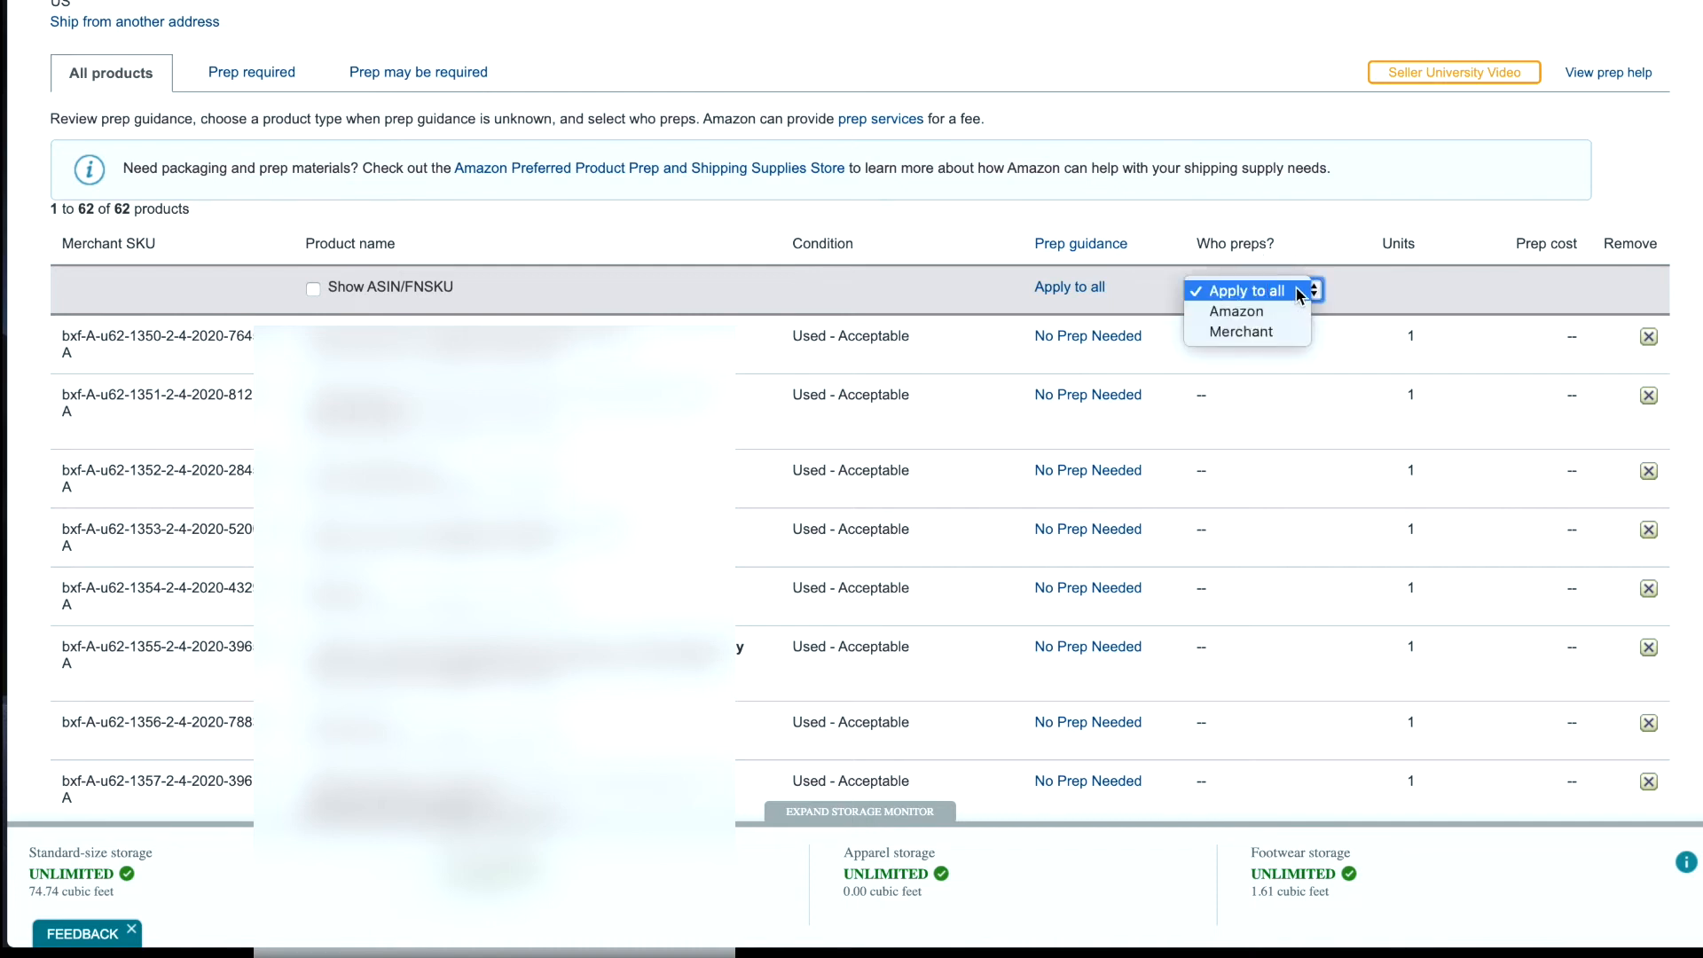
{"action": "left_click", "coordinate": [1280, 333]}
{"action": "scroll", "coordinate": [1387, 432], "scroll_direction": "down", "scroll_amount": 20}
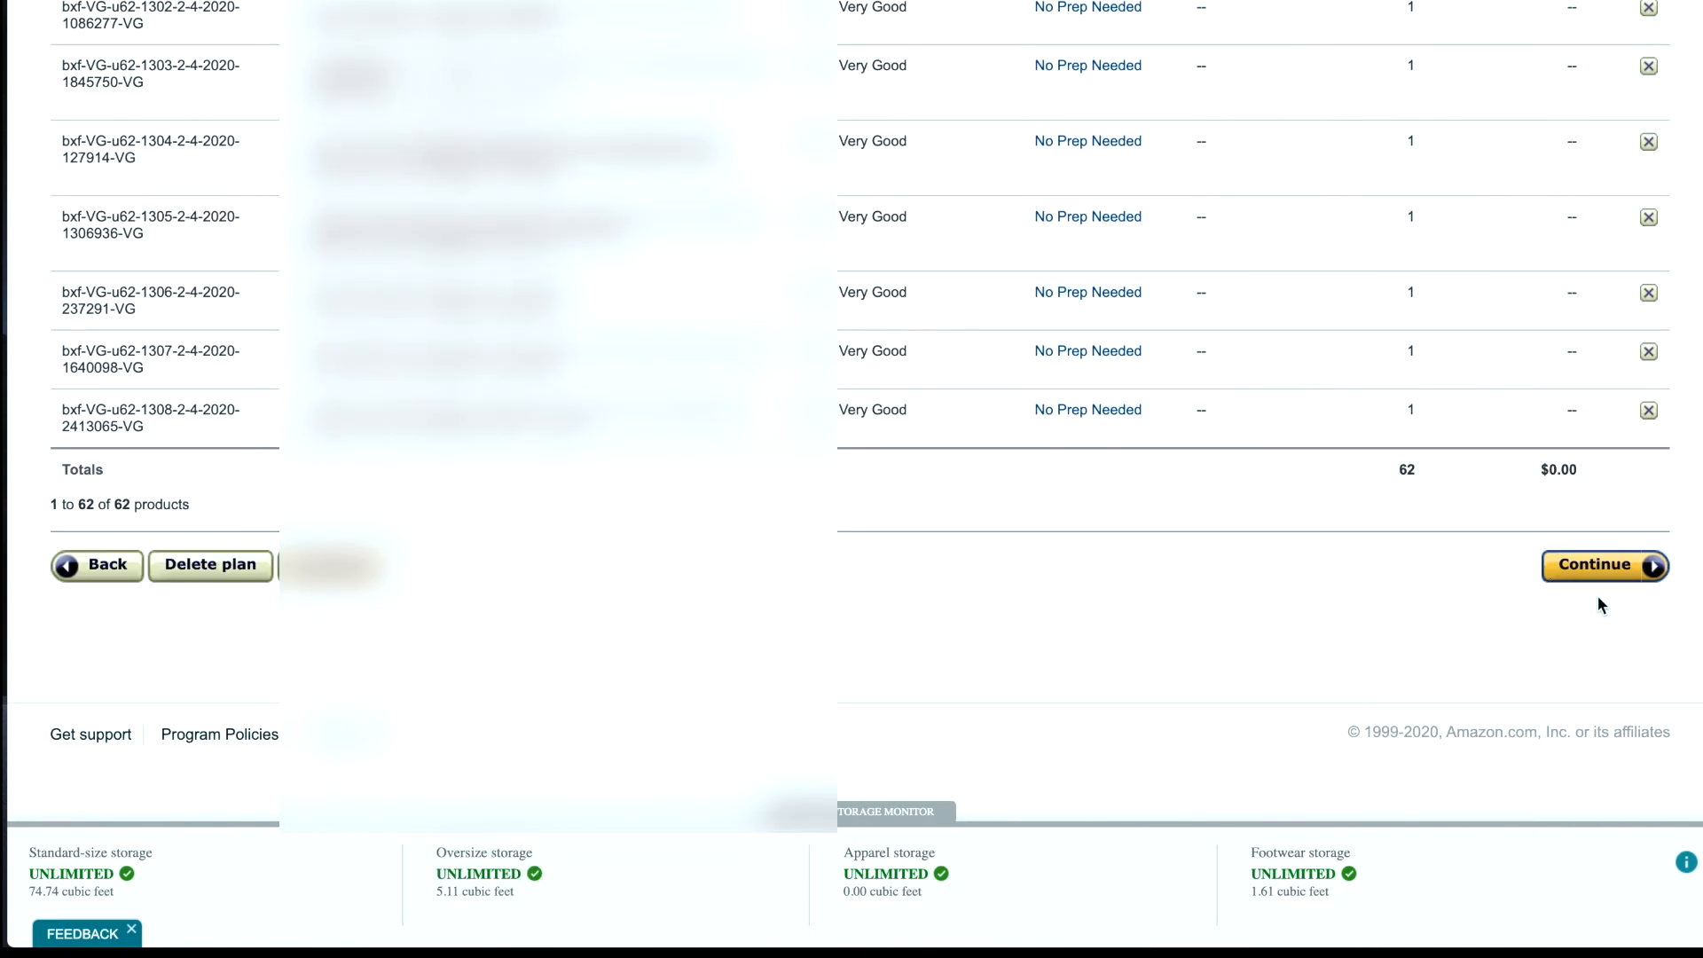
{"action": "left_click", "coordinate": [1607, 576]}
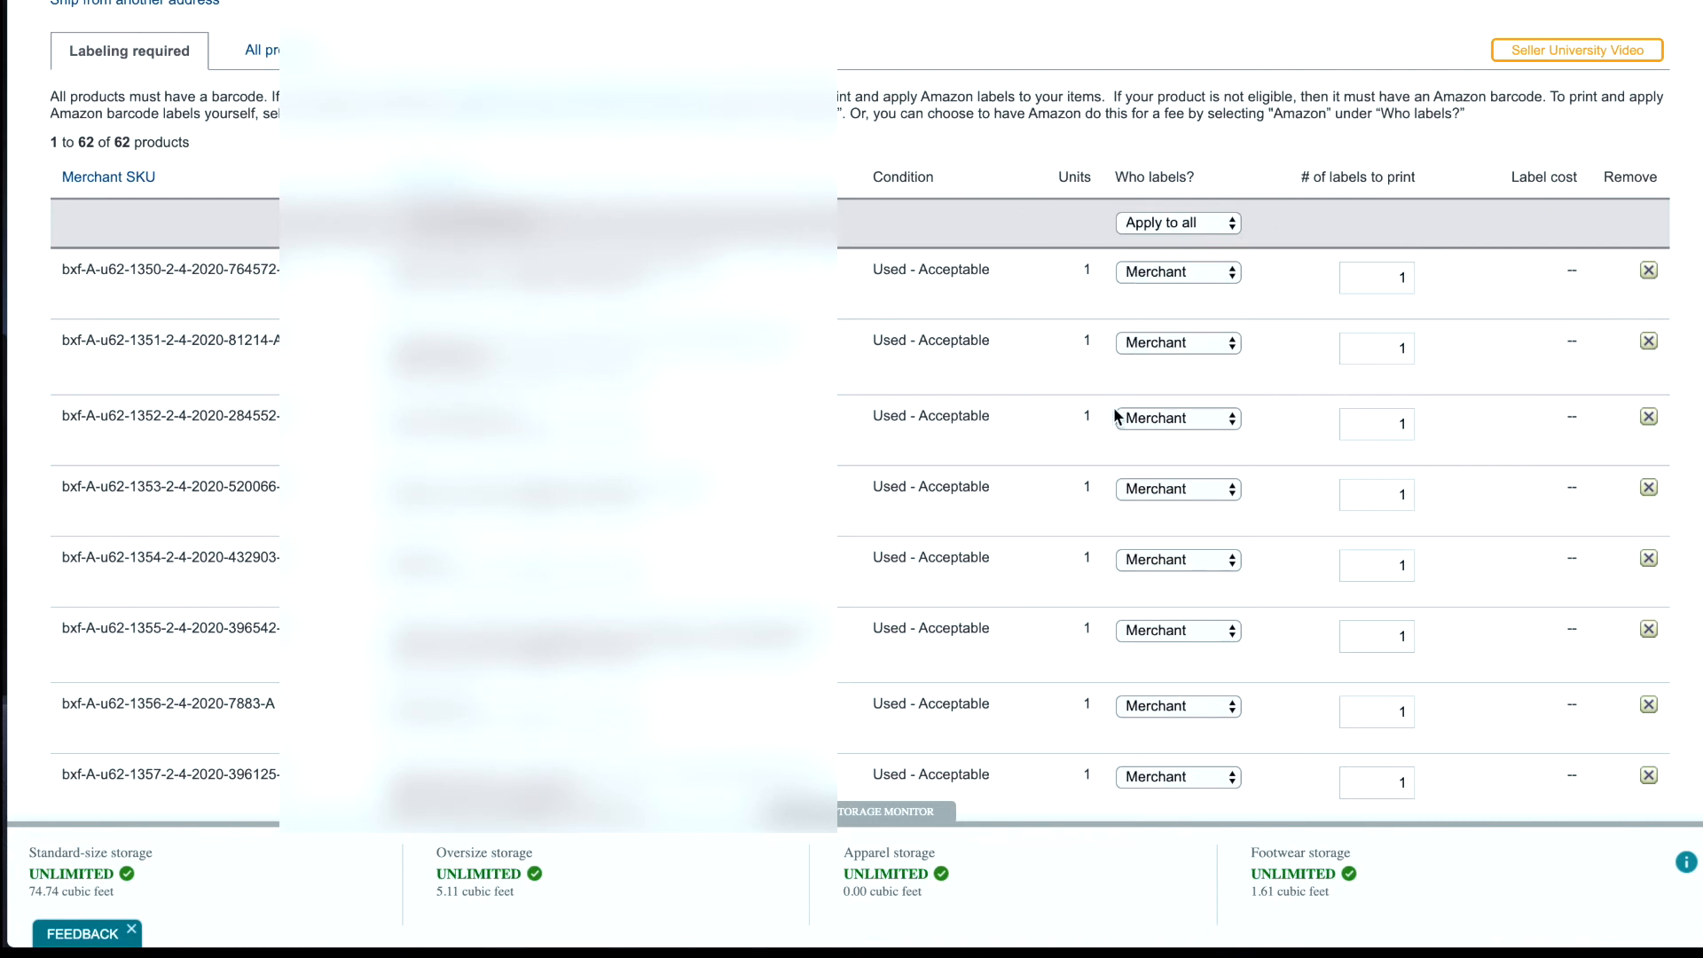
Keep merchant labeling for all products, approve the new shipment and open it for preparation
{"action": "scroll", "coordinate": [1105, 429], "scroll_direction": "down", "scroll_amount": 20}
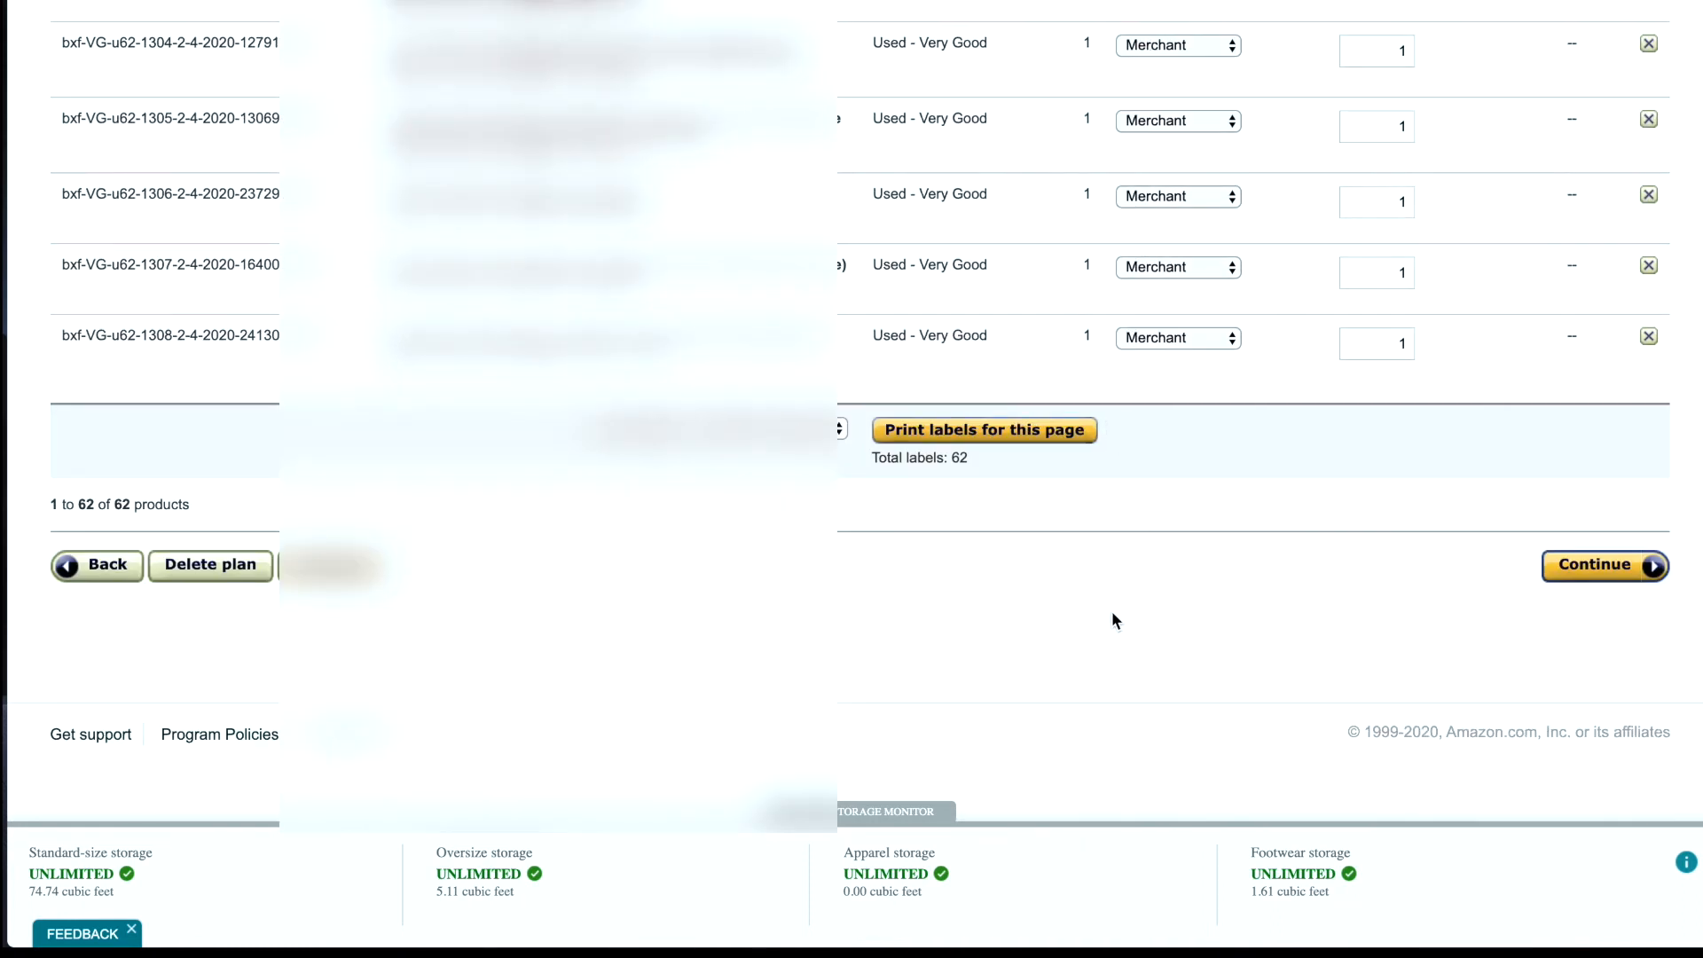
{"action": "scroll", "coordinate": [1045, 480], "scroll_direction": "up", "scroll_amount": 20}
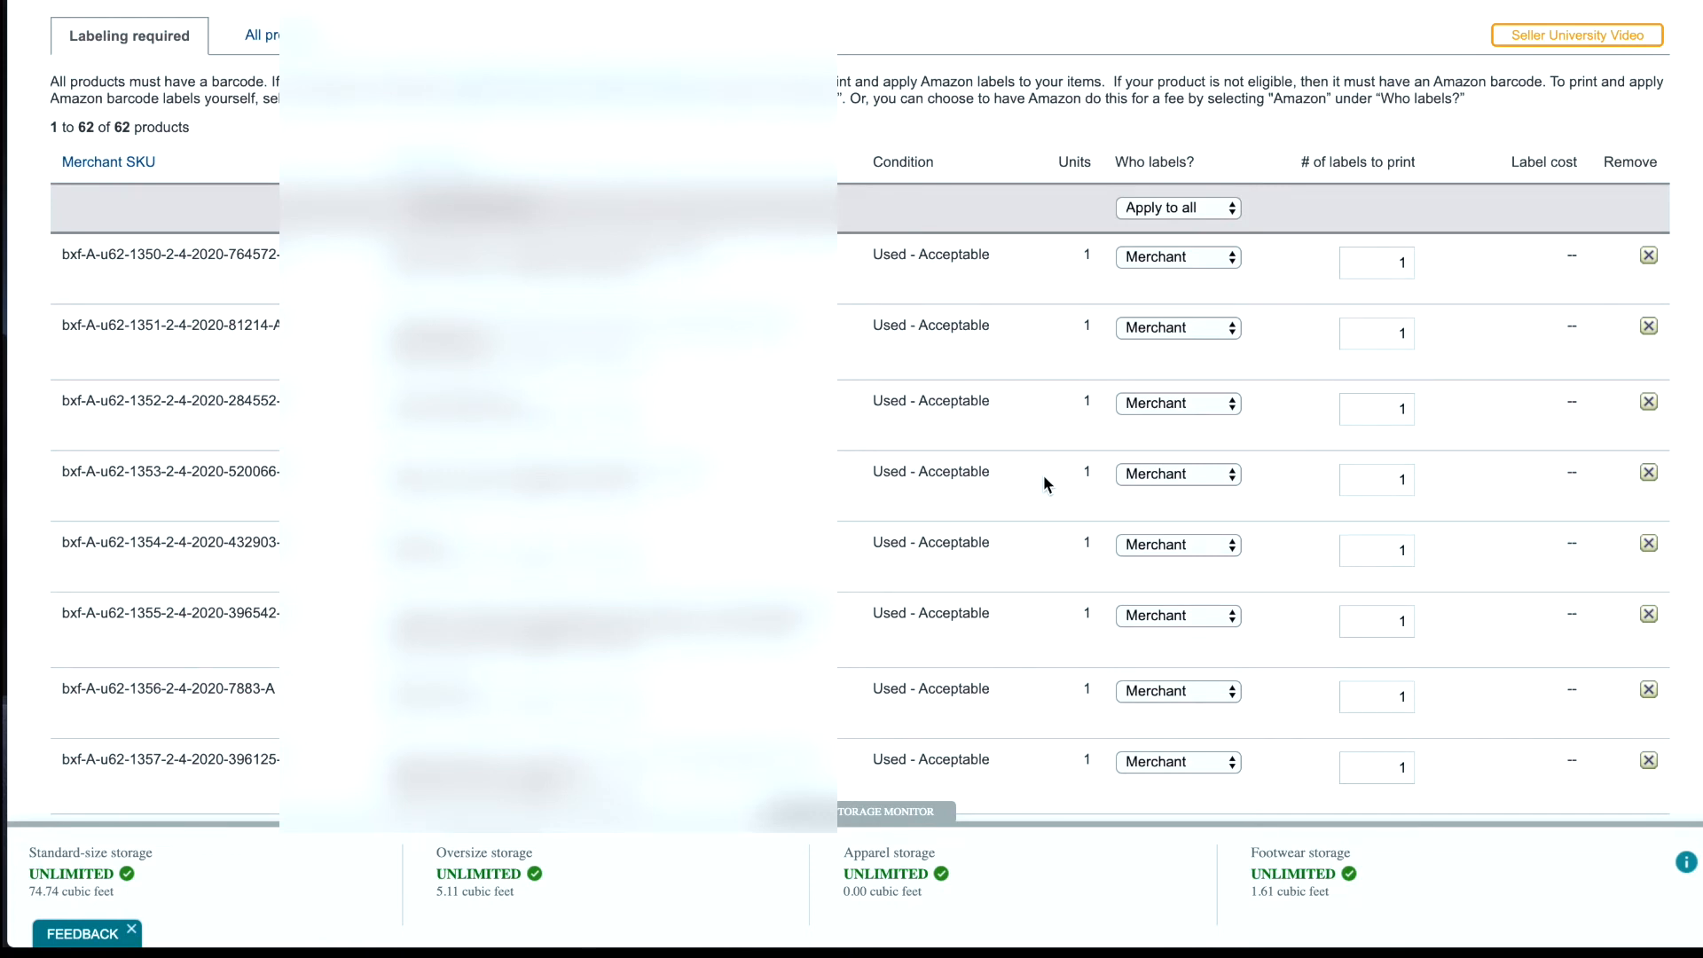
{"action": "scroll", "coordinate": [1045, 475], "scroll_direction": "down", "scroll_amount": 20}
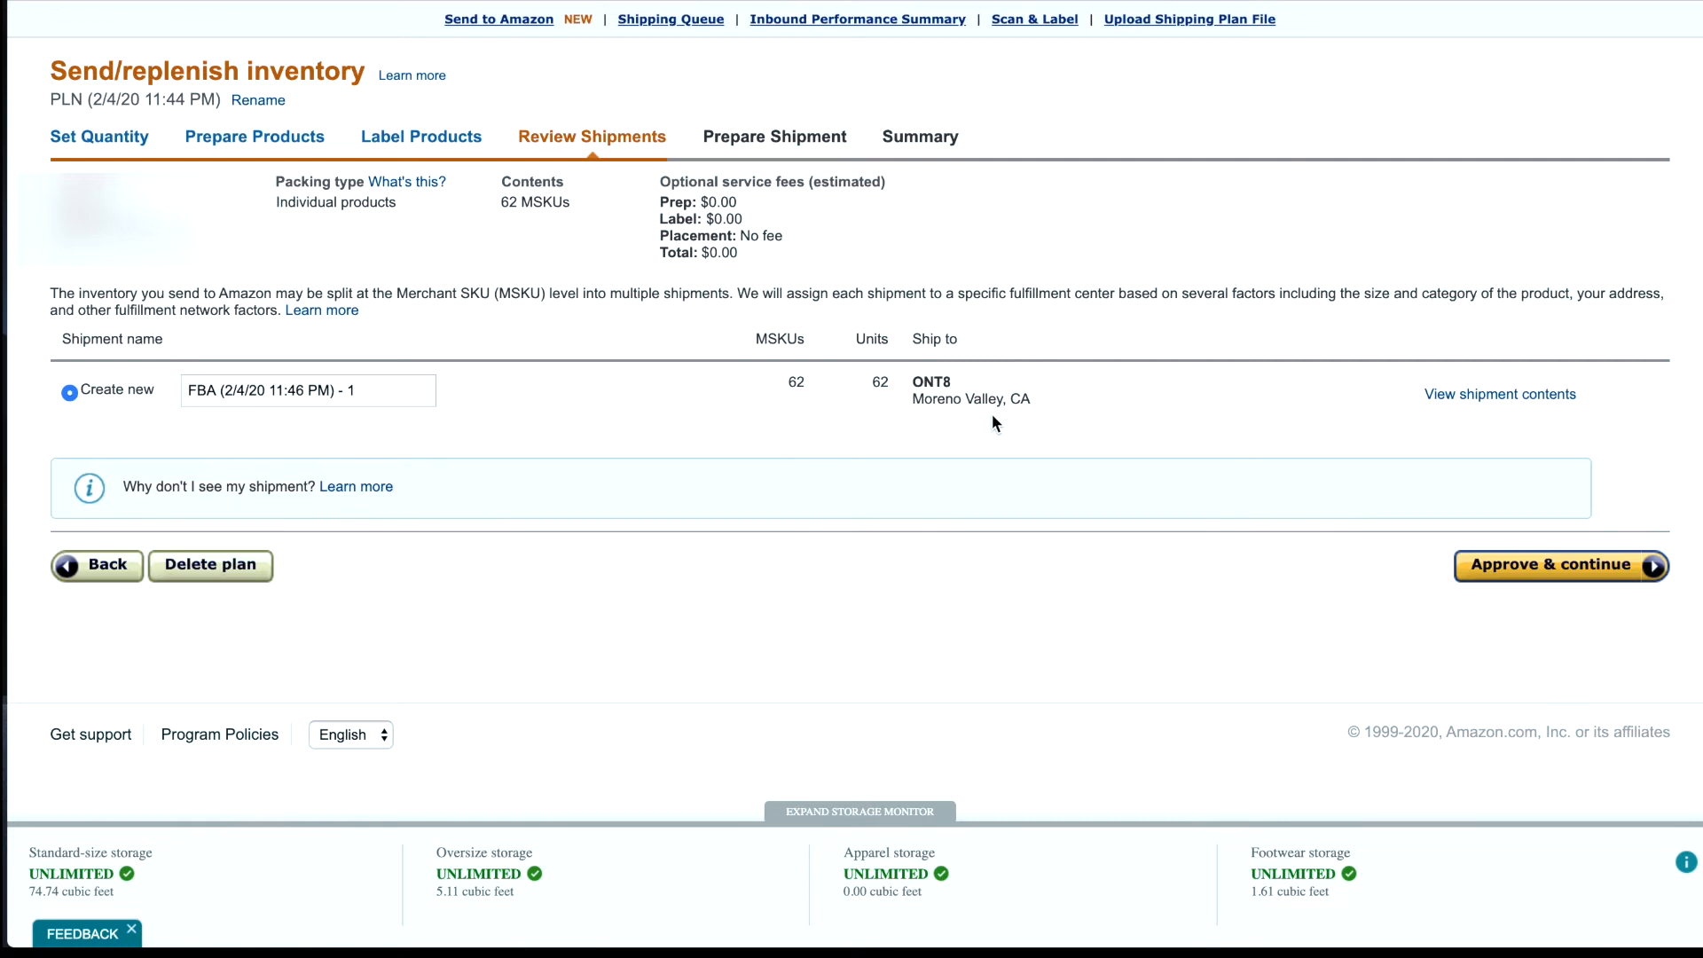
{"action": "left_click", "coordinate": [1558, 575]}
{"action": "left_click", "coordinate": [1576, 425]}
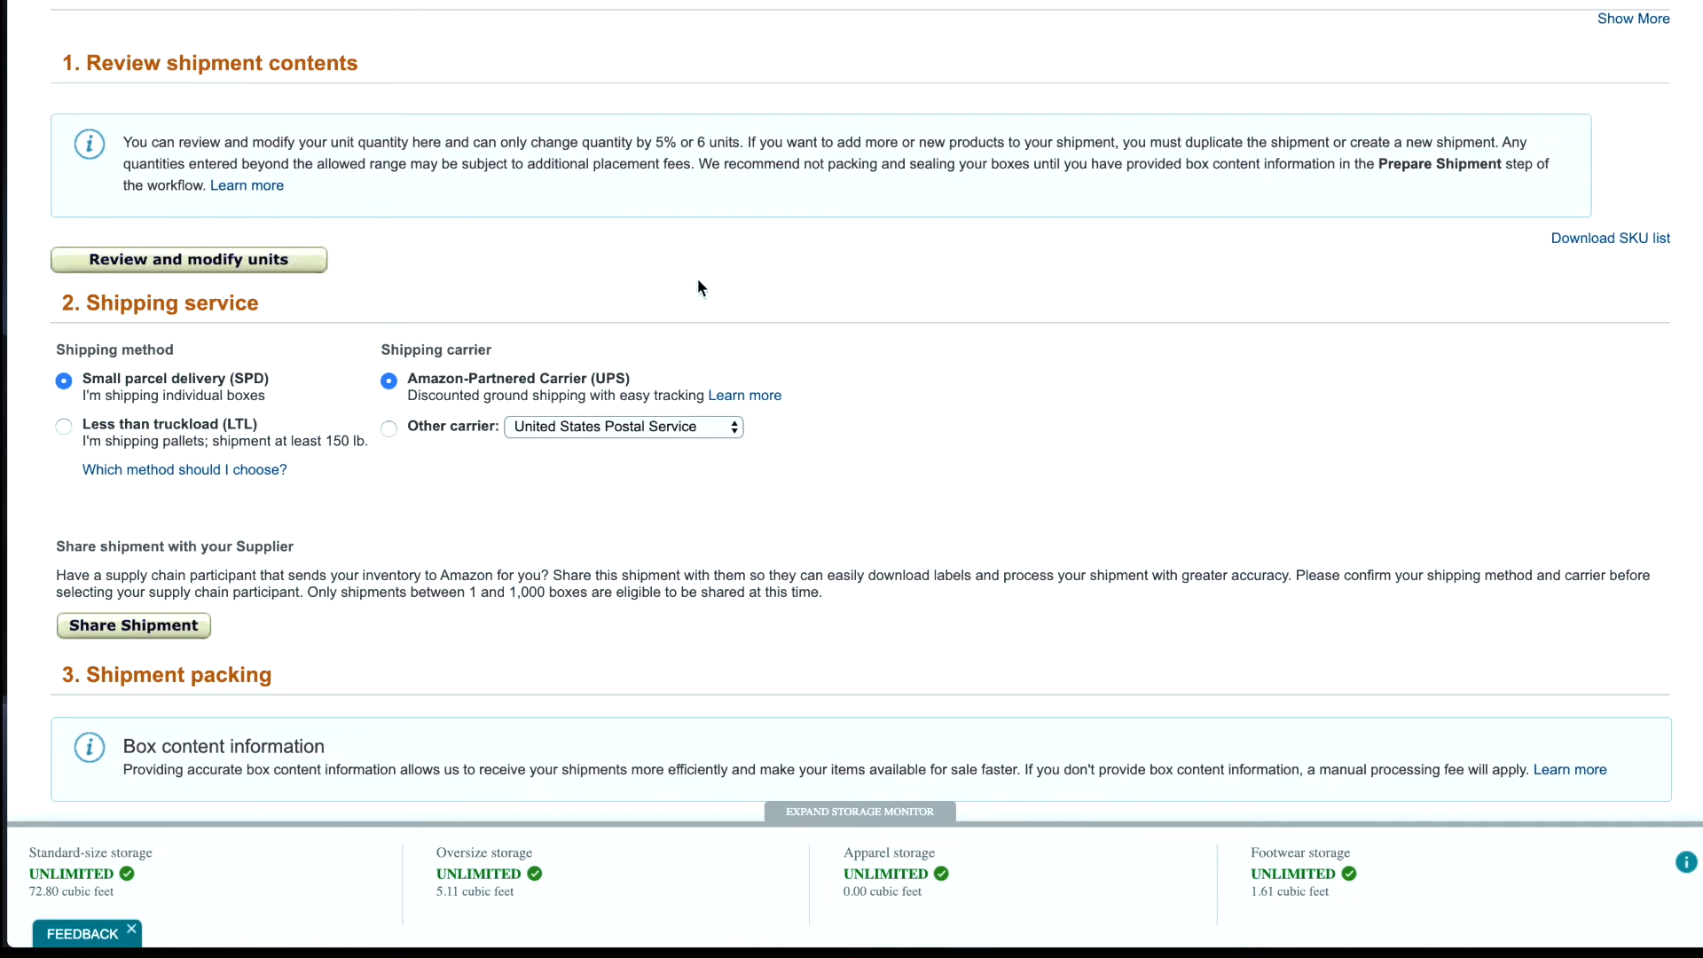
Keep small parcel delivery with the Amazon-partnered carrier and set the shipment packing to more than one SKU per box
{"action": "scroll", "coordinate": [1115, 408], "scroll_direction": "down", "scroll_amount": 1}
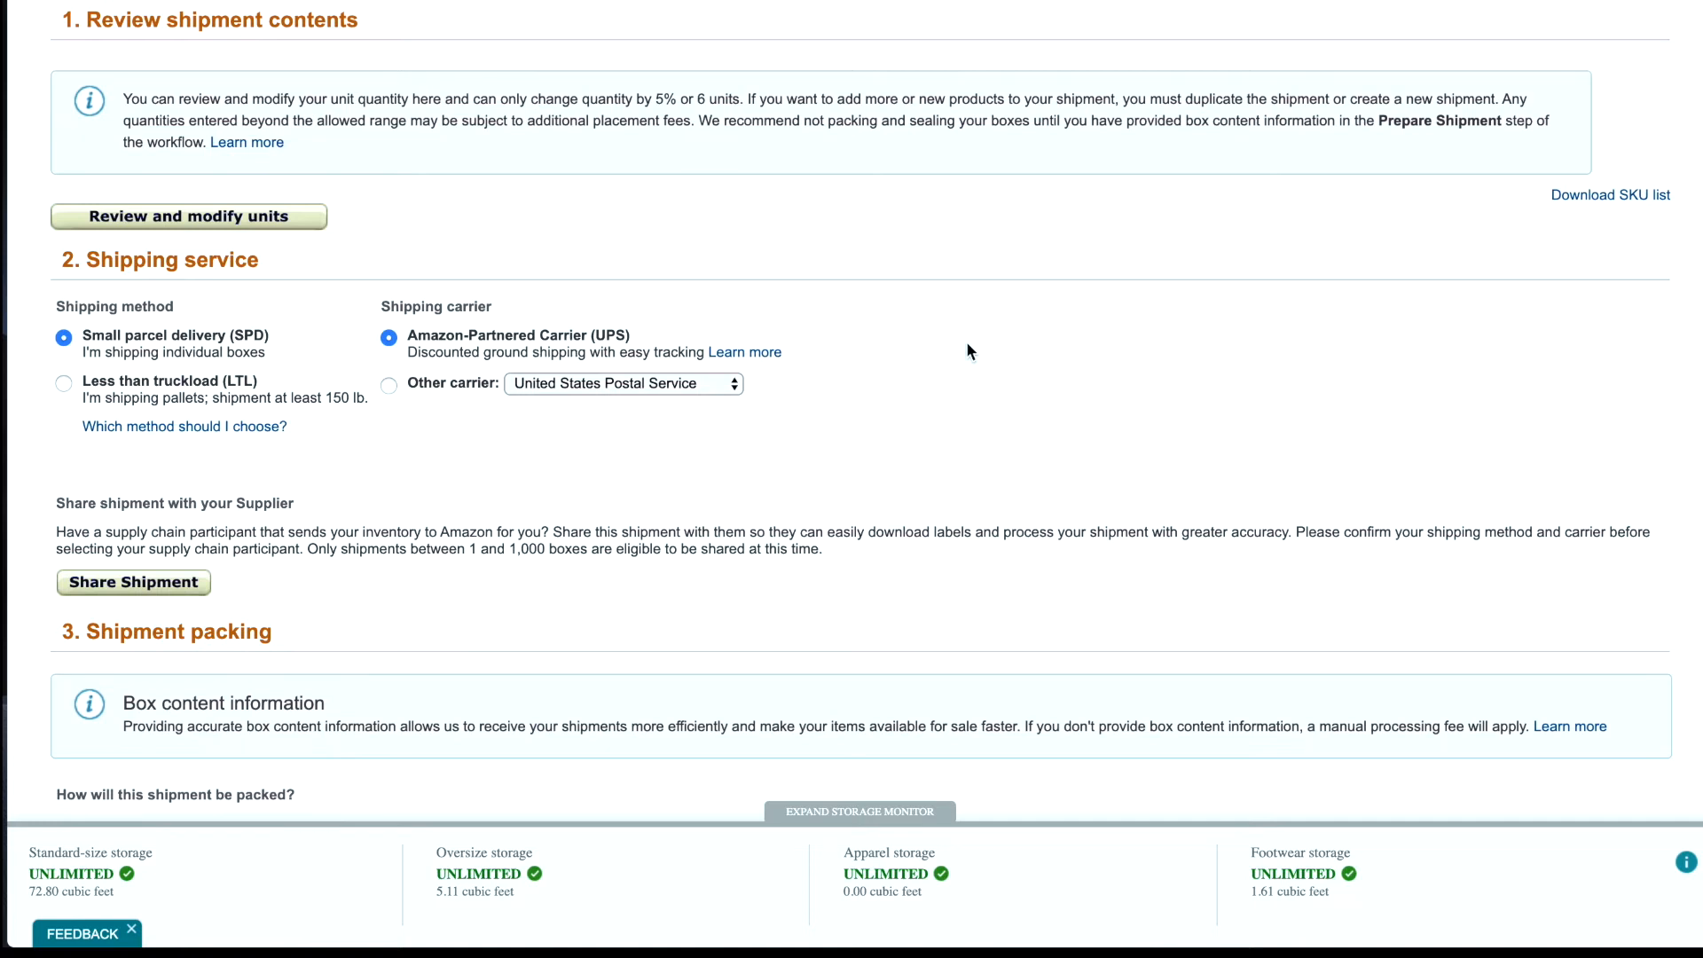
{"action": "scroll", "coordinate": [620, 497], "scroll_direction": "down", "scroll_amount": 3}
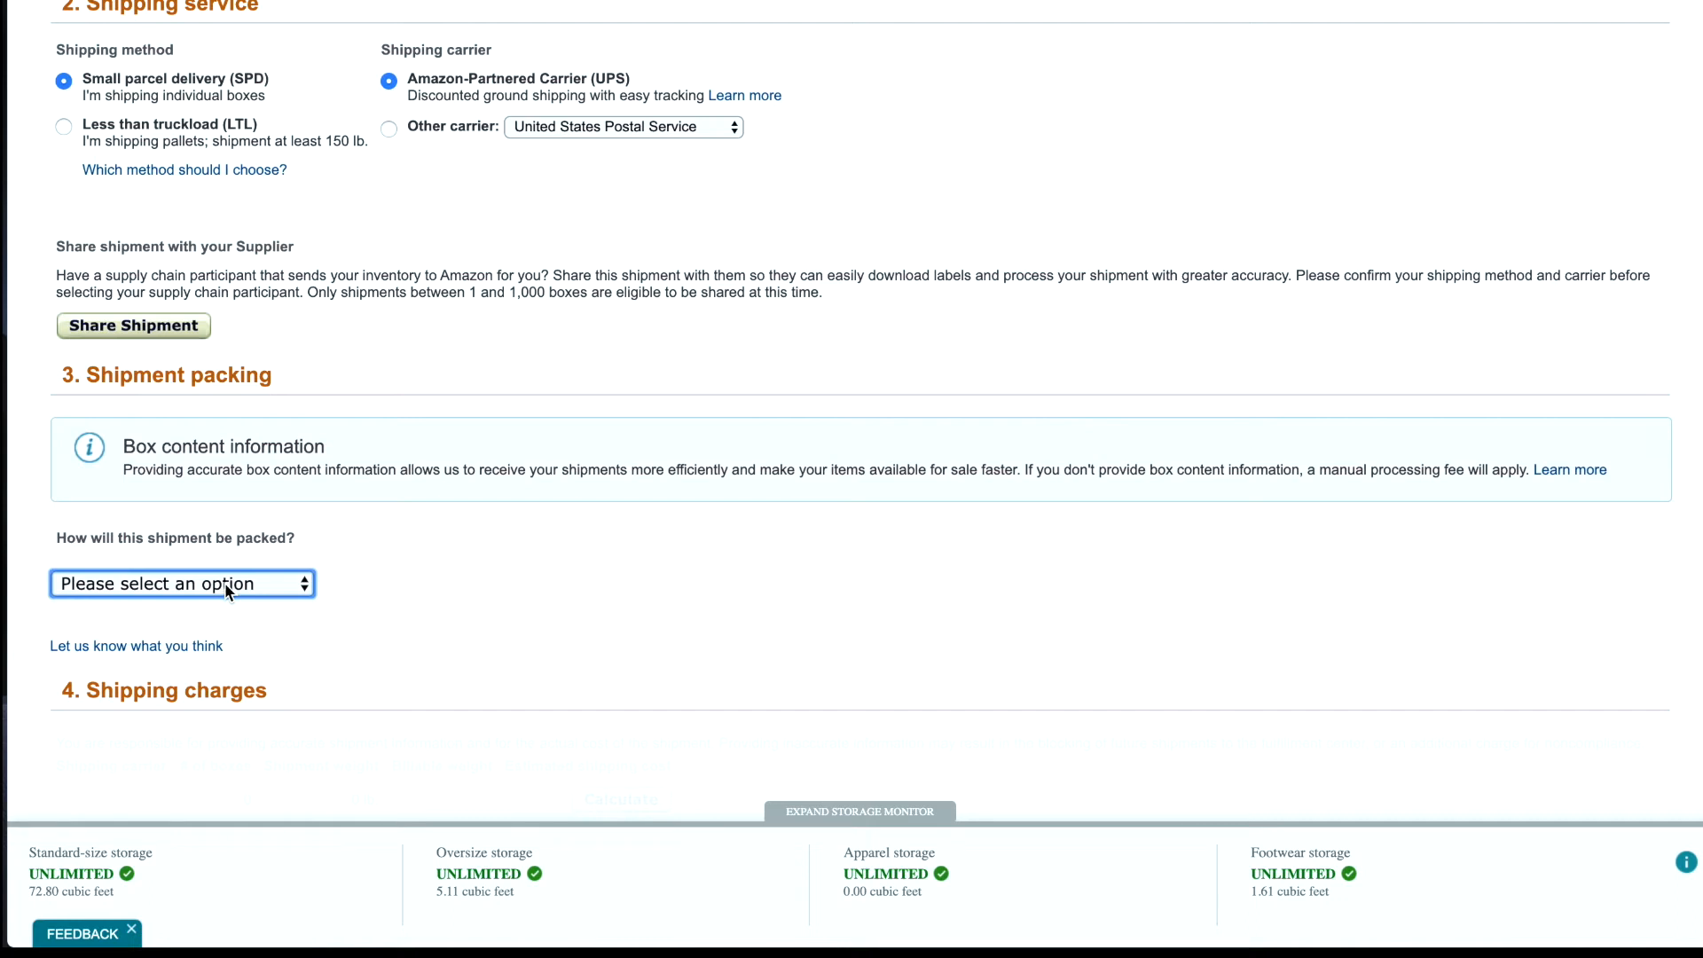
{"action": "left_click", "coordinate": [225, 583]}
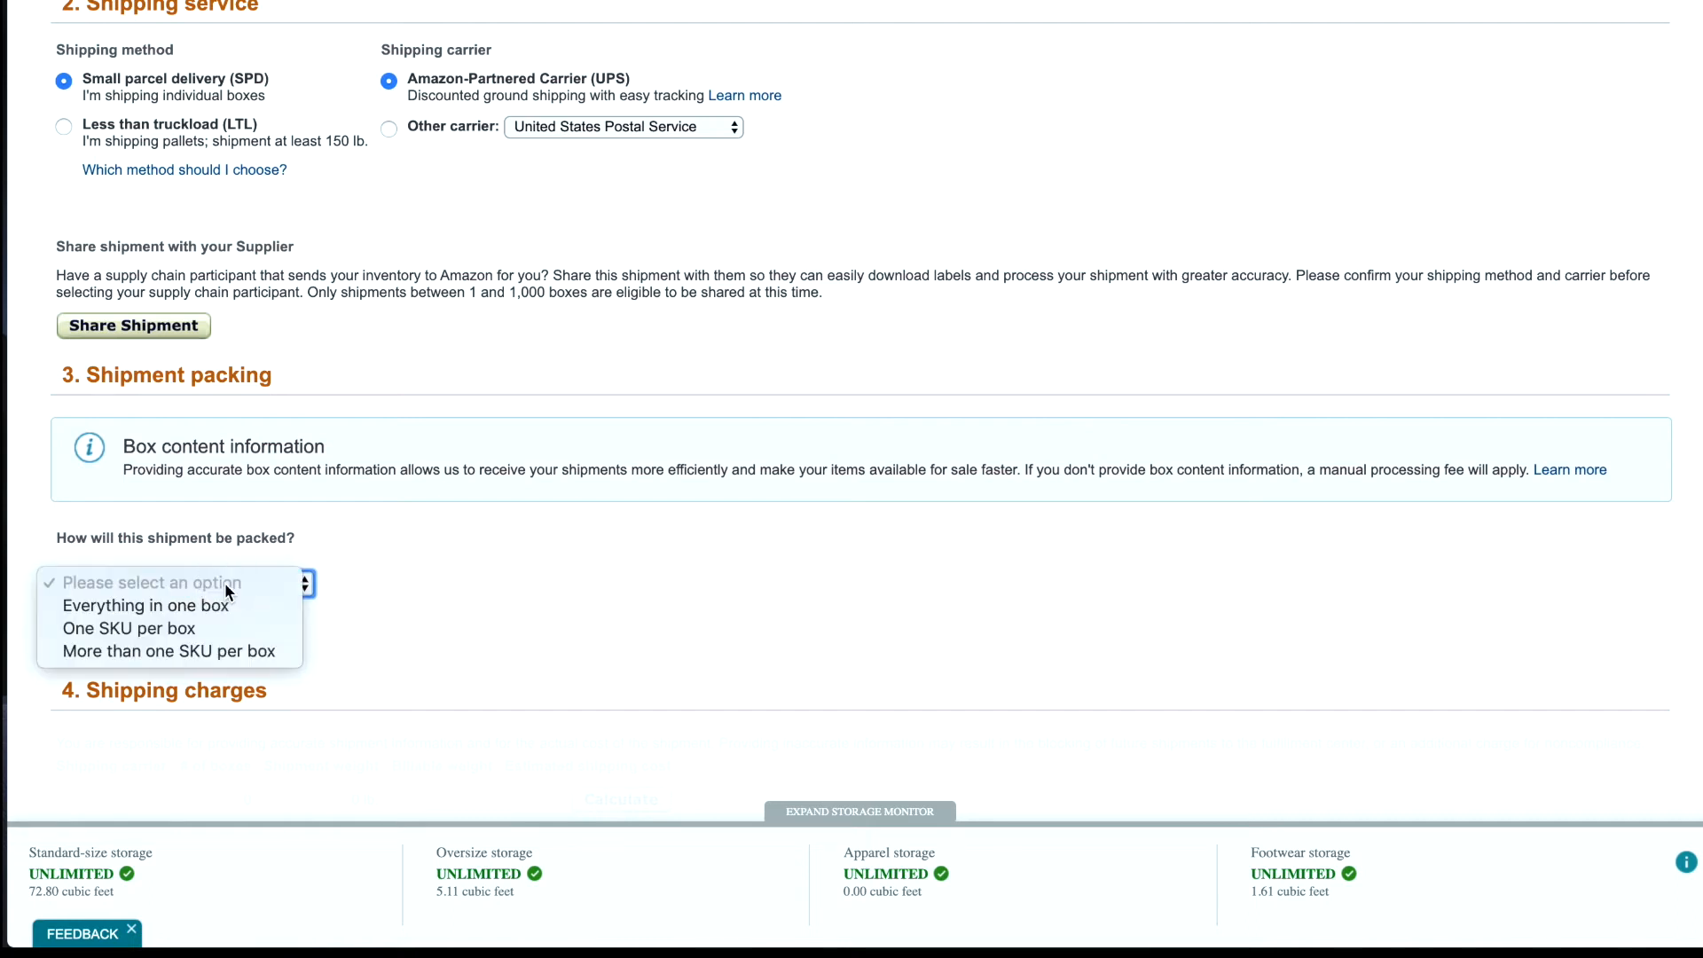
{"action": "left_click", "coordinate": [227, 653]}
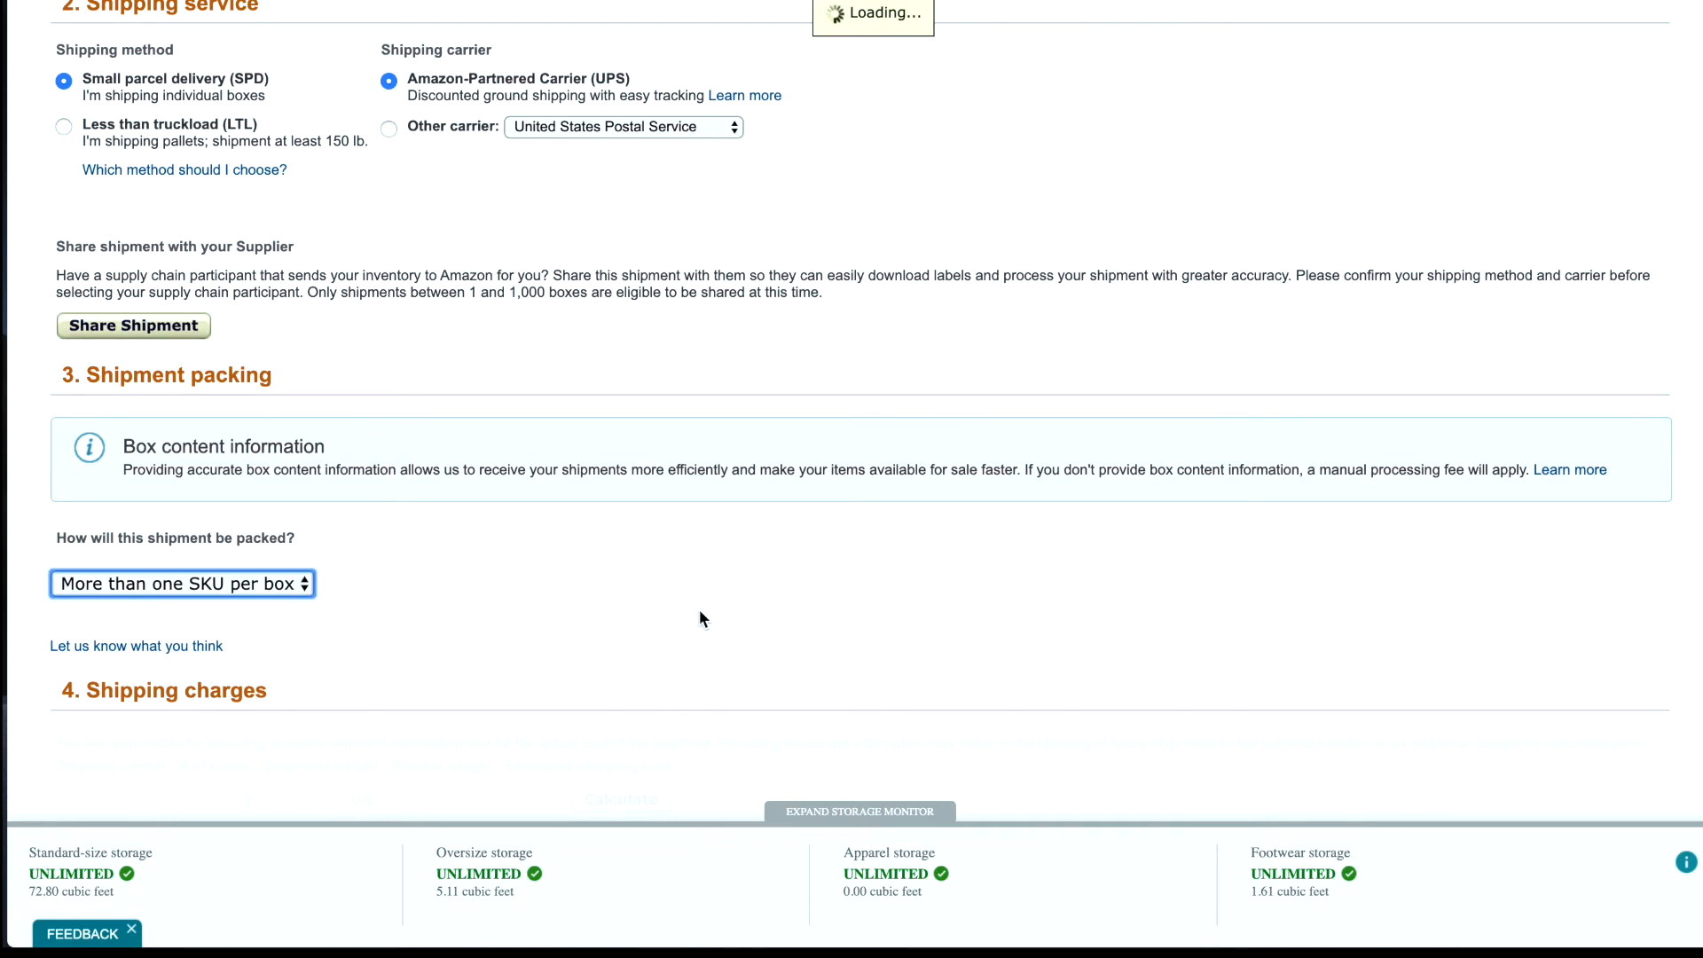
Generate a pack list template in tab-delimited (.tsv) format for 2 boxes
{"action": "scroll", "coordinate": [566, 325], "scroll_direction": "down", "scroll_amount": 5}
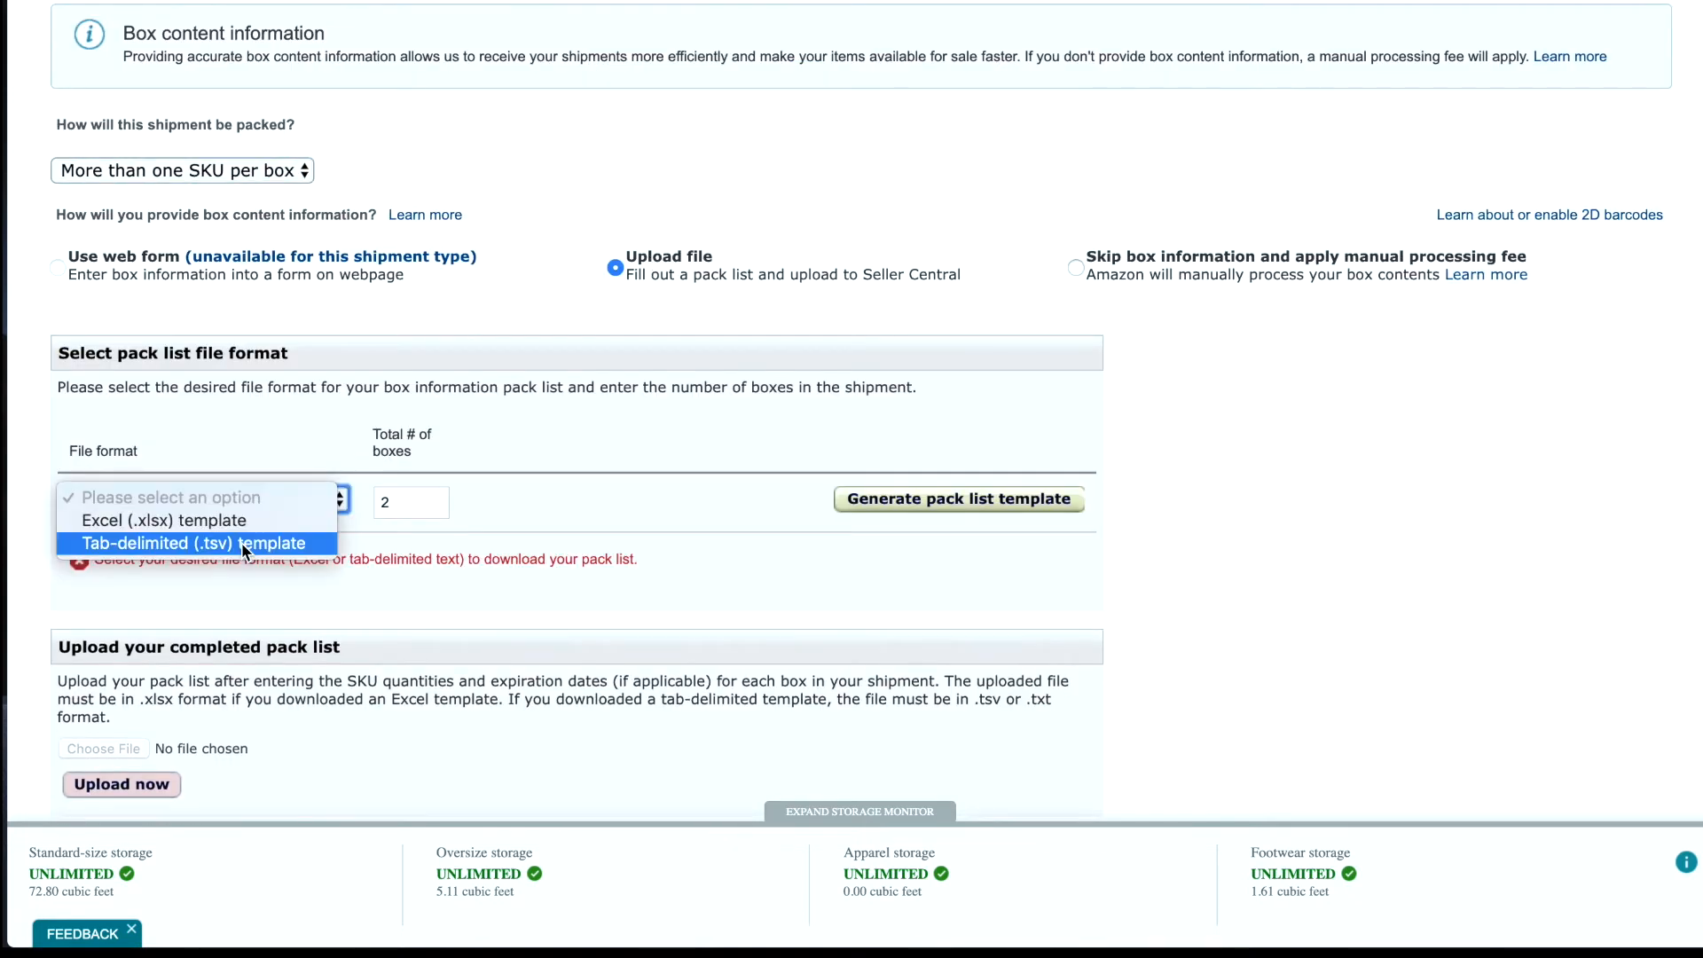
{"action": "left_click", "coordinate": [241, 543]}
{"action": "double_click", "coordinate": [391, 509]}
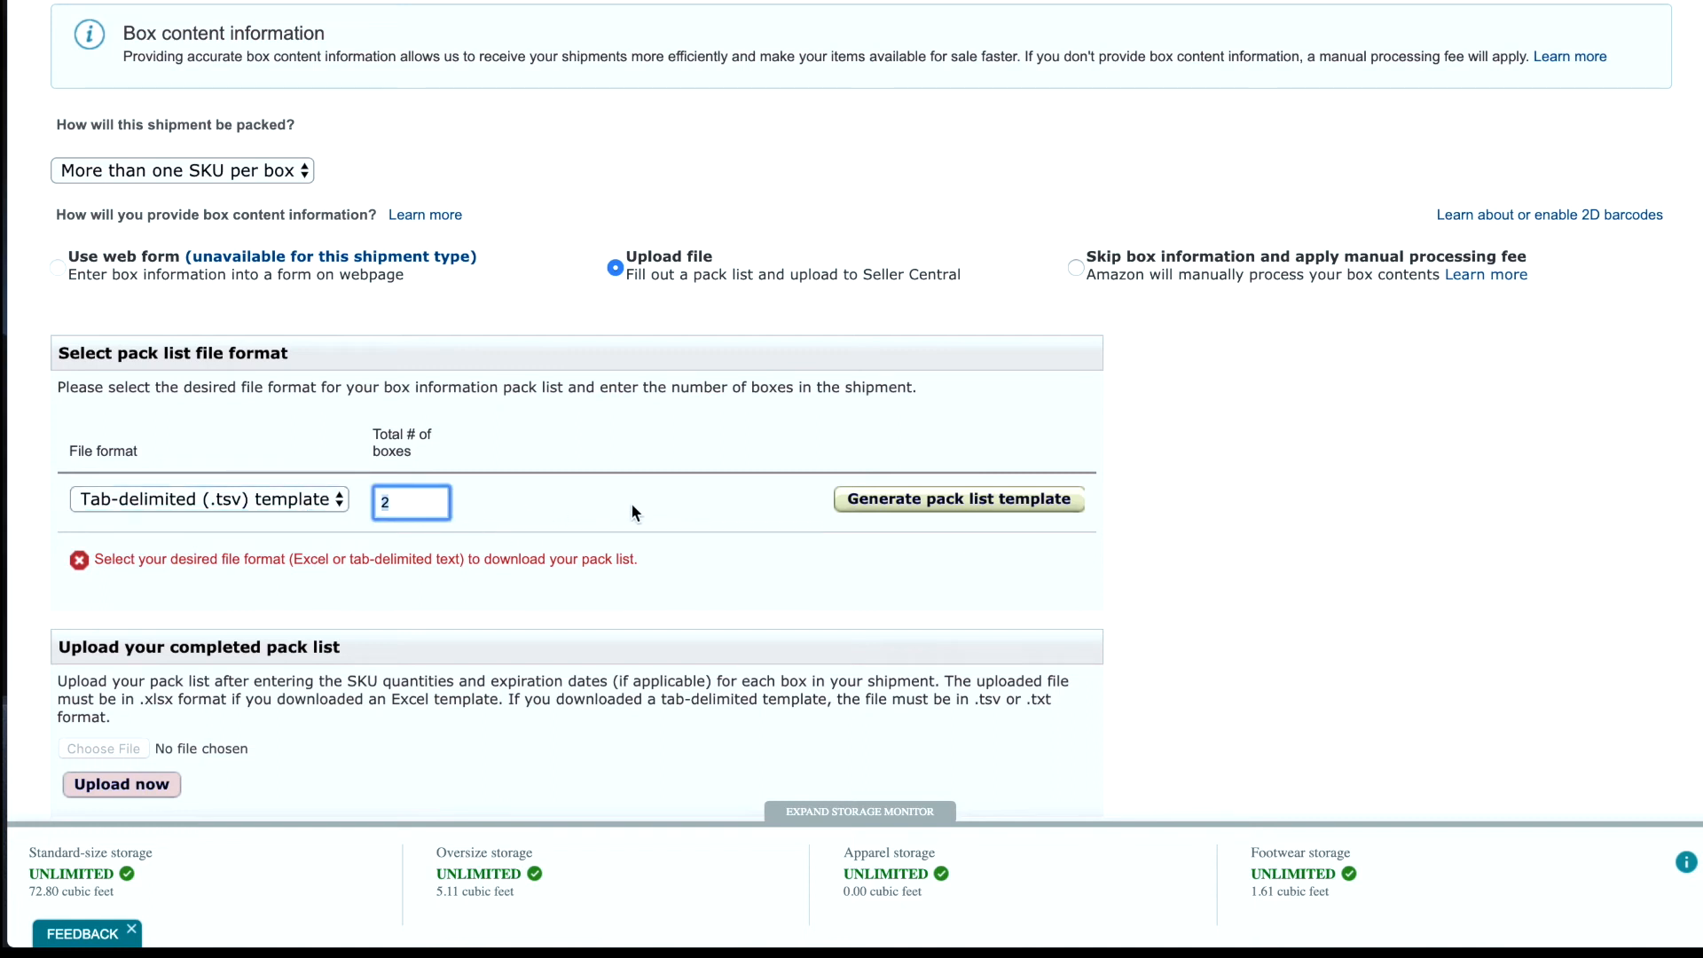
{"action": "left_click", "coordinate": [866, 514]}
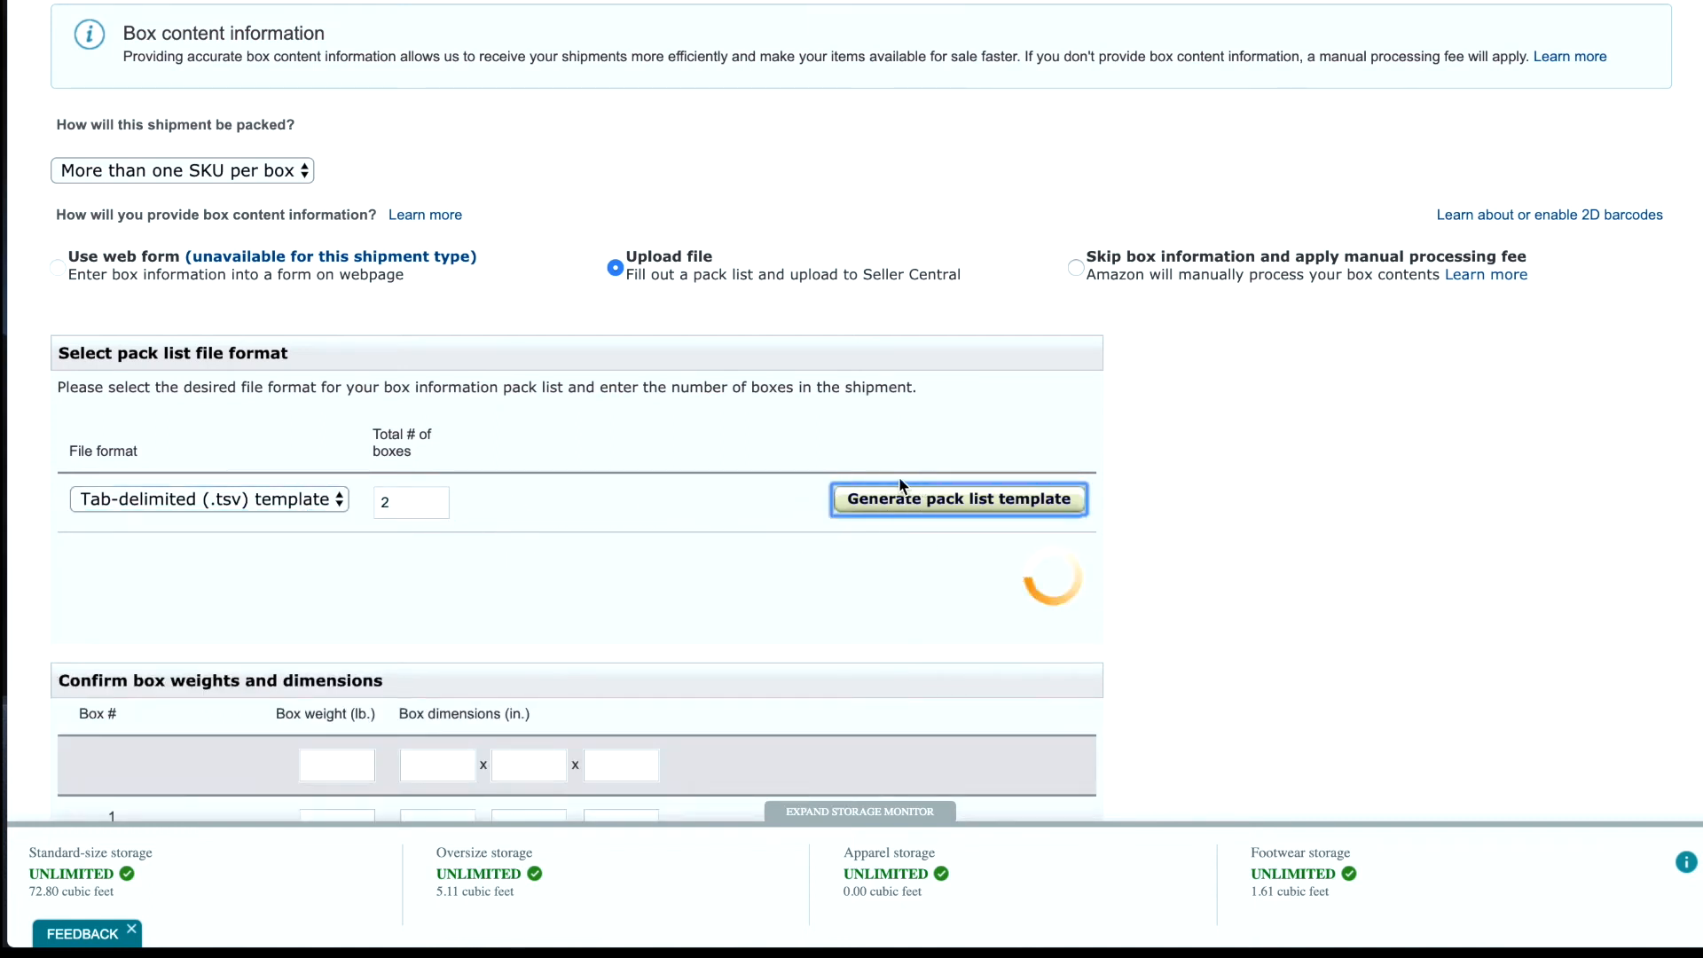
{"action": "scroll", "coordinate": [752, 417], "scroll_direction": "down", "scroll_amount": 4}
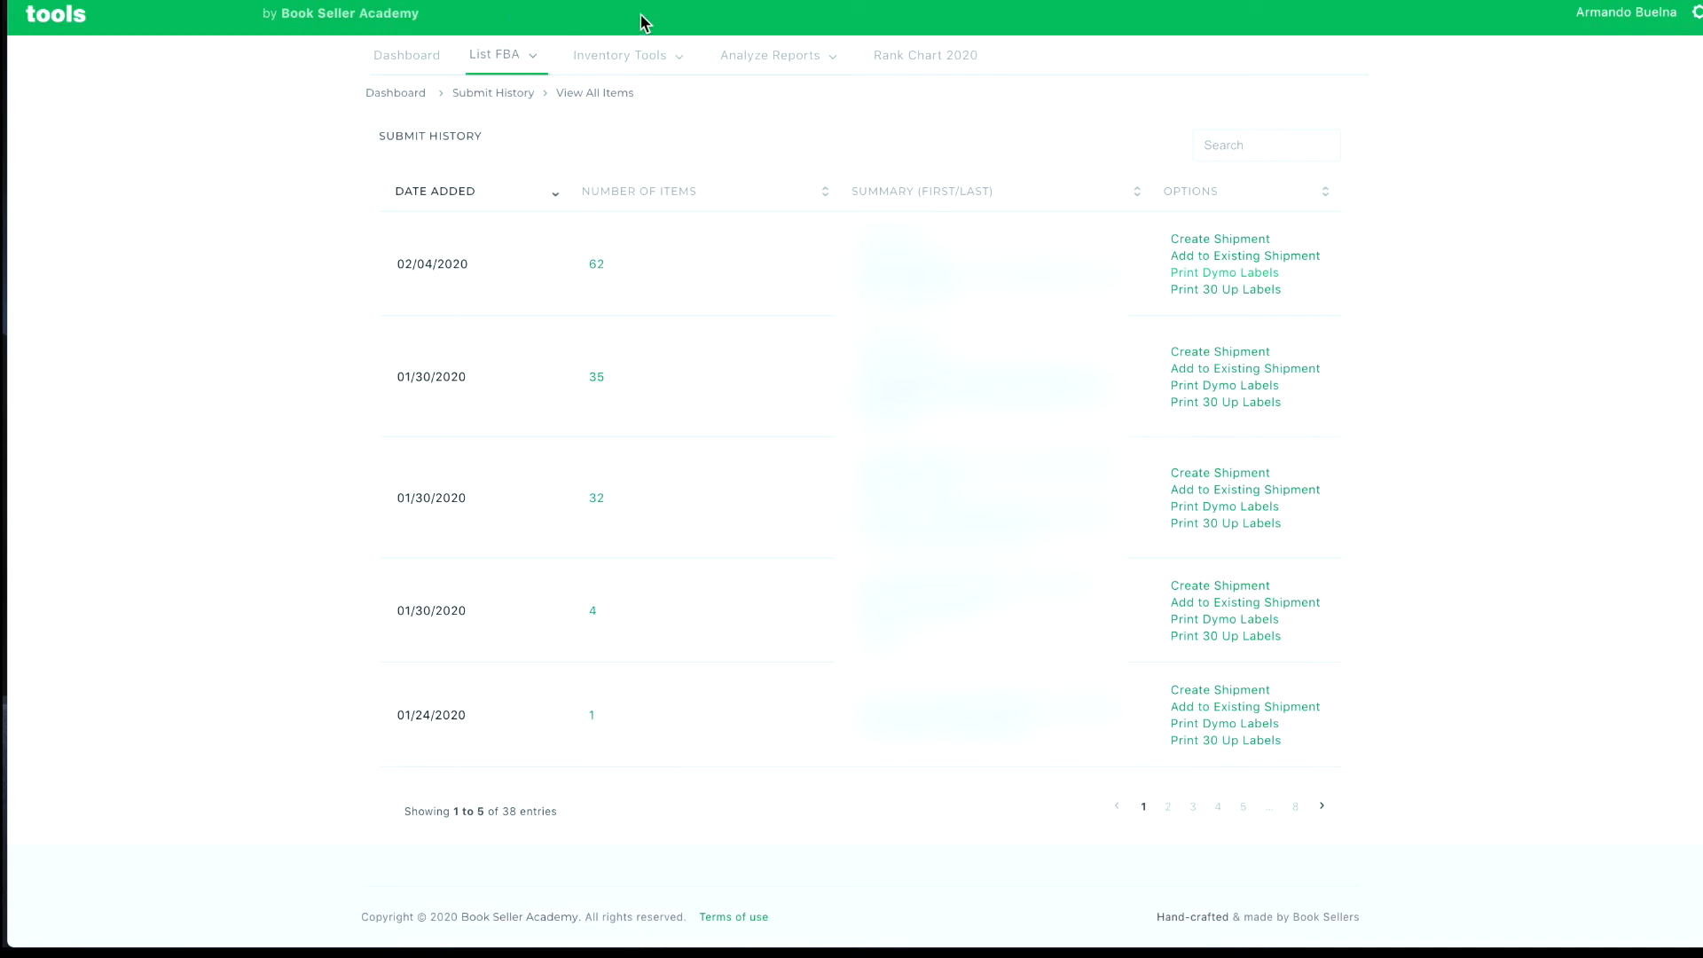
Switch to the Book Seller Academy tools and start a Box Content session for shipping plan ID FBA15KVQT9WM
{"action": "left_click", "coordinate": [523, 59]}
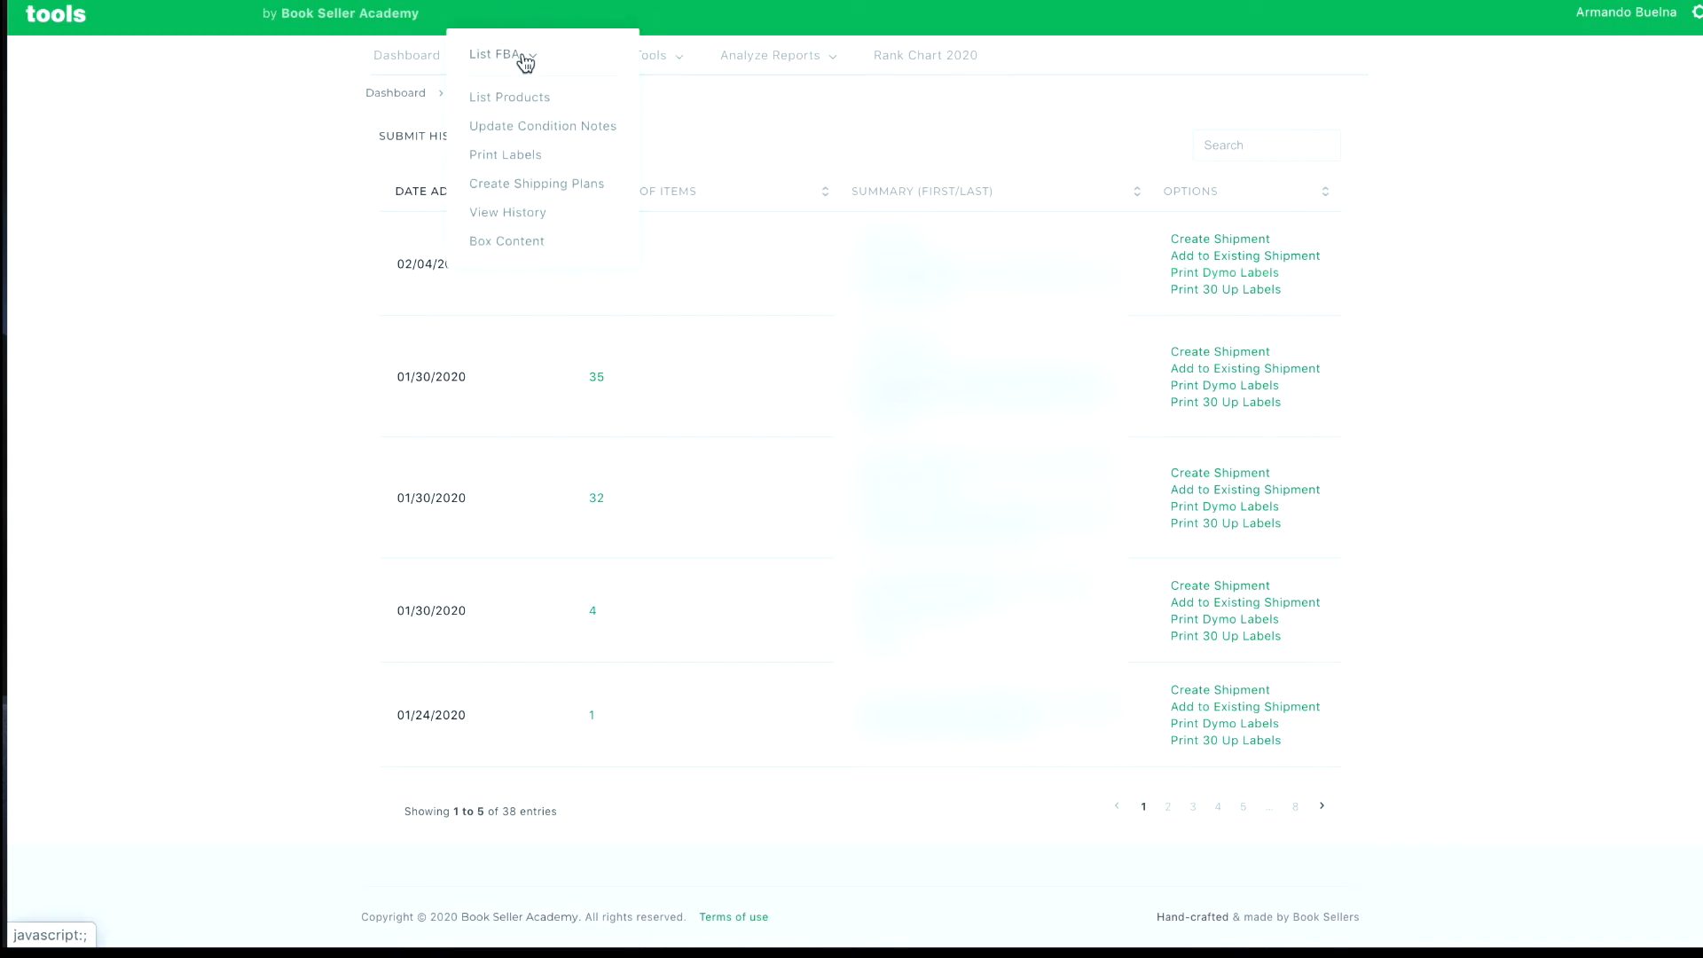
{"action": "left_click", "coordinate": [505, 244]}
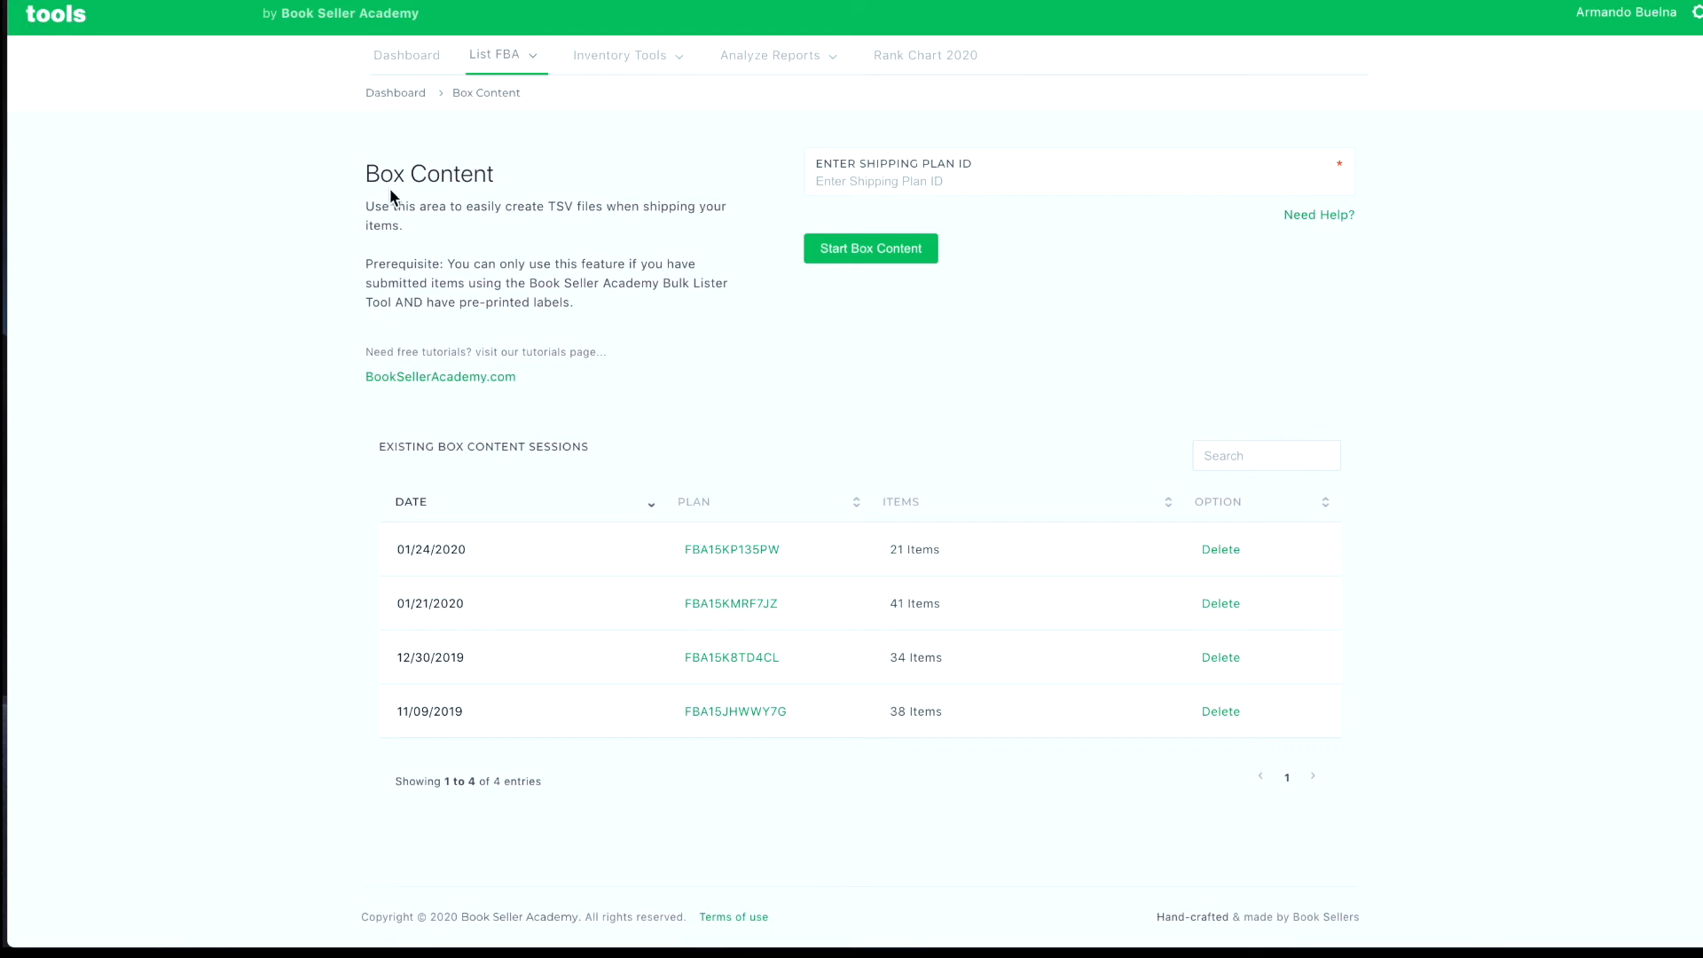
{"action": "left_click", "coordinate": [897, 183]}
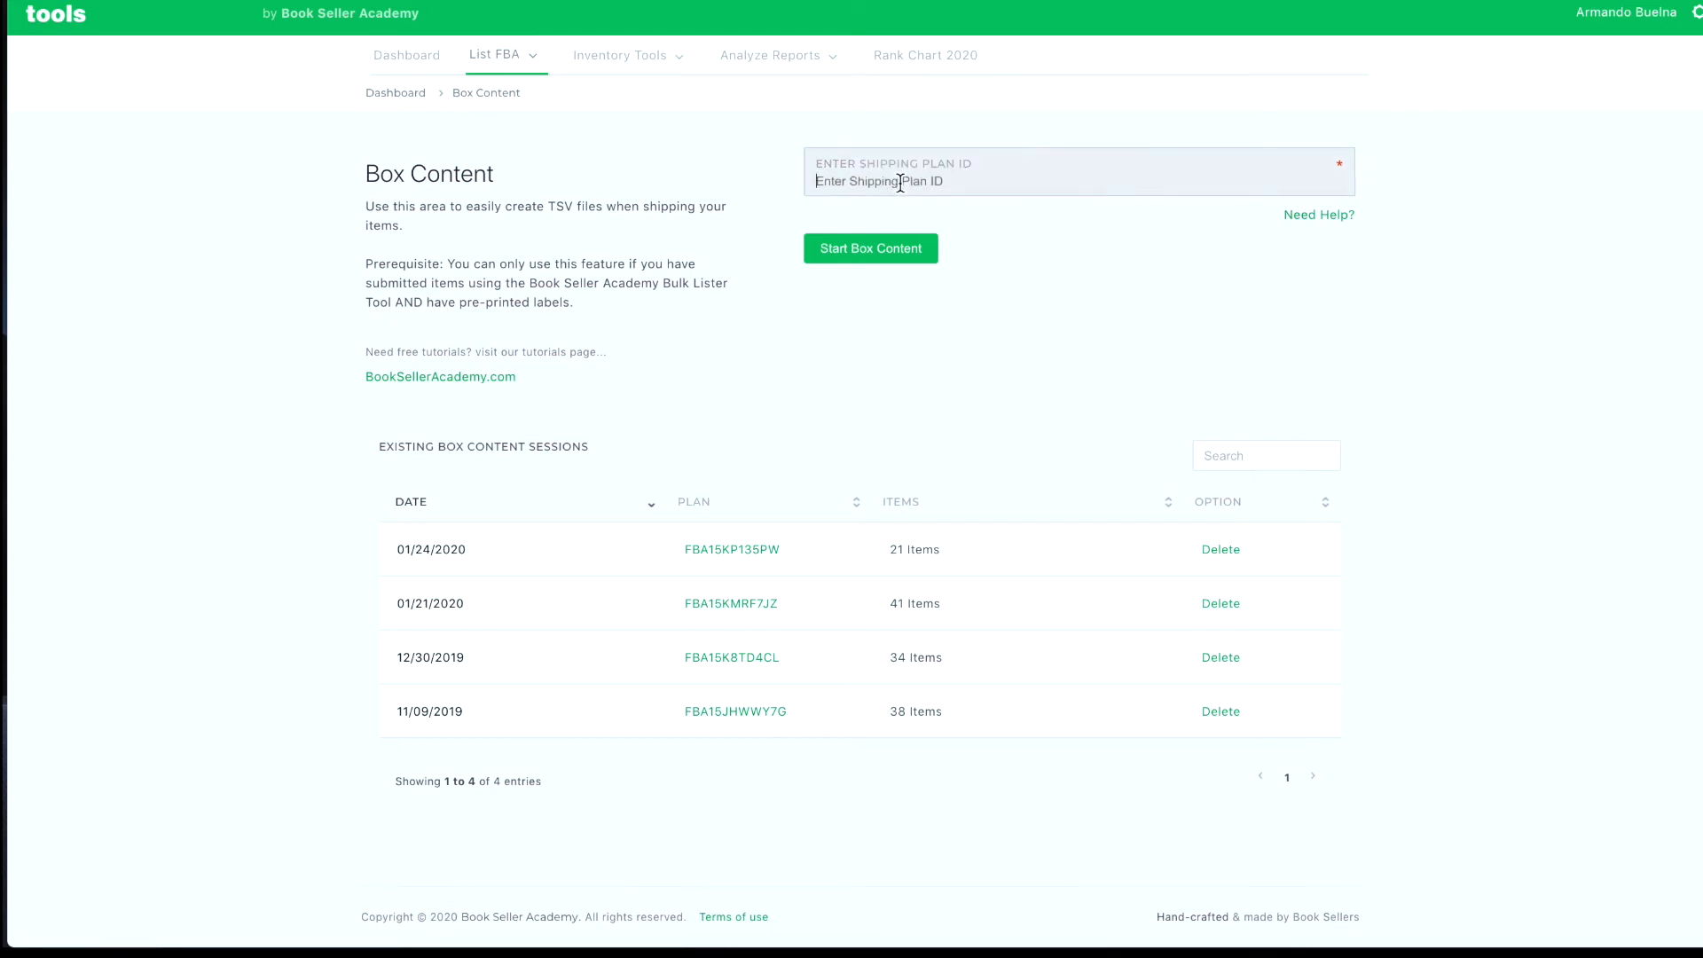
{"action": "type", "text": "FBA15KVQT9WM"}
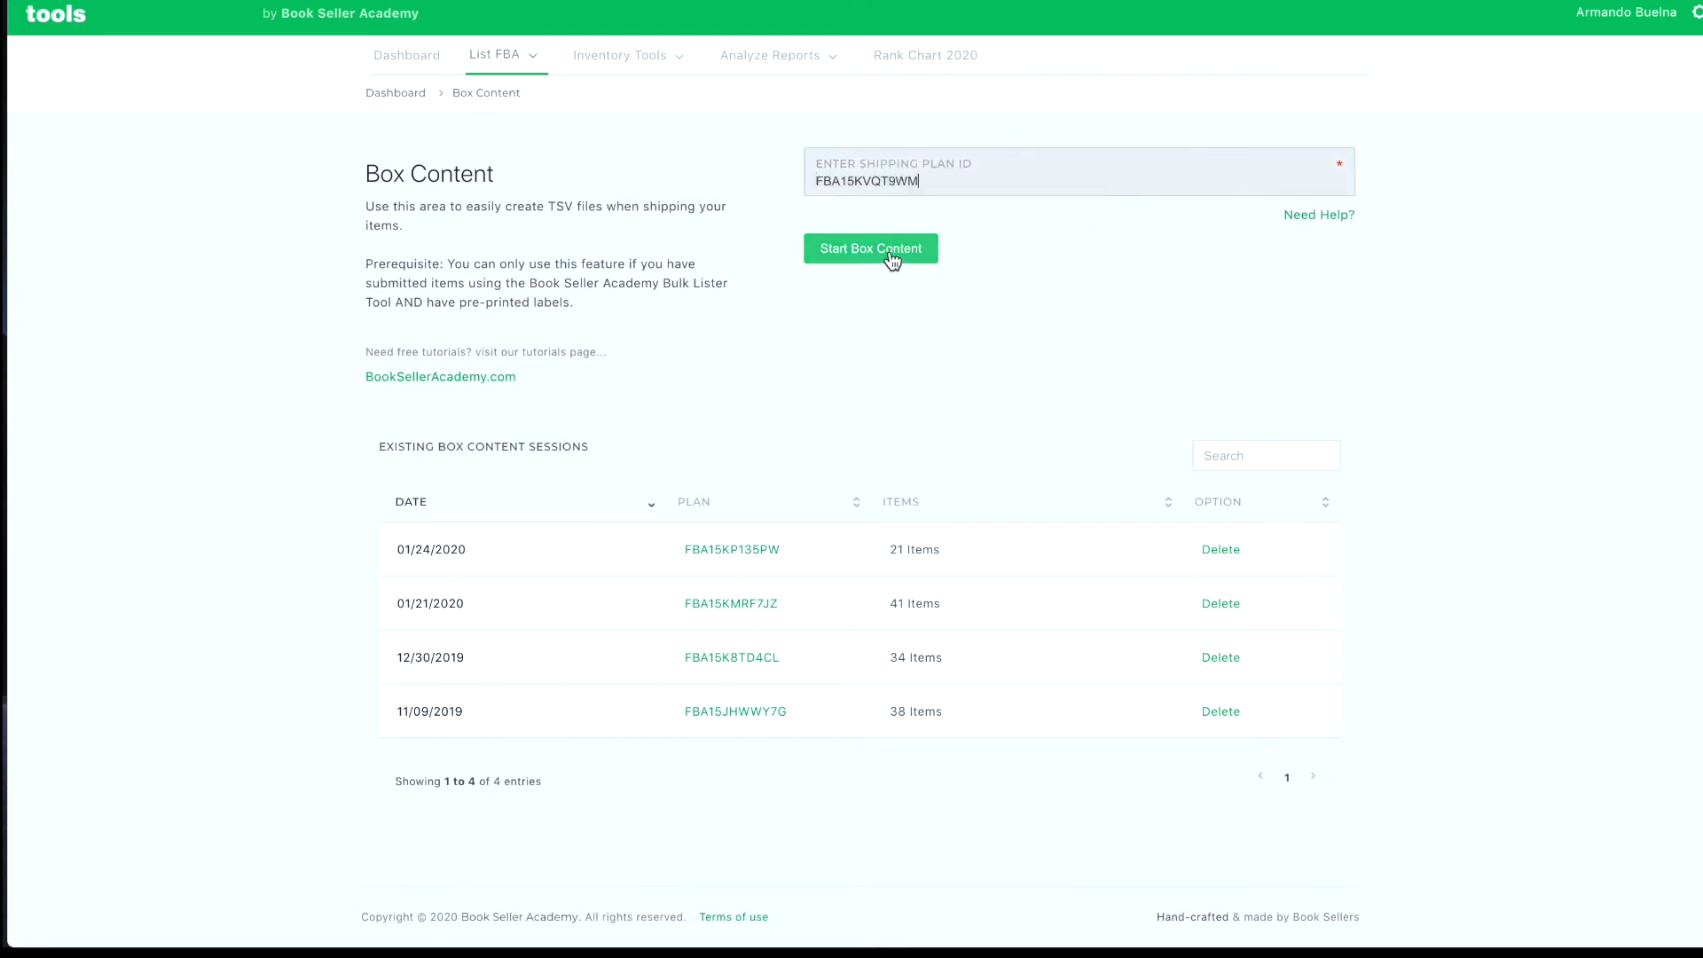
{"action": "left_click", "coordinate": [892, 260]}
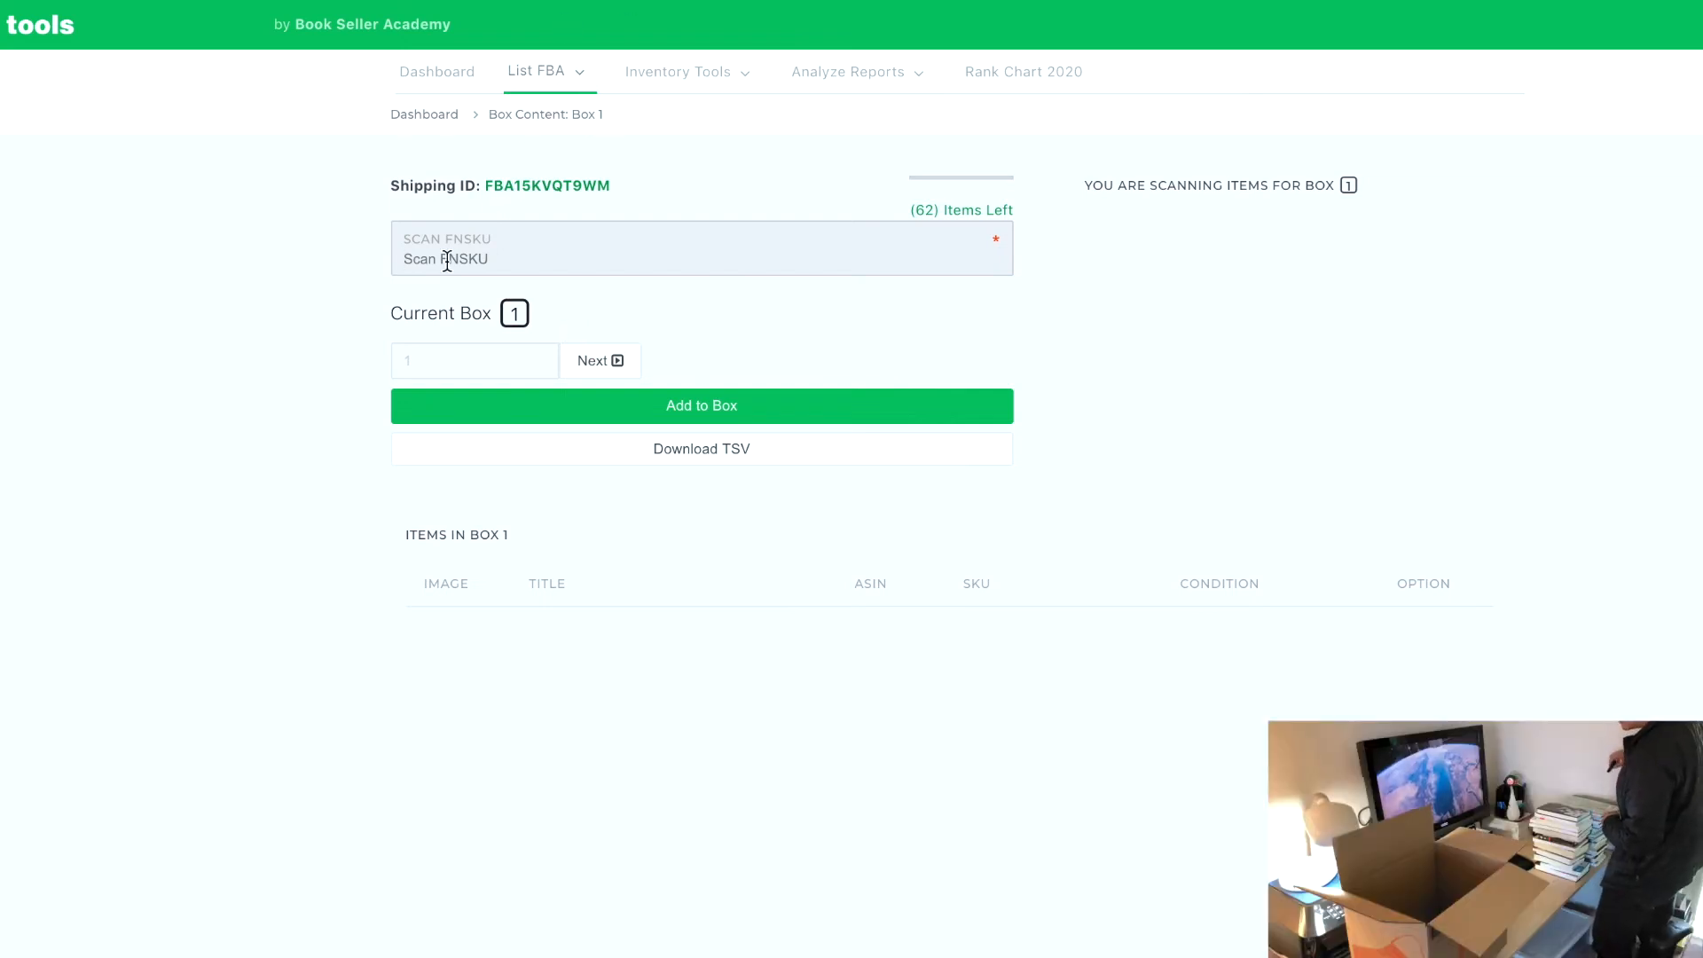
Add the first four books to box 1 by FNSKU: X002OFY2RZ, X002GFSJUB, X002GFY1T3 and X002GFVB0V
{"action": "type", "text": "X002OFY2RZ"}
{"action": "key", "text": "Return"}
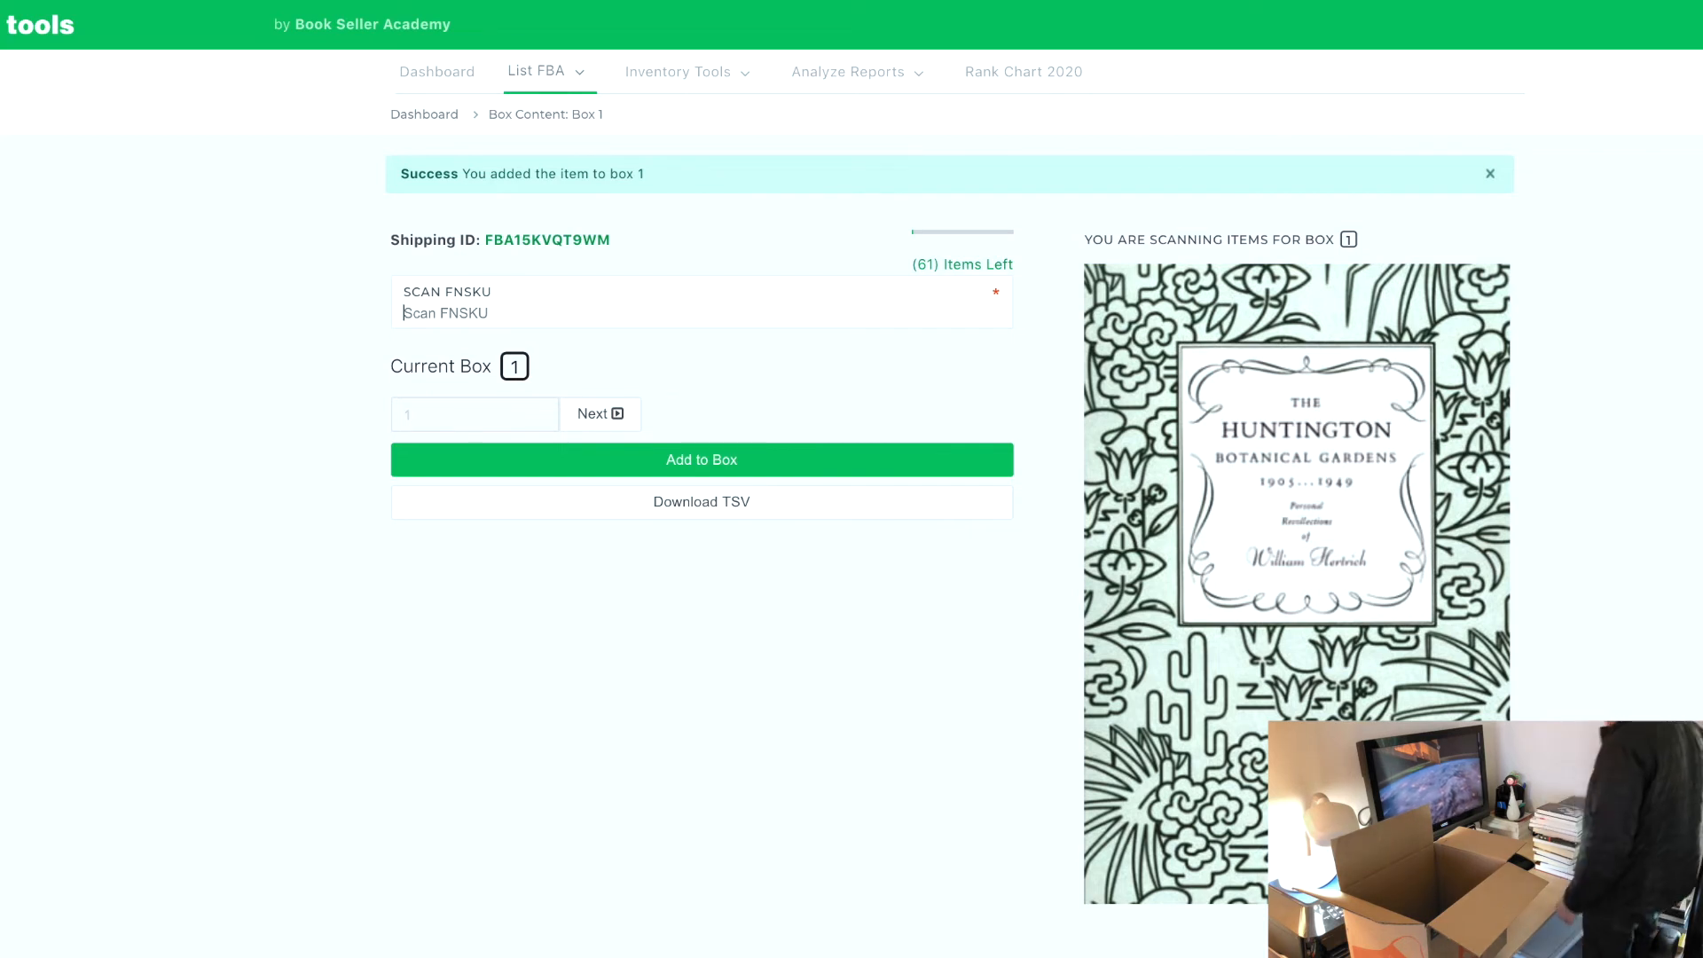
{"action": "type", "text": "X002GFSJUB"}
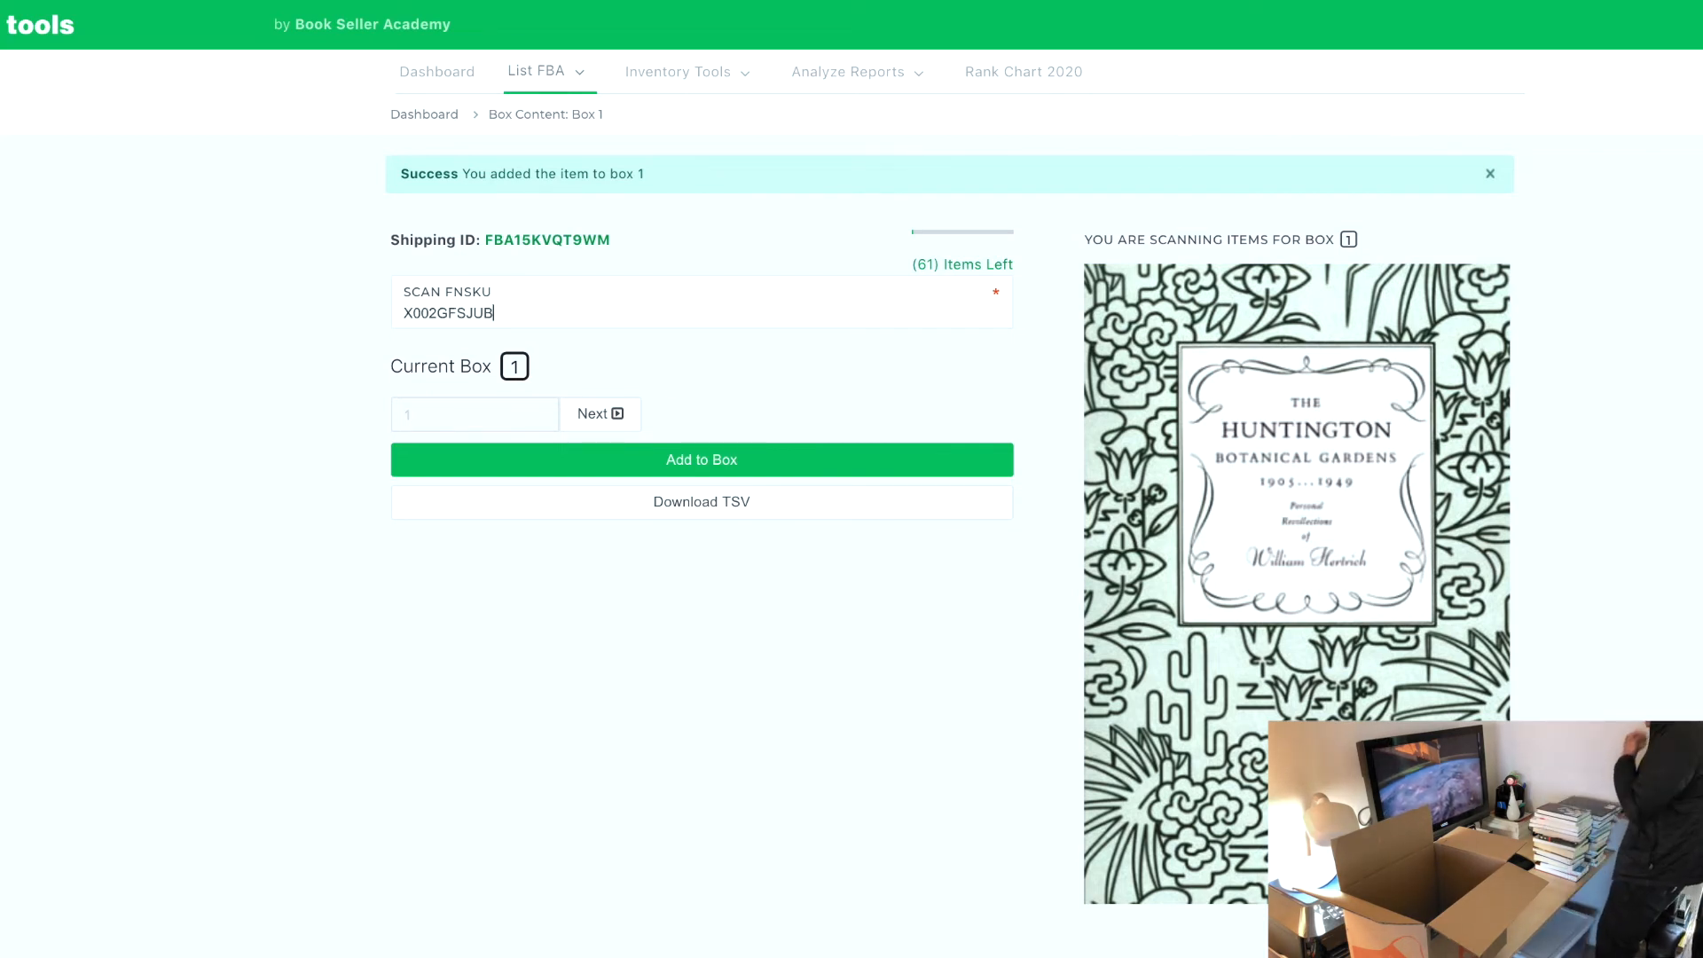
{"action": "key", "text": "Return"}
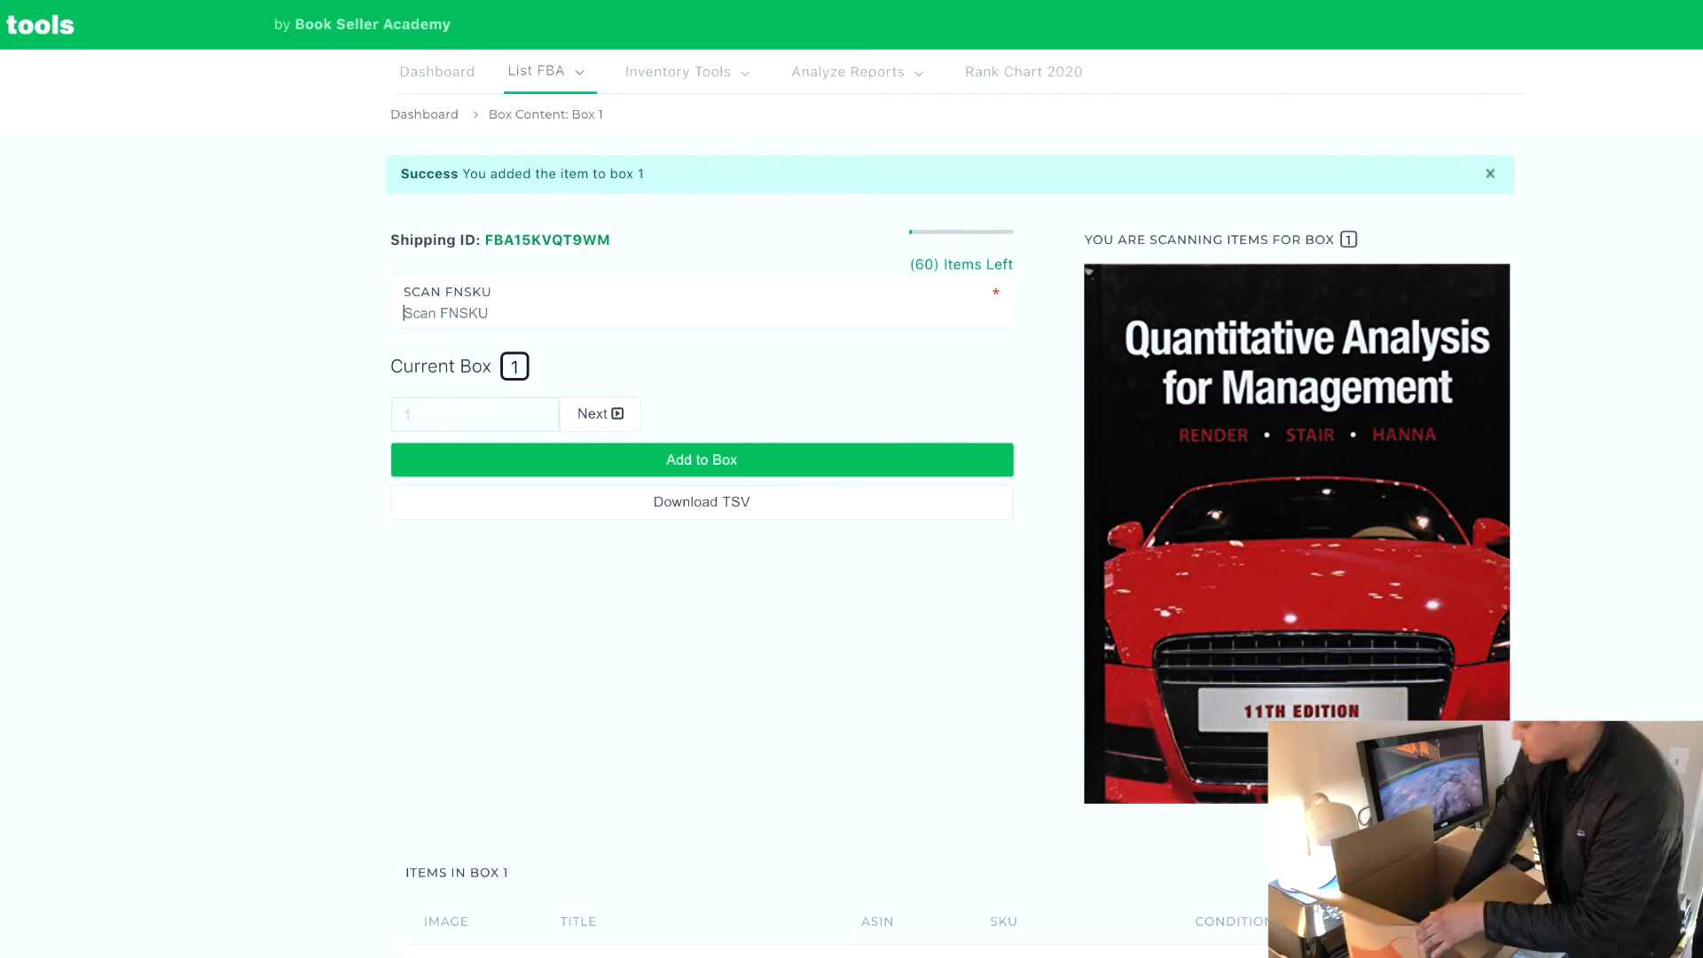
{"action": "type", "text": "X002GFY1T3"}
{"action": "key", "text": "Return"}
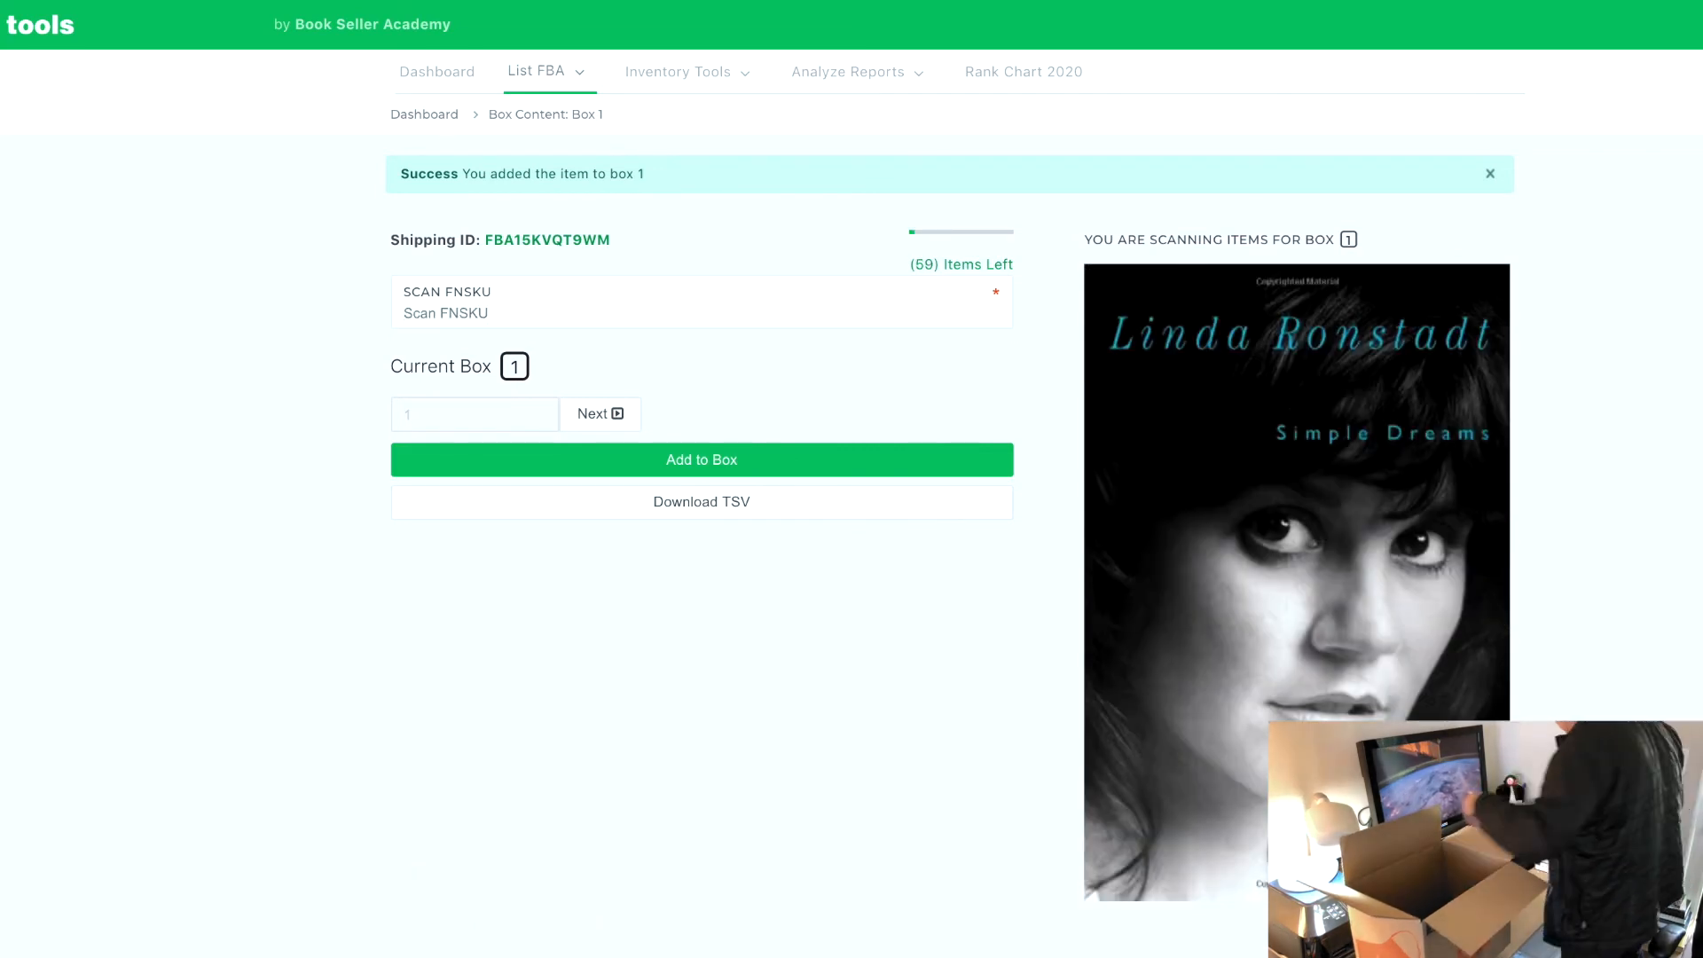
{"action": "type", "text": "X002GFVB0V"}
{"action": "key", "text": "Return"}
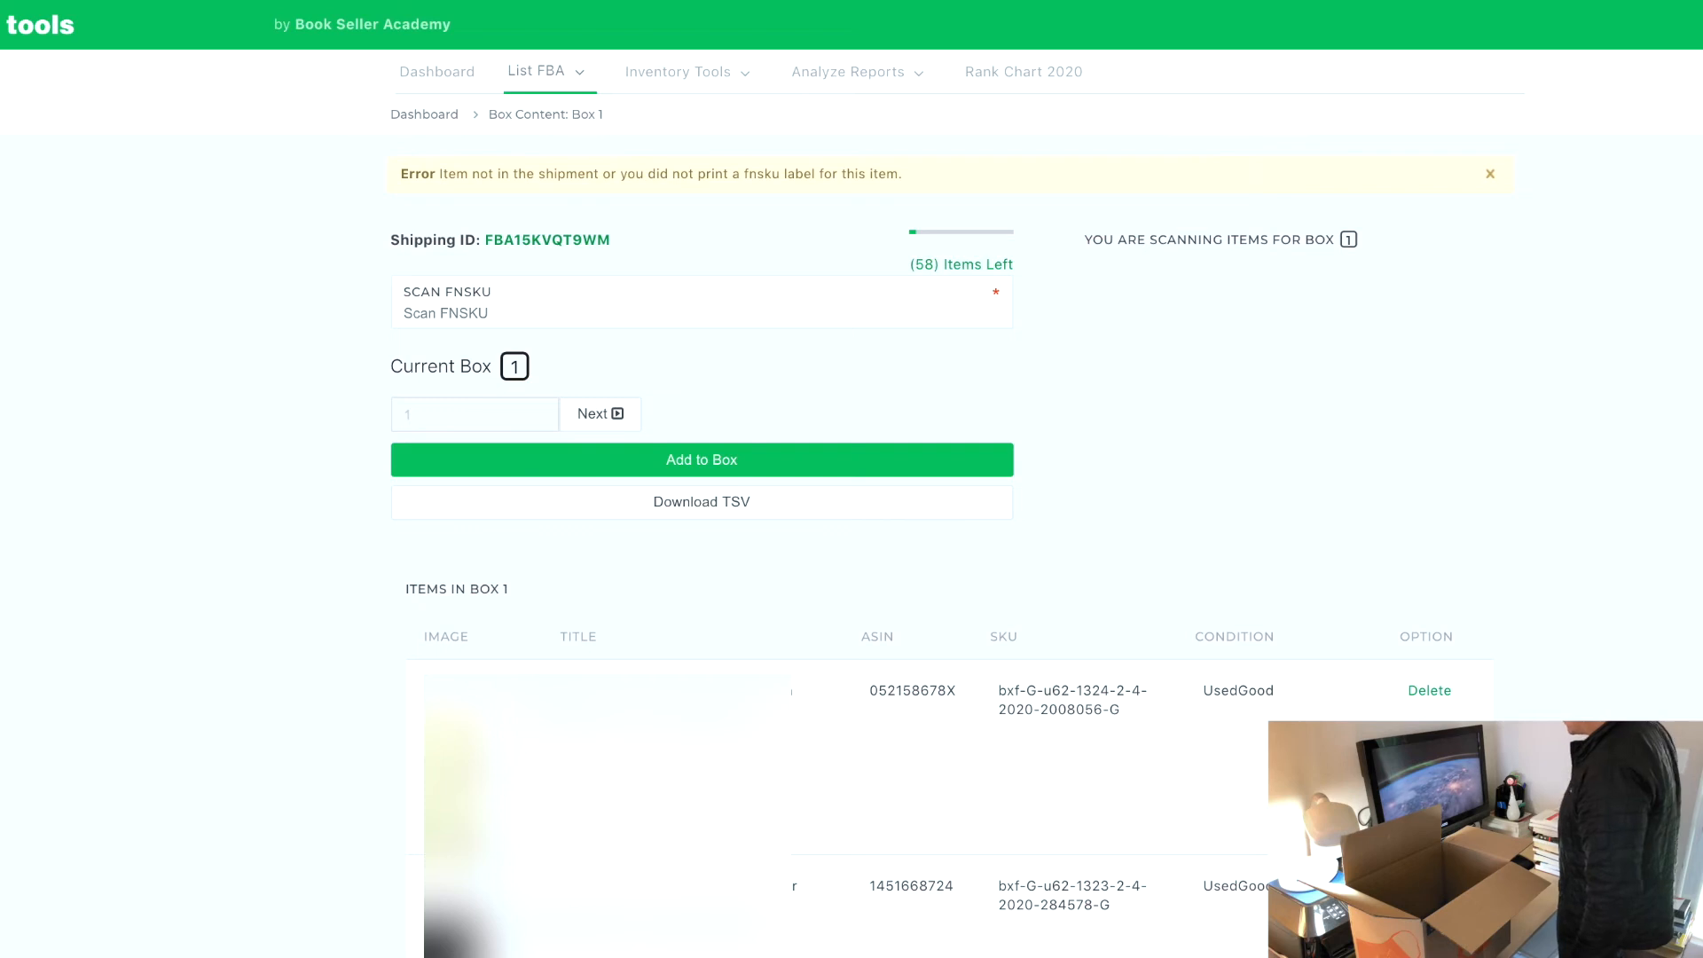
Add the next batch of books to box 1 by FNSKU, including X002GFY2RF and X002GFYLZZ
{"action": "key", "text": "Return"}
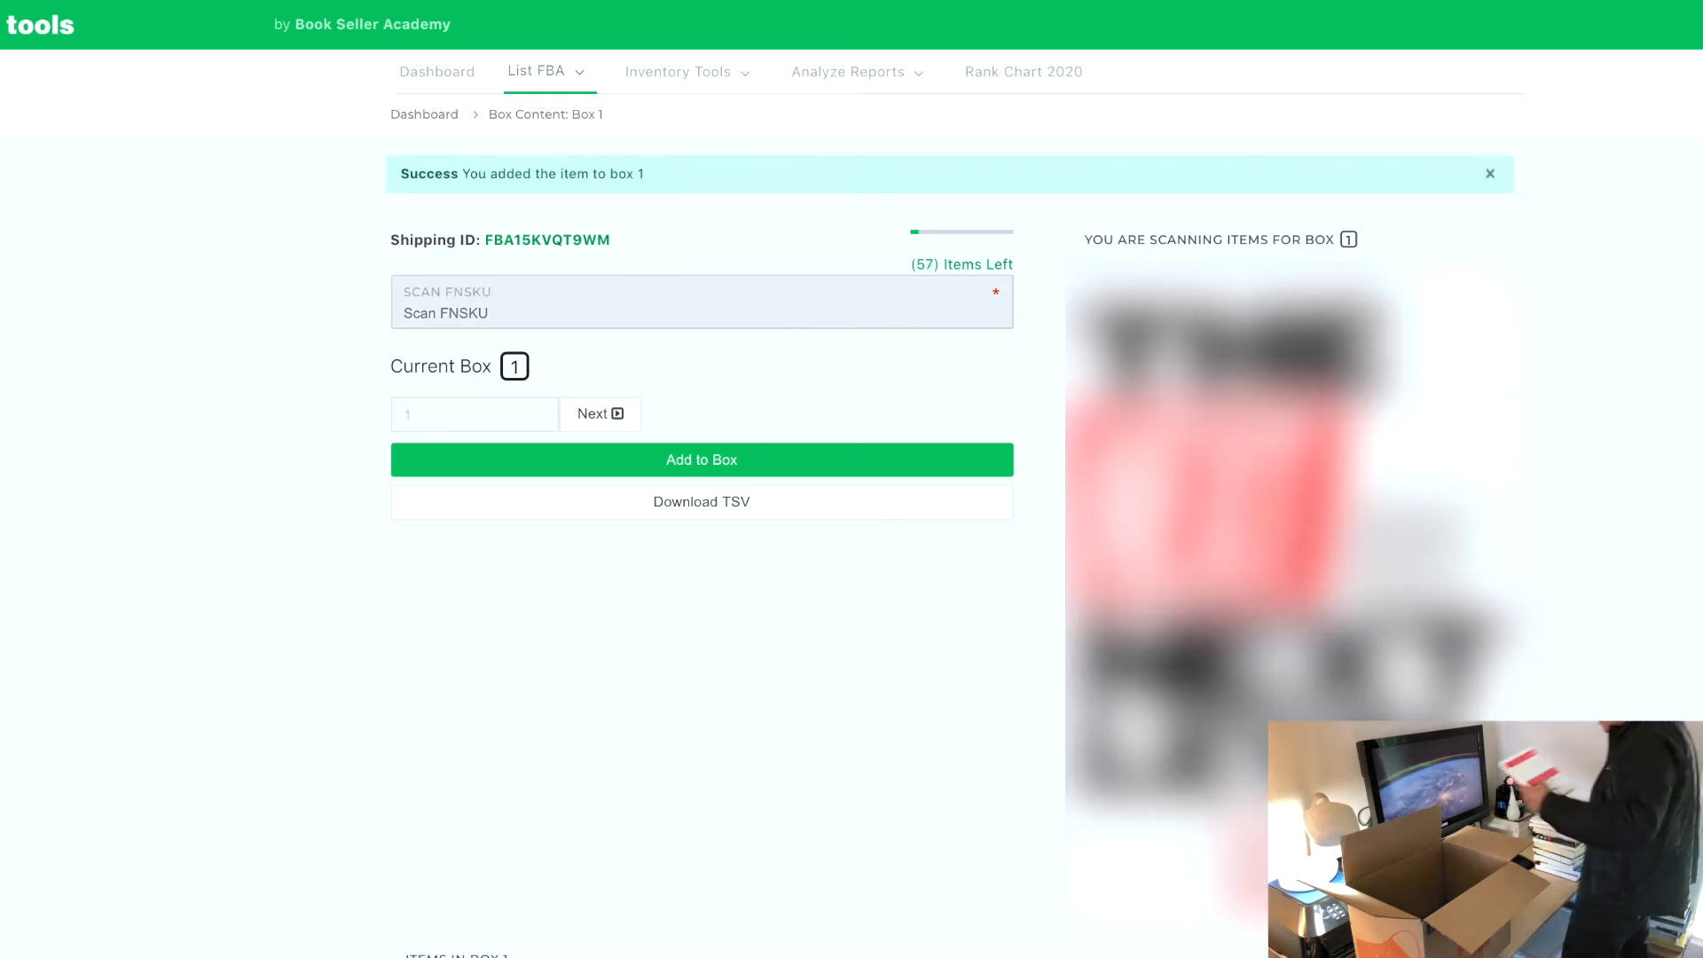
{"action": "key", "text": "Return"}
{"action": "key", "text": "Return"}
{"action": "key", "text": "Return"}
{"action": "type", "text": "X002GFY2RF"}
{"action": "key", "text": "Return"}
{"action": "key", "text": "Return"}
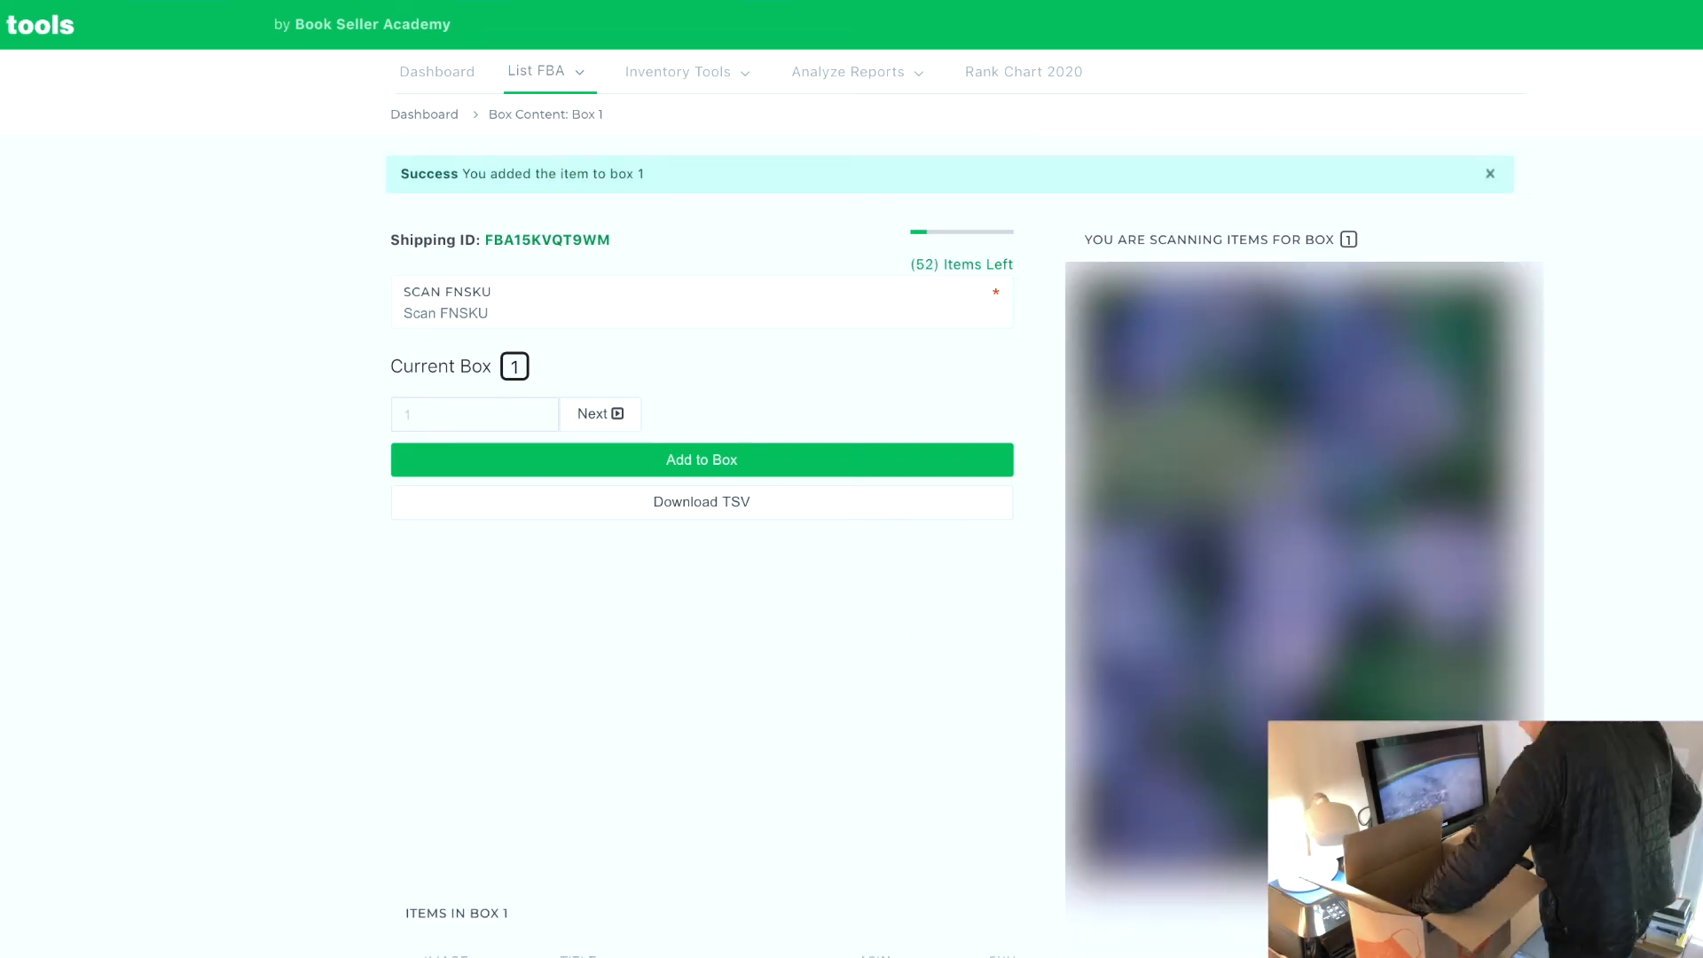
{"action": "key", "text": "Return"}
{"action": "key", "text": "Return"}
{"action": "type", "text": "X002GFYLZZ"}
{"action": "key", "text": "Return"}
{"action": "key", "text": "Return"}
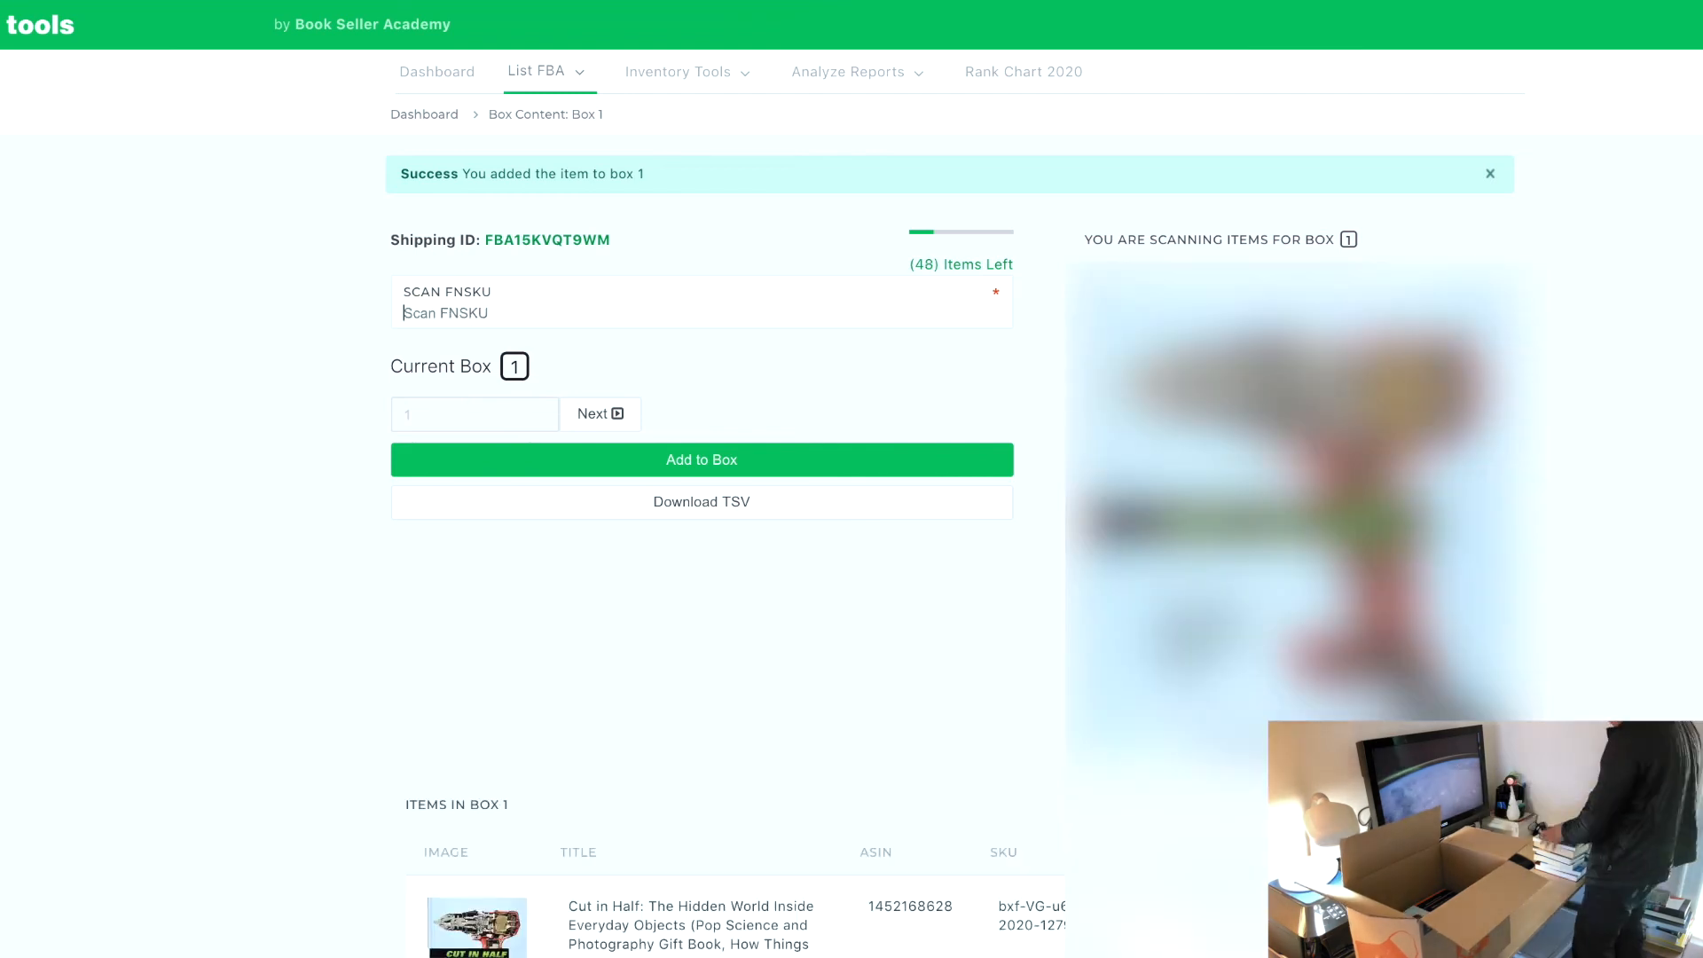
Continue filling box 1 with books by FNSKU, including X002GFY2ST and X002GFY2SB
{"action": "key", "text": "Return"}
{"action": "key", "text": "Return"}
{"action": "key", "text": "Return"}
{"action": "type", "text": "X002GFY2ST"}
{"action": "key", "text": "Return"}
{"action": "key", "text": "Return"}
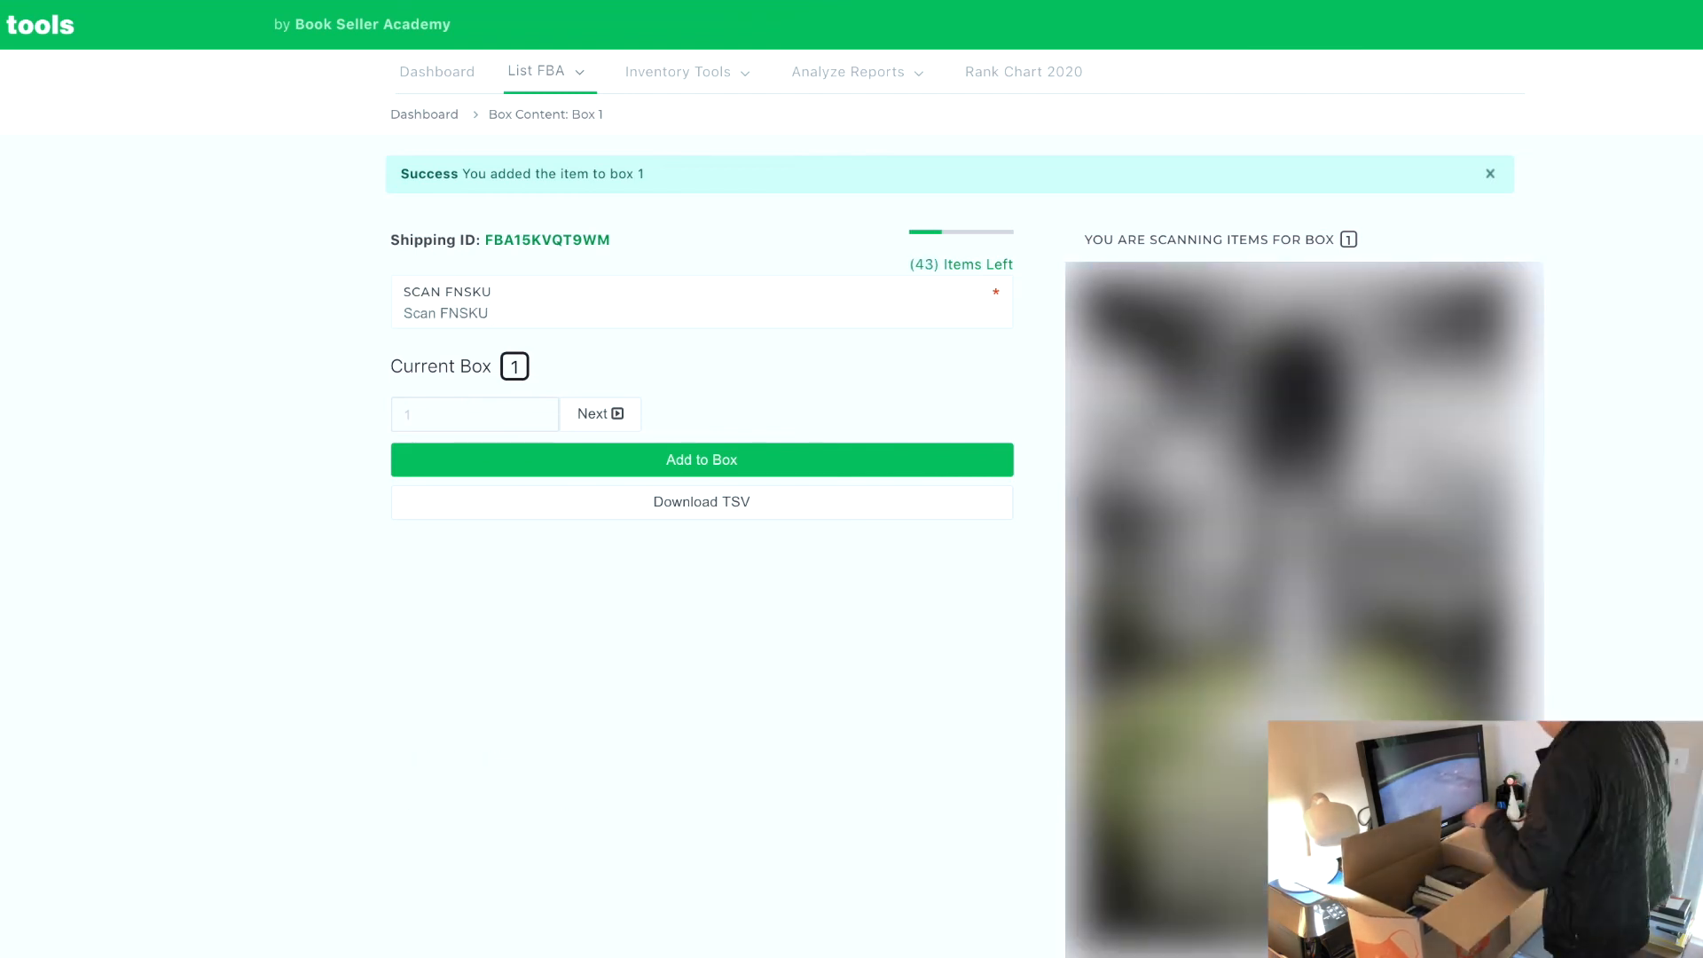
{"action": "key", "text": "Return"}
{"action": "type", "text": "X002GFY2SB"}
{"action": "key", "text": "Return"}
{"action": "key", "text": "Return"}
{"action": "key", "text": "Return"}
{"action": "key", "text": "Return"}
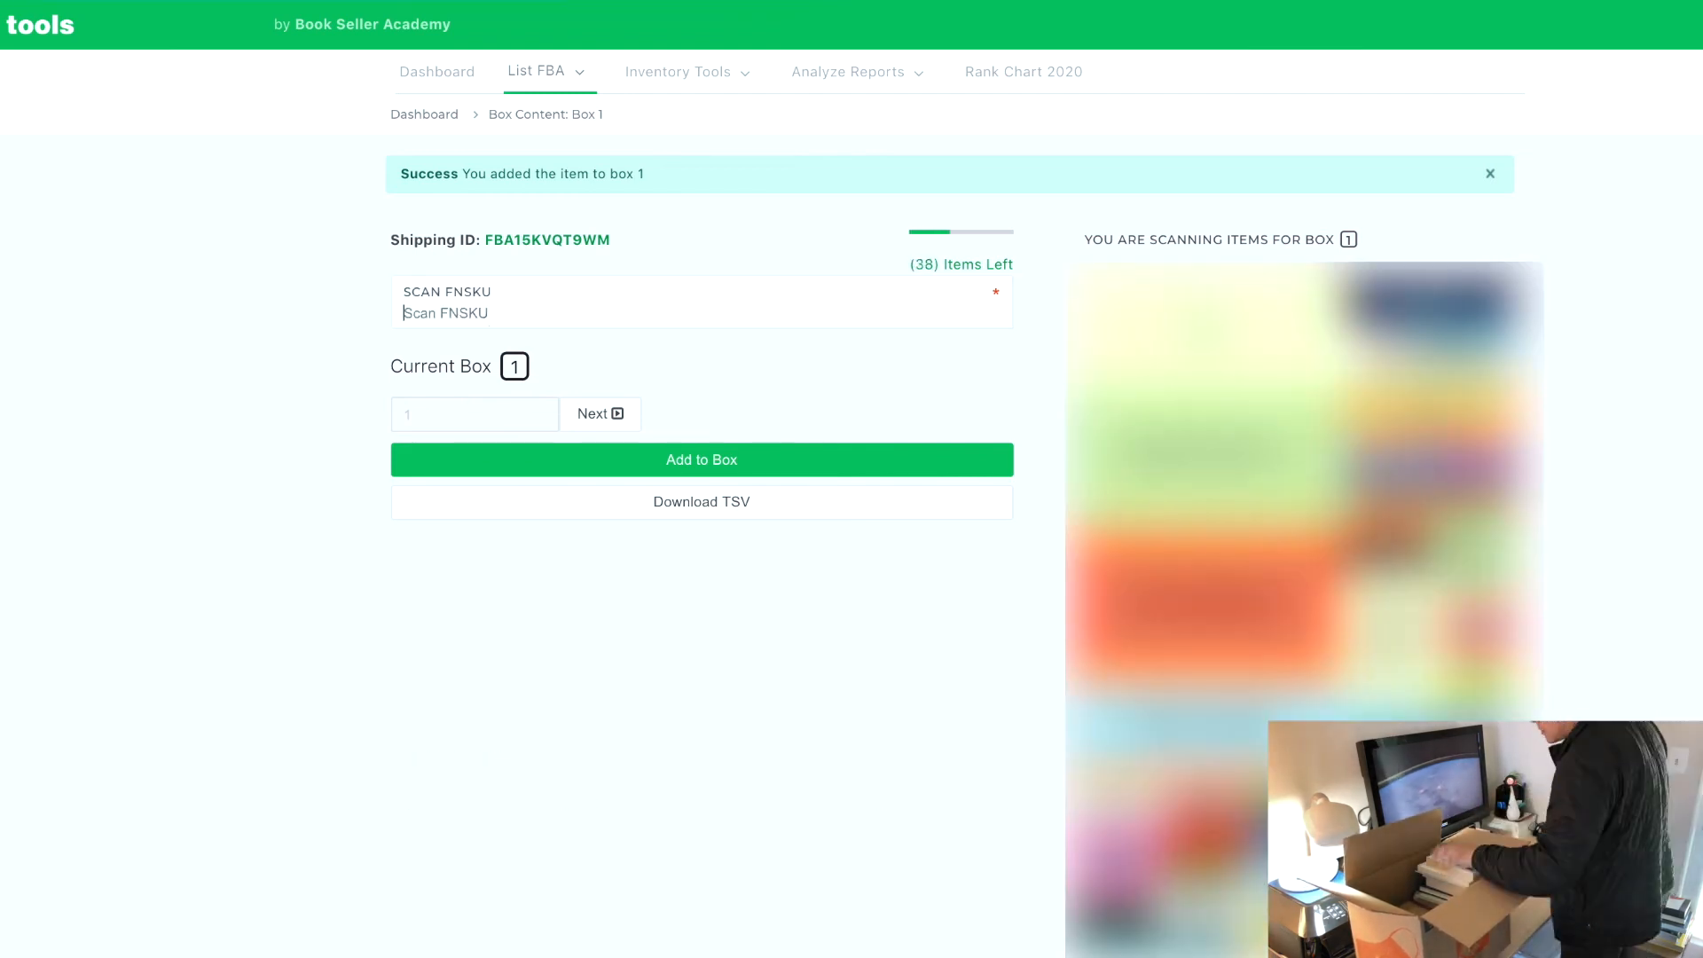
Add the last batch of books to box 1 by FNSKU, including X002GFYLPB and X002GFYLB3
{"action": "type", "text": "X002GFYLPB"}
{"action": "key", "text": "Return"}
{"action": "key", "text": "Return"}
{"action": "type", "text": "X002GF"}
{"action": "key", "text": "Return"}
{"action": "key", "text": "Return"}
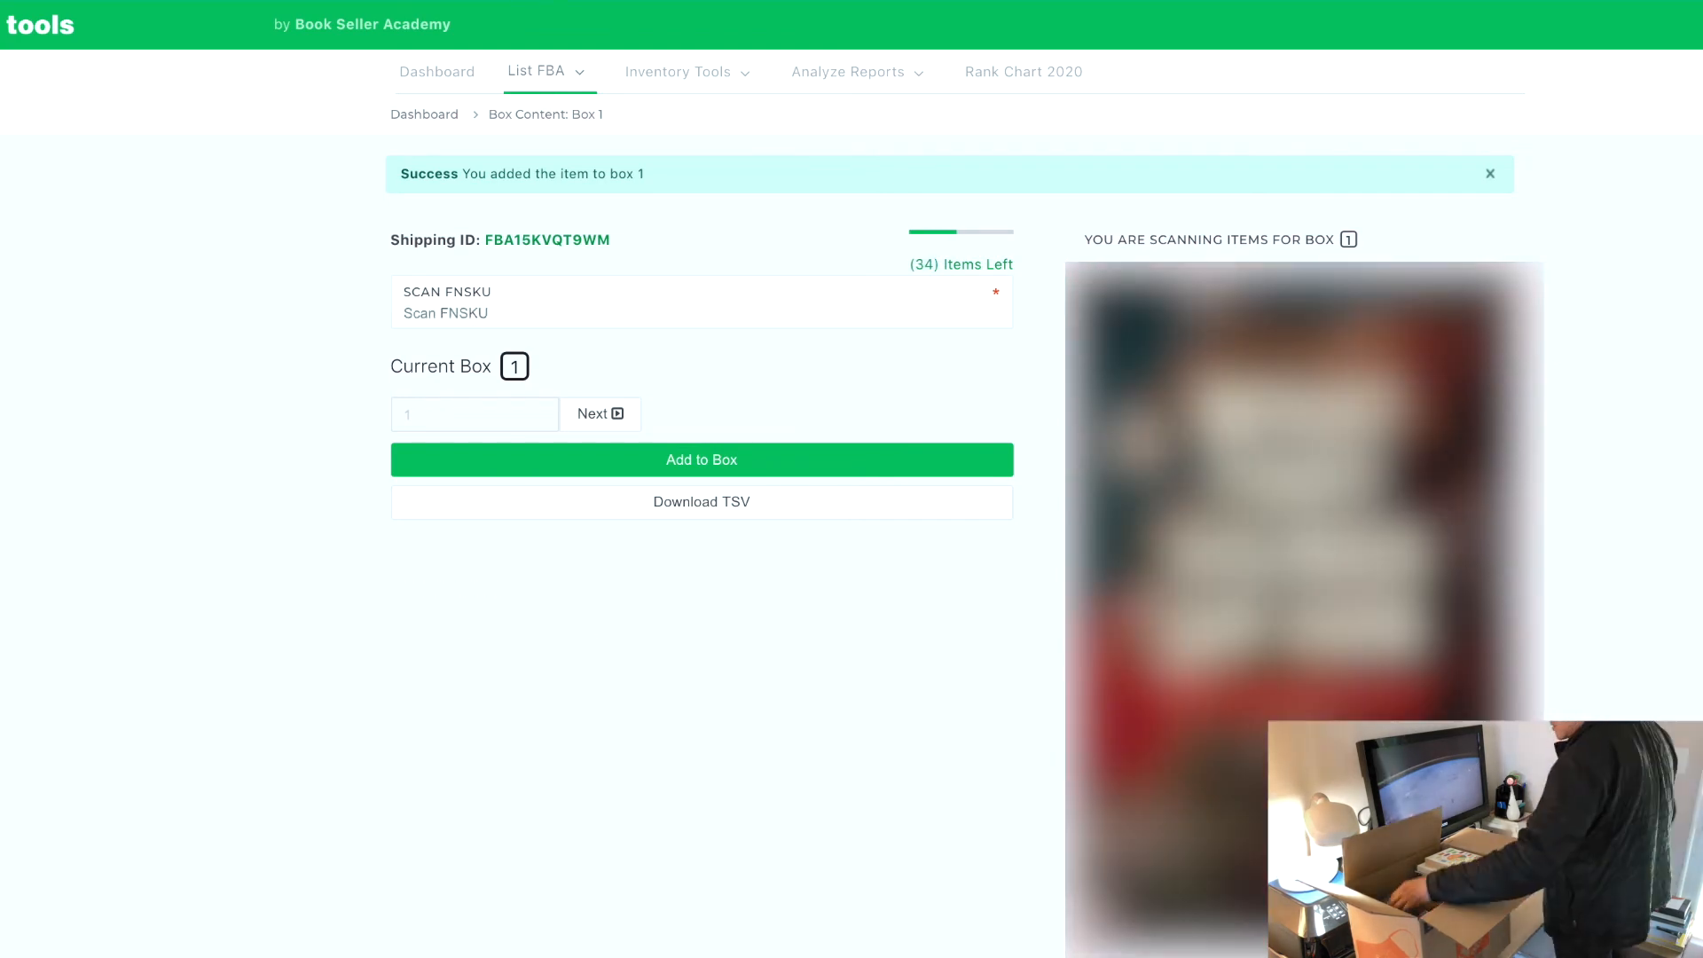
{"action": "key", "text": "Return"}
{"action": "type", "text": "X002GFYLB3"}
{"action": "key", "text": "Return"}
{"action": "key", "text": "Return"}
{"action": "key", "text": "Return"}
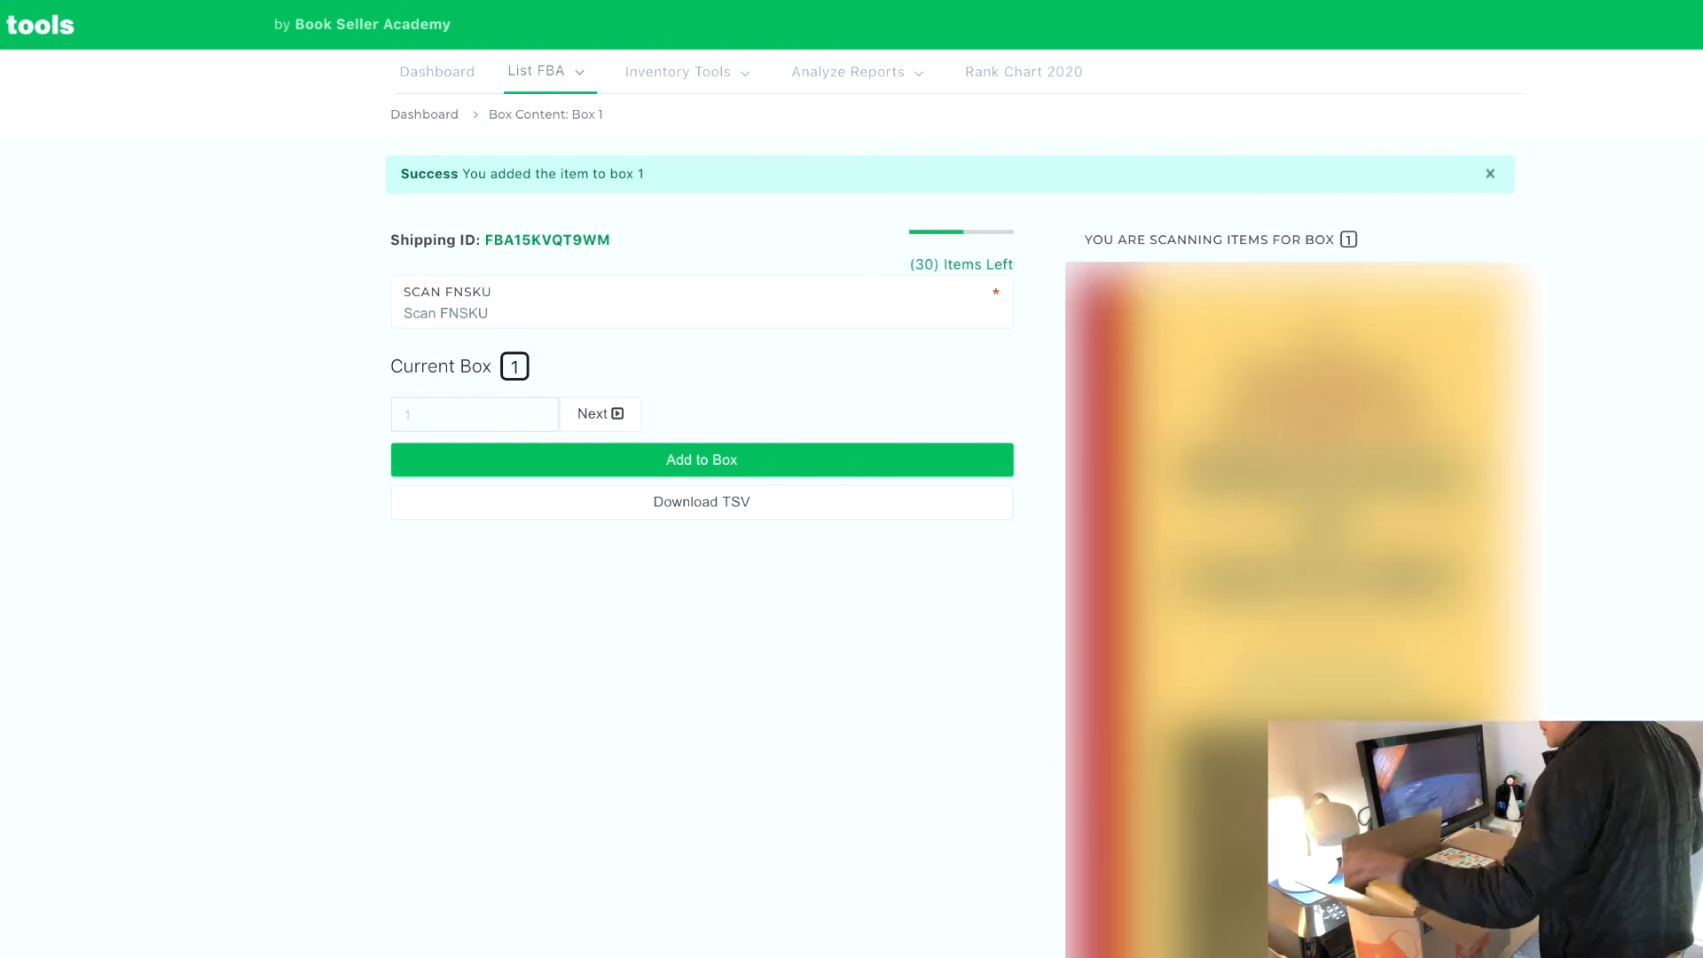
{"action": "key", "text": "Return"}
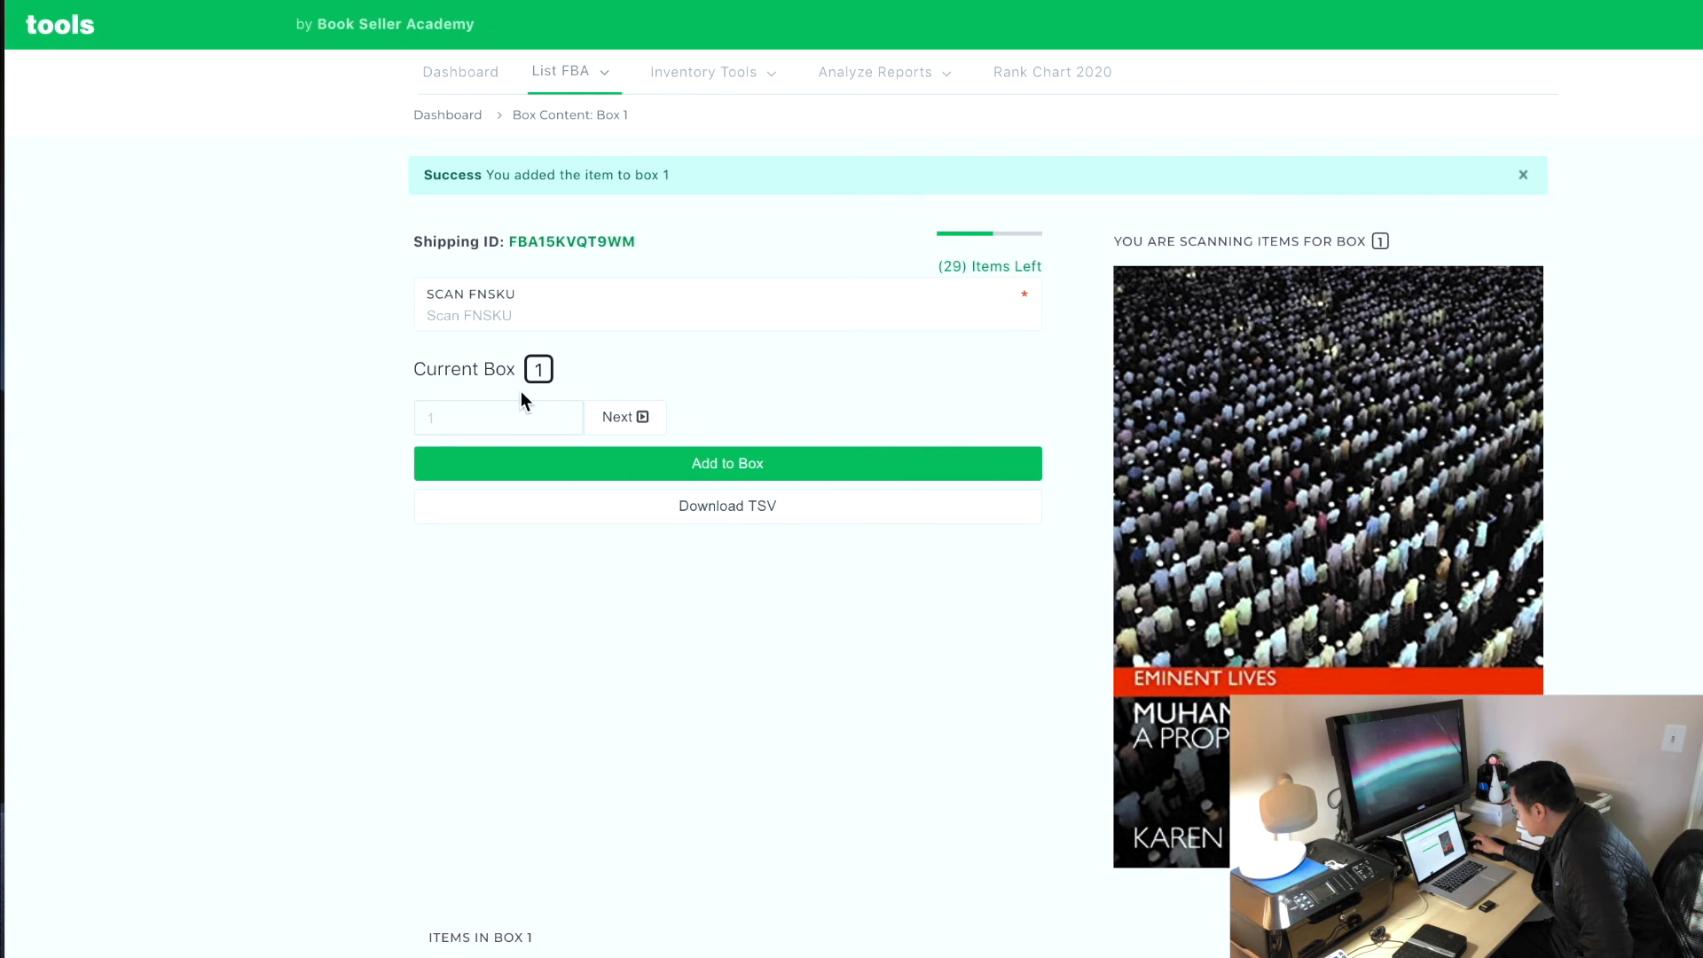
Move on to box 2 and add its first books by FNSKU, including X002GFY2Q1 and X002GFY2PR
{"action": "left_click", "coordinate": [621, 415]}
{"action": "left_click", "coordinate": [623, 422]}
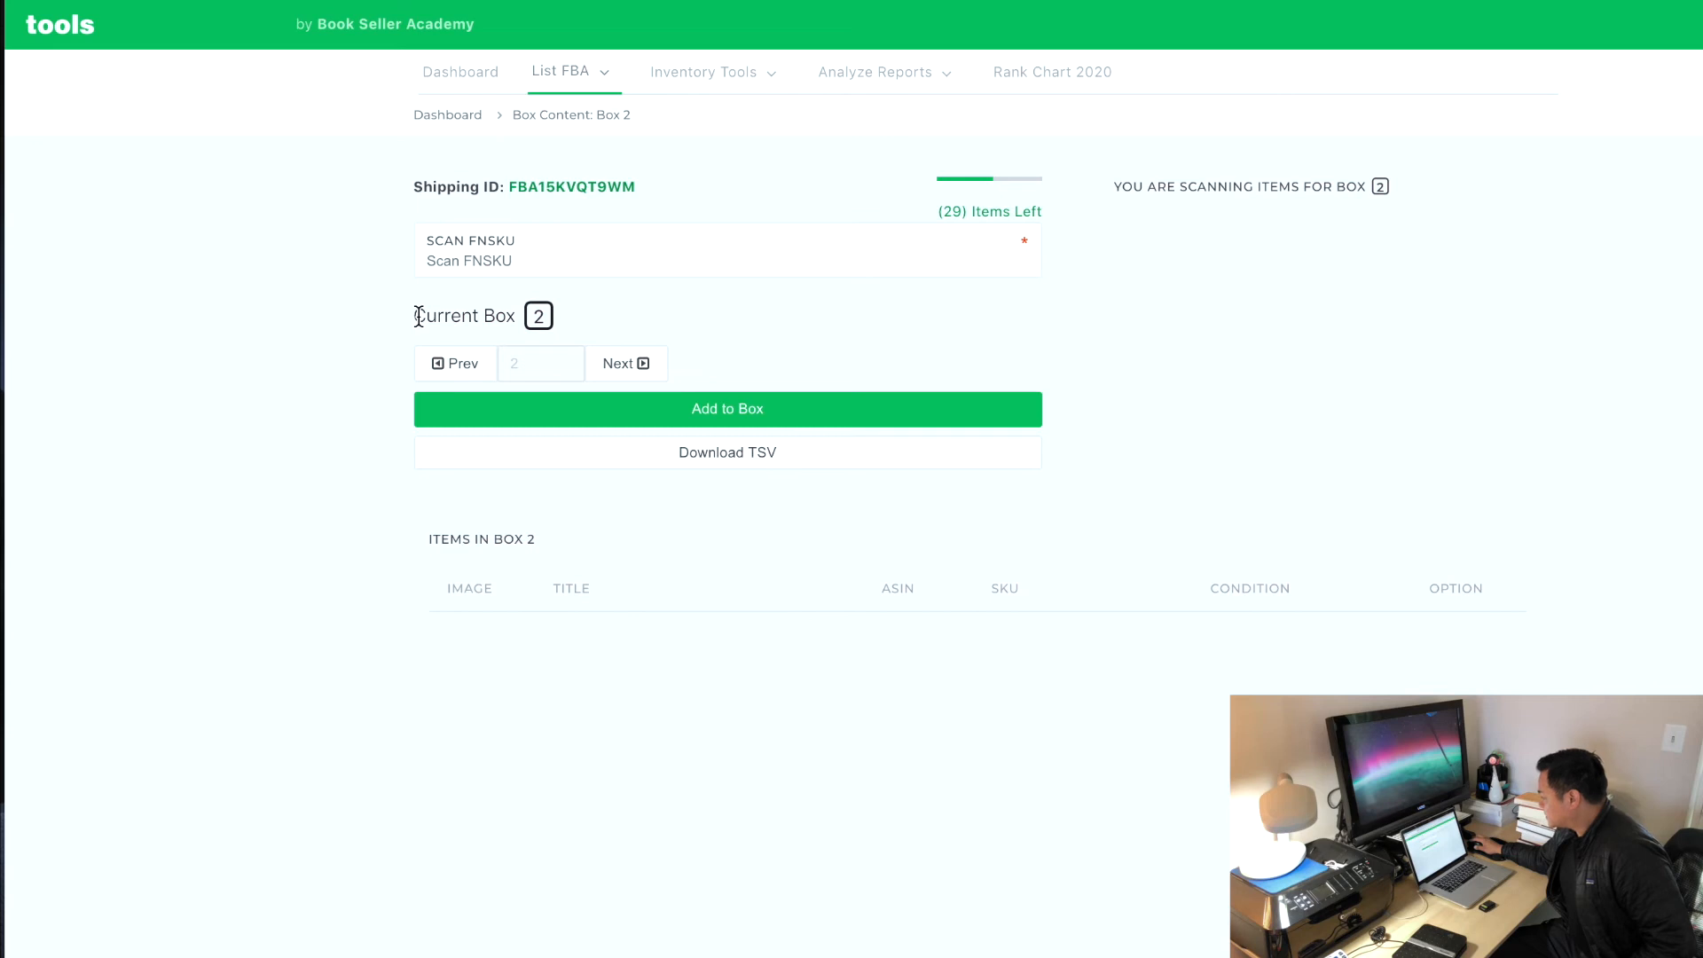
{"action": "left_click", "coordinate": [487, 268]}
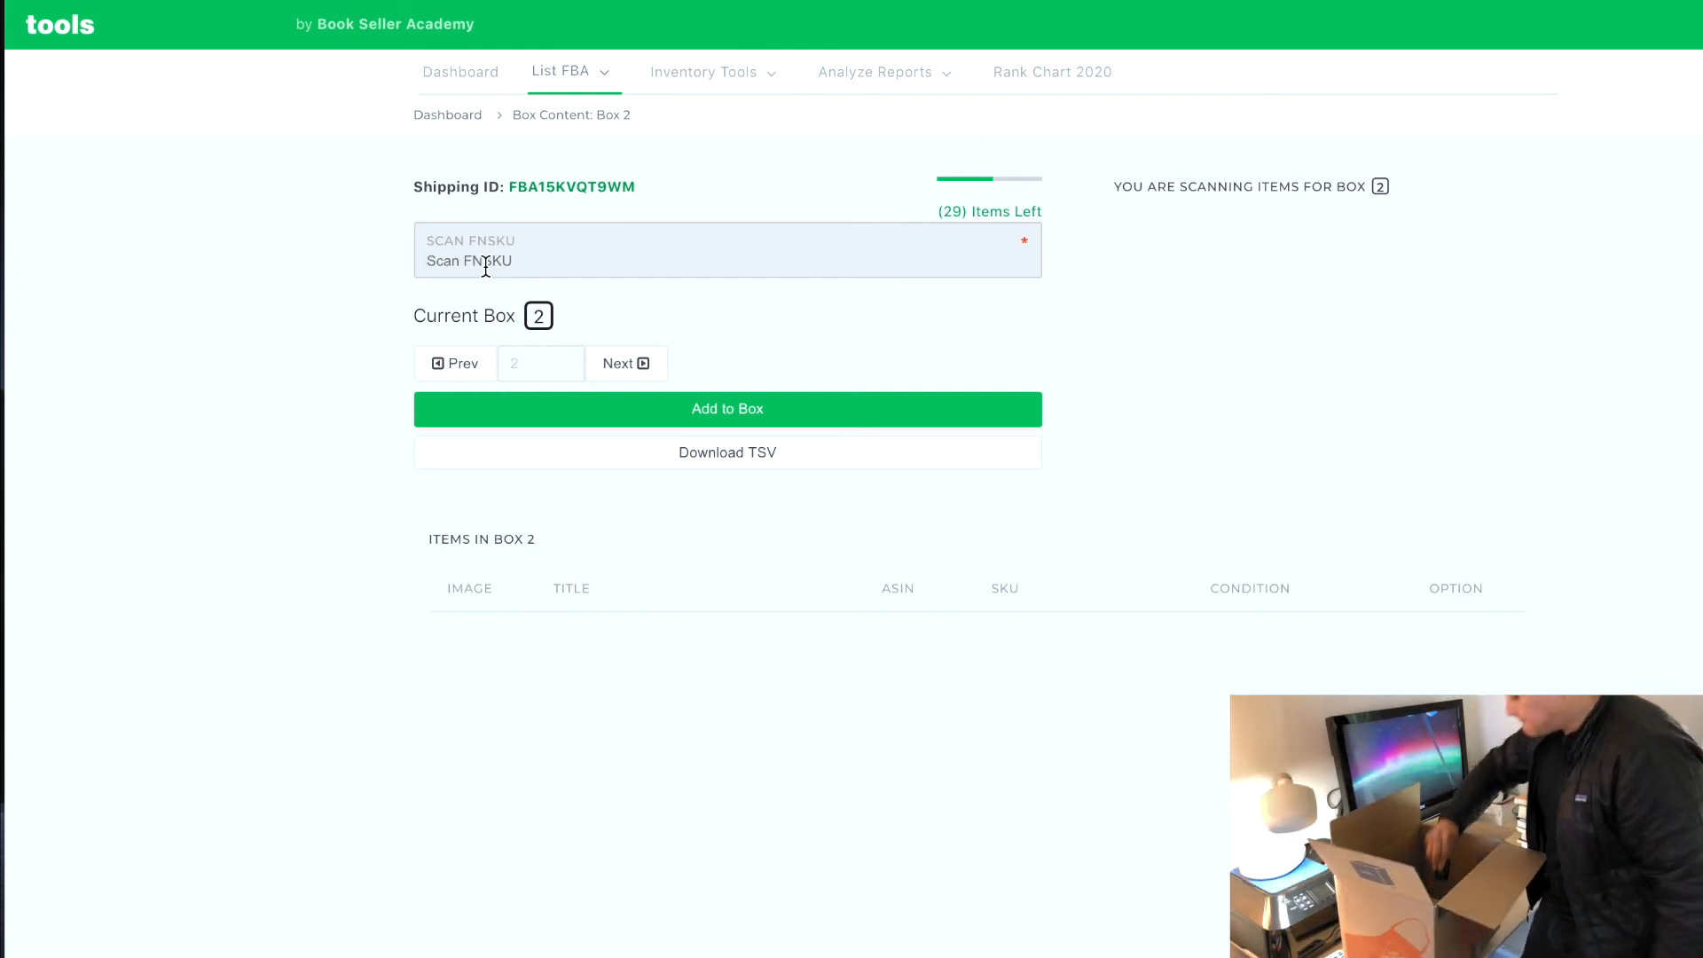
{"action": "type", "text": "X002GFY2Q1"}
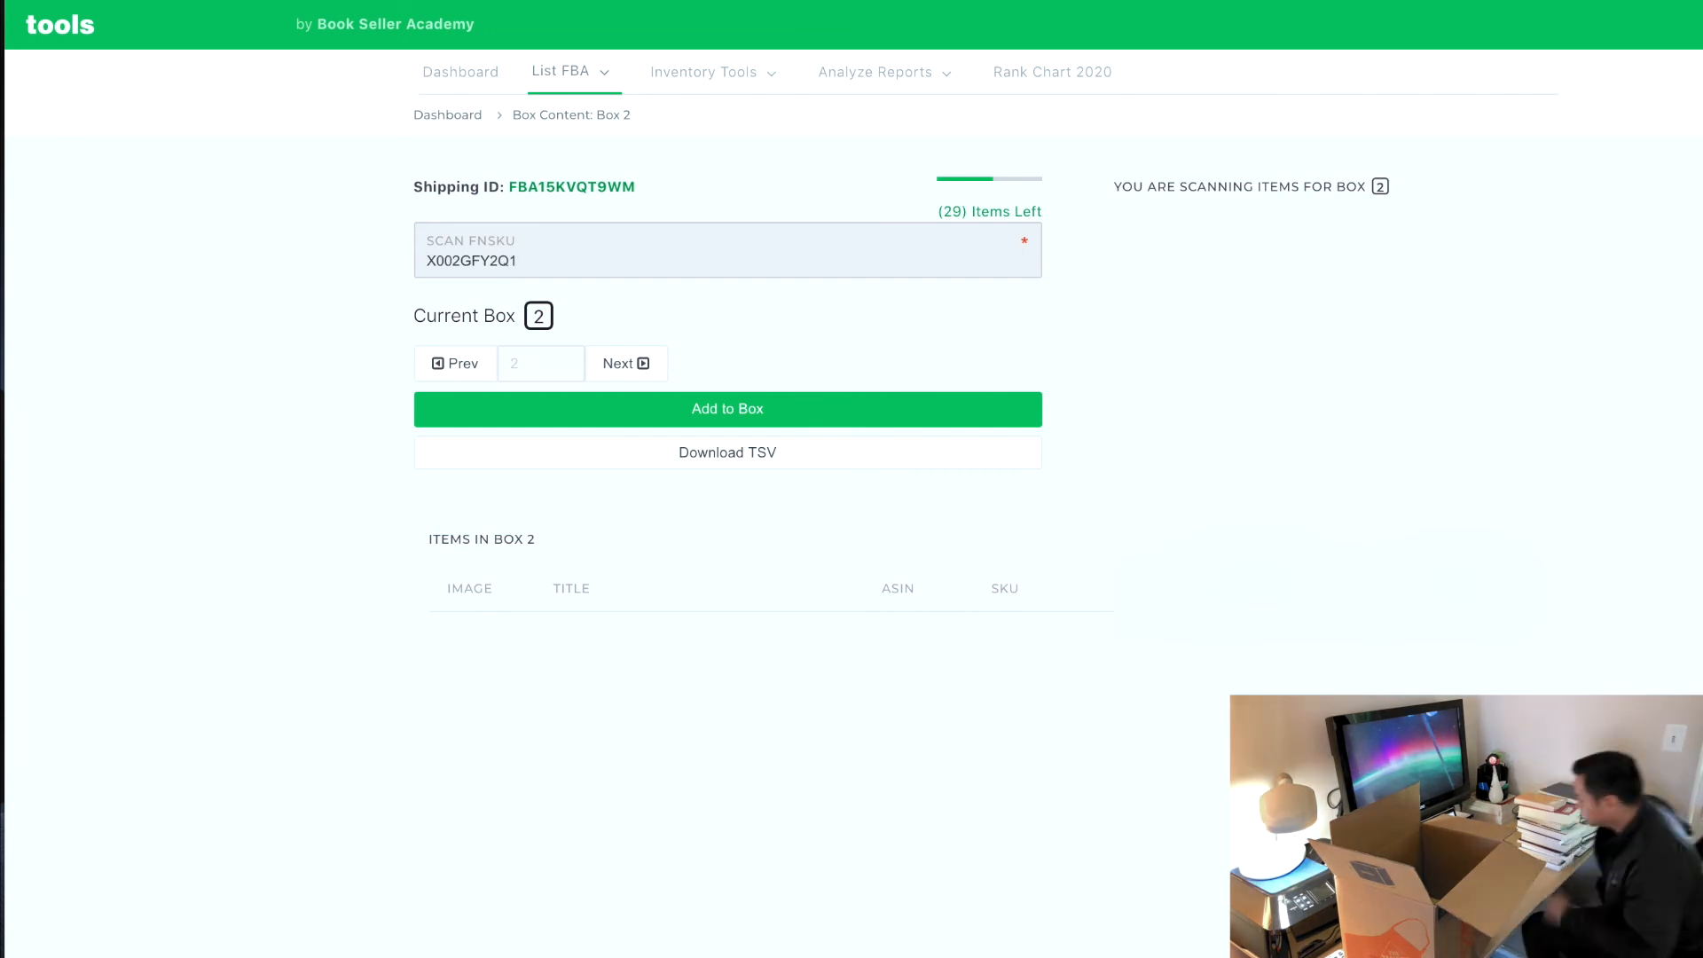
{"action": "key", "text": "Return"}
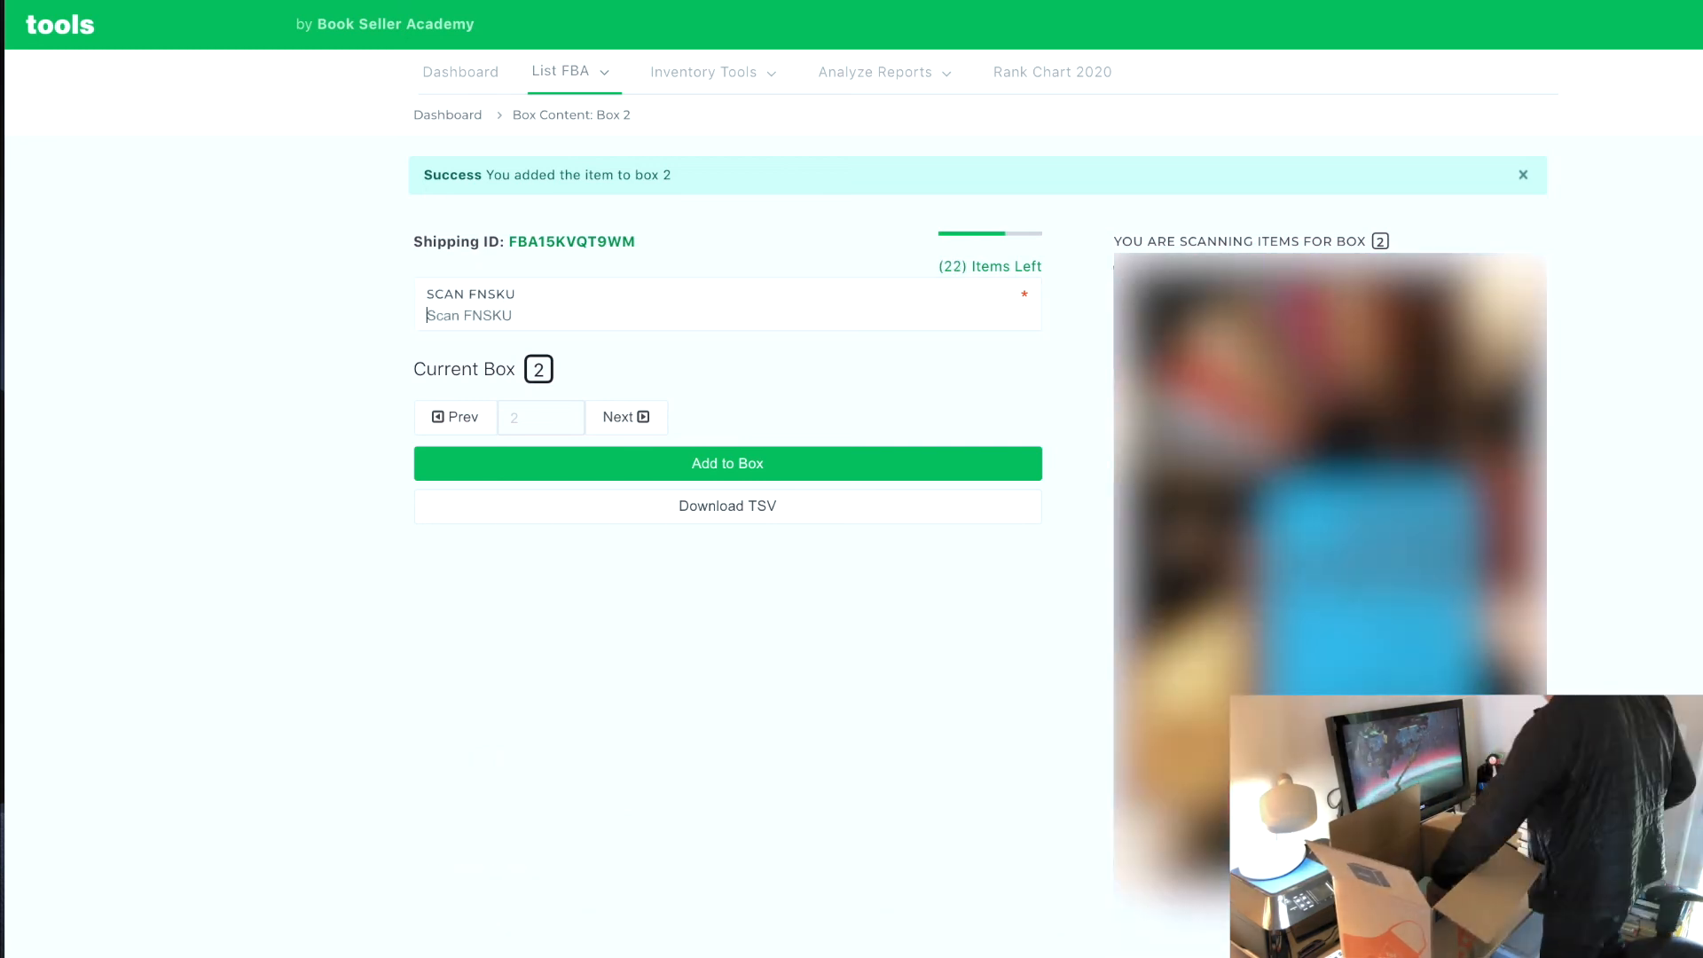
{"action": "type", "text": "X002GFY2PR"}
{"action": "key", "text": "Return"}
{"action": "type", "text": "X002GFY9H5"}
{"action": "key", "text": "Return"}
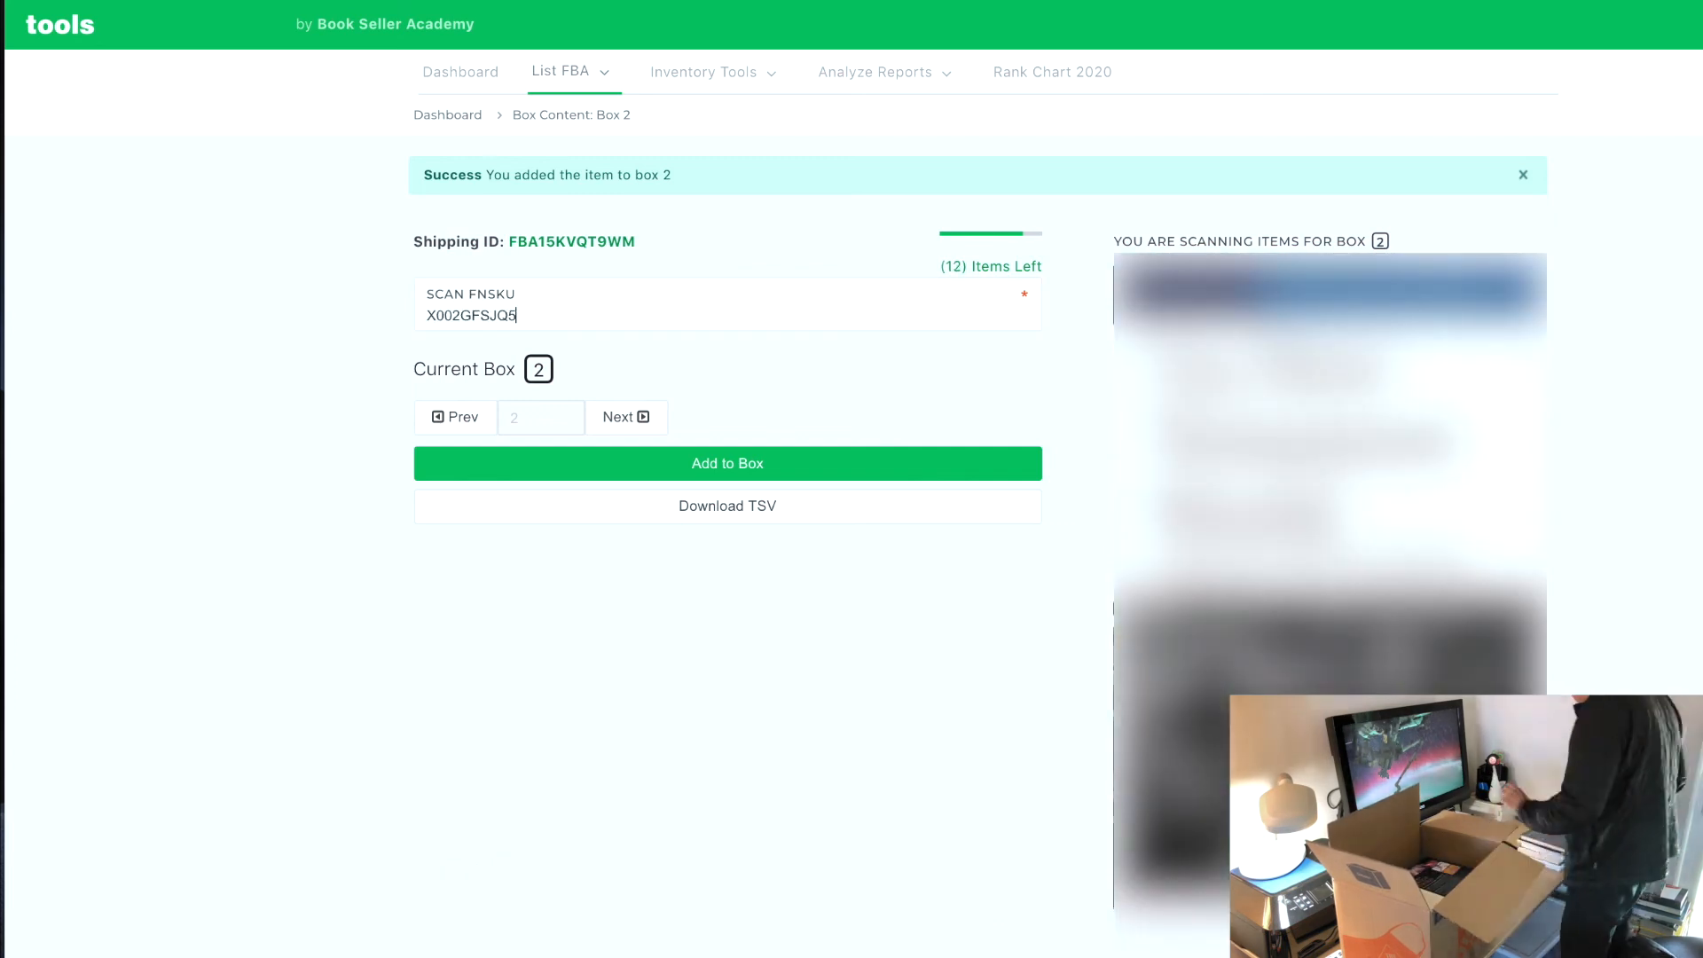
Add further books to box 2 by FNSKU, including X002GFSJQ5, X002GFVB9B and X002GFVB6Z
{"action": "type", "text": "X002GFVB"}
{"action": "key", "text": "Return"}
{"action": "key", "text": "Return"}
{"action": "type", "text": "X002GFVB9B"}
{"action": "key", "text": "Return"}
{"action": "type", "text": "X002GFVB6Z"}
{"action": "key", "text": "Return"}
{"action": "type", "text": "X002GFY9H5"}
{"action": "key", "text": "Return"}
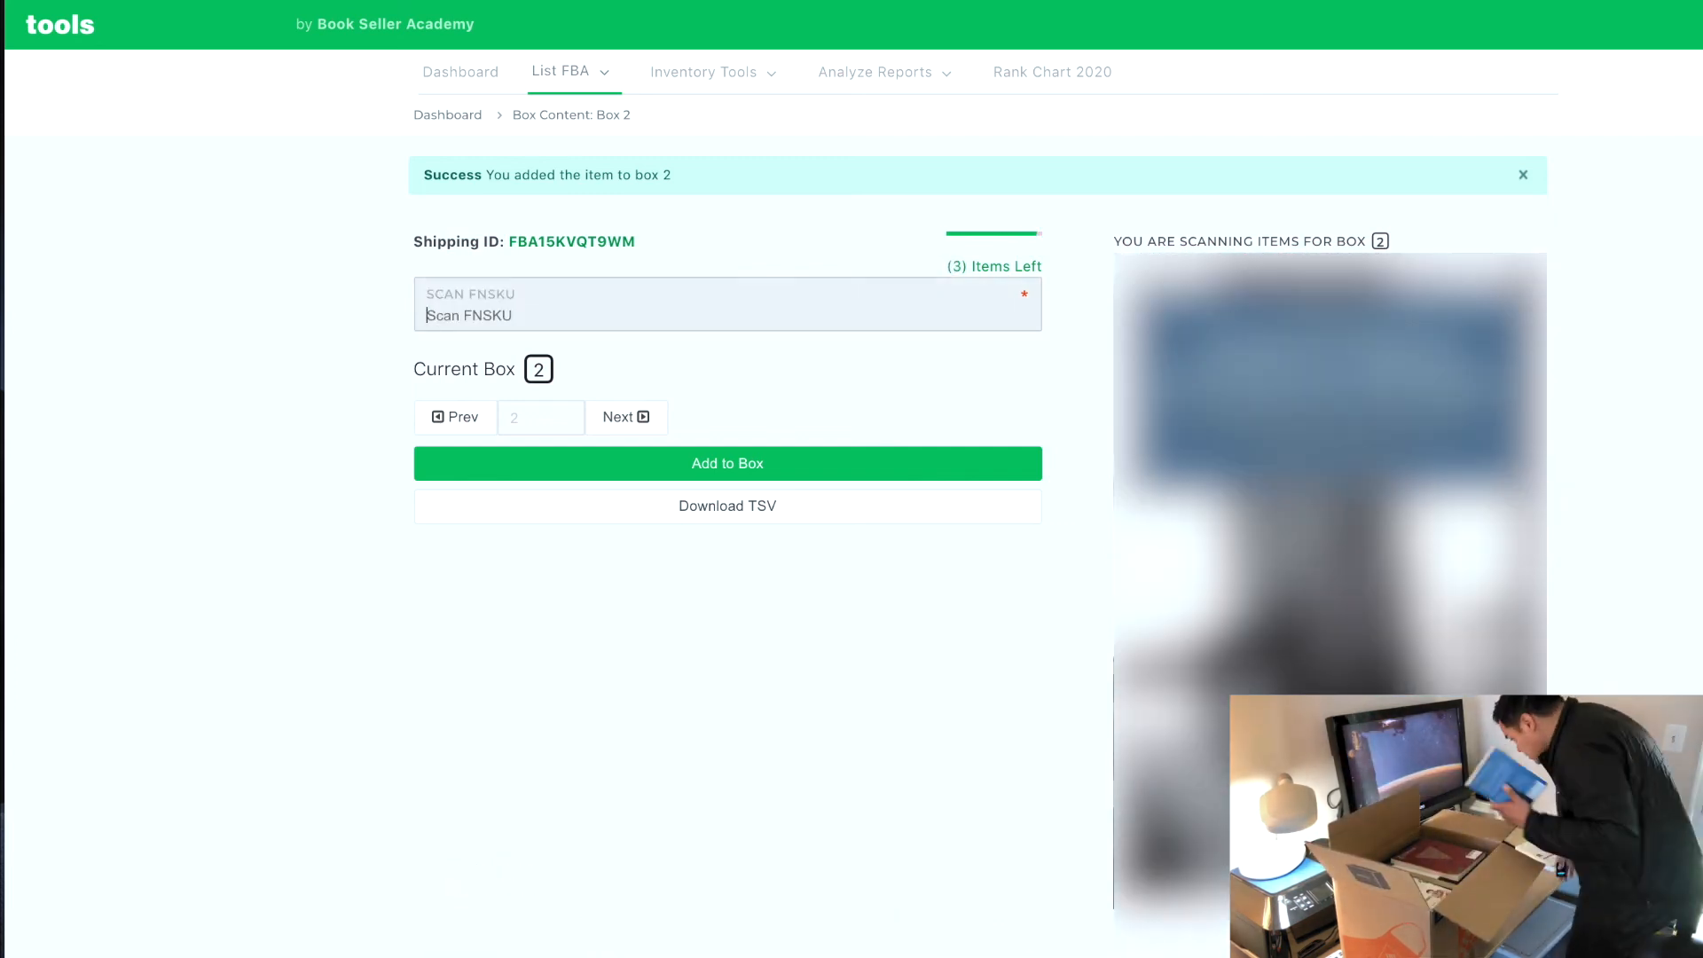
{"action": "key", "text": "Return"}
{"action": "key", "text": "Return"}
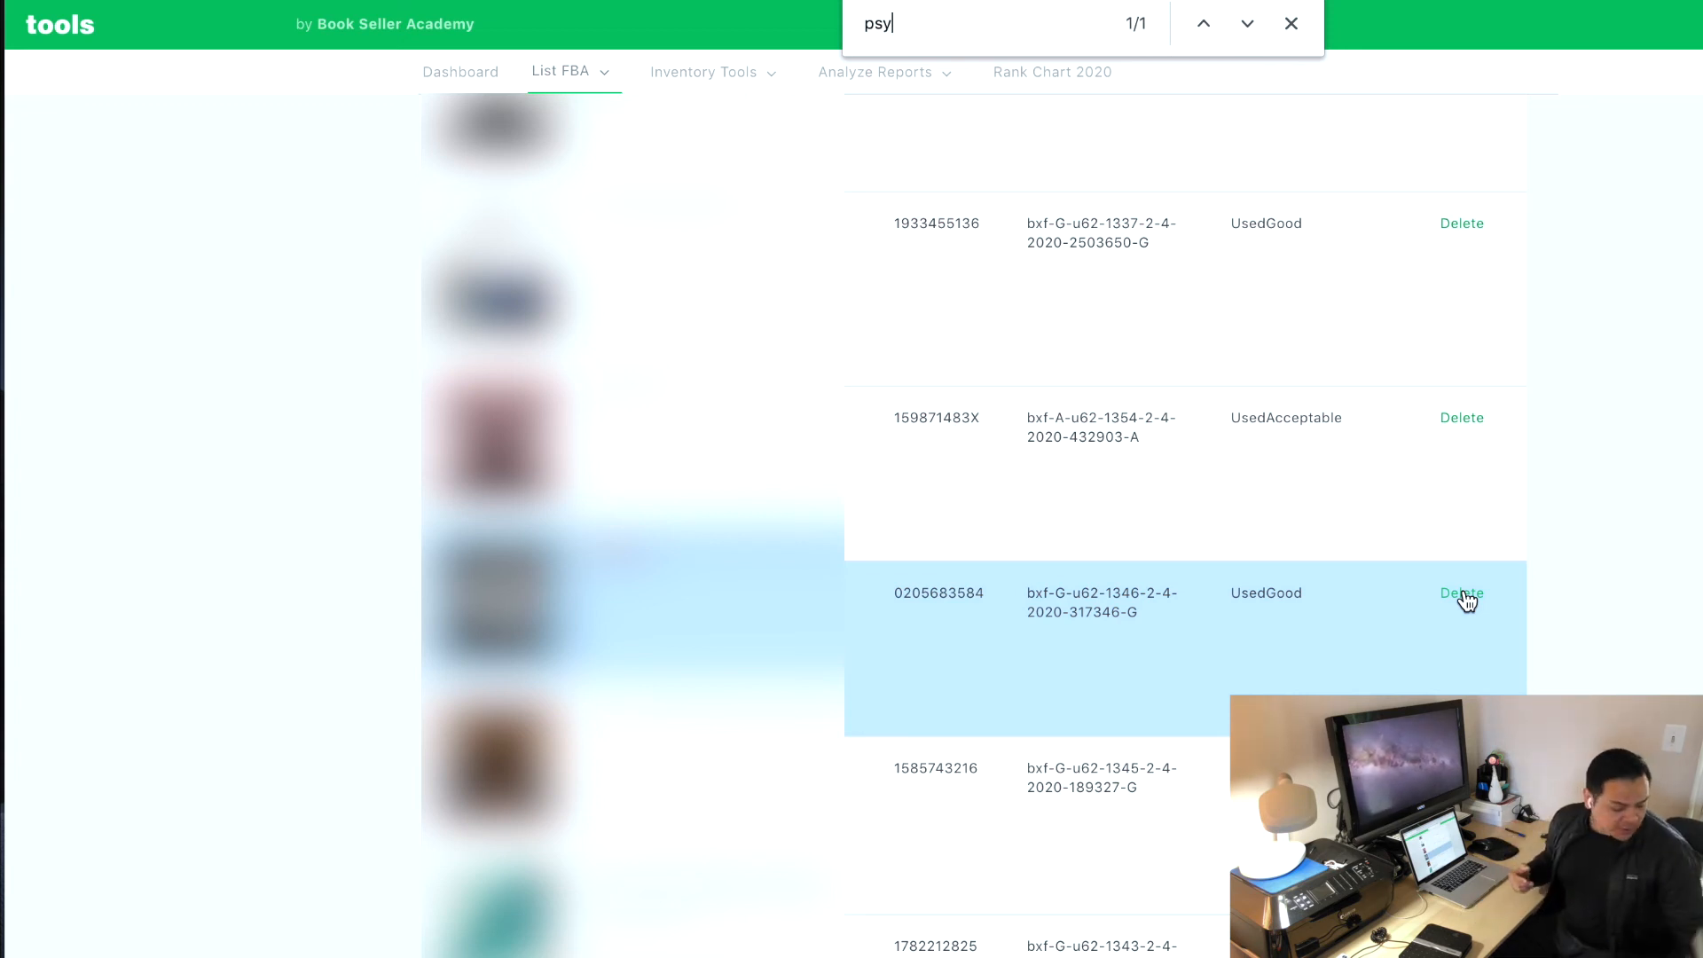
{"action": "left_click", "coordinate": [1466, 594]}
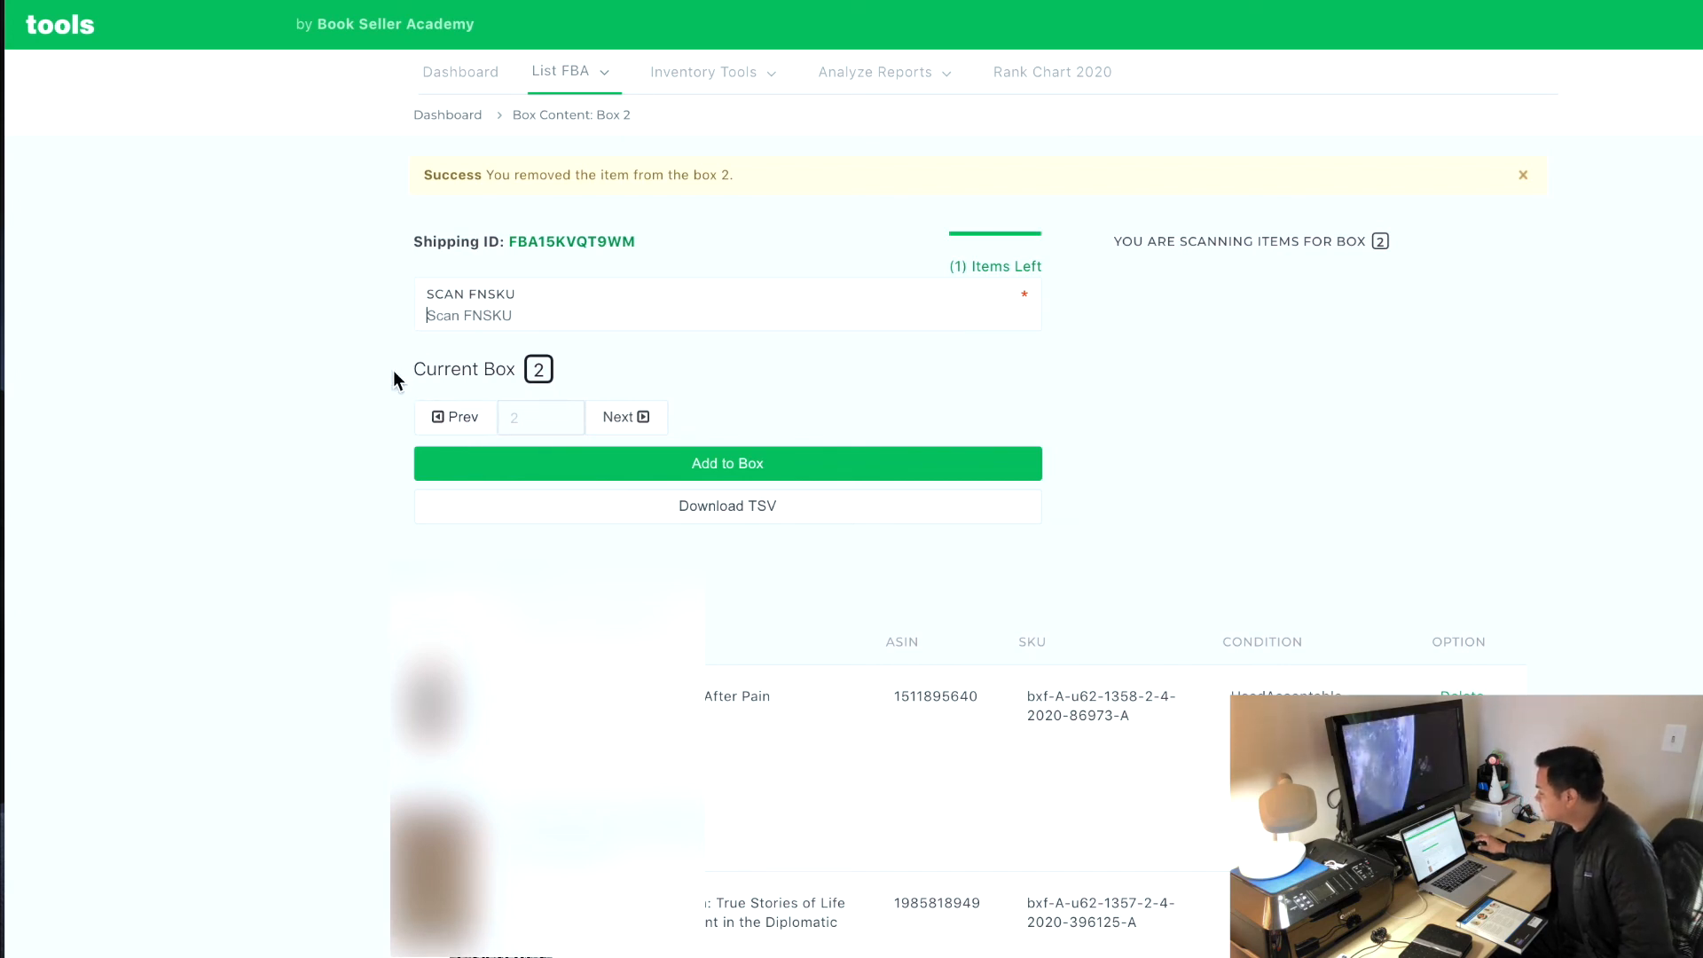
{"action": "left_click", "coordinate": [459, 423]}
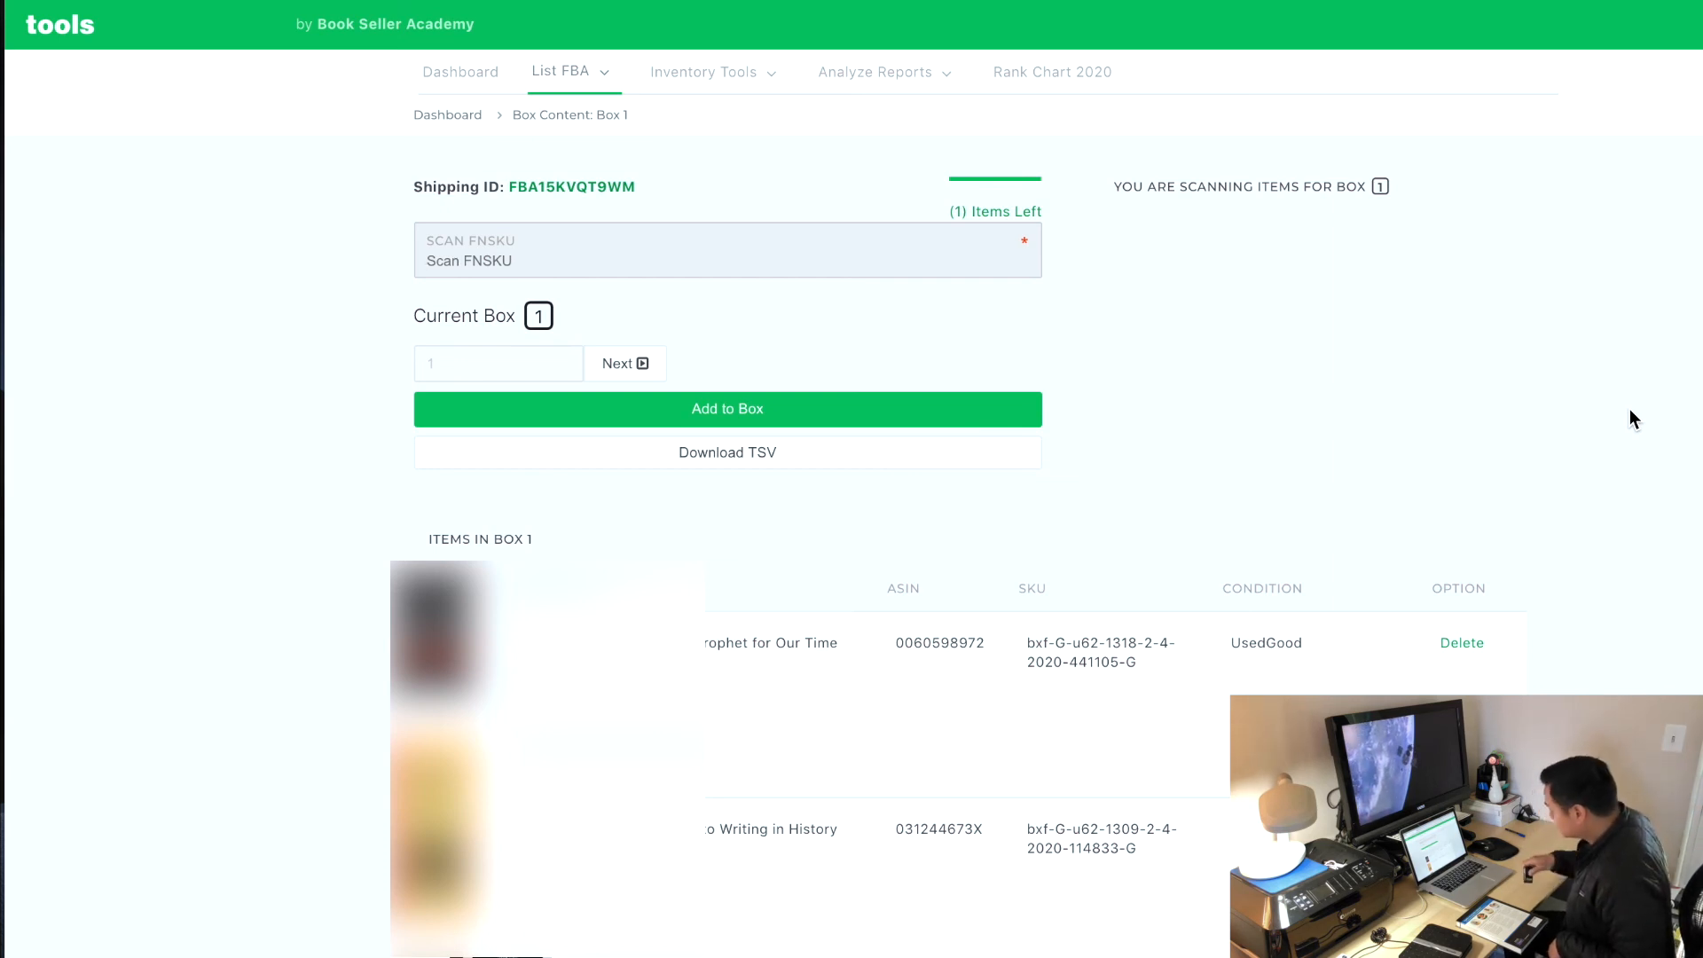
{"action": "type", "text": "X002GFVB6Z"}
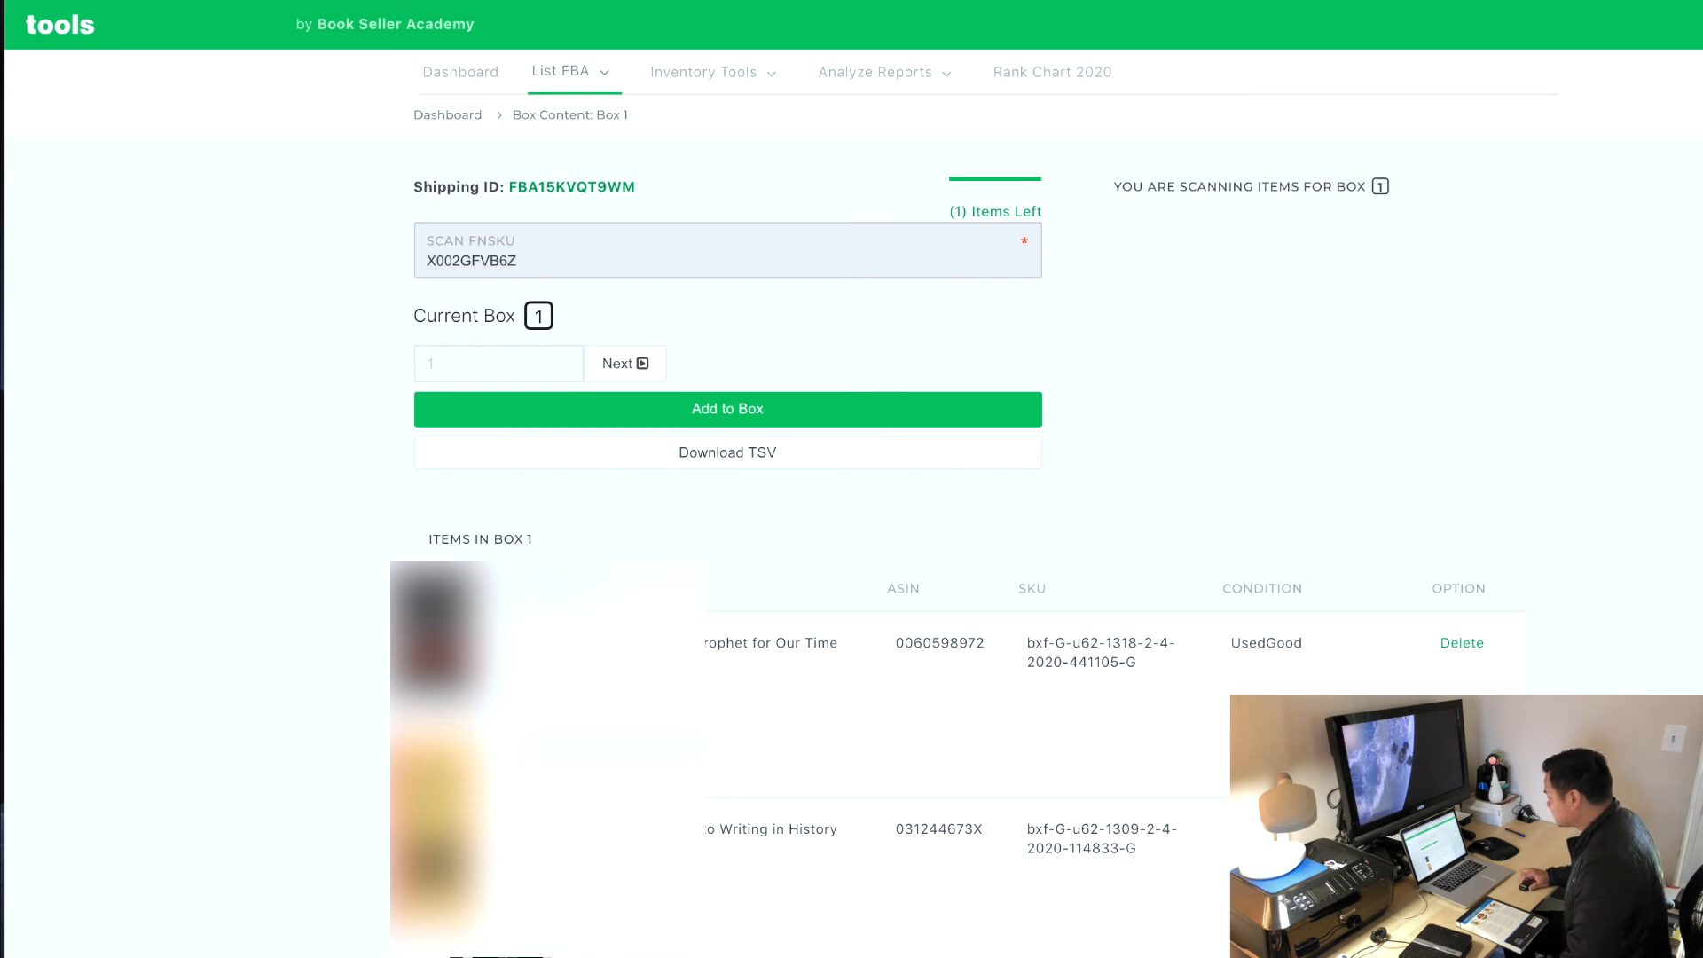
{"action": "key", "text": "Return"}
Download the completed box contents as a TSV pack list
{"action": "scroll", "coordinate": [975, 532], "scroll_direction": "down", "scroll_amount": 5}
{"action": "scroll", "coordinate": [976, 532], "scroll_direction": "down", "scroll_amount": 2}
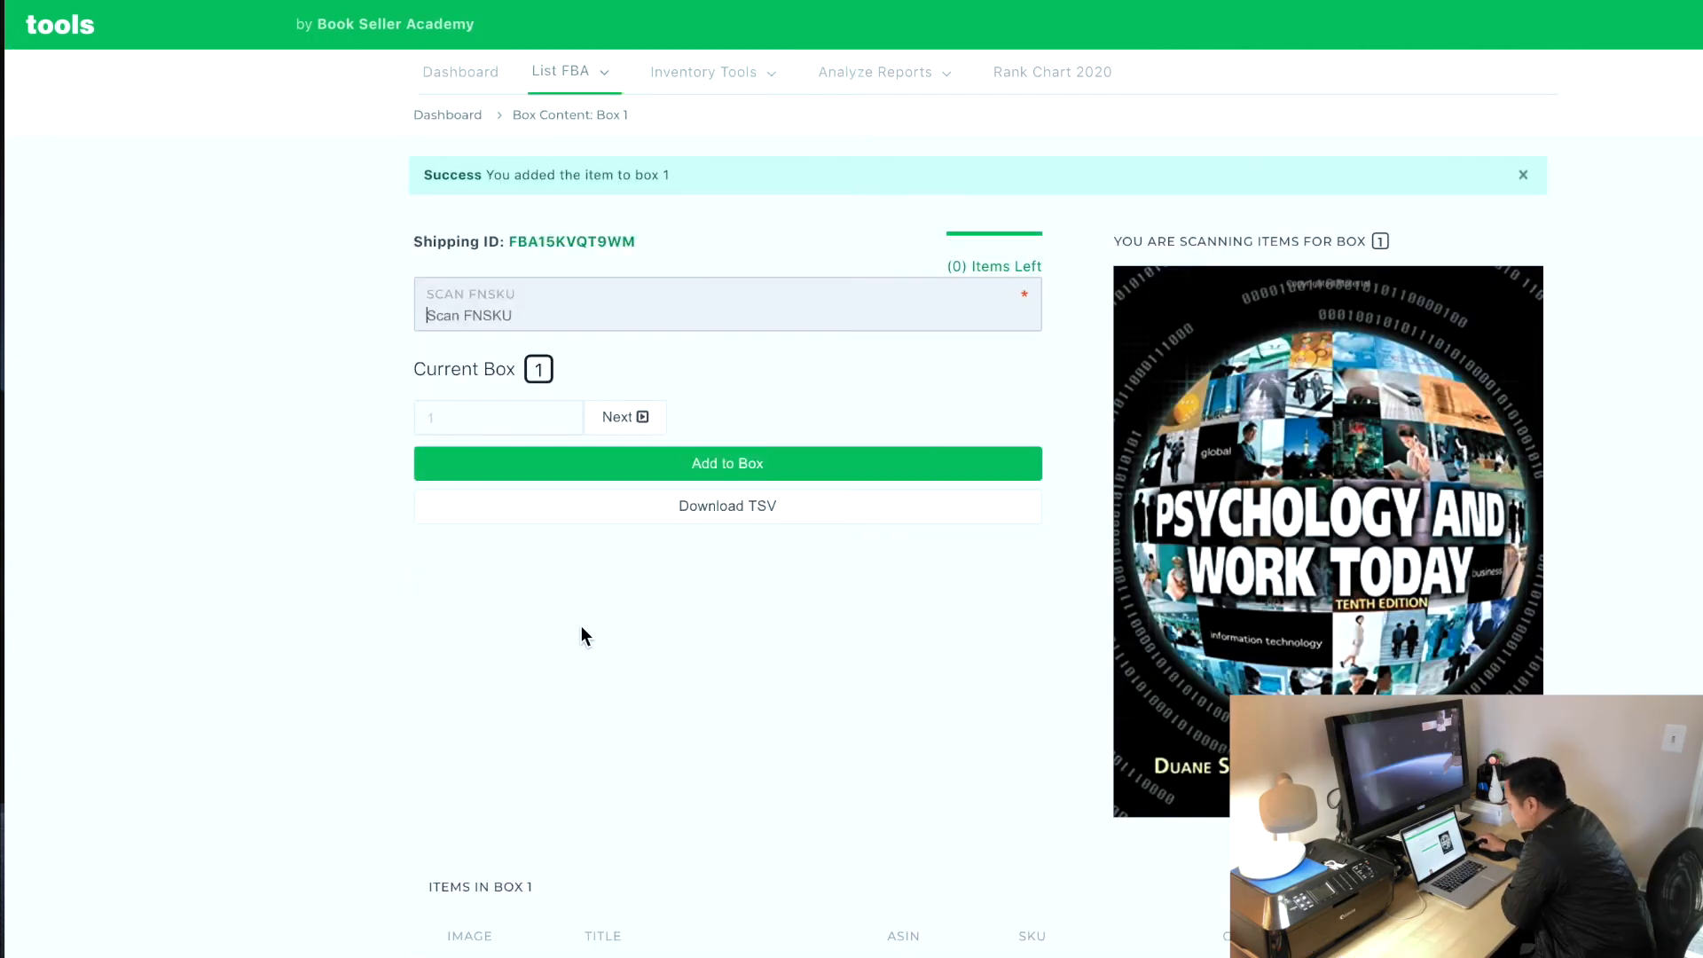
{"action": "left_click", "coordinate": [767, 519]}
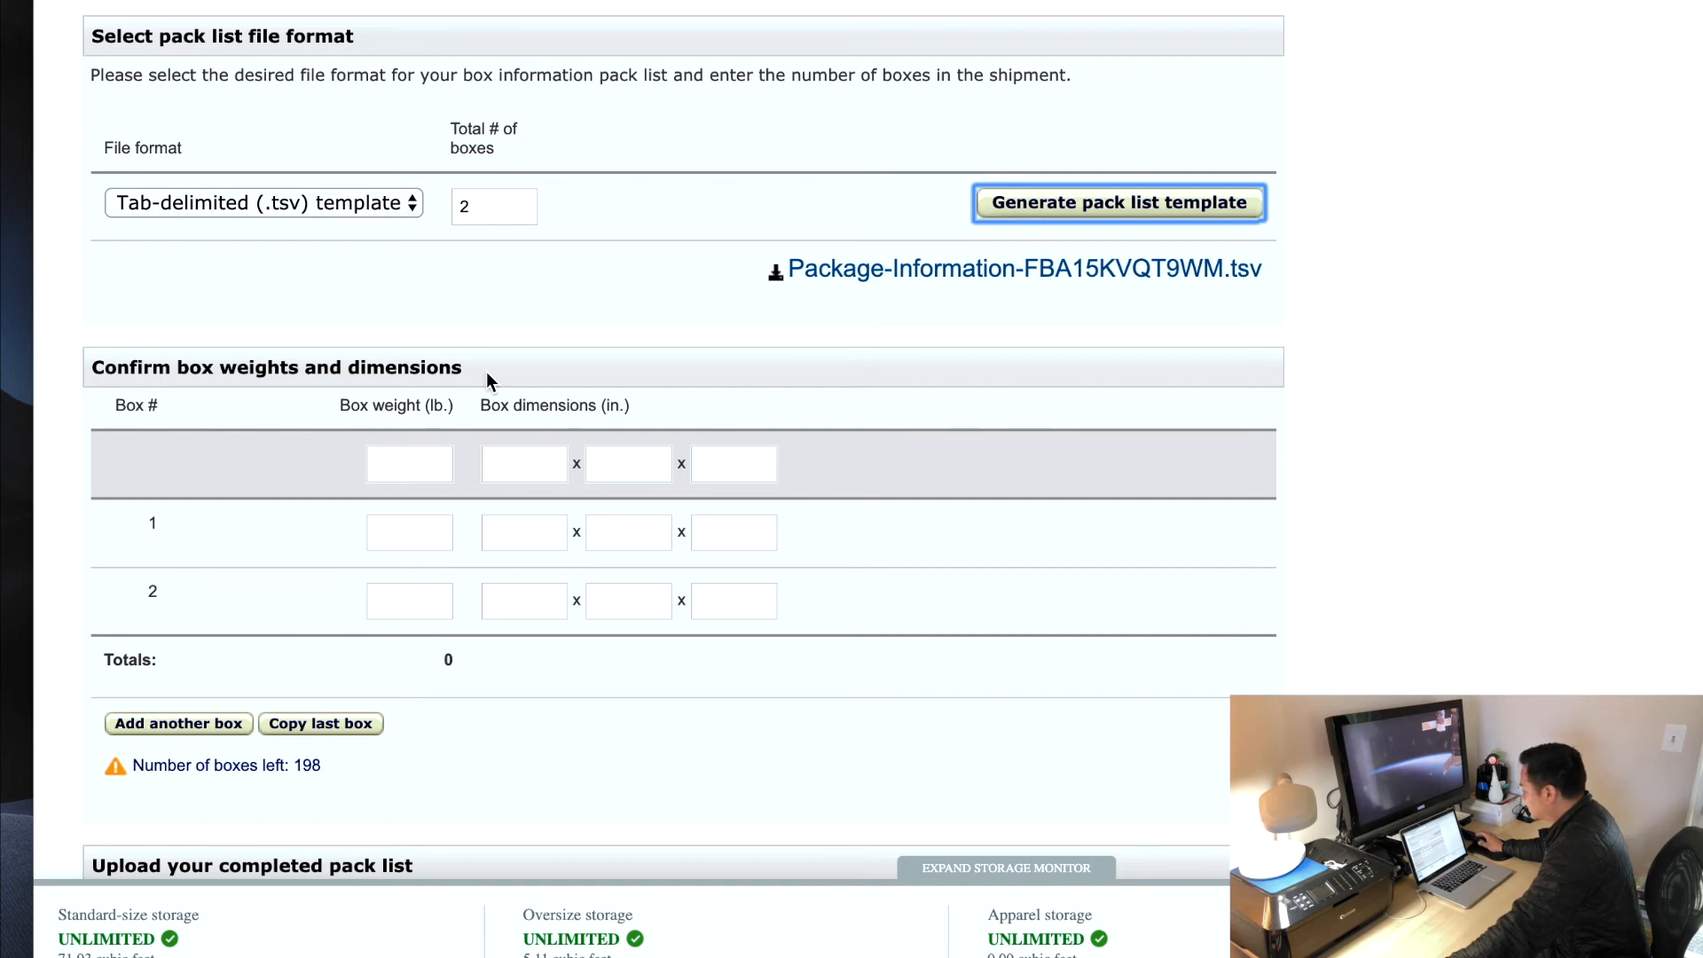
Enter box weights of 42 lb for box 1 and 47 lb for box 2 on the Seller Central shipment page
{"action": "left_click", "coordinate": [406, 538]}
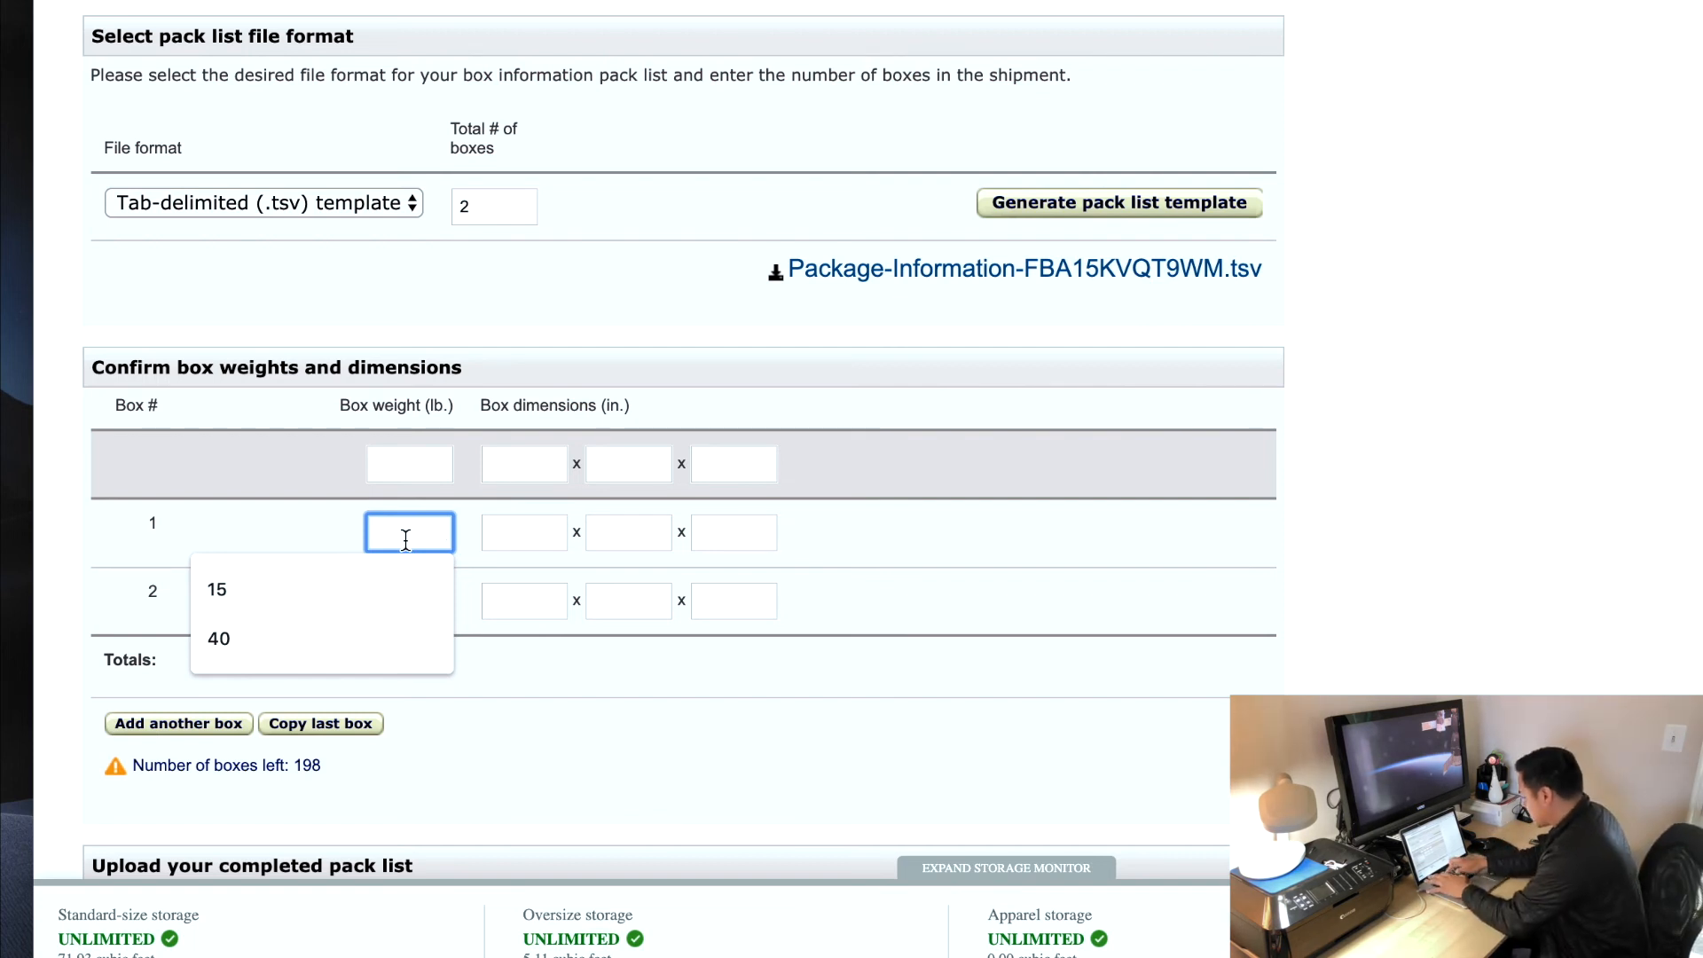
{"action": "type", "text": "42"}
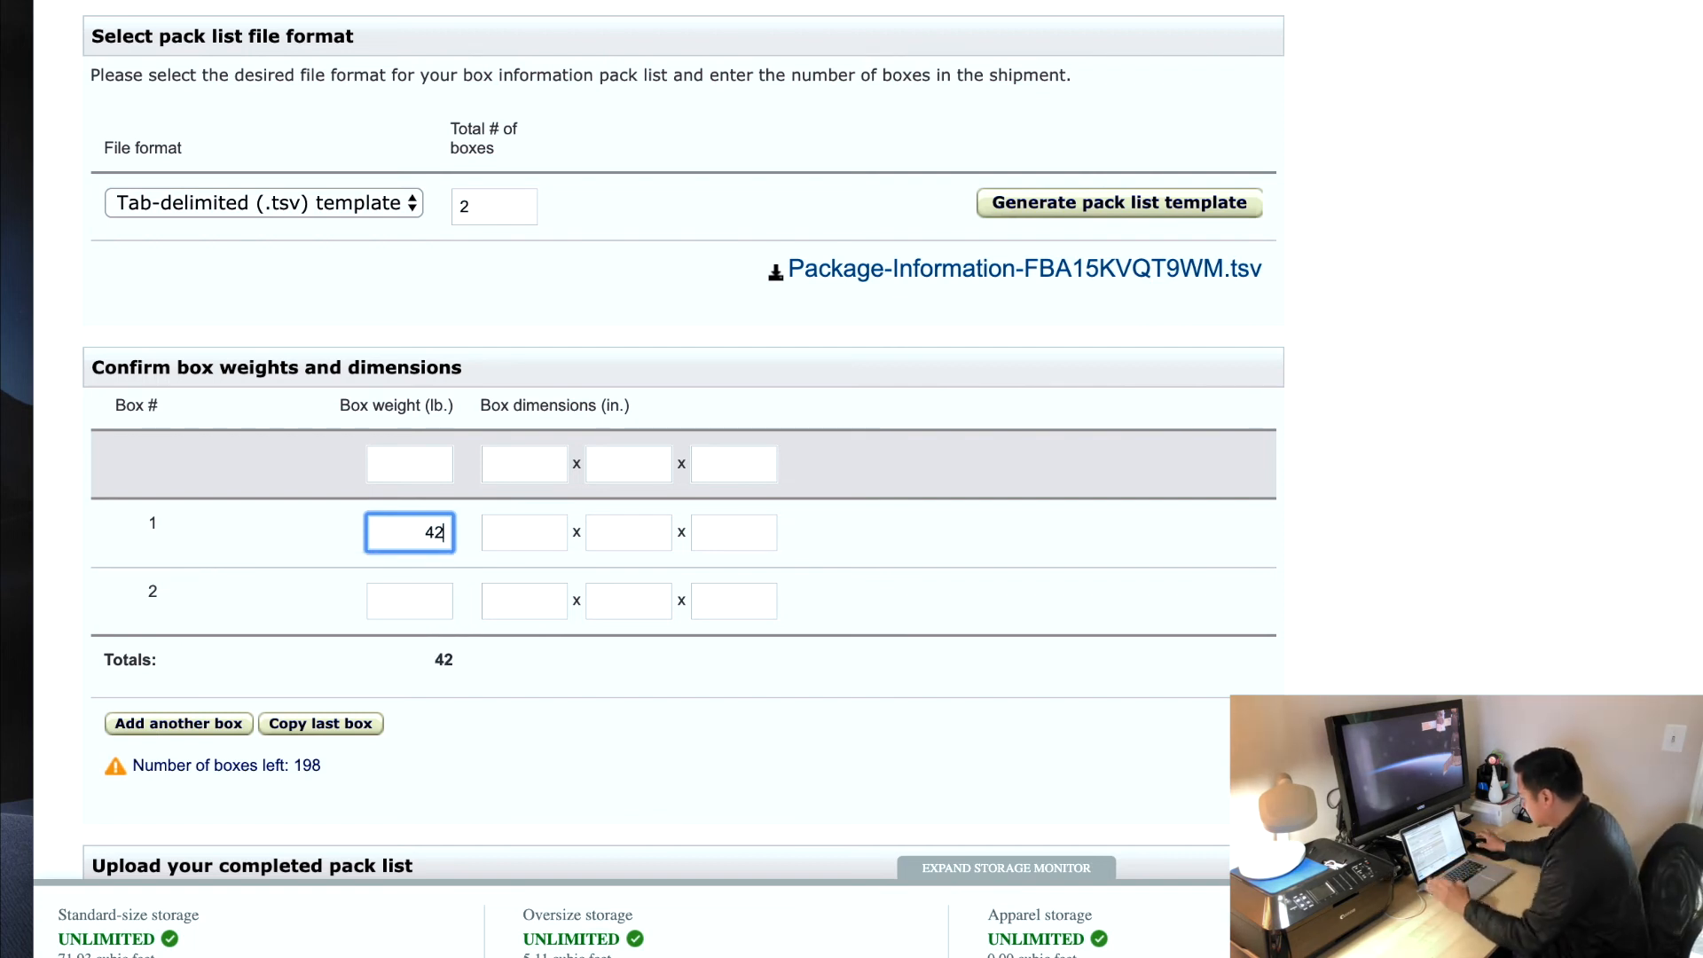
{"action": "left_click", "coordinate": [423, 607]}
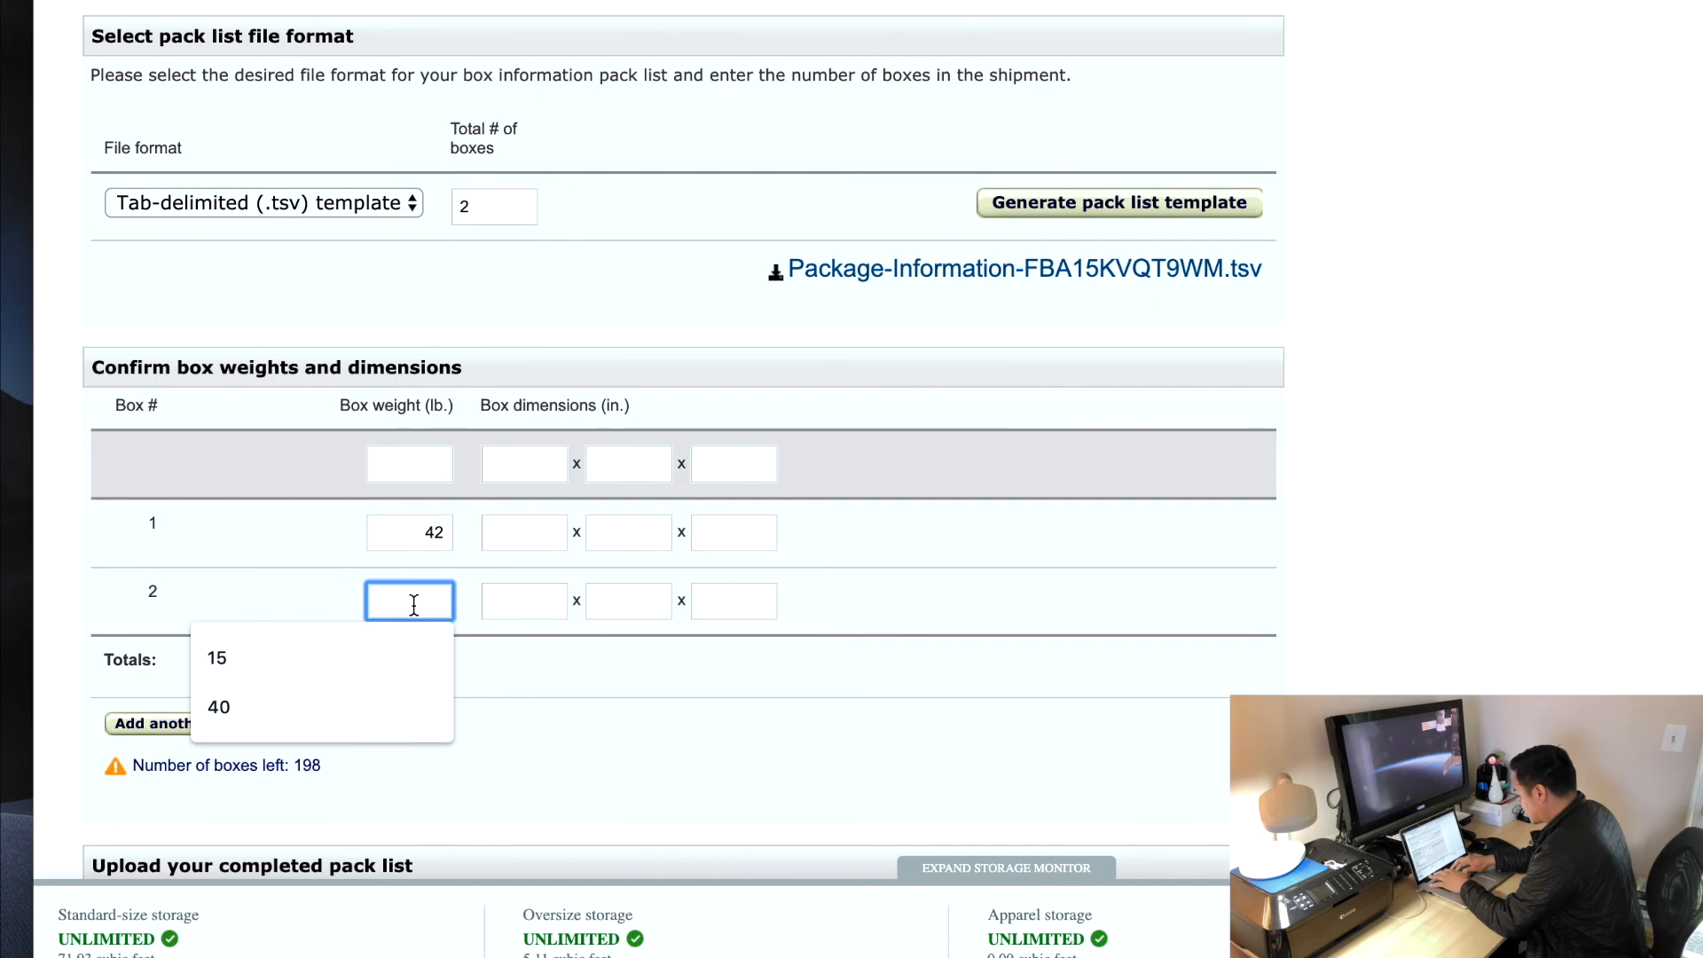
{"action": "type", "text": "47"}
Set the dimensions of box 1 to 16 x 12 x 12 inches
{"action": "left_click", "coordinate": [544, 535]}
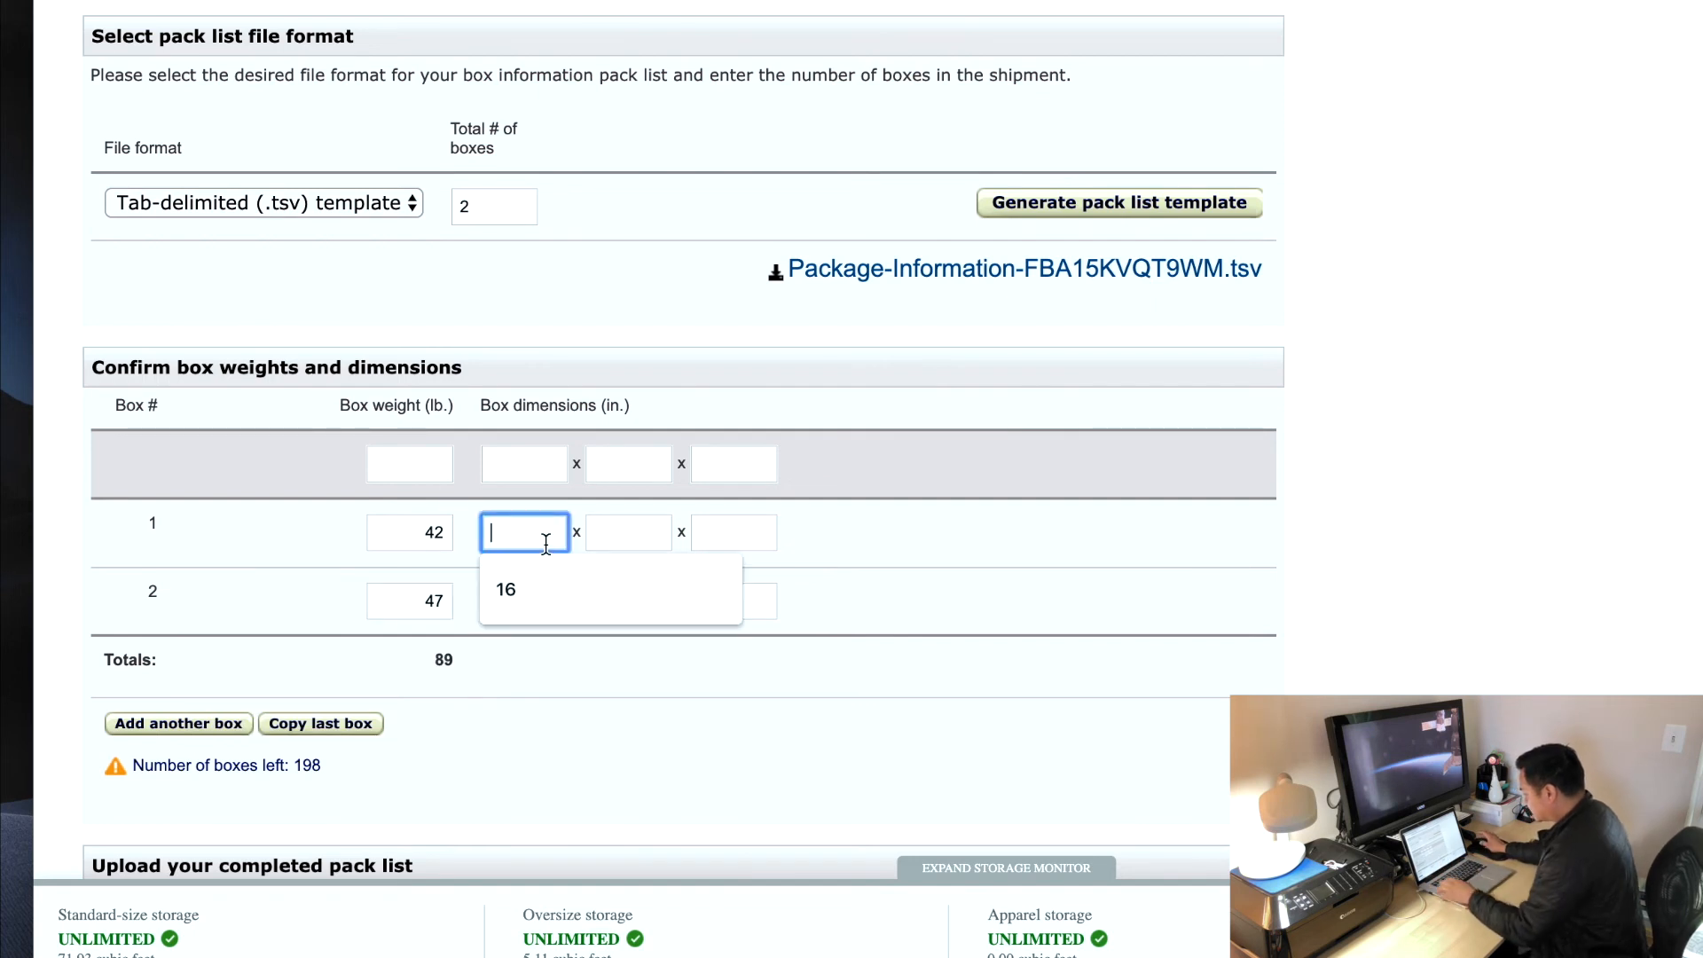
{"action": "left_click", "coordinate": [543, 587]}
{"action": "left_click", "coordinate": [634, 537]}
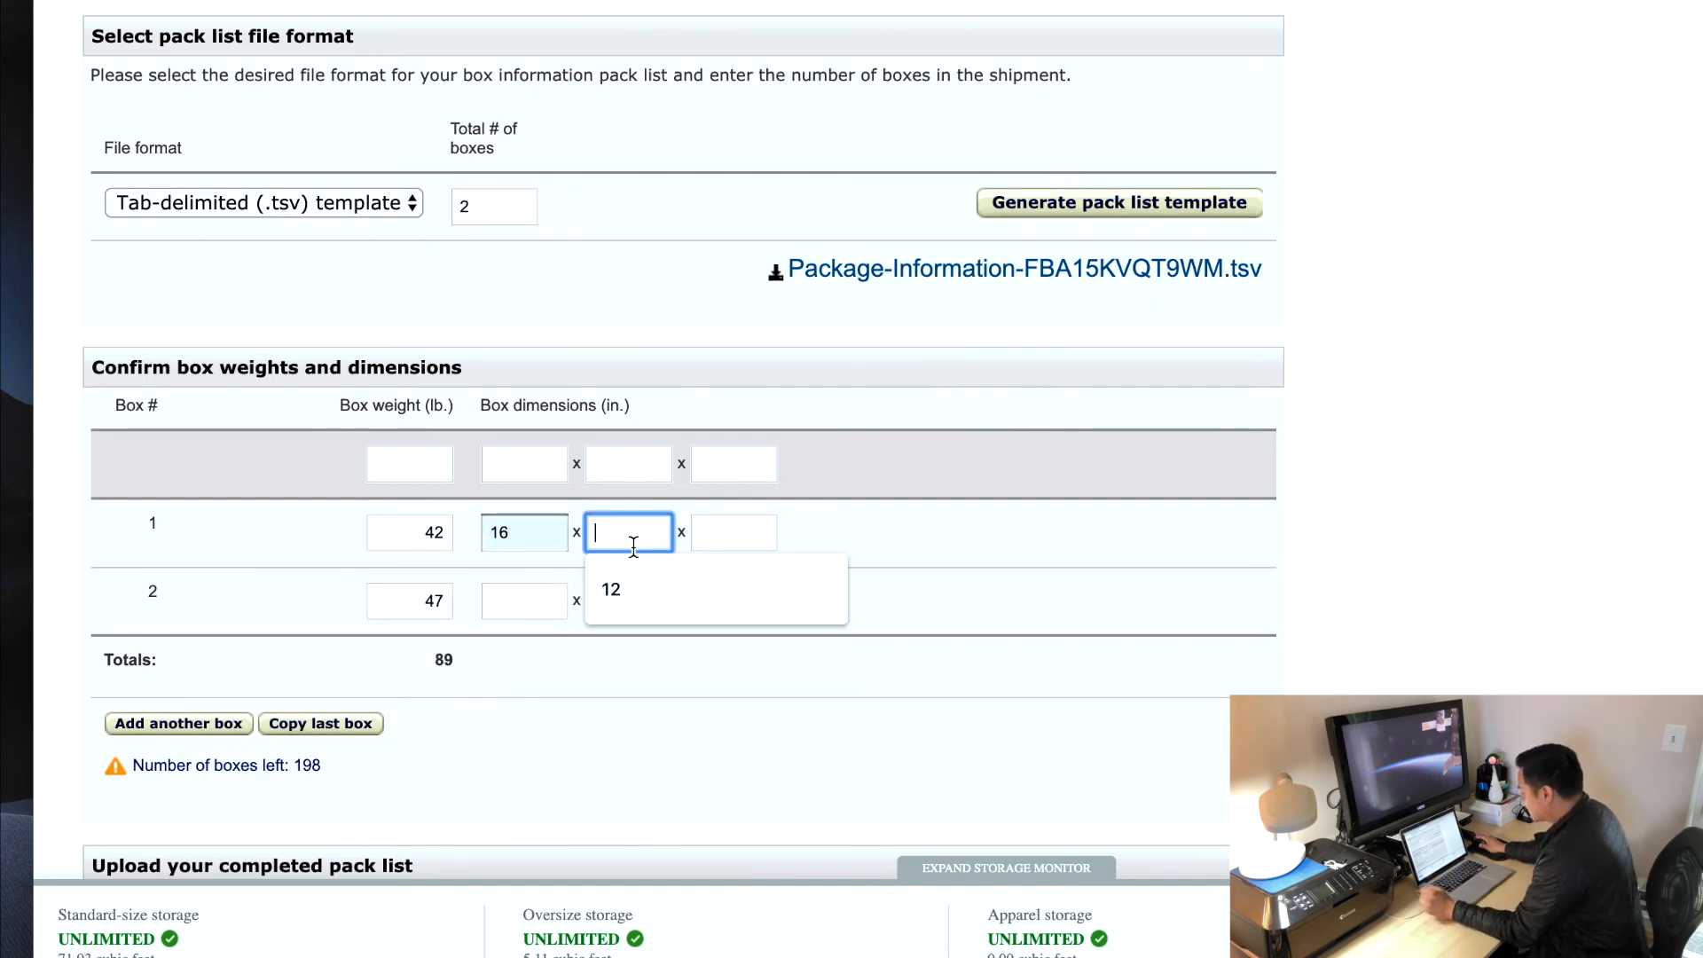
{"action": "left_click", "coordinate": [621, 589]}
{"action": "left_click", "coordinate": [741, 536]}
{"action": "left_click", "coordinate": [722, 589]}
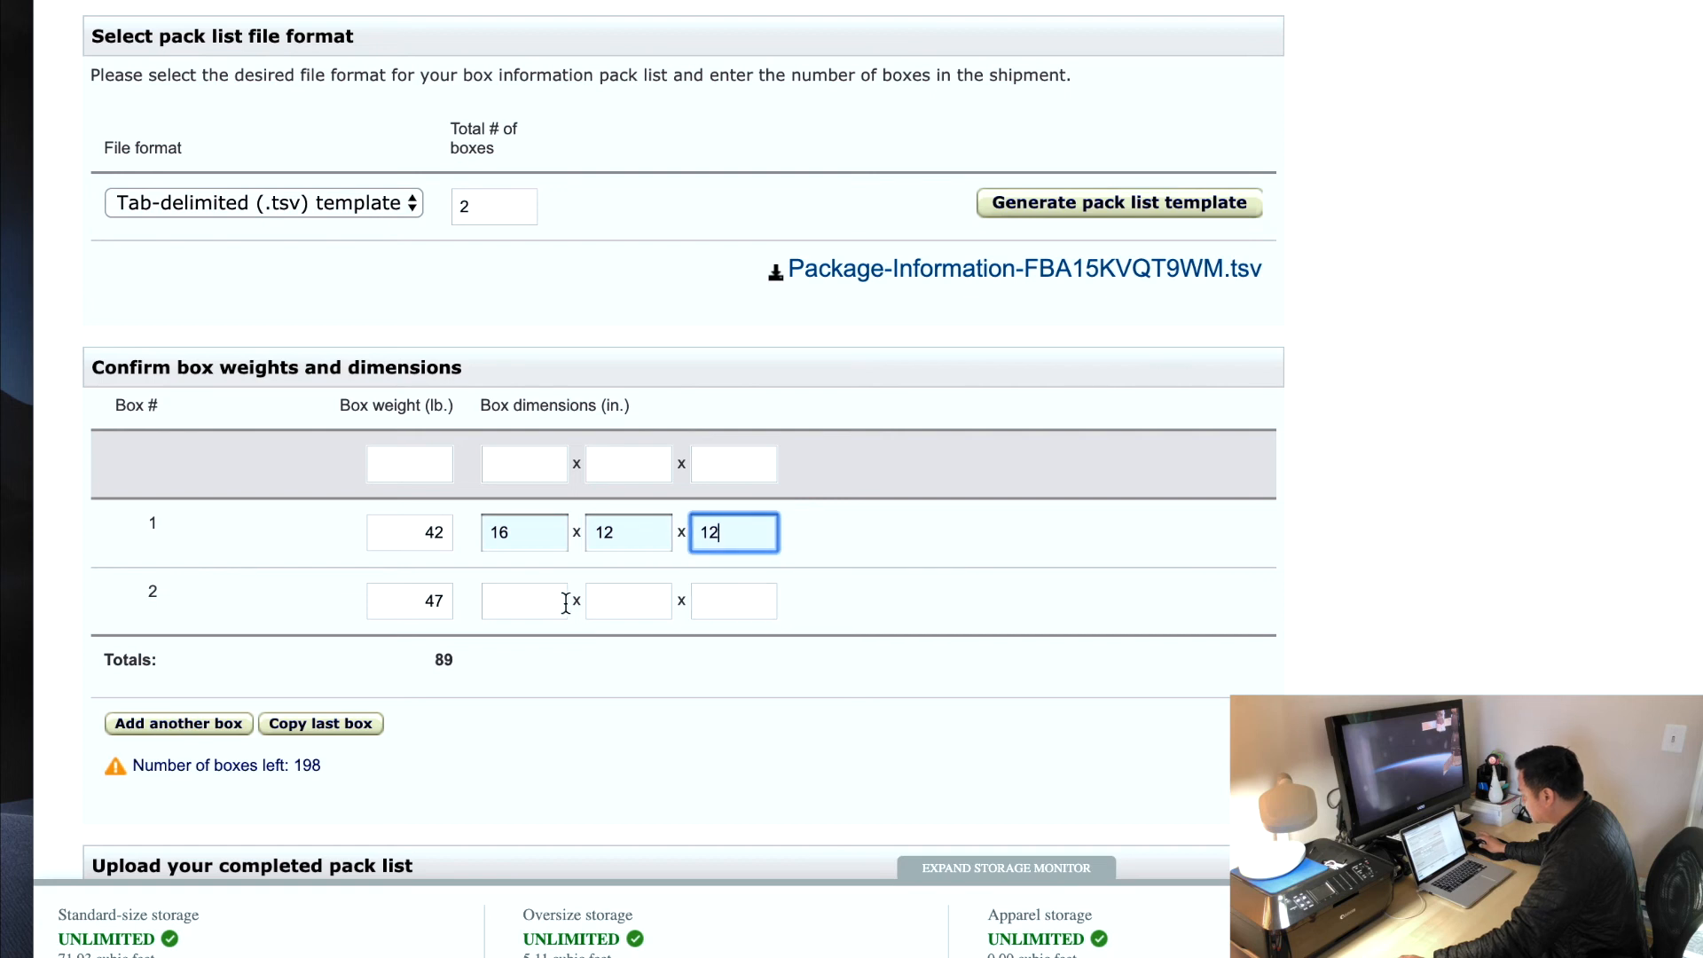
Set the dimensions of box 2 to 16 x 12 x 12 inches
{"action": "left_click", "coordinate": [554, 601]}
{"action": "left_click", "coordinate": [552, 663]}
{"action": "left_click", "coordinate": [647, 606]}
{"action": "left_click", "coordinate": [646, 656]}
{"action": "left_click", "coordinate": [743, 601]}
{"action": "left_click", "coordinate": [738, 661]}
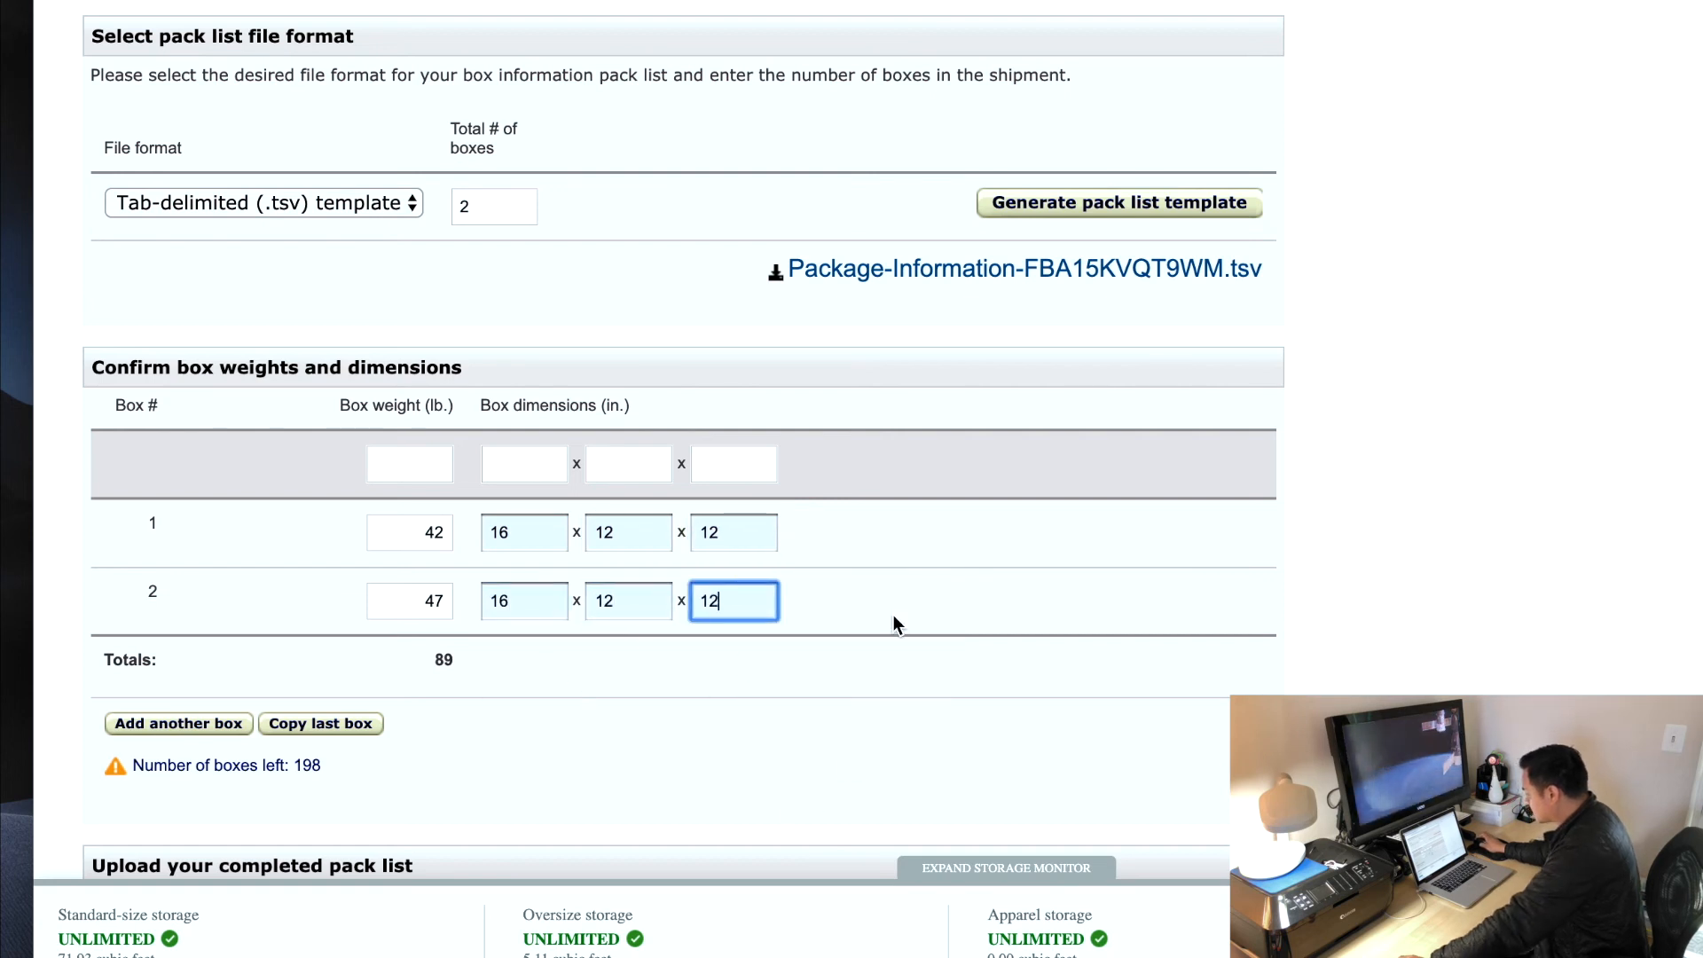
Upload the completed pack list file Package-Information-FBA15KVQT9WM.tsv from the Desktop
{"action": "scroll", "coordinate": [892, 615], "scroll_direction": "down", "scroll_amount": 5}
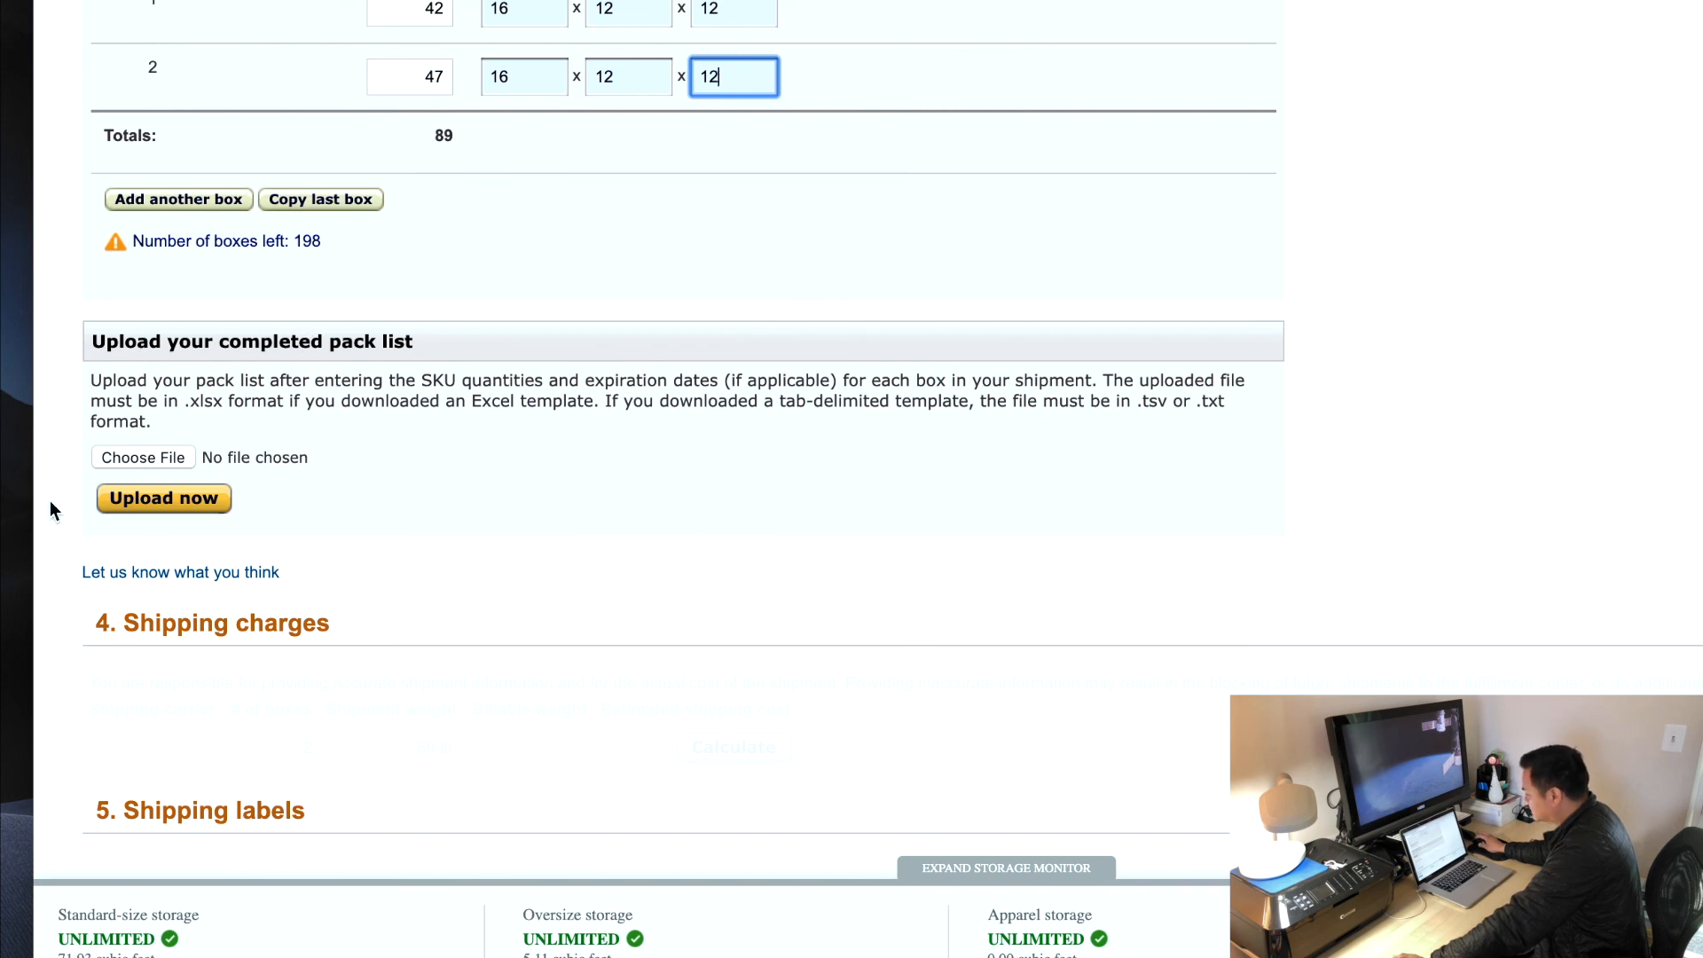
{"action": "left_click", "coordinate": [164, 458]}
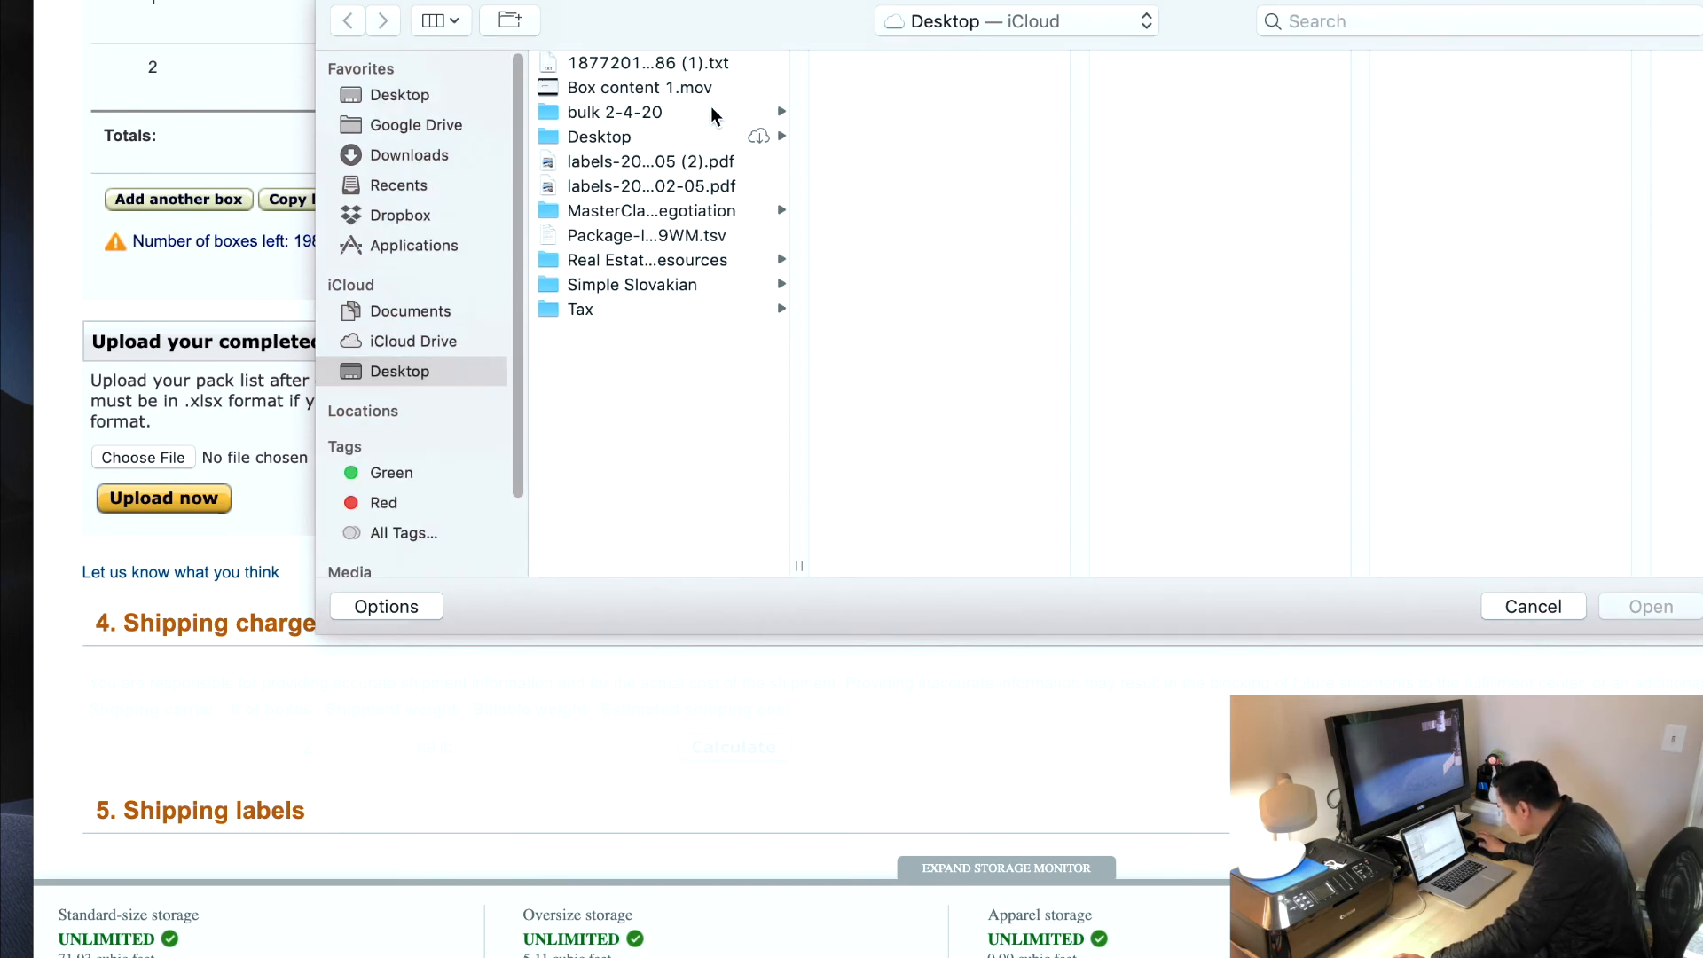
{"action": "left_click", "coordinate": [682, 232]}
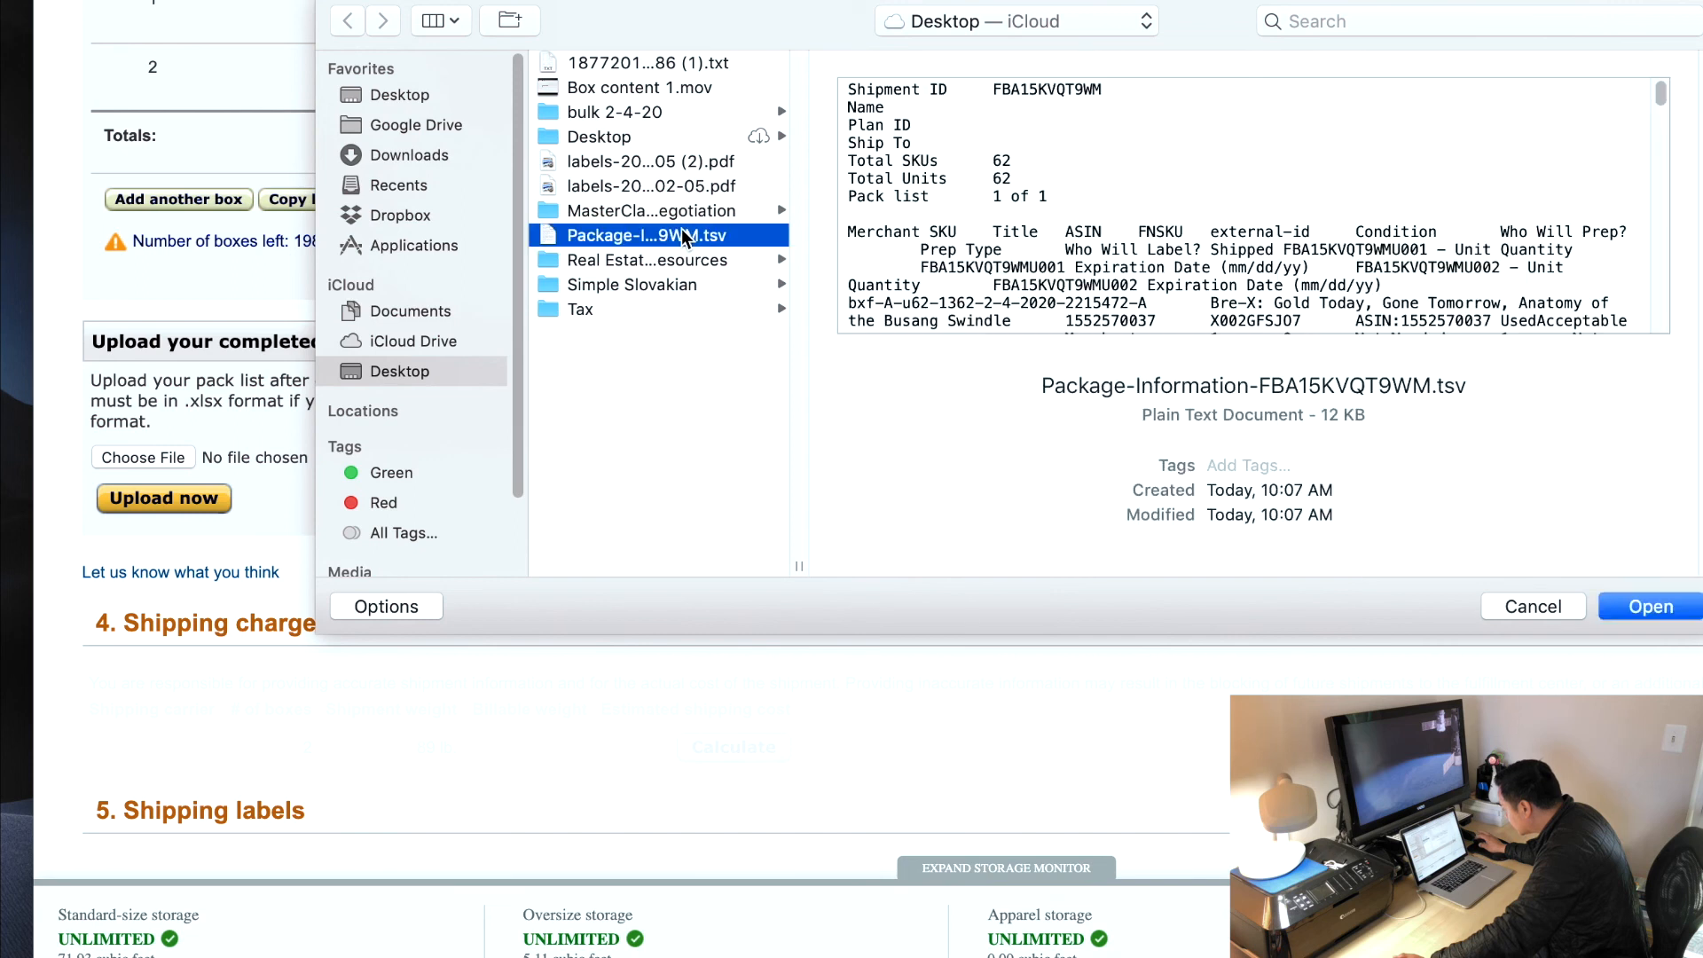
{"action": "left_click", "coordinate": [1648, 608]}
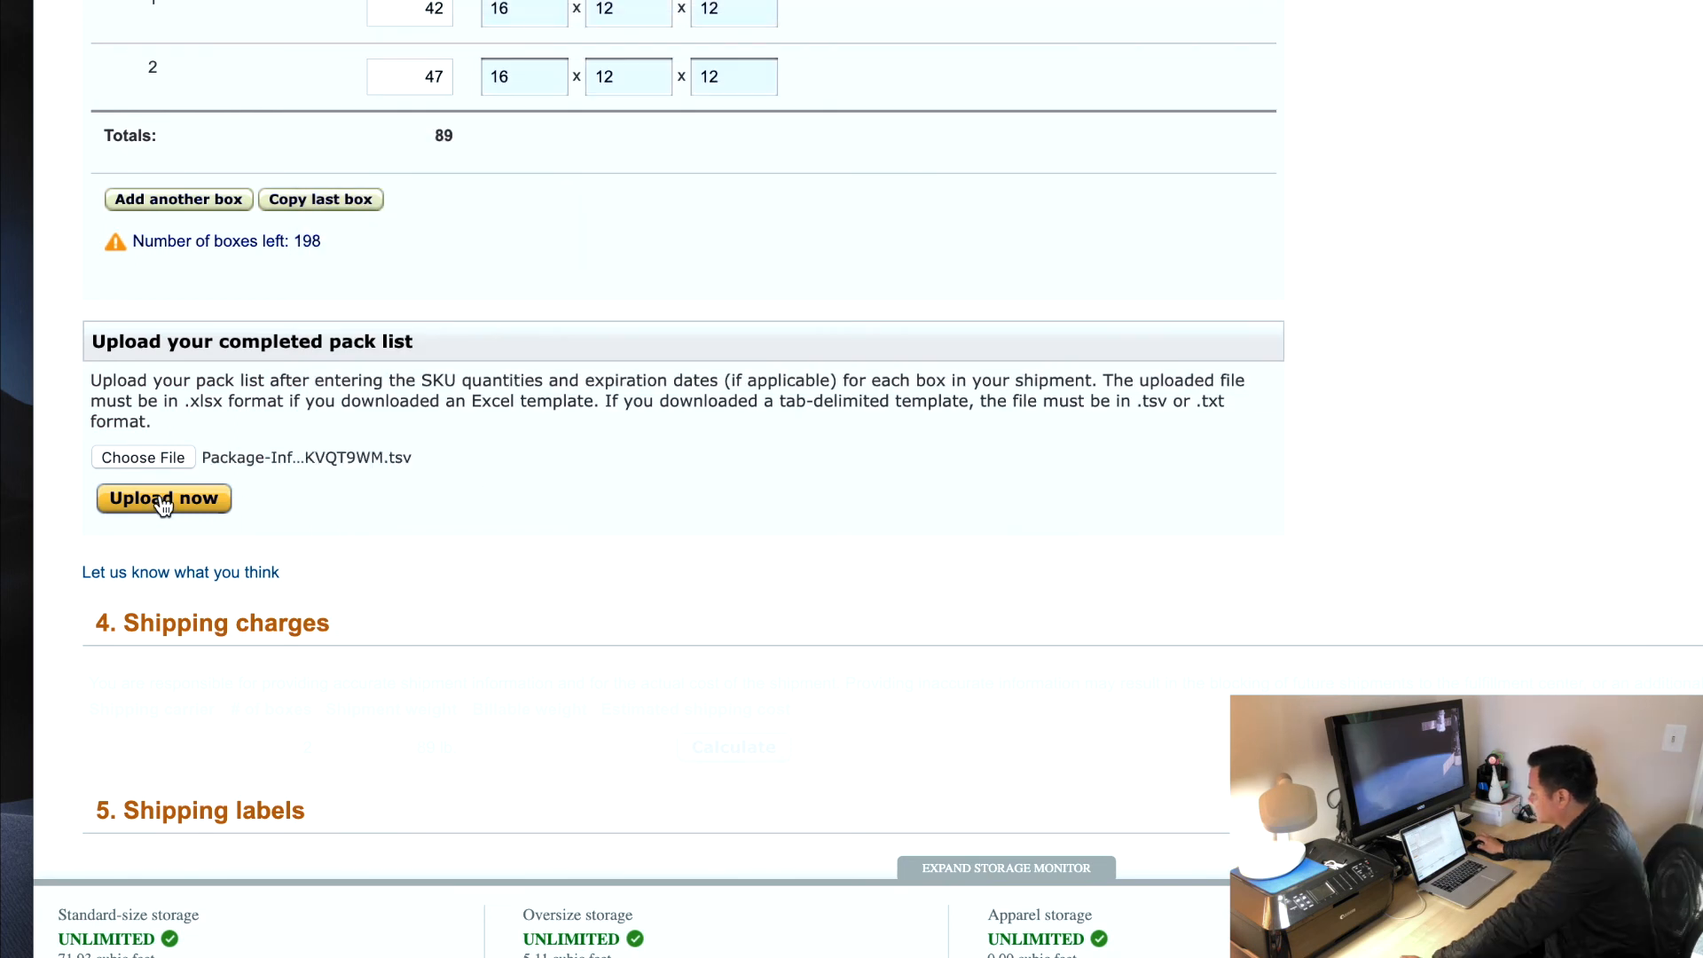
{"action": "left_click", "coordinate": [162, 501]}
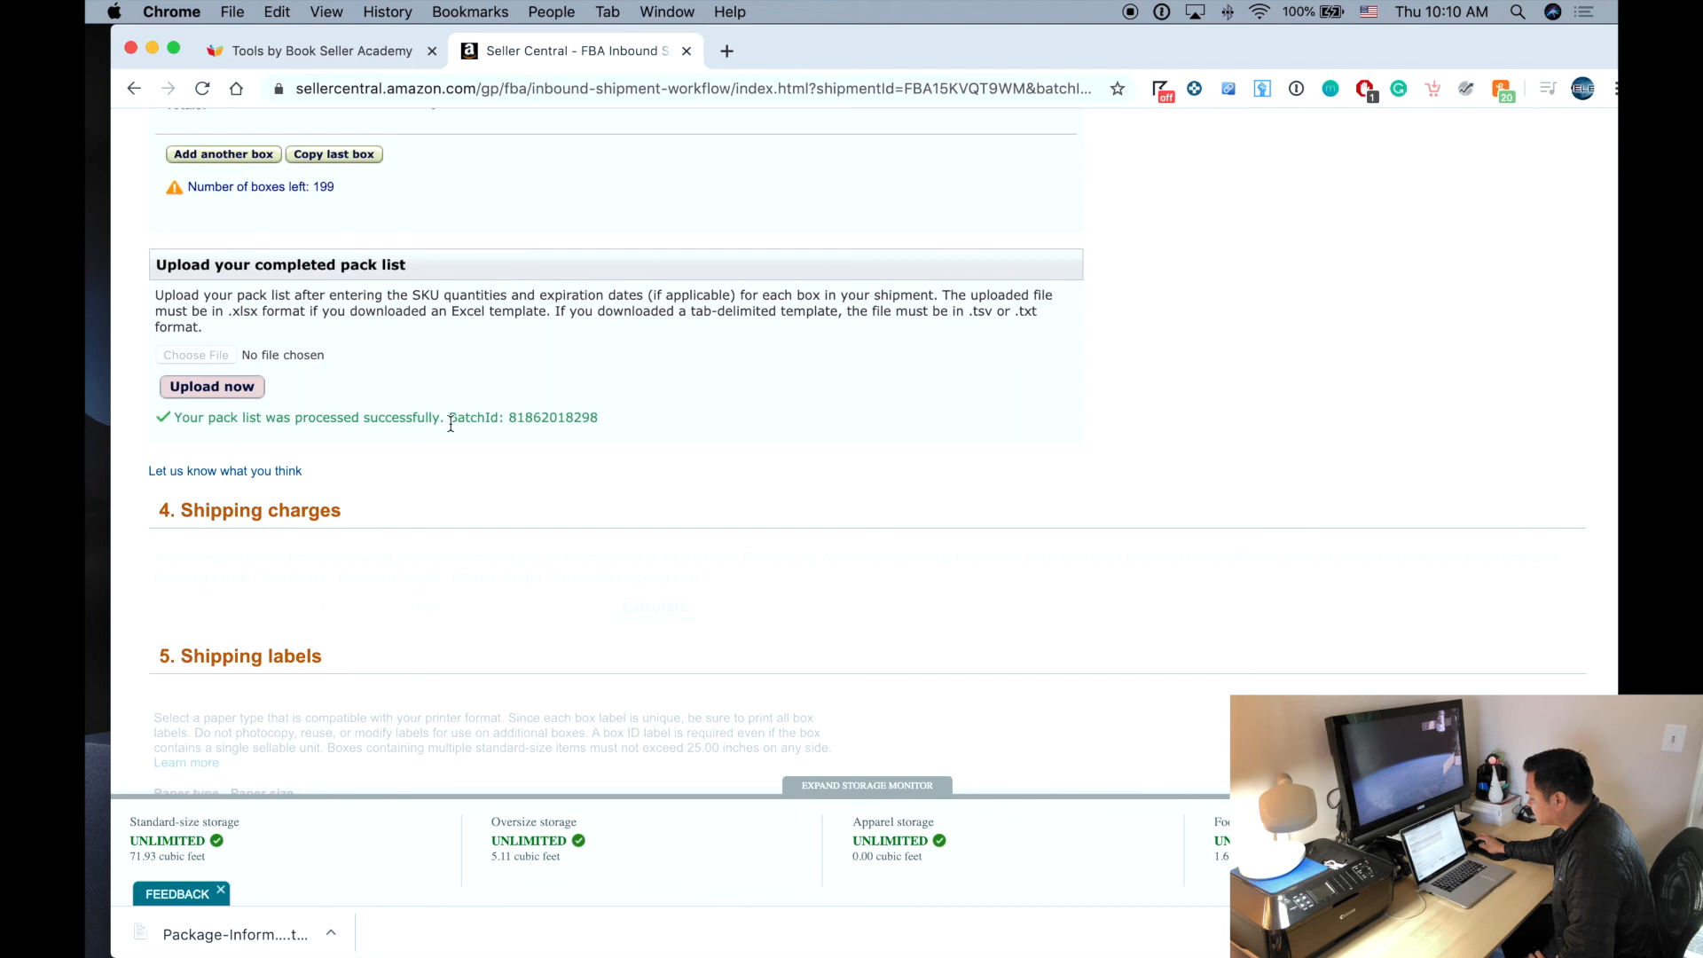
Calculate the shipping charges for the two-box shipment
{"action": "scroll", "coordinate": [657, 461], "scroll_direction": "down", "scroll_amount": 1}
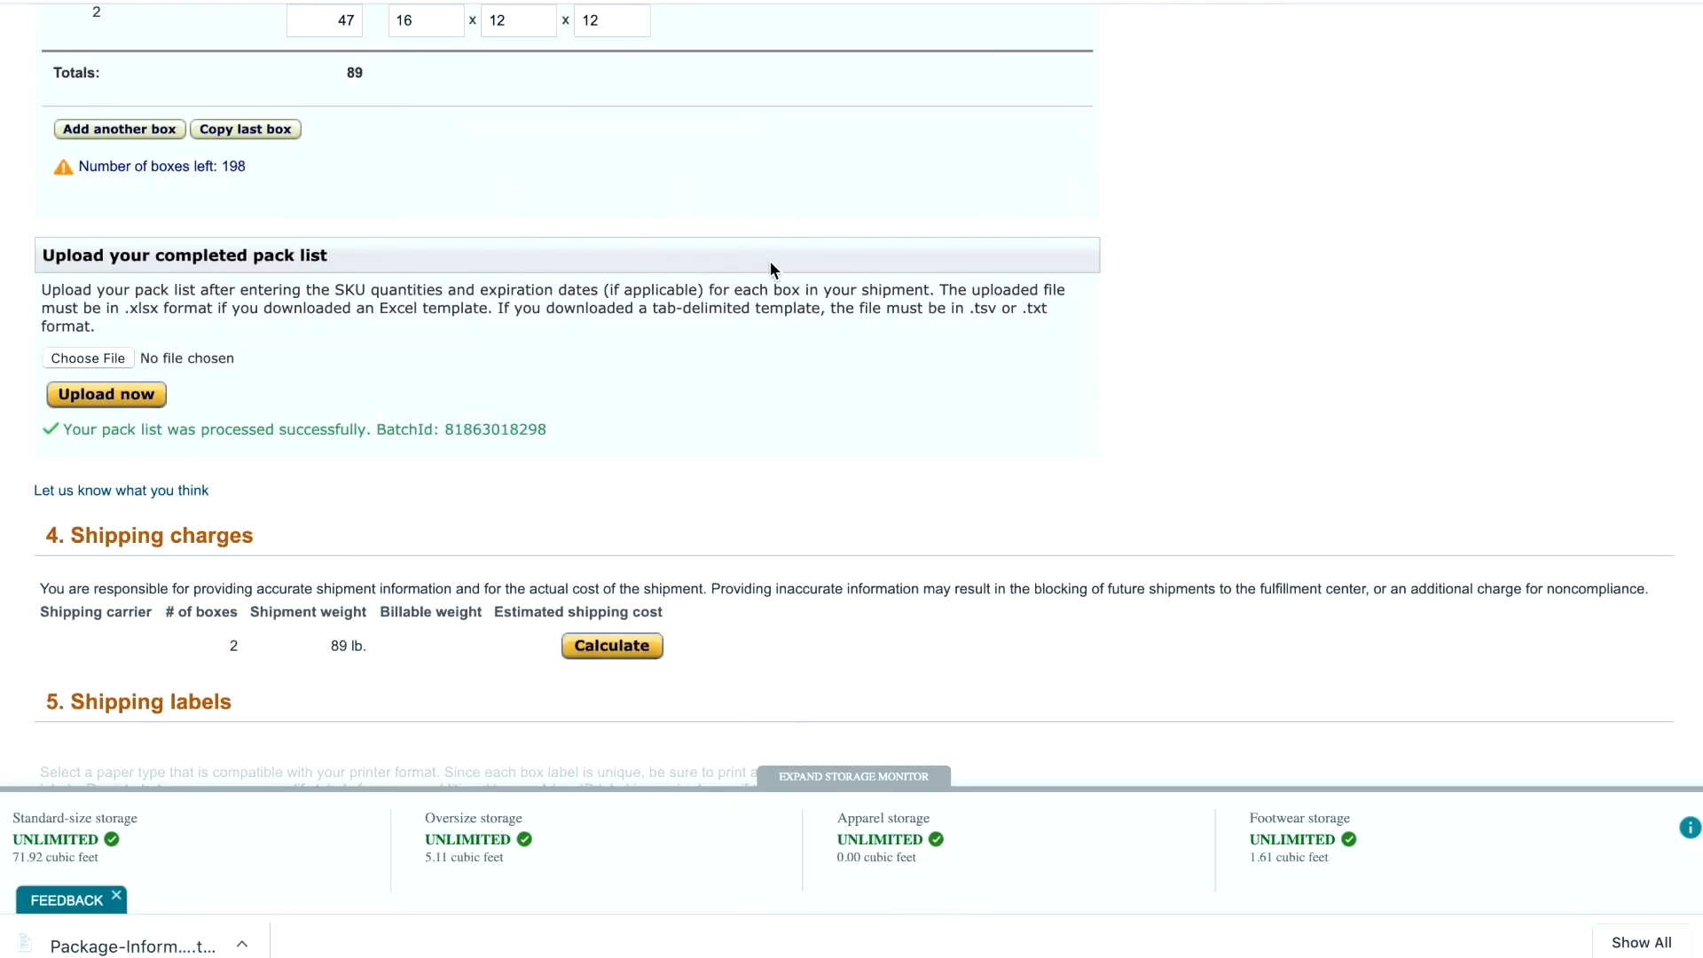
{"action": "scroll", "coordinate": [769, 266], "scroll_direction": "down", "scroll_amount": 1}
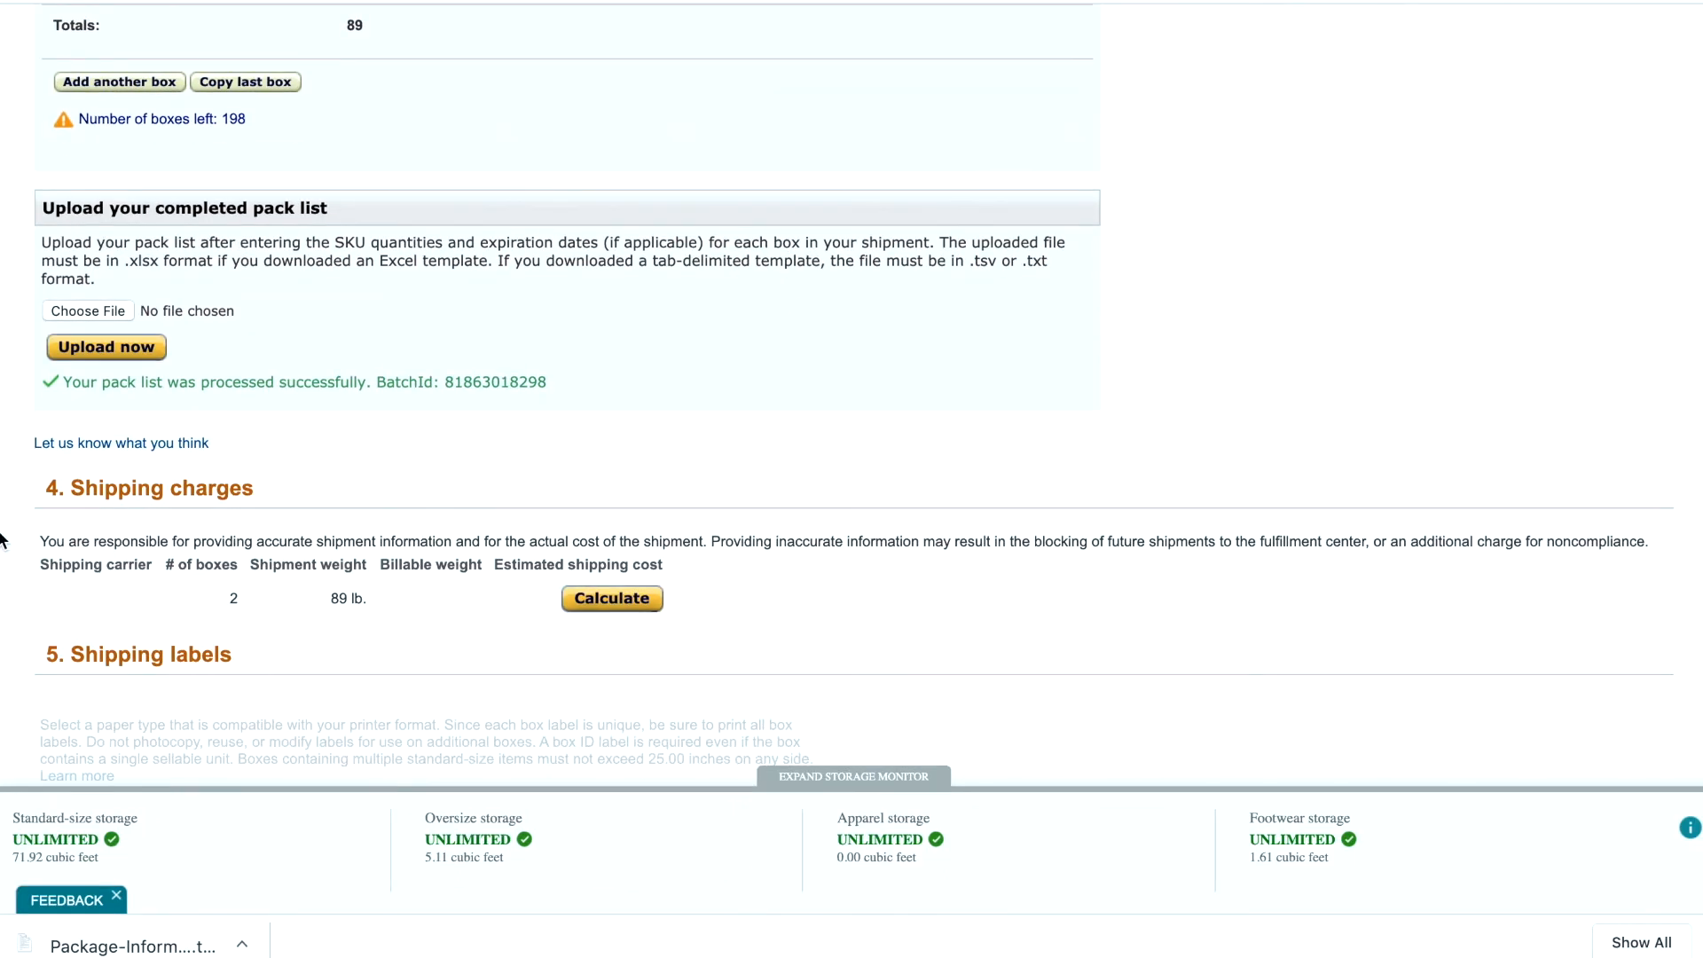
{"action": "left_click", "coordinate": [612, 599]}
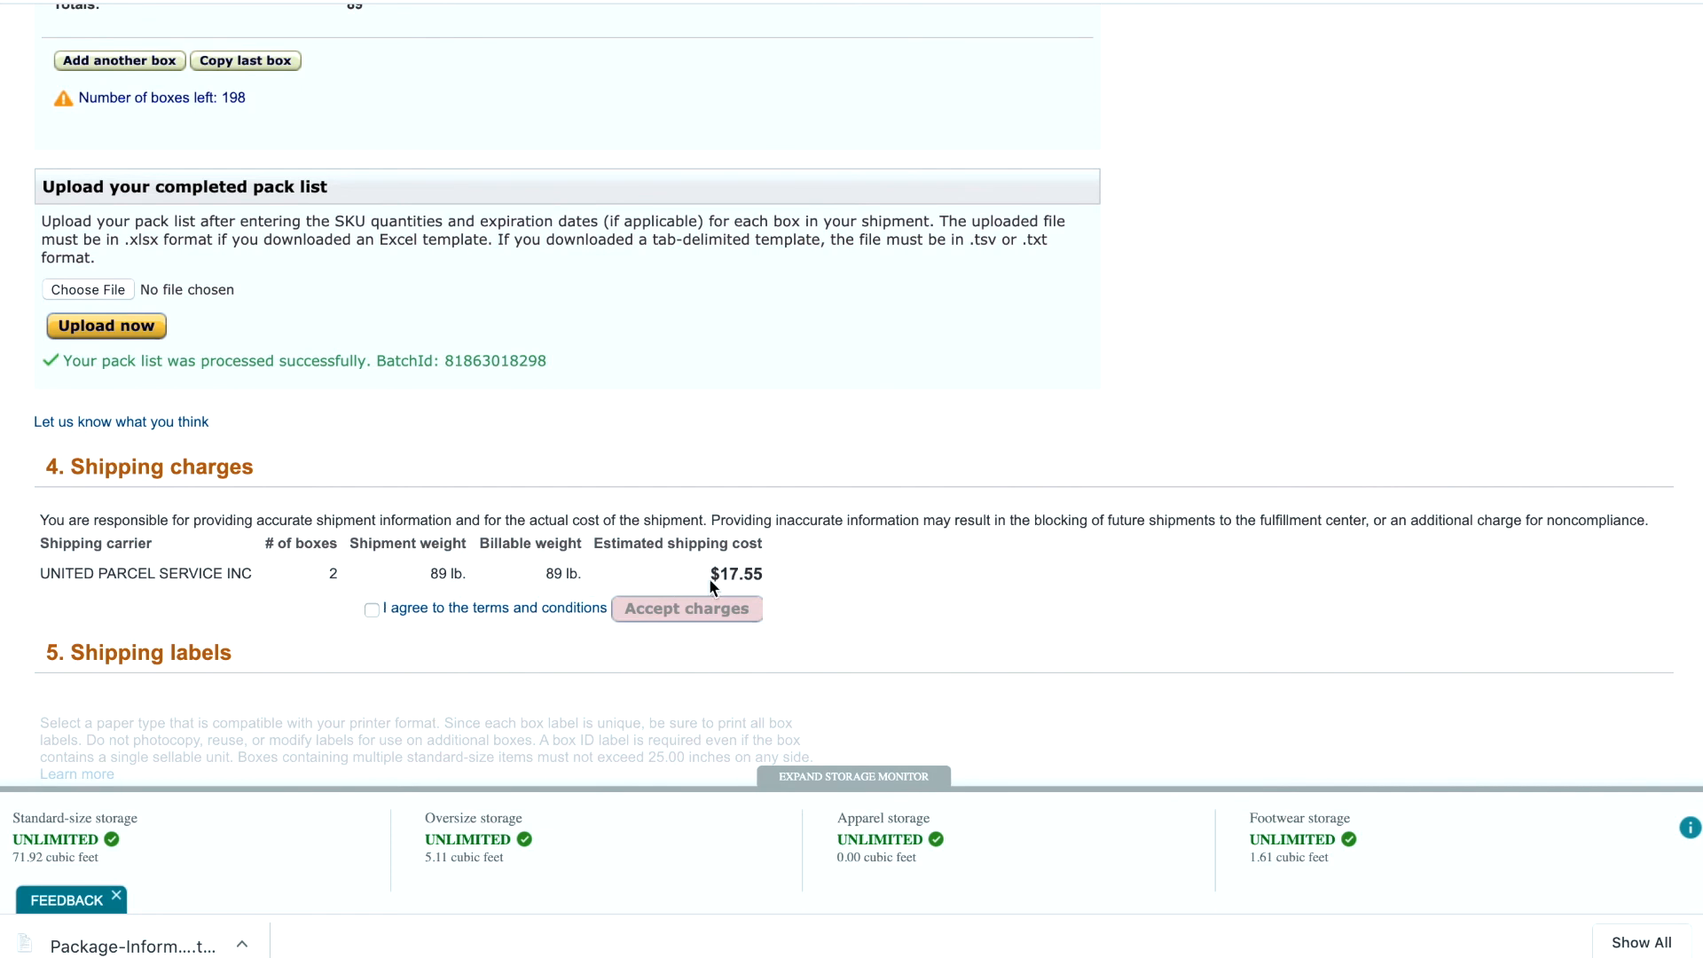
Agree to the terms and conditions and accept the UPS shipping charges for the shipment
{"action": "left_click", "coordinate": [371, 609]}
{"action": "scroll", "coordinate": [864, 579], "scroll_direction": "down", "scroll_amount": 2}
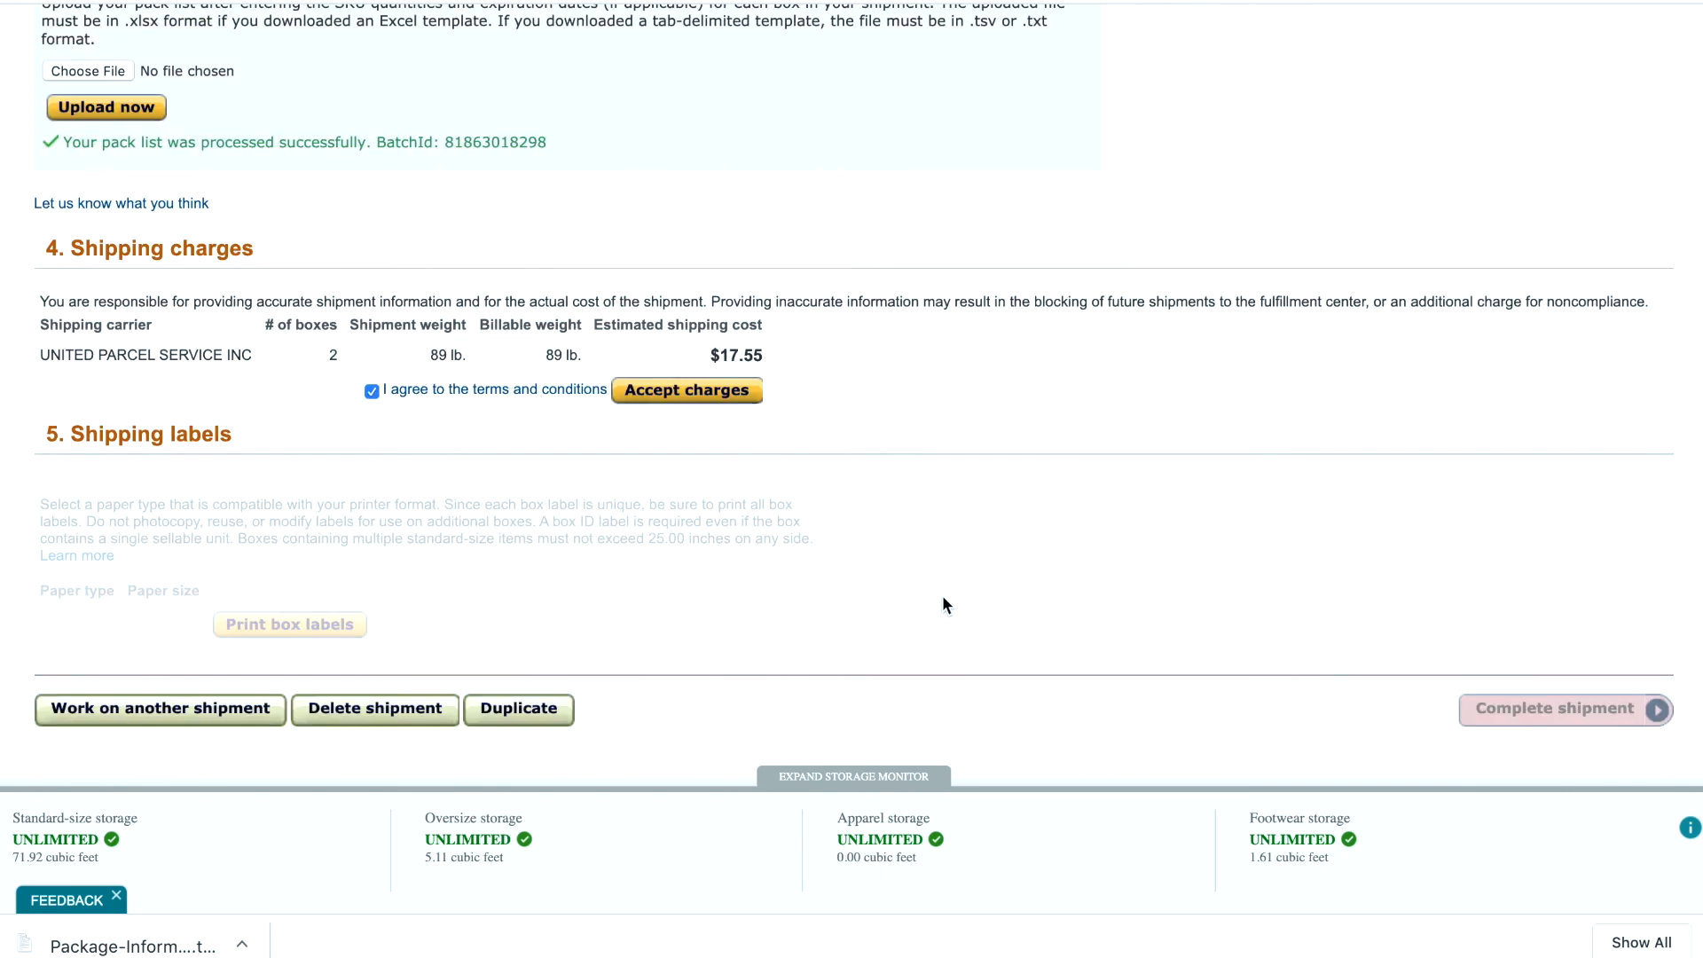
{"action": "left_click", "coordinate": [684, 391]}
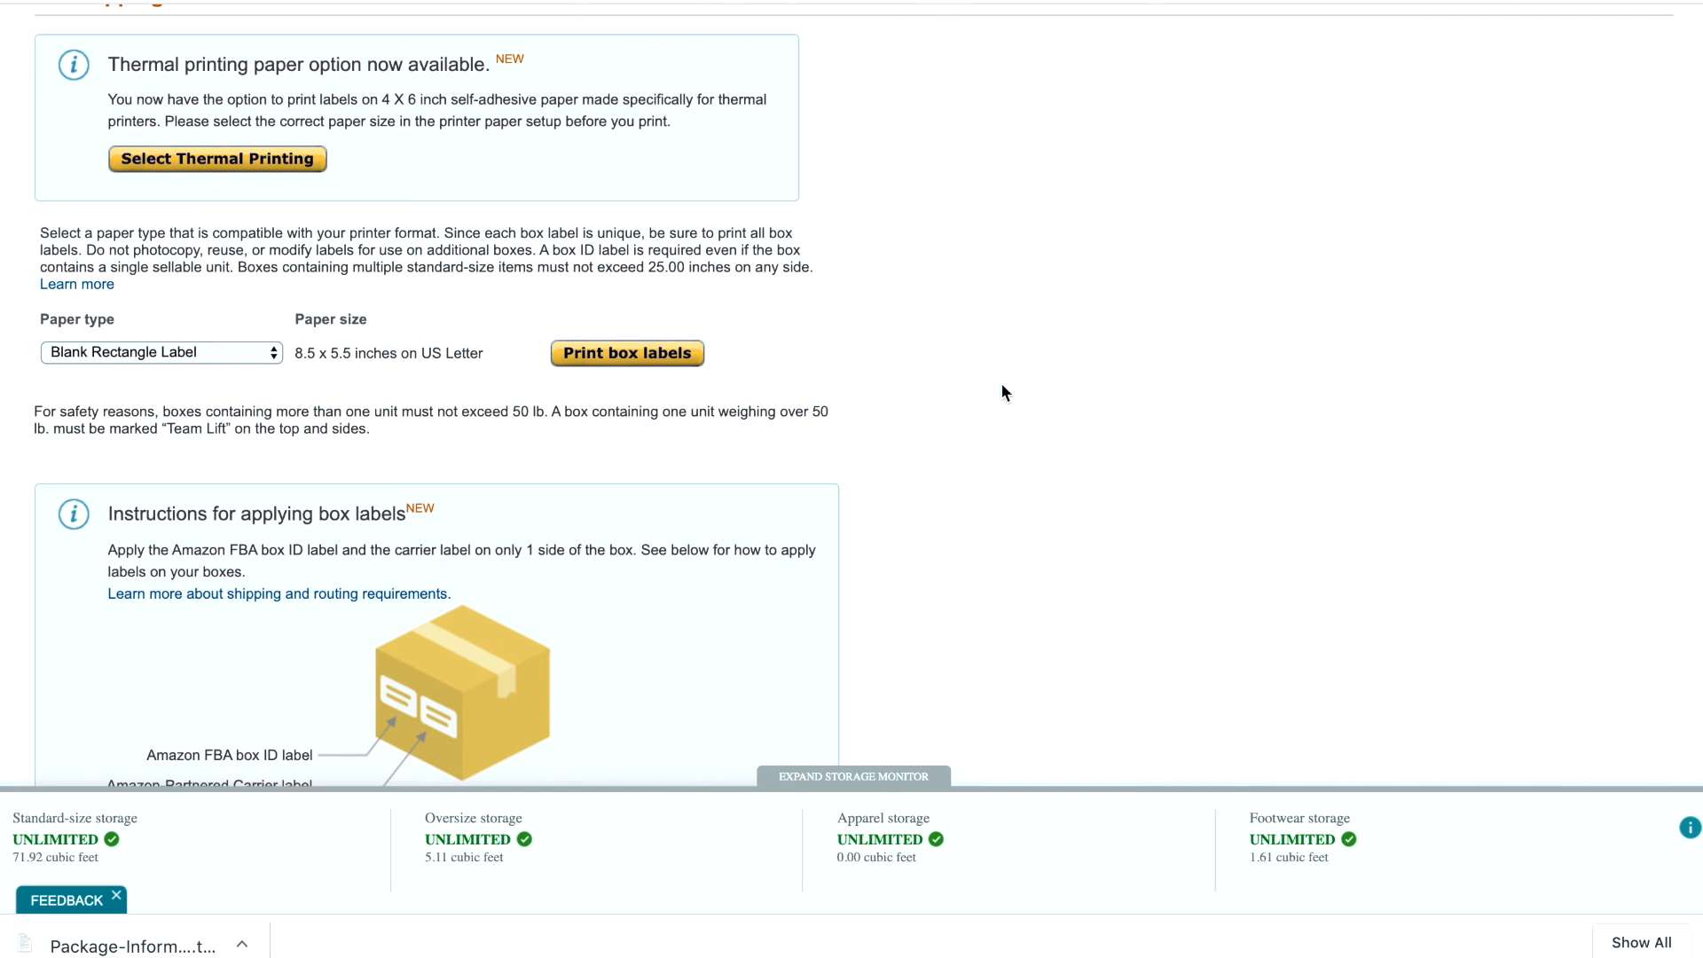
Generate the box labels with the Blank Rectangle Label paper type and download them as package-FBA15KVQT9WM.pdf
{"action": "left_click", "coordinate": [249, 355]}
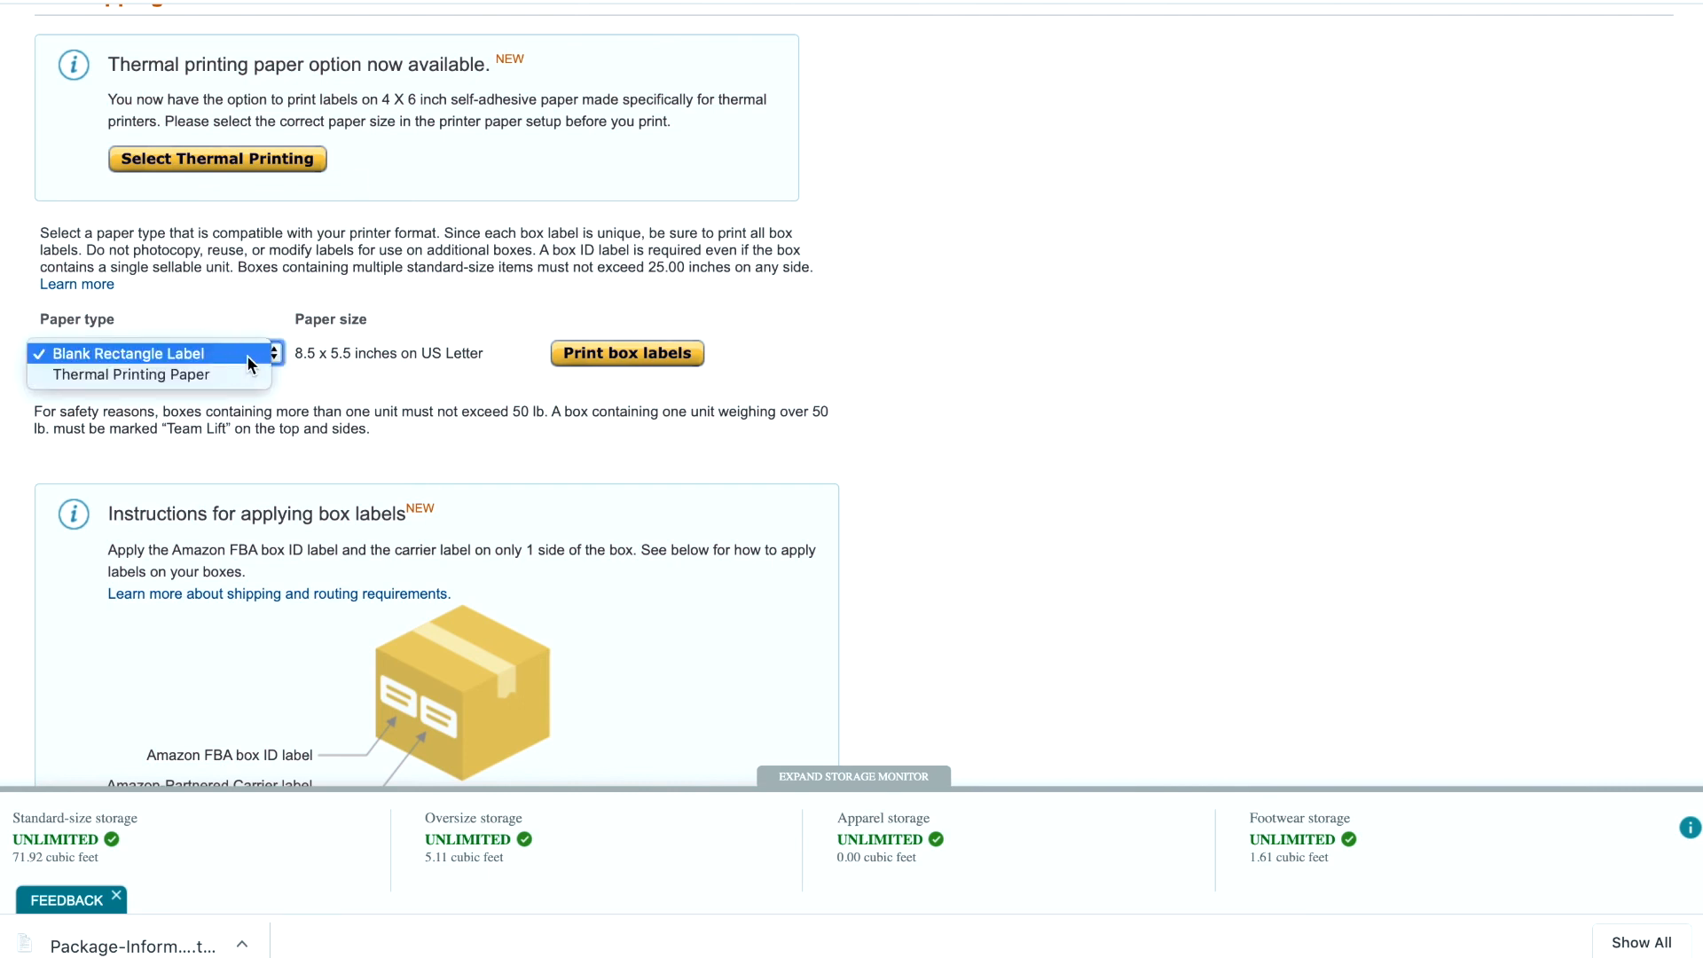
{"action": "left_click", "coordinate": [248, 354]}
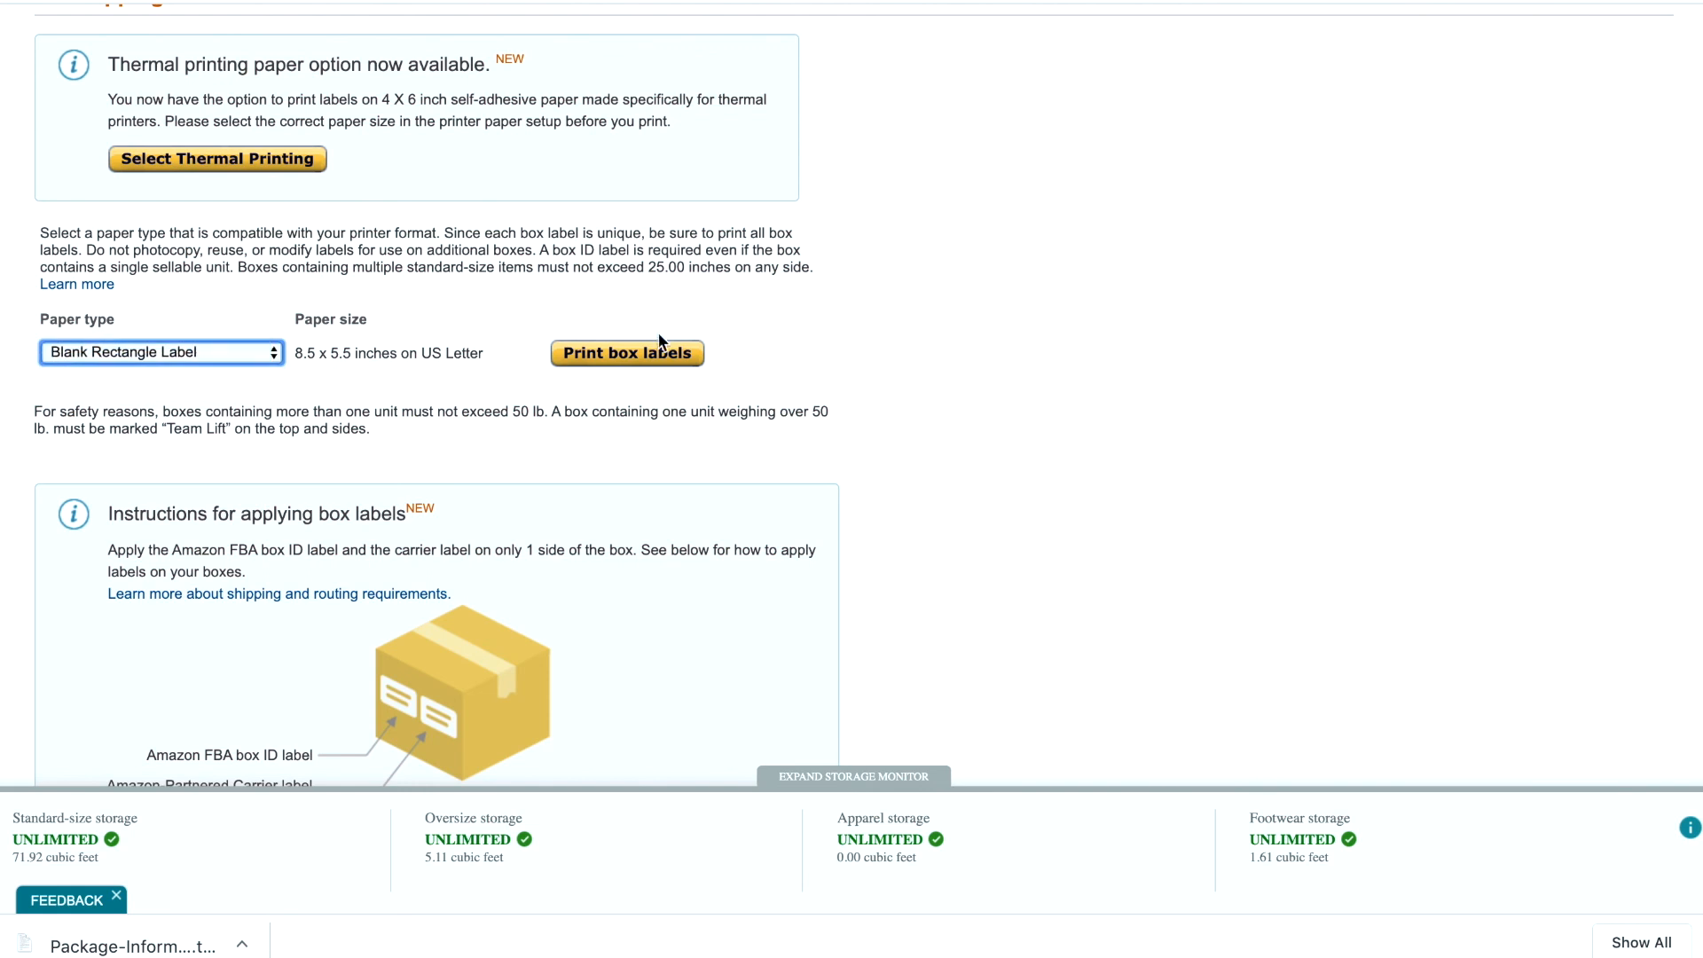
{"action": "left_click", "coordinate": [650, 357]}
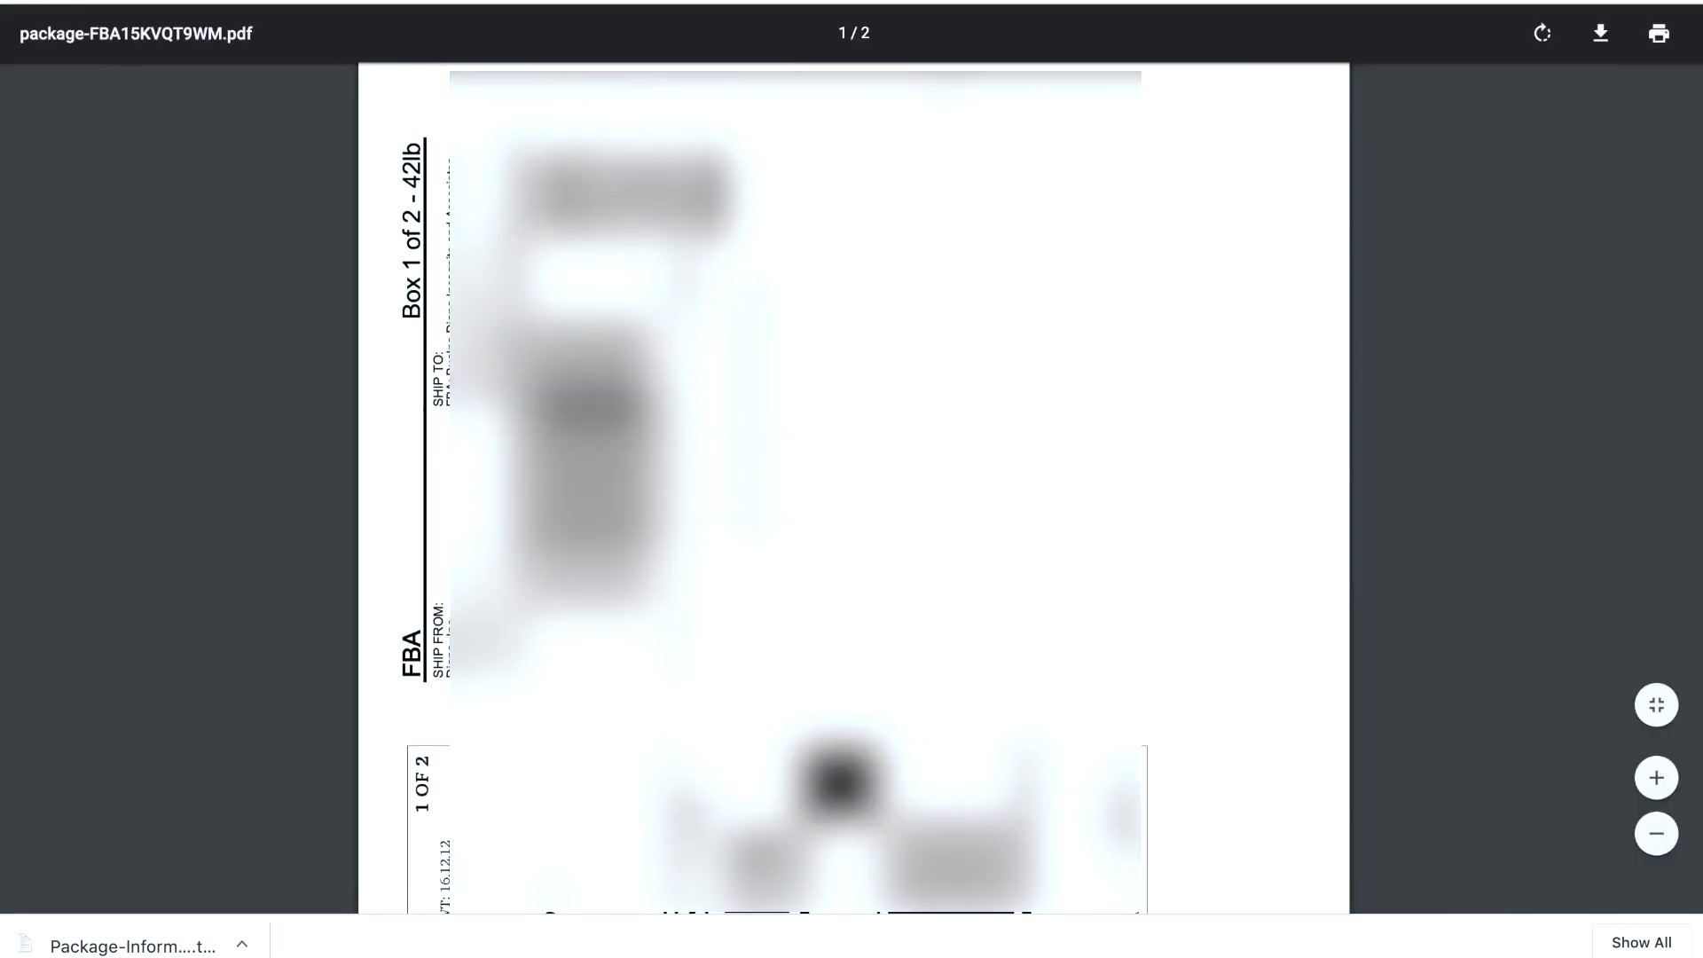
{"action": "left_click", "coordinate": [1600, 33]}
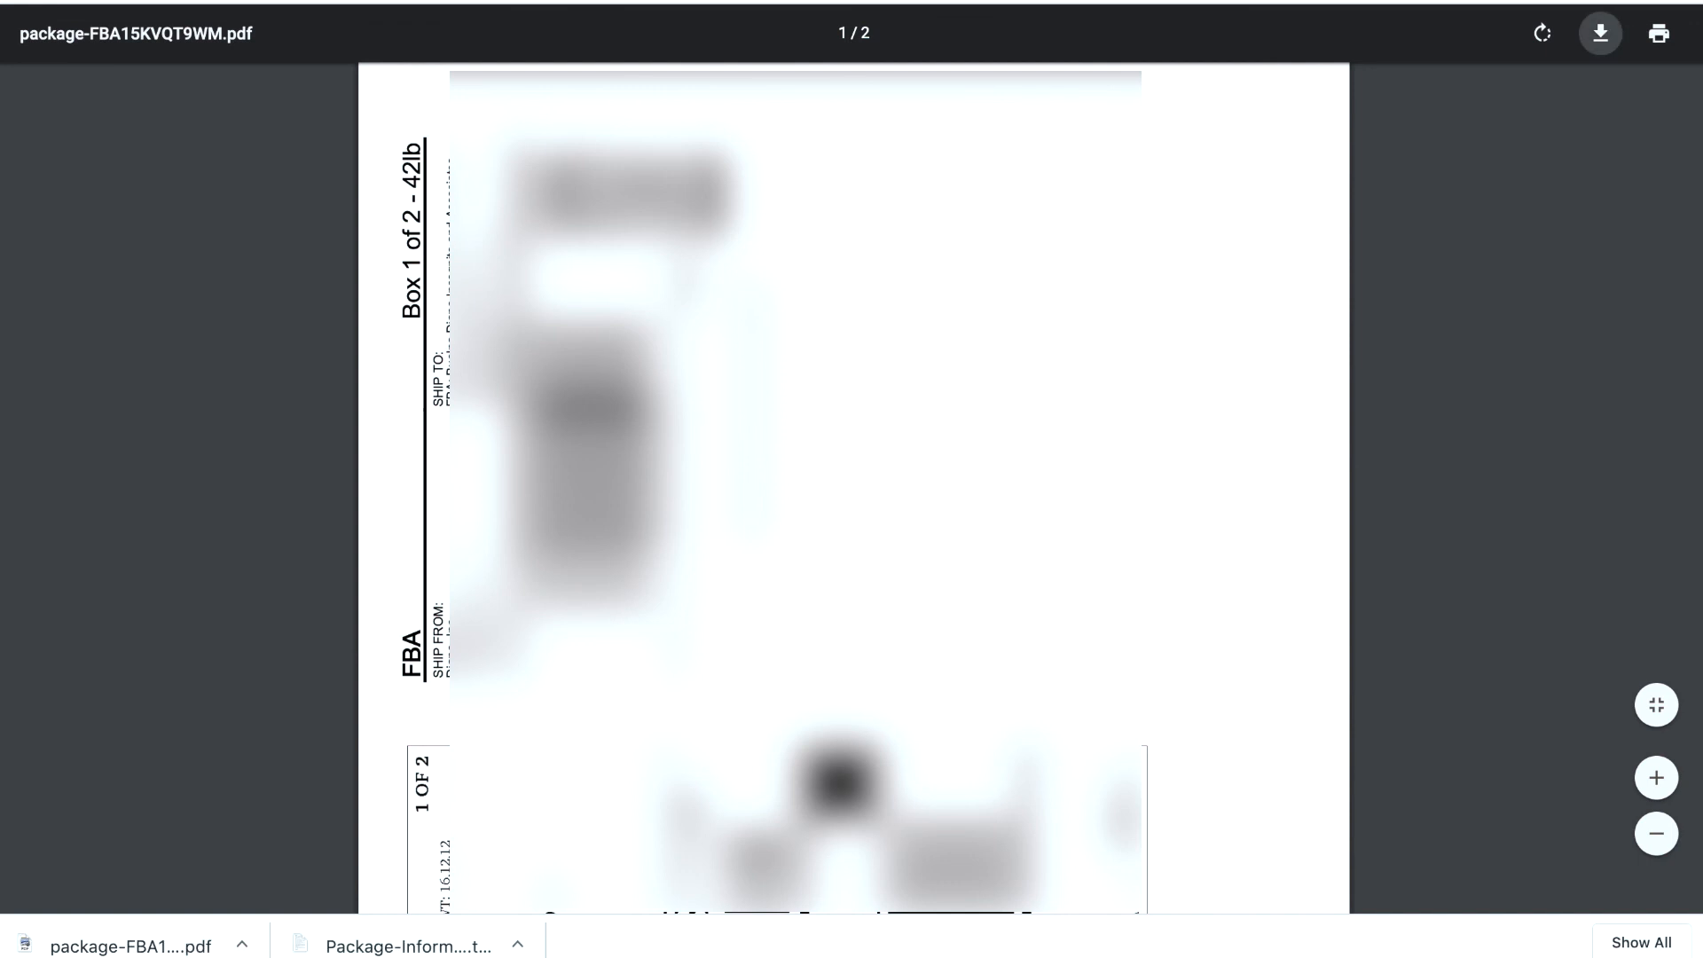